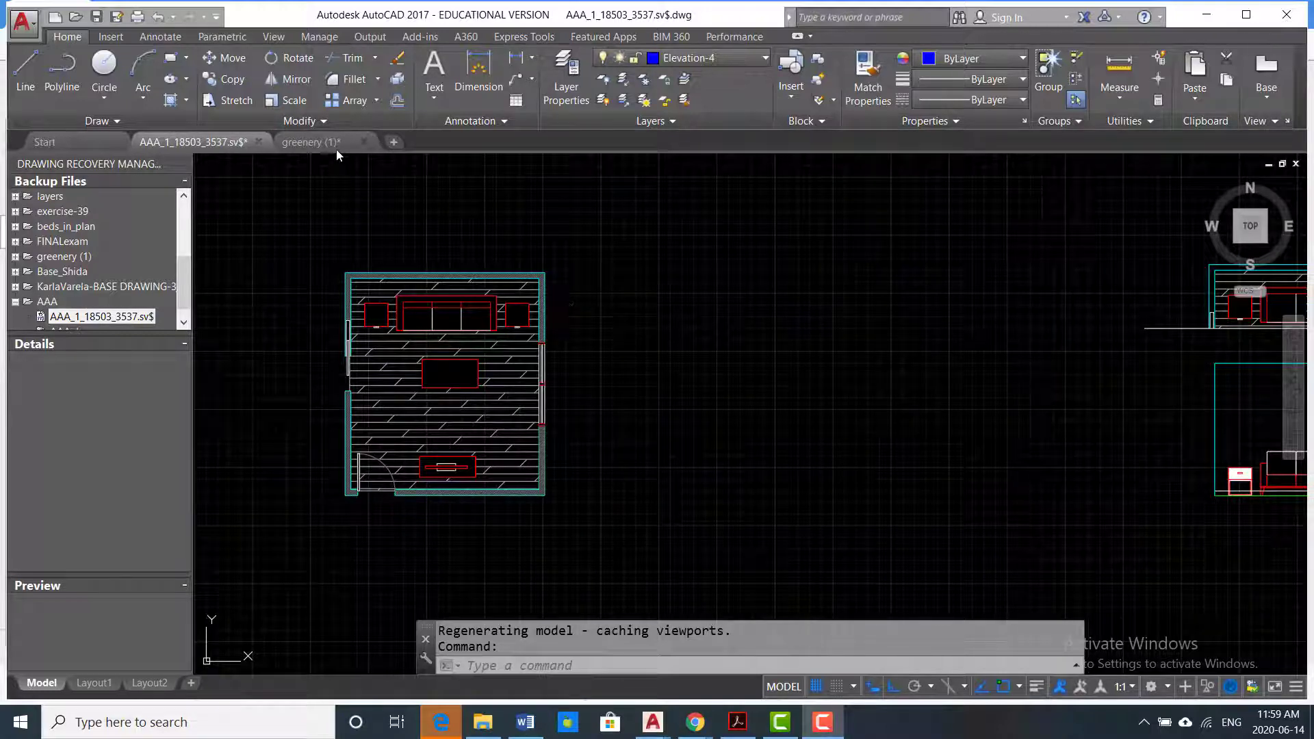
- Switch to the greenery (1) drawing and show its model space with the two plant blocks
mouse_move(334, 143)
mouse_move(270, 229)
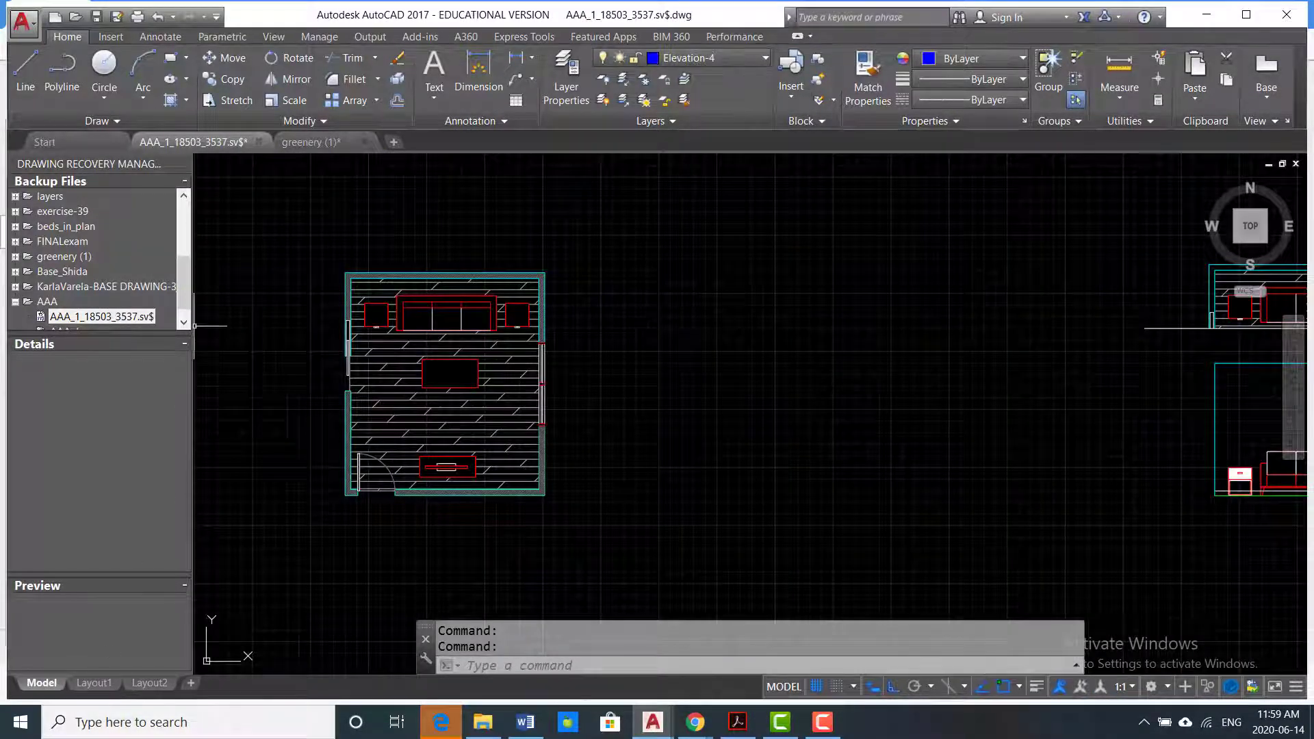
click(321, 143)
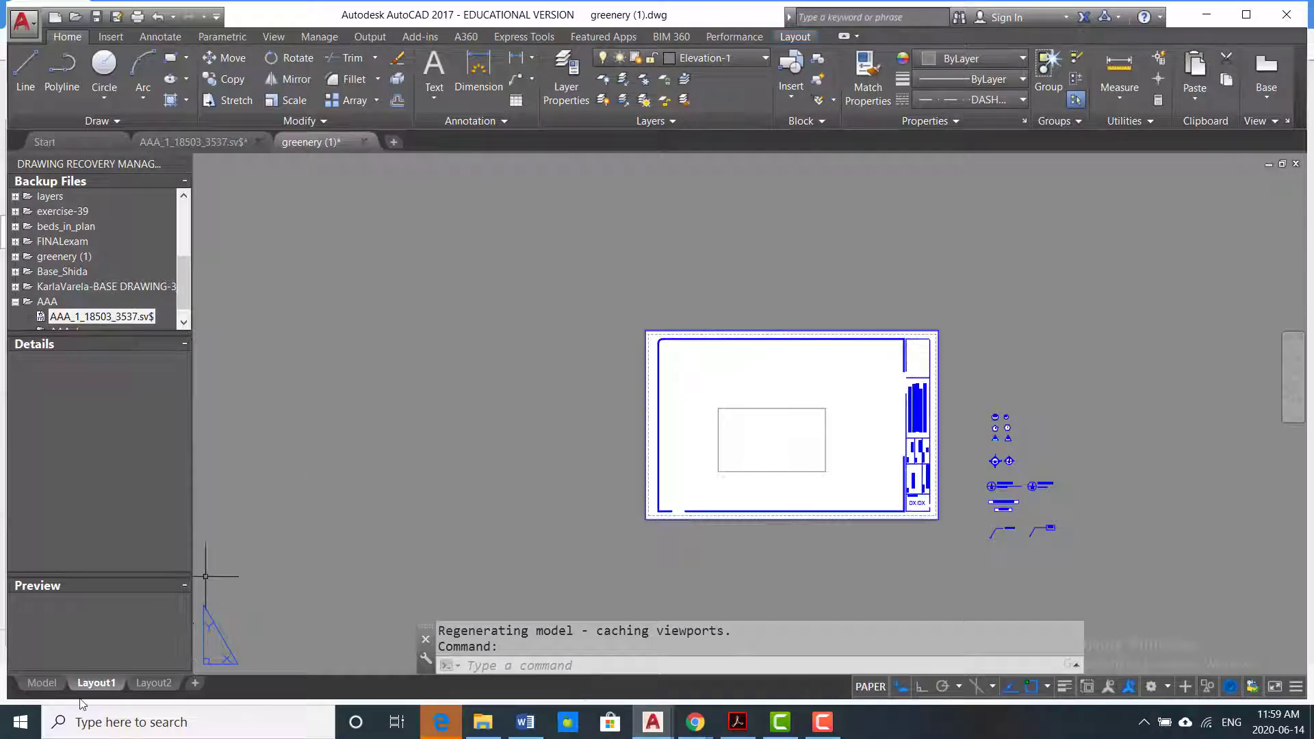
click(41, 682)
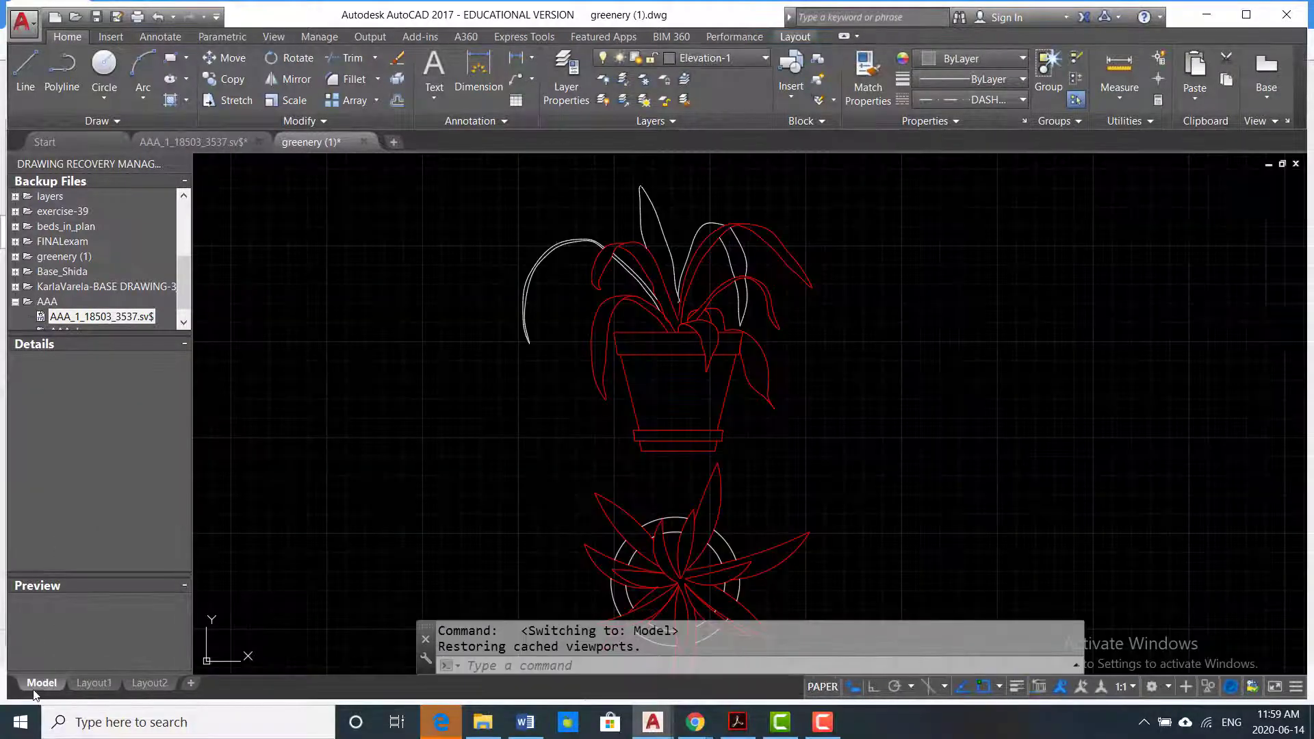
scroll(764, 375, down, 3)
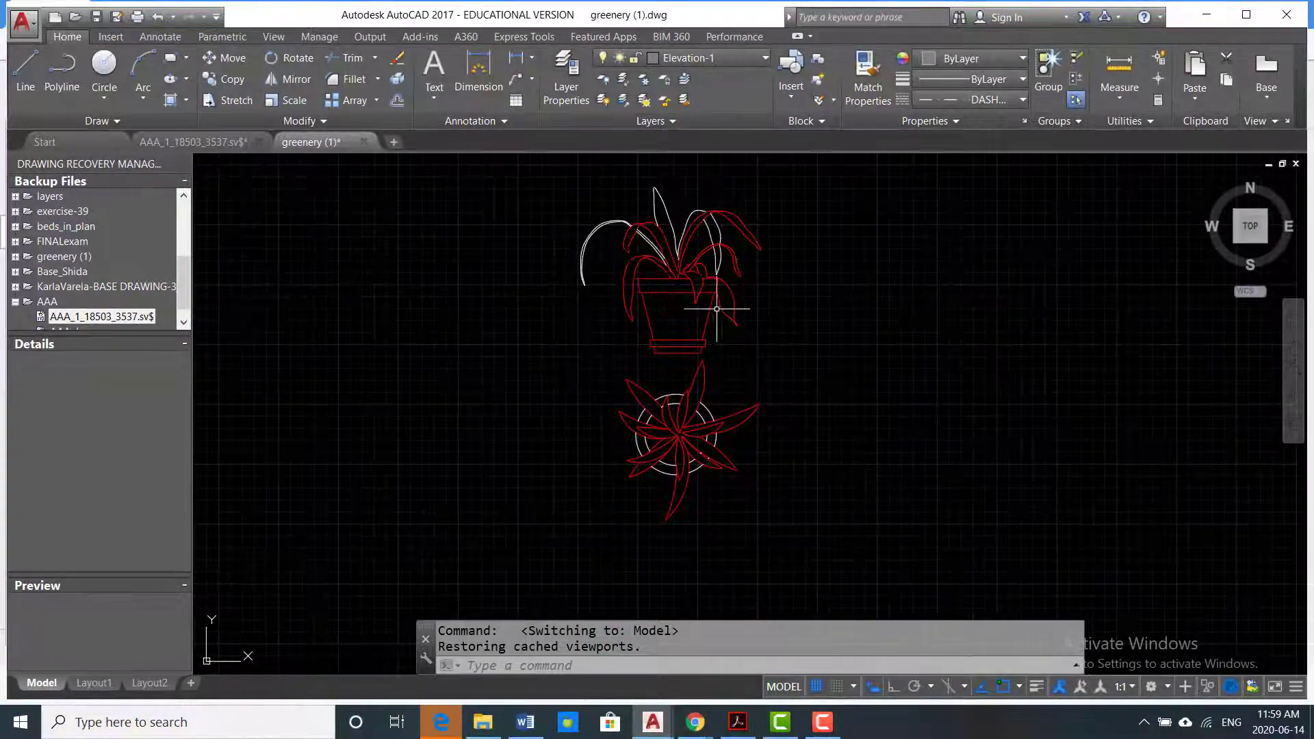
scroll(647, 323, up, 2)
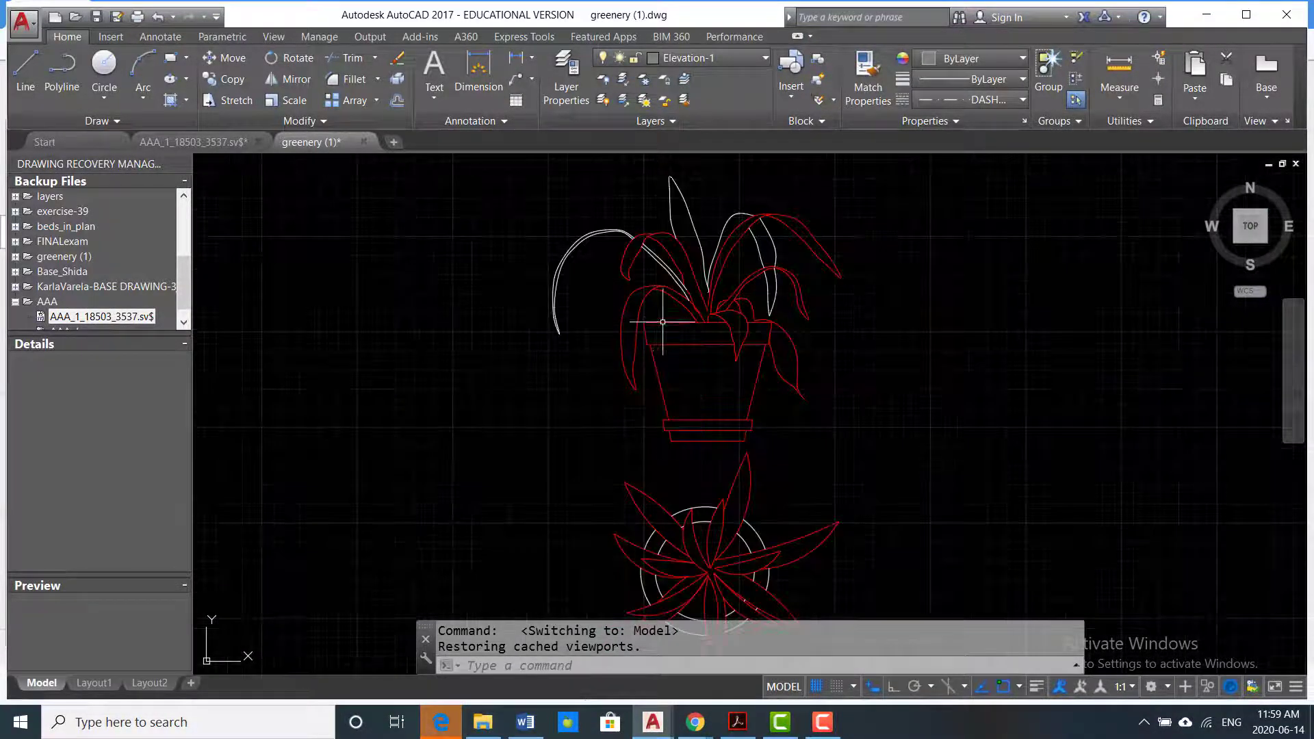
- Copy the potted plant elevation block and paste it beside the floor plan in the AAA_1_18503_3537 drawing
click(721, 320)
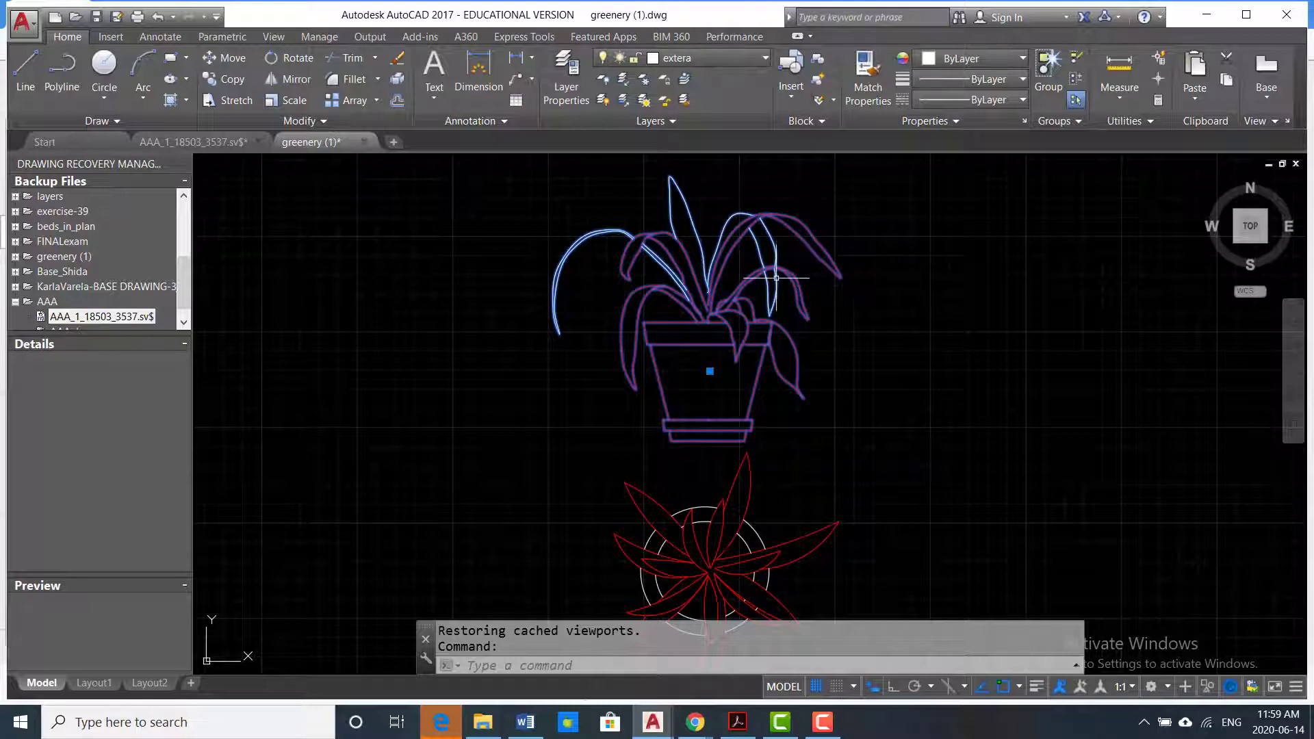
key(ctrl+c)
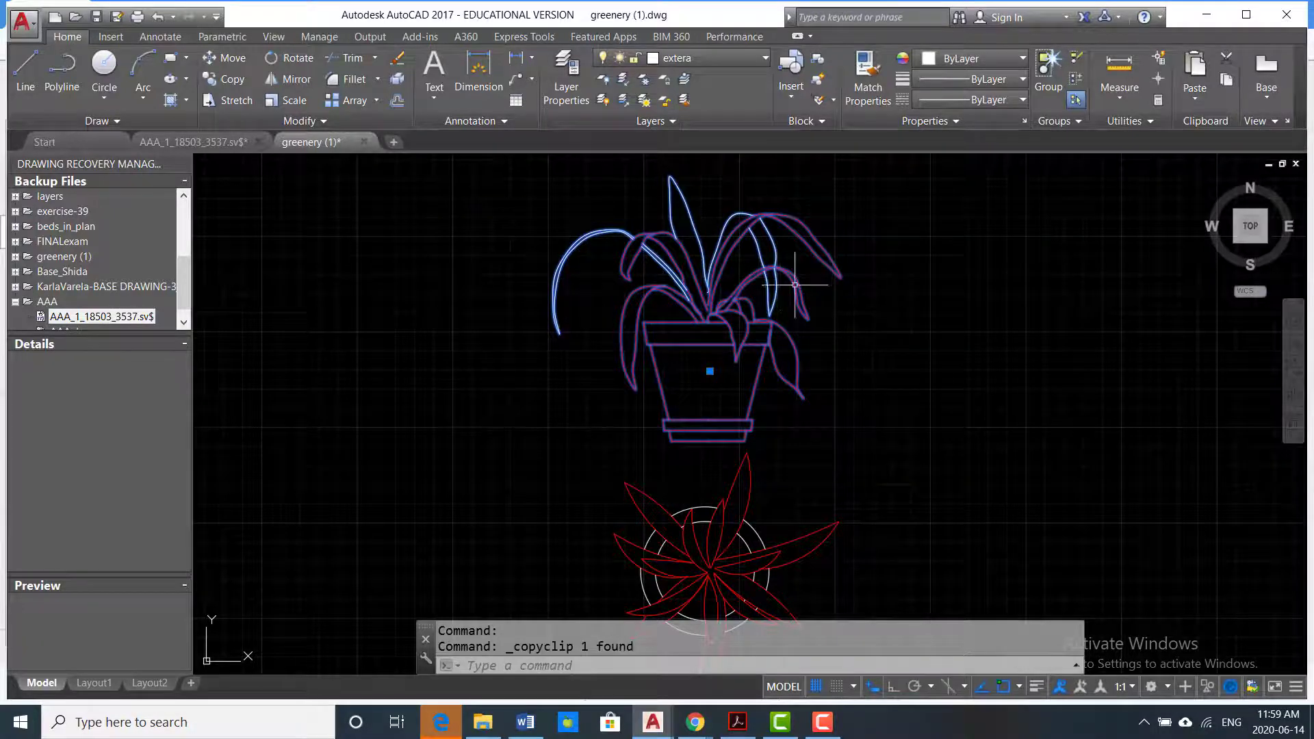
click(217, 146)
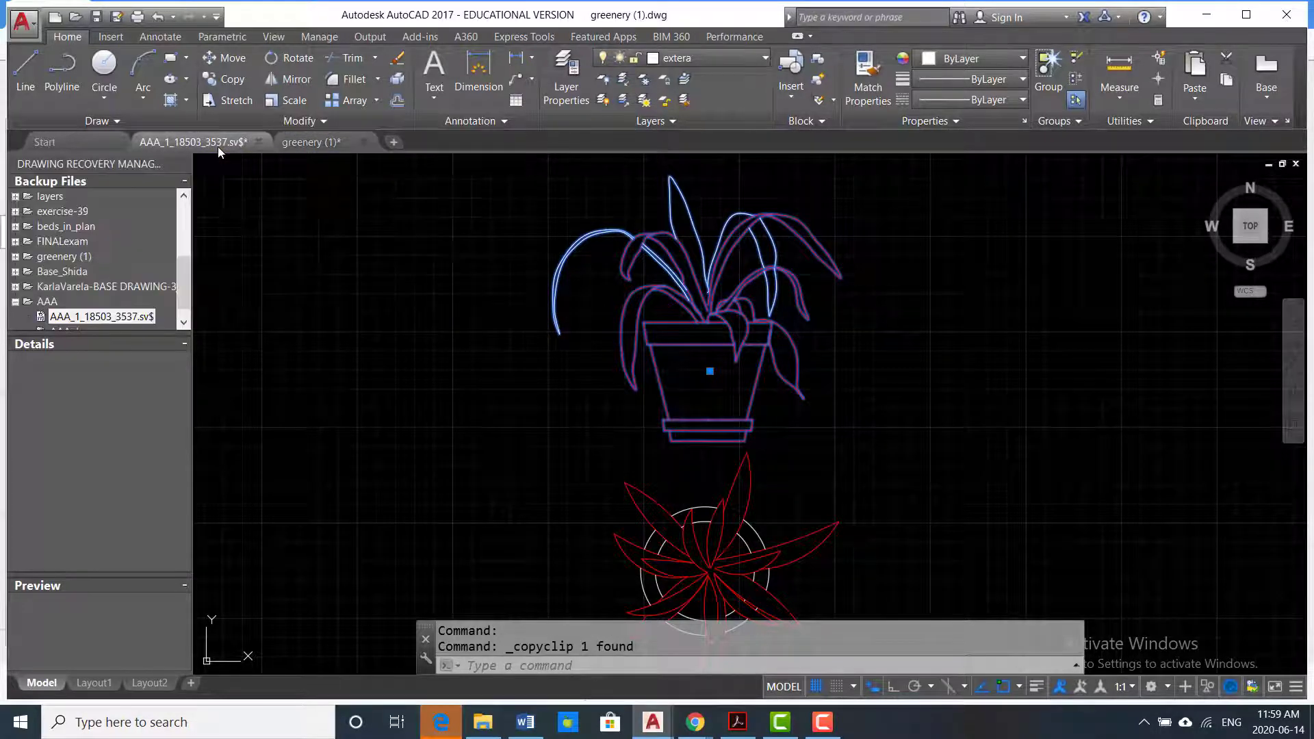
click(763, 61)
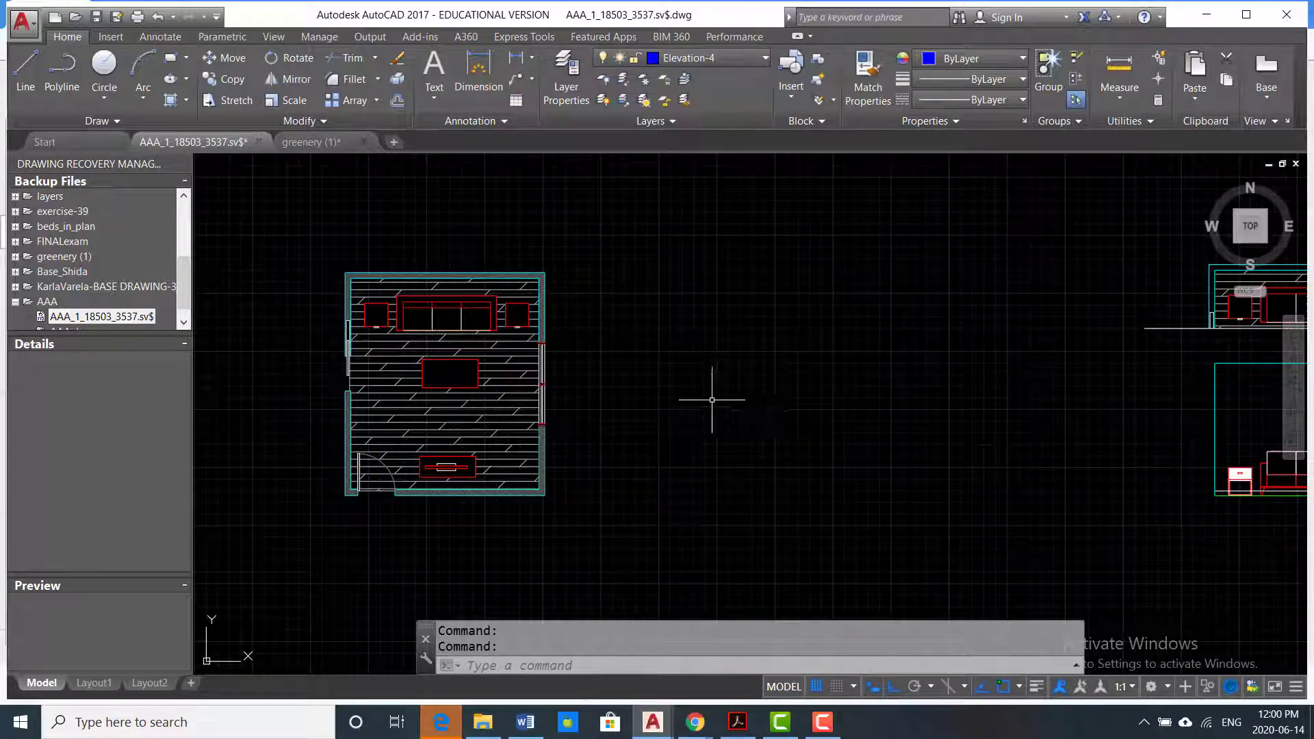
key(ctrl+v)
click(630, 372)
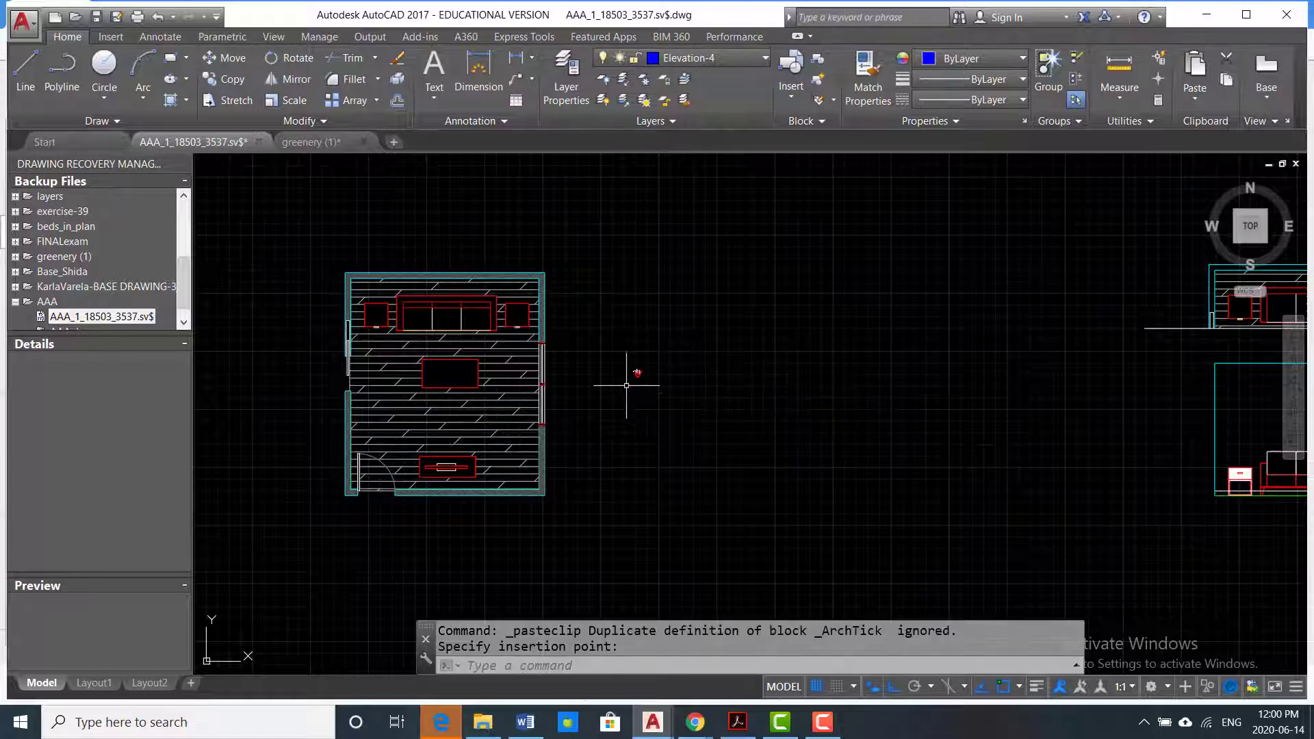
scroll(640, 377, up, 4)
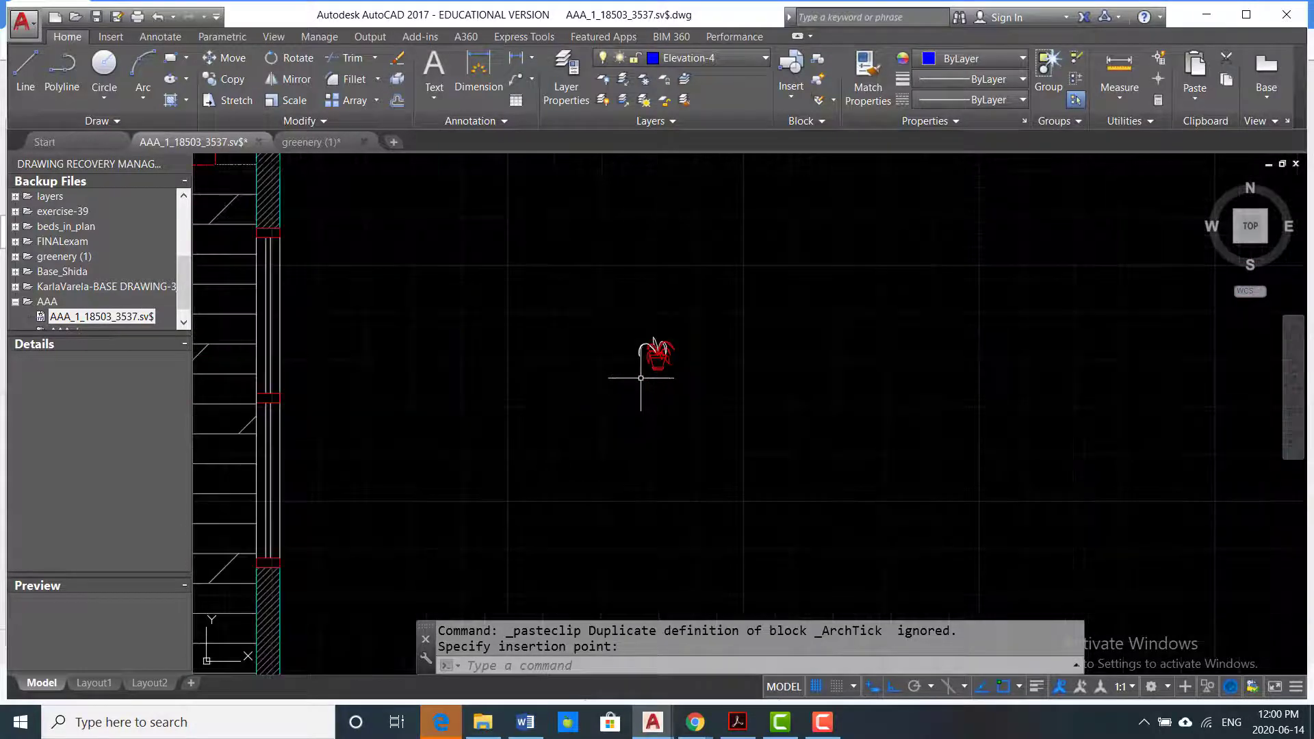
- Check the layer list of the floor plan drawing, and undo the paste of the plant elevation
click(743, 61)
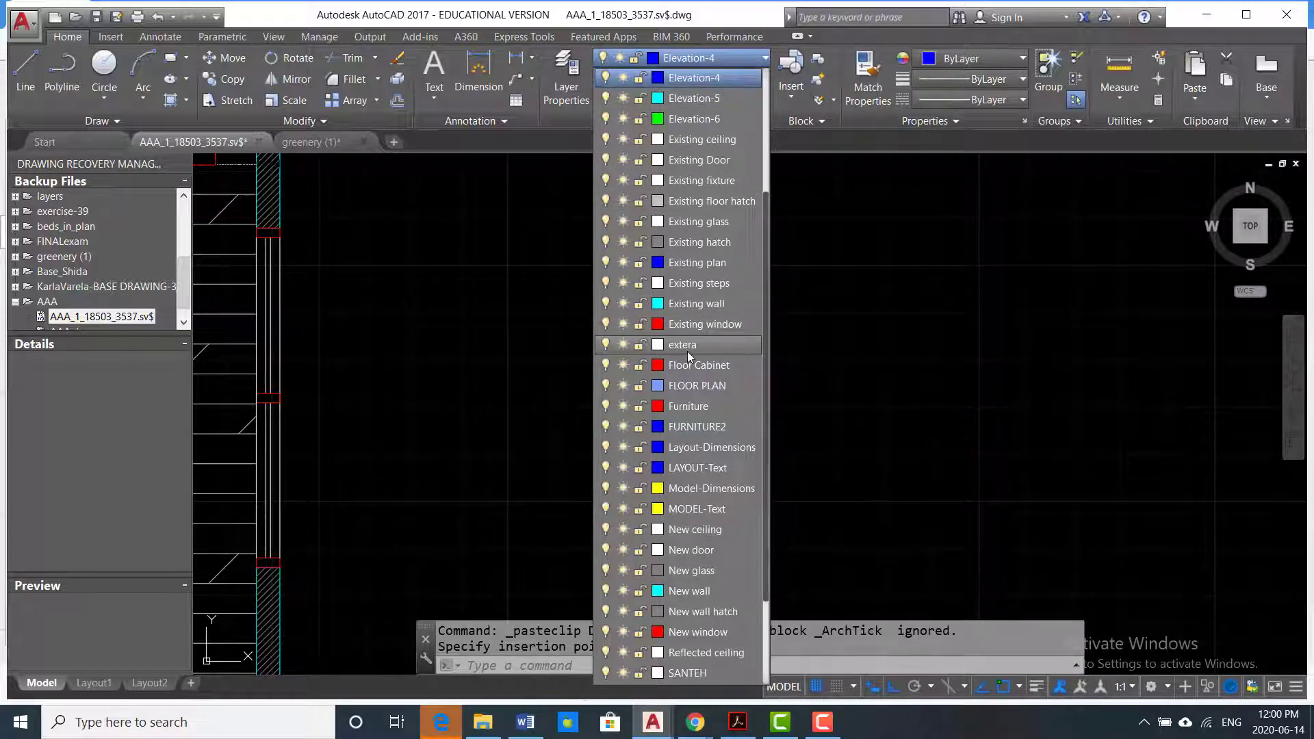
click(889, 352)
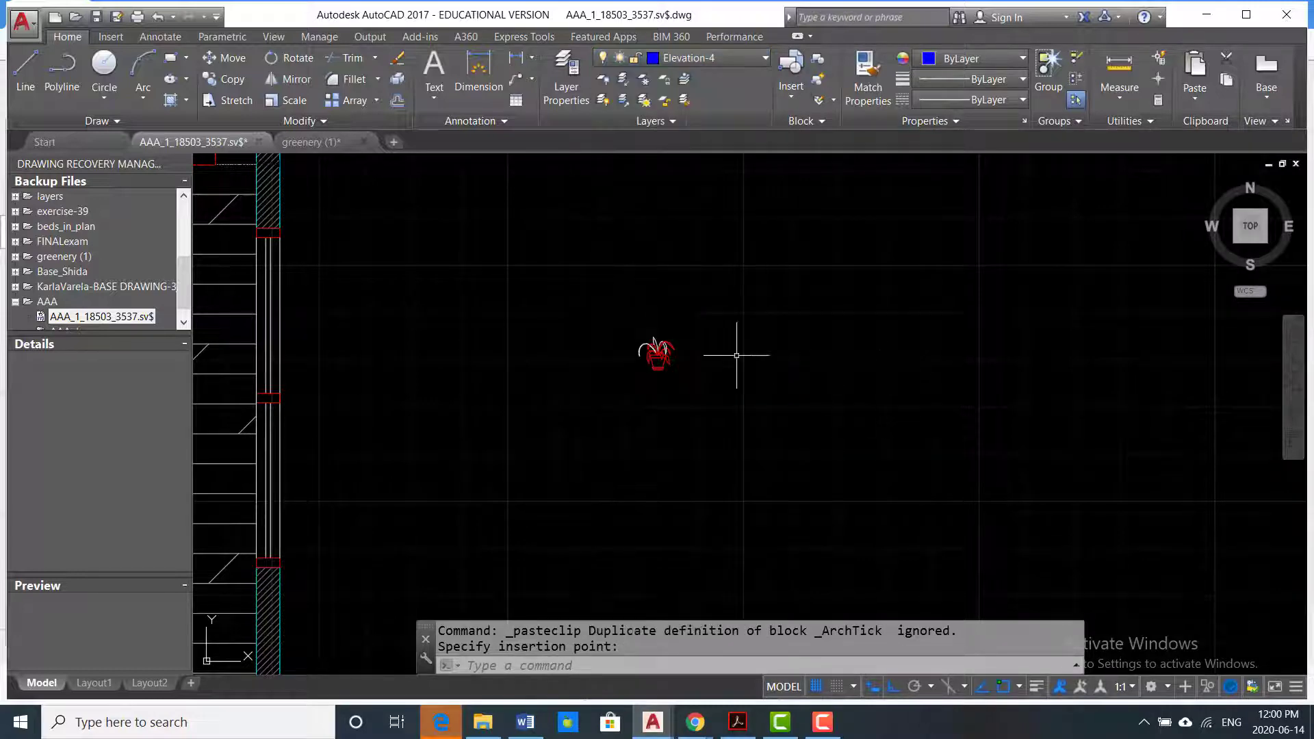
scroll(683, 350, up, 4)
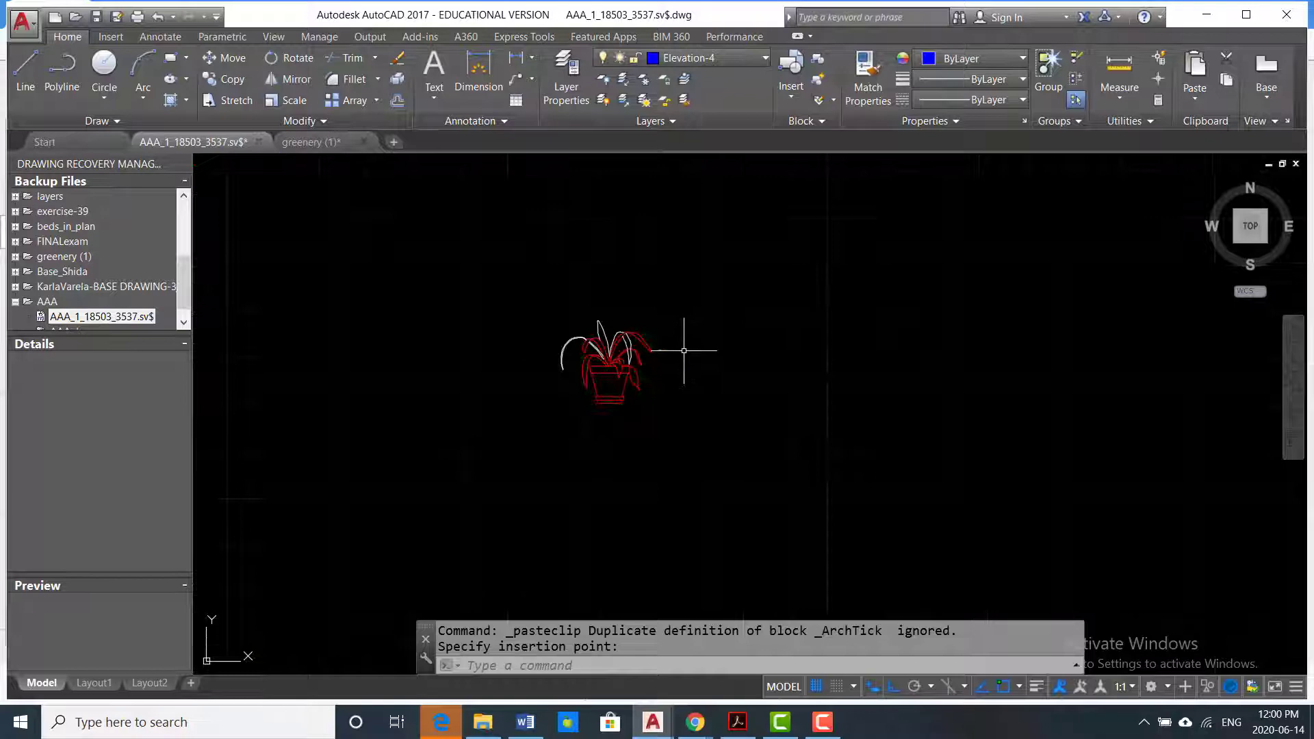
click(690, 293)
key(Escape)
key(Escape)
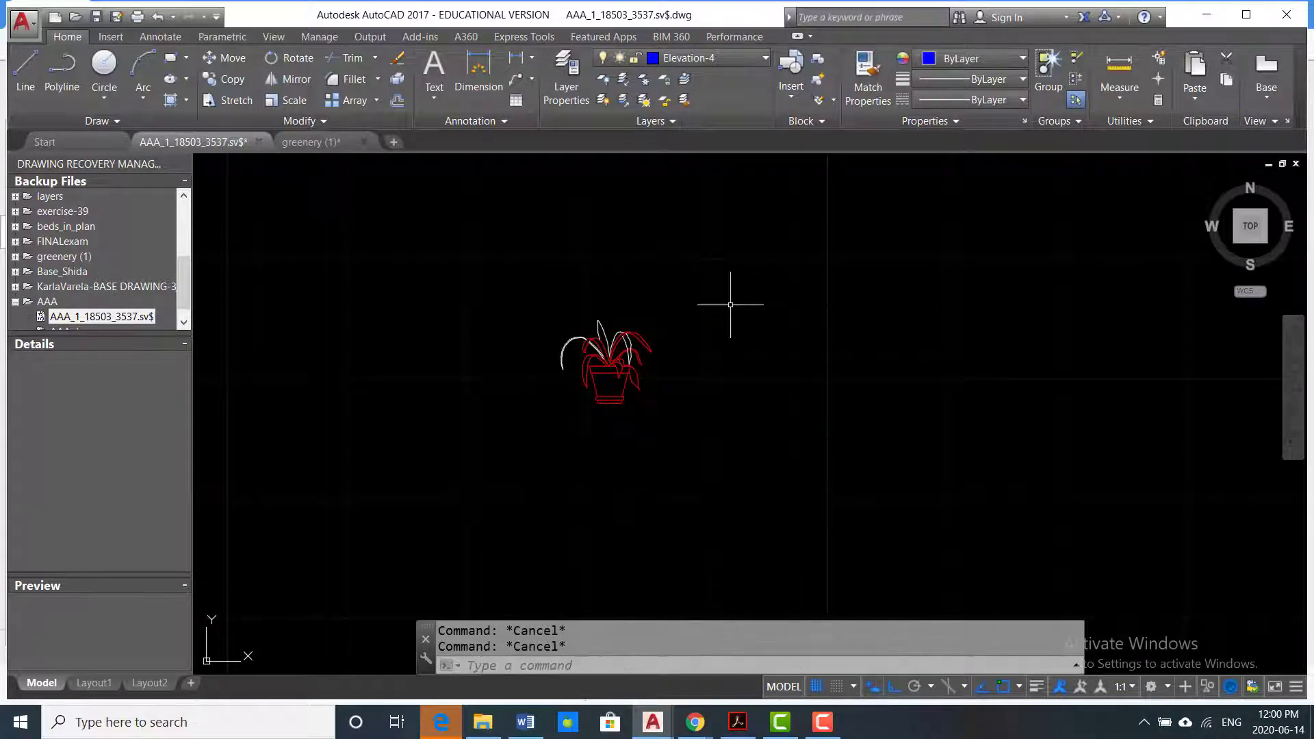
key(ctrl+z)
key(ctrl+z)
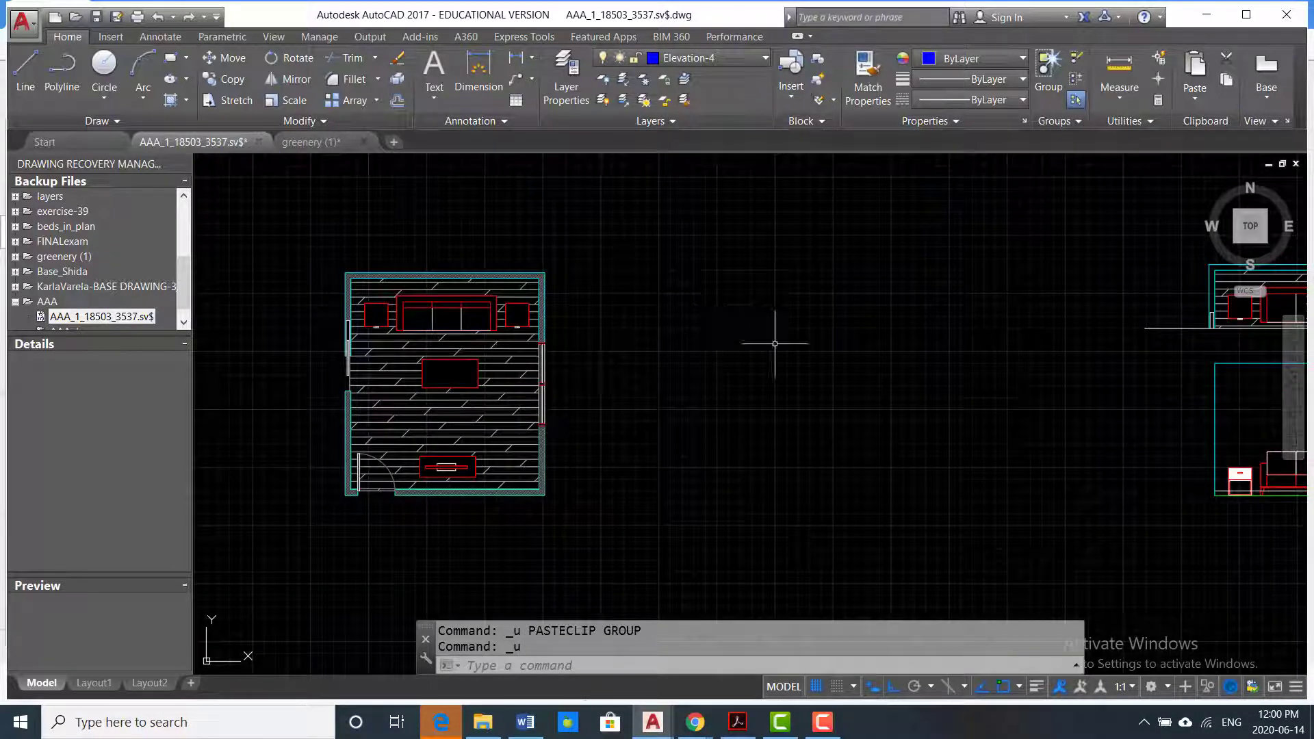
- In the greenery (1) drawing, assign both the elevation and plan plant blocks to layer 0
click(317, 143)
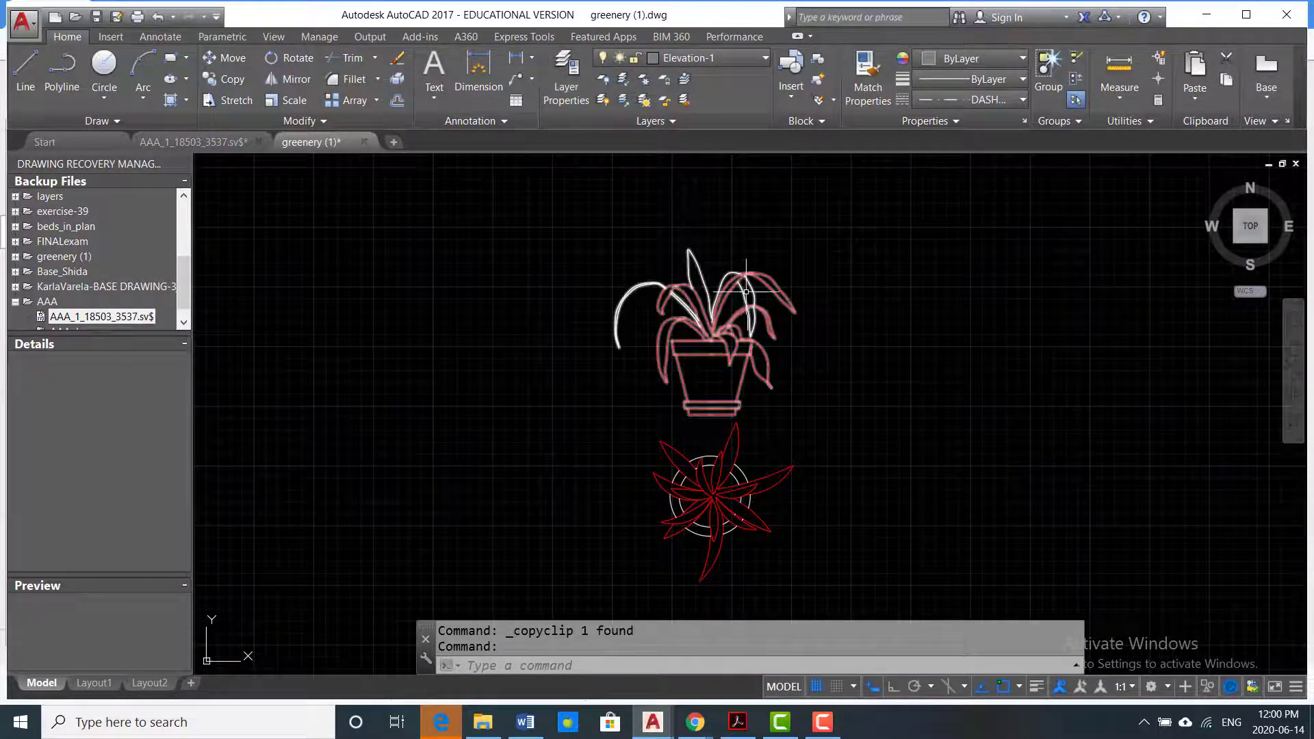
scroll(838, 293, down, 2)
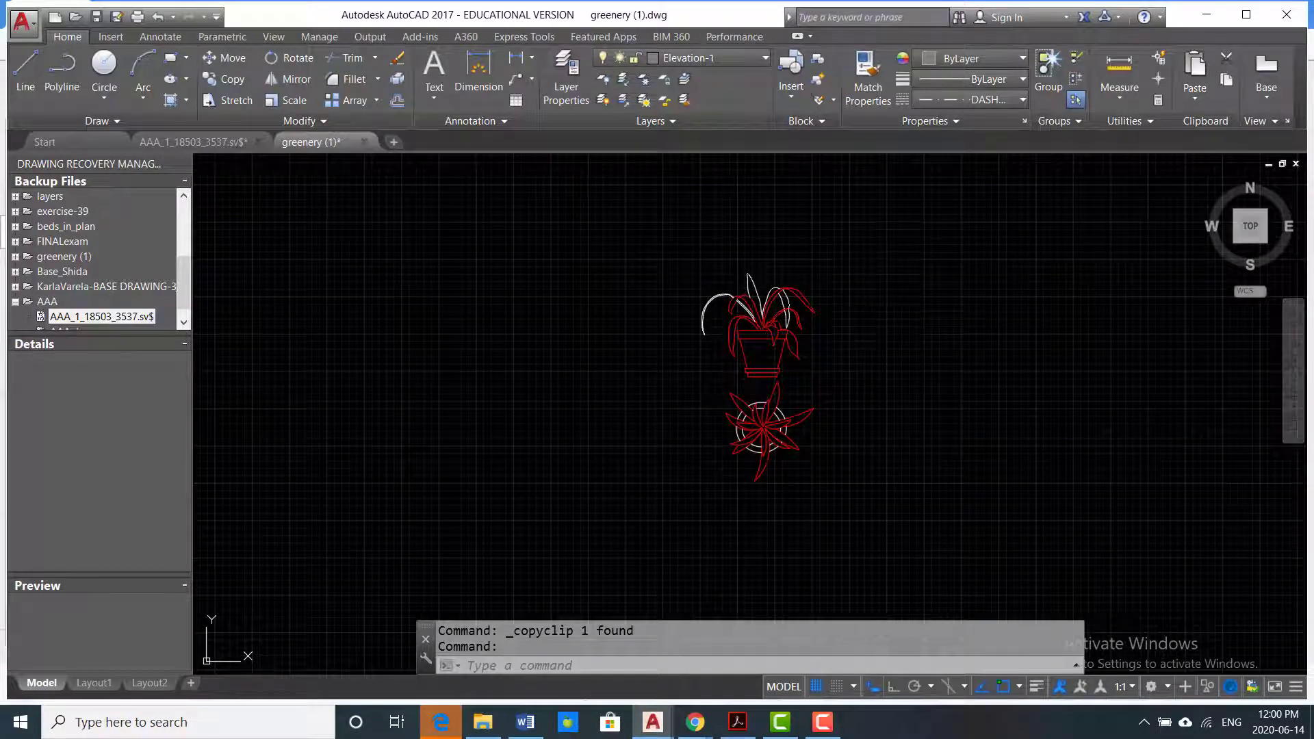
click(894, 258)
click(613, 532)
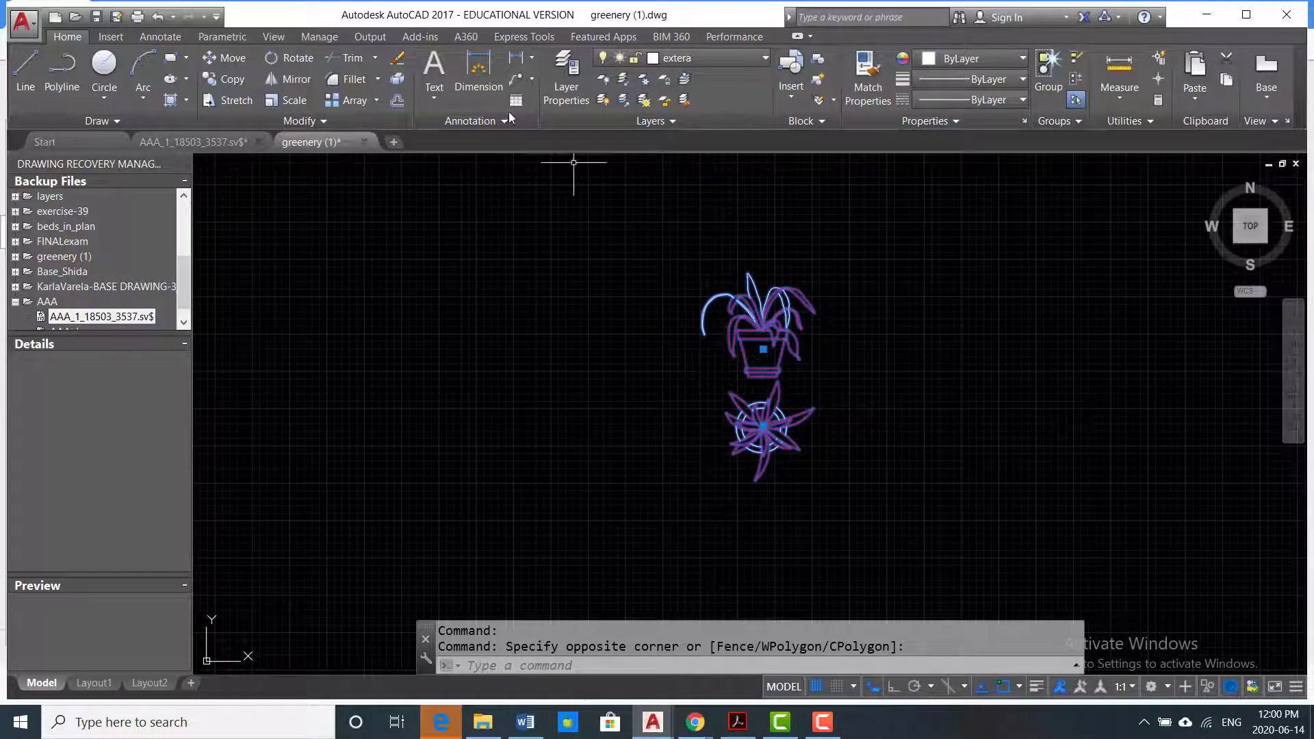
click(755, 56)
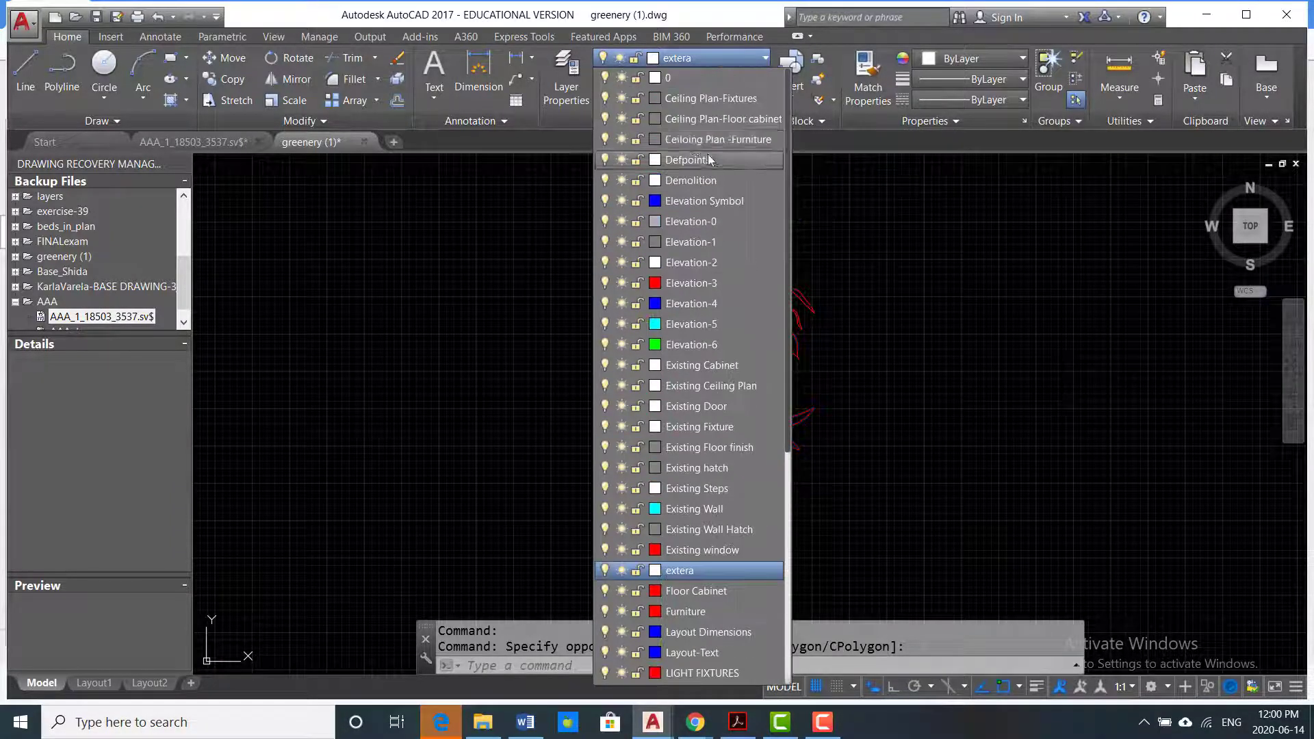
click(690, 76)
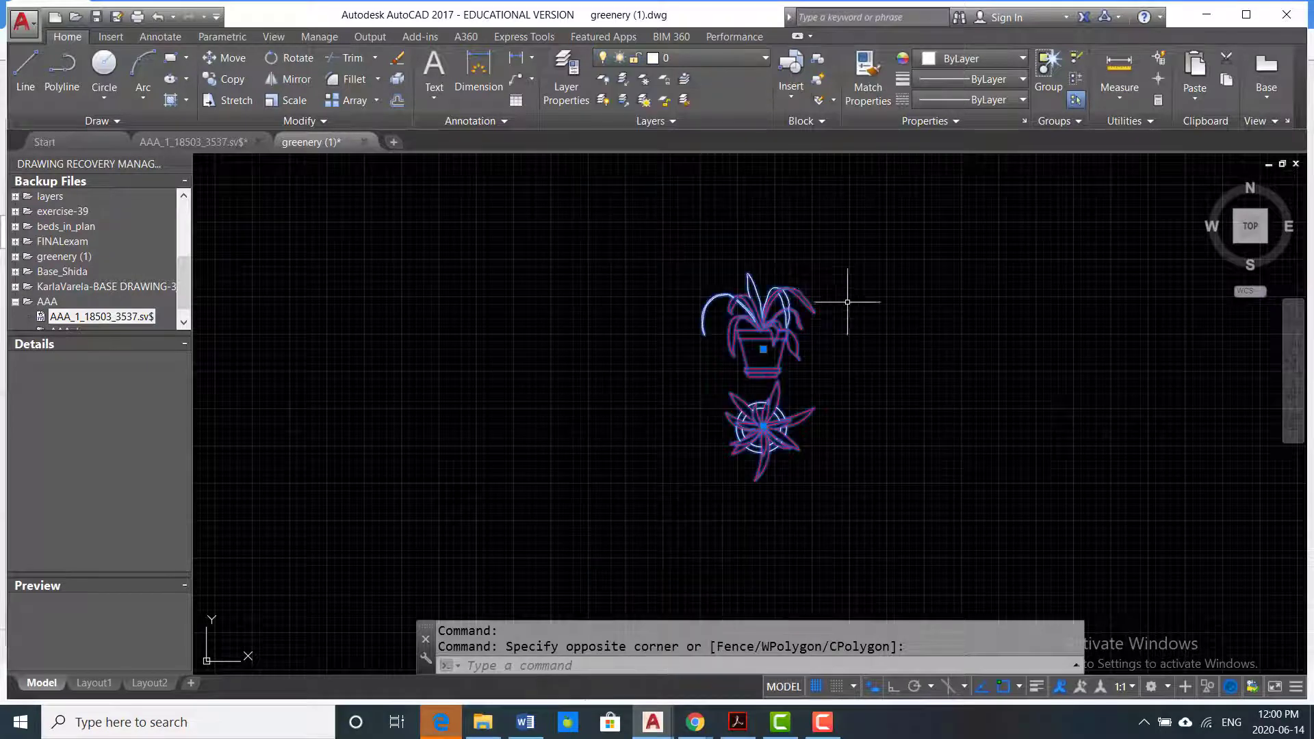
key(Escape)
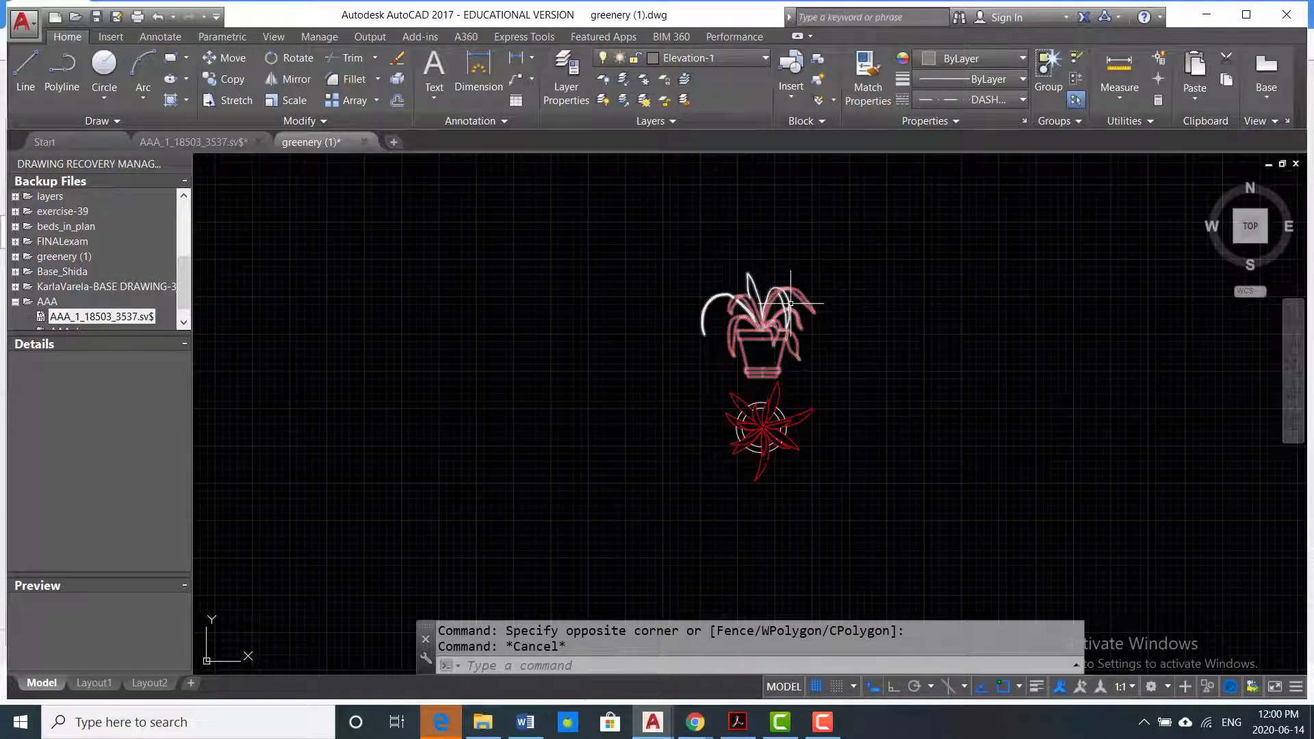
- Open the plant-ele block in the Block Editor and move all of its geometry to layer 0
mouse_move(790, 303)
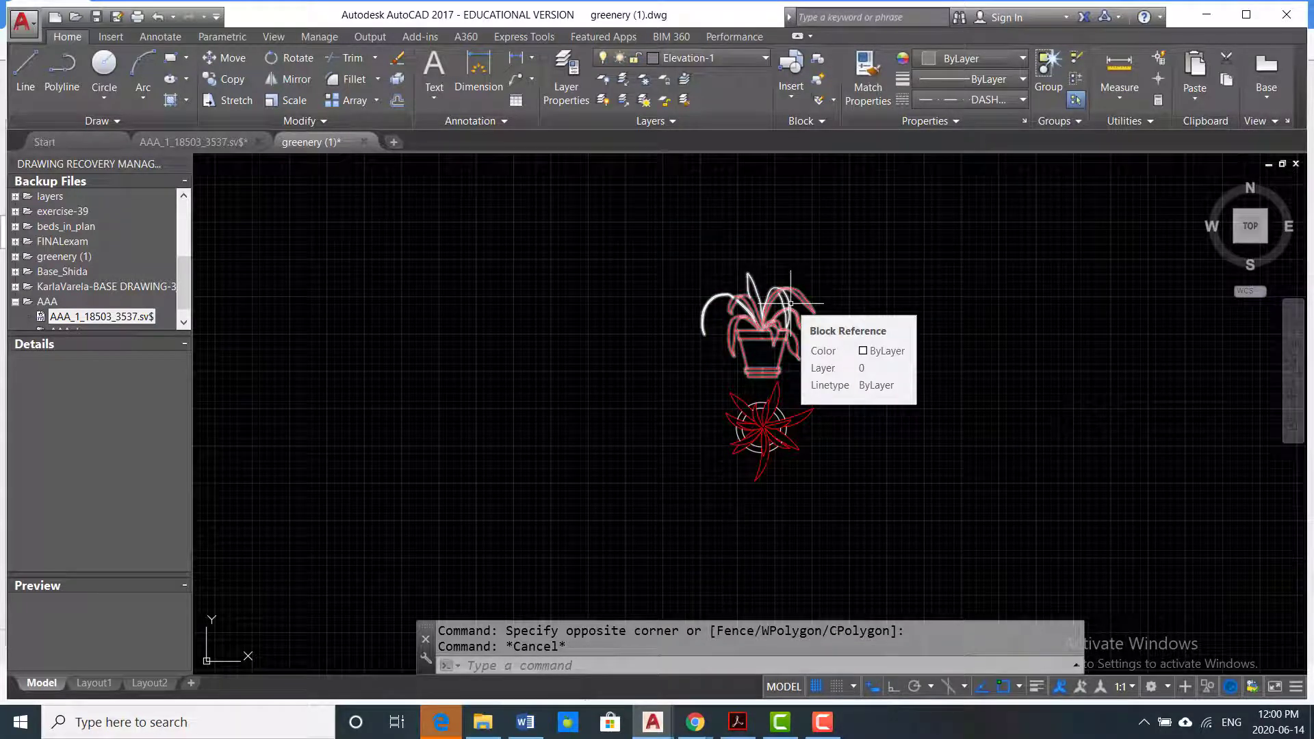
double_click(790, 303)
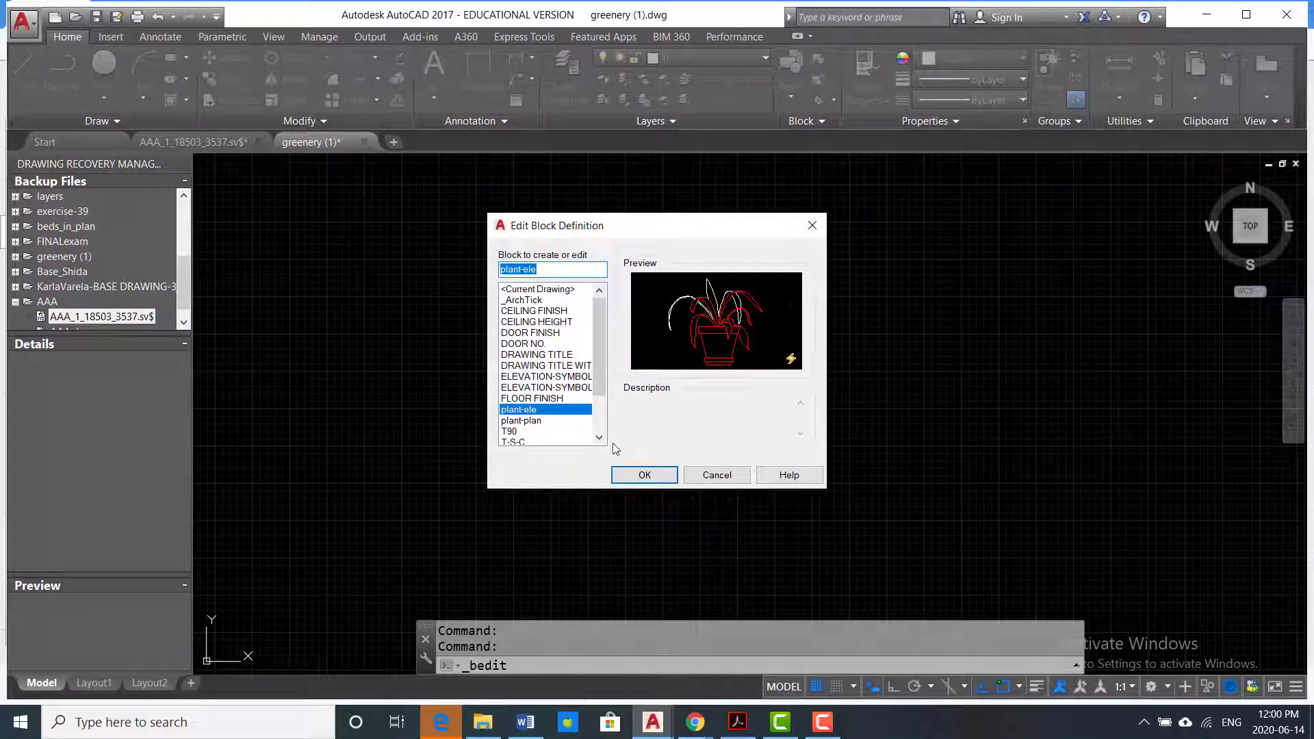
click(644, 476)
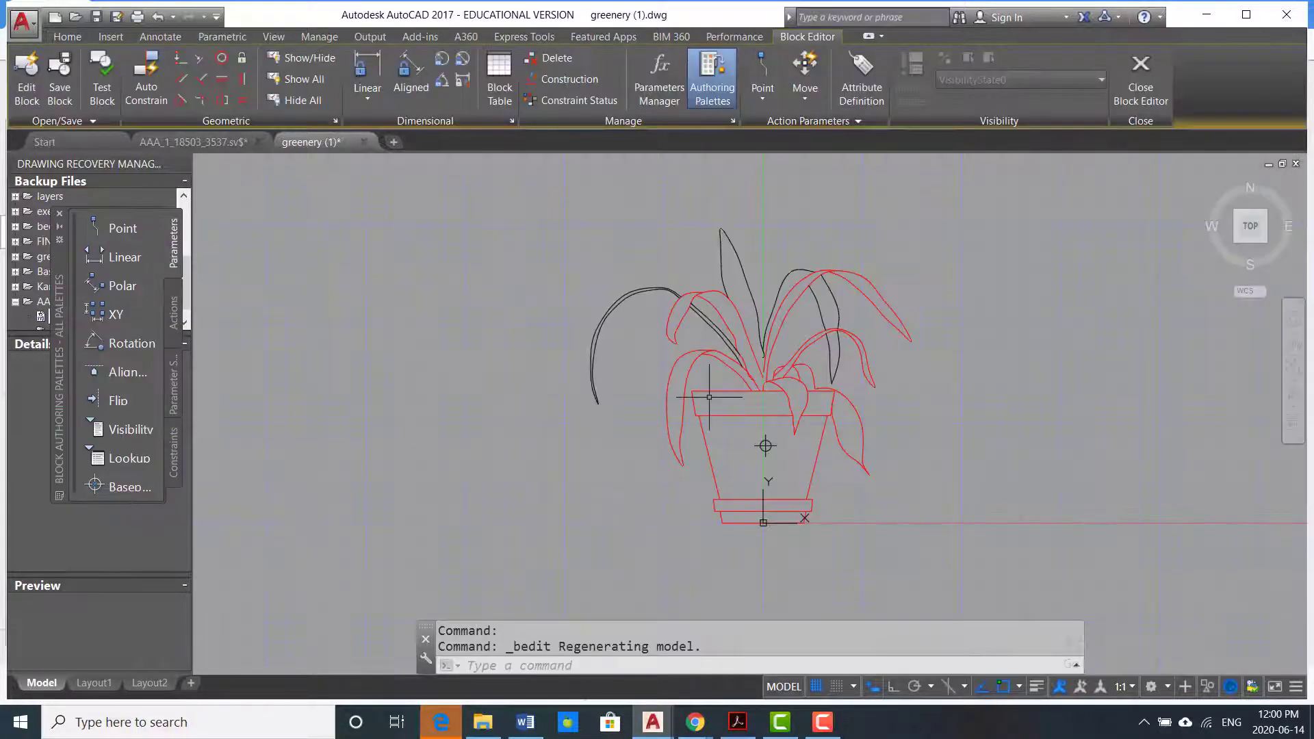
click(928, 229)
click(733, 475)
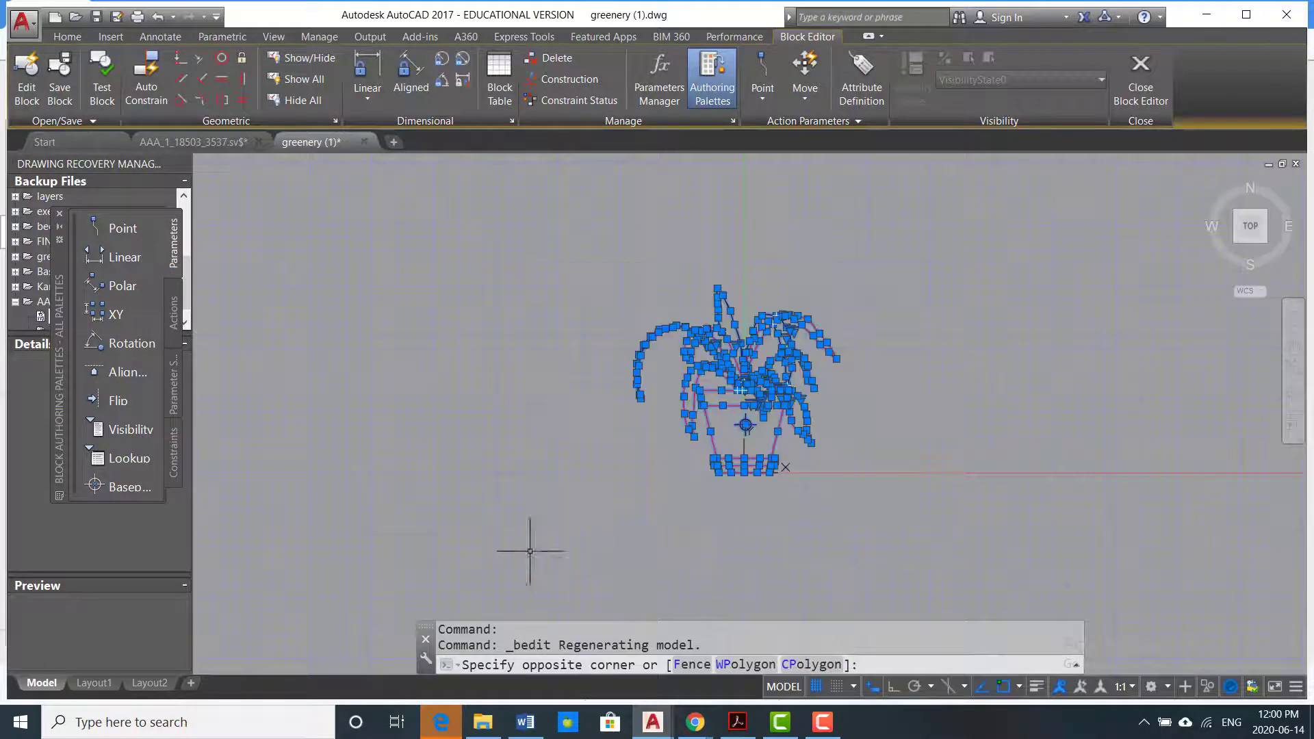
click(71, 38)
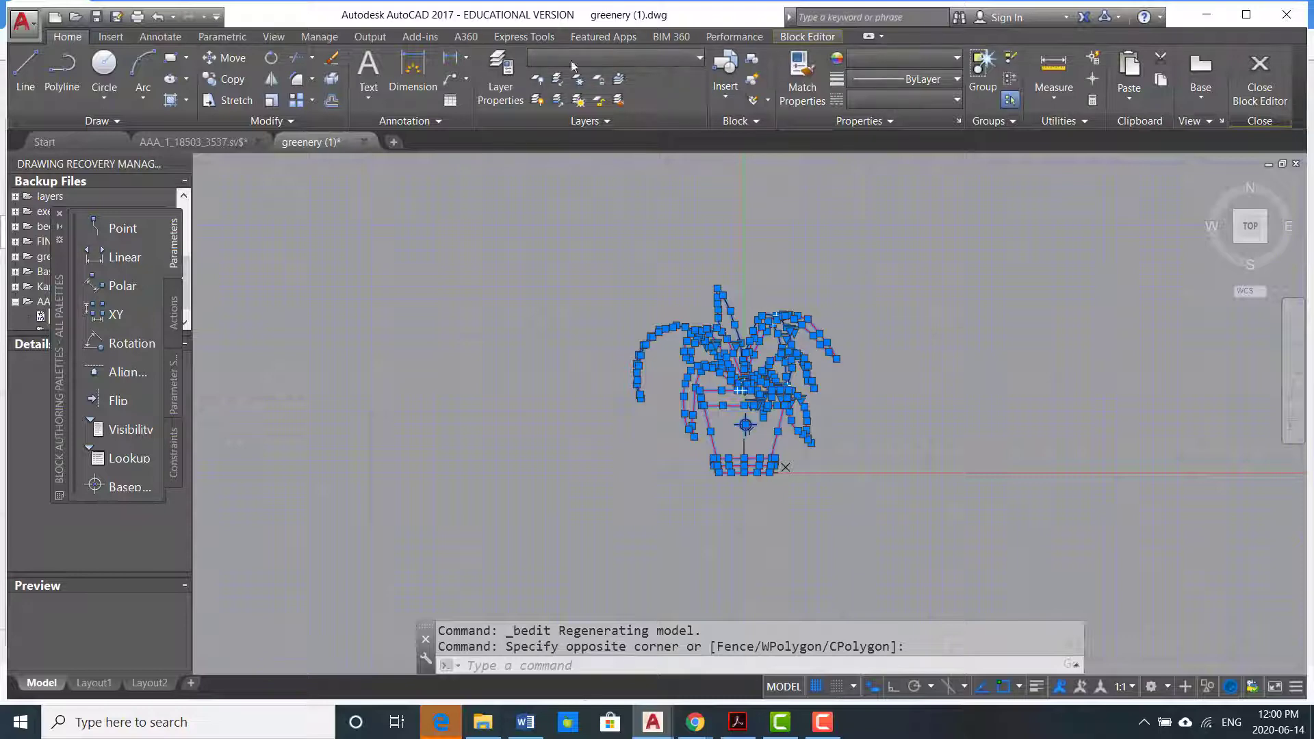
click(700, 56)
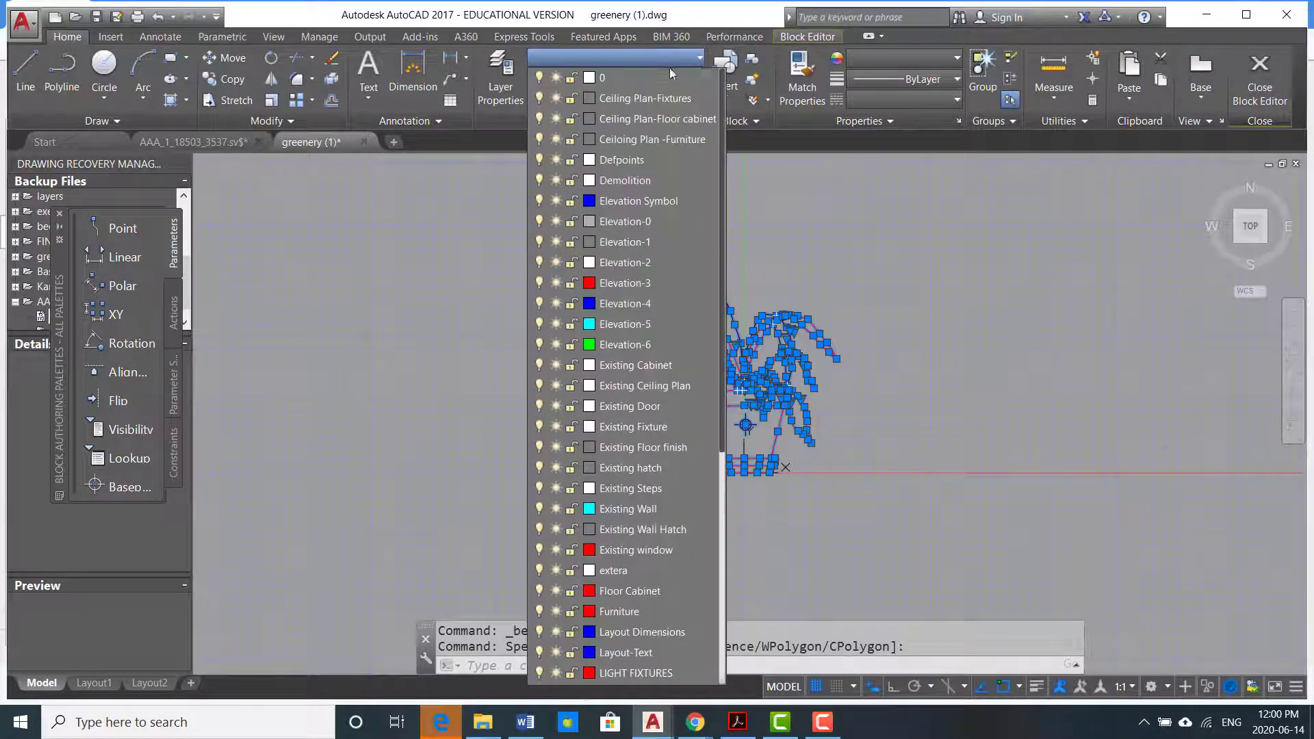
click(660, 71)
- Close the Block Editor and save the changes to the plant-ele block
key(ctrl+a)
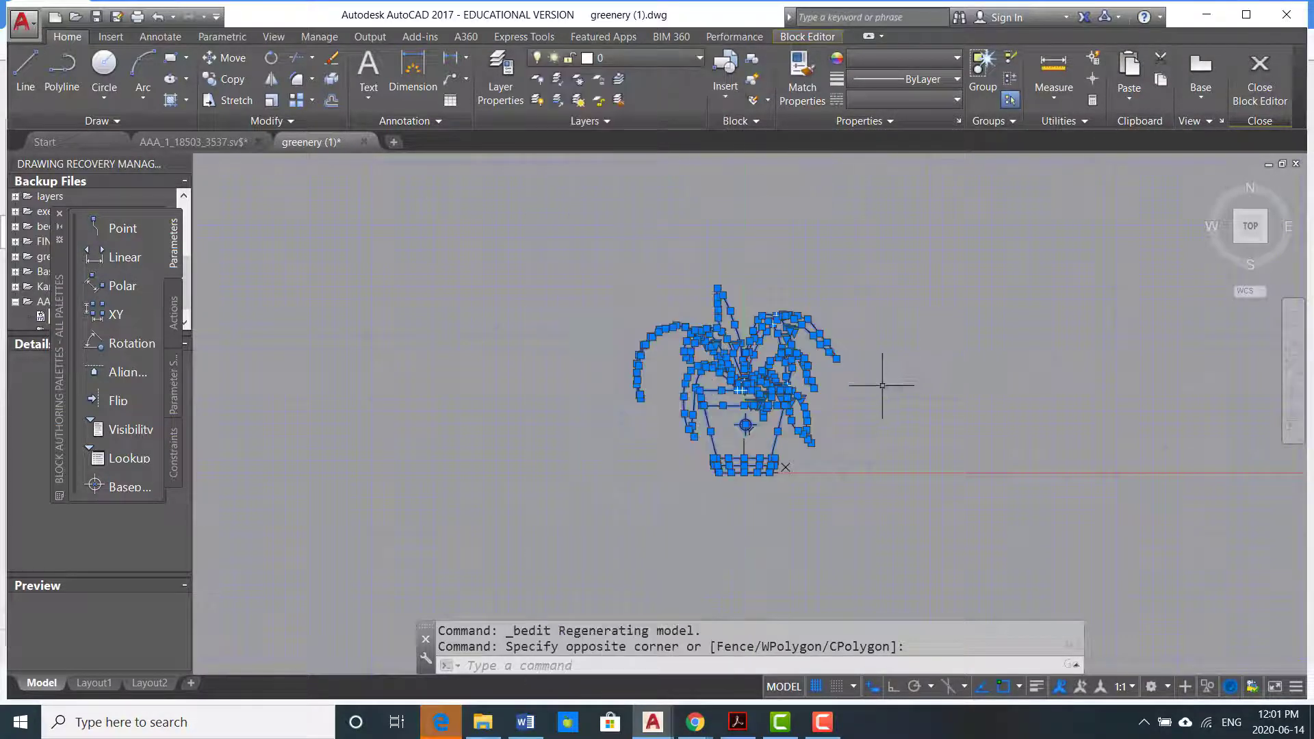
click(1005, 296)
click(926, 361)
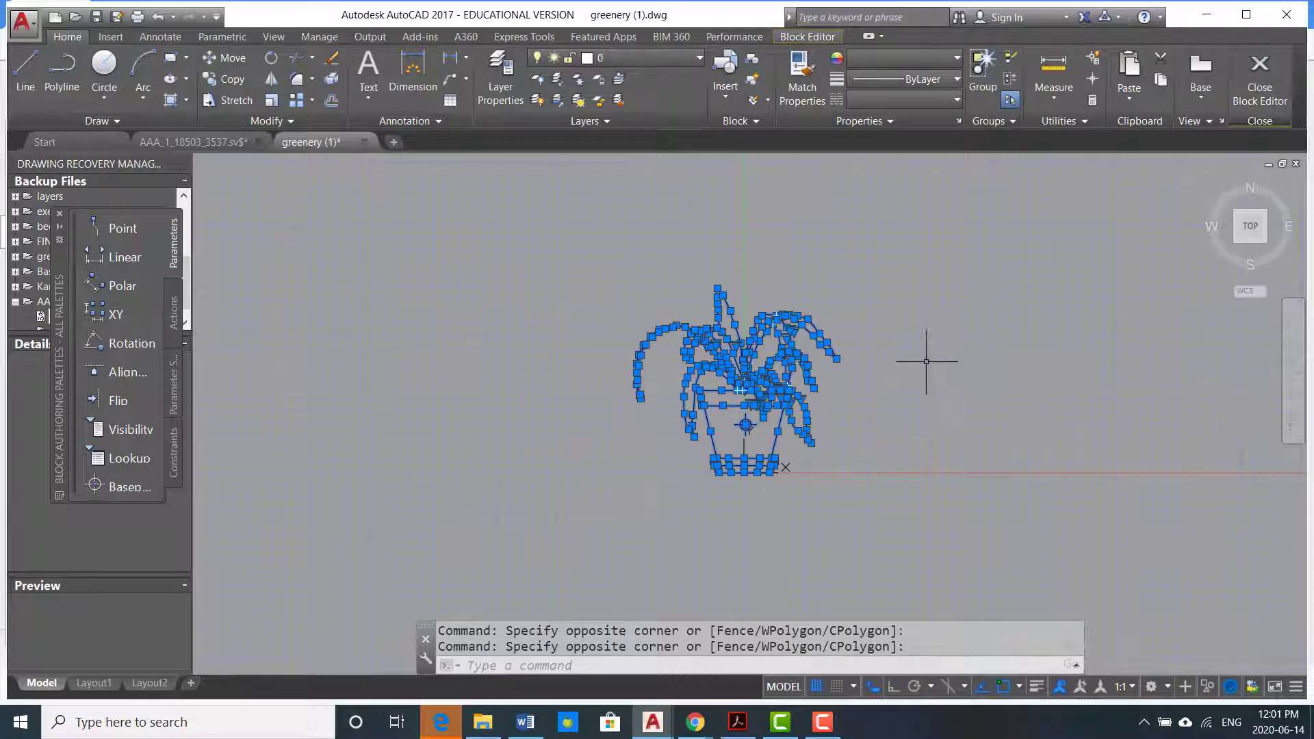
click(1251, 79)
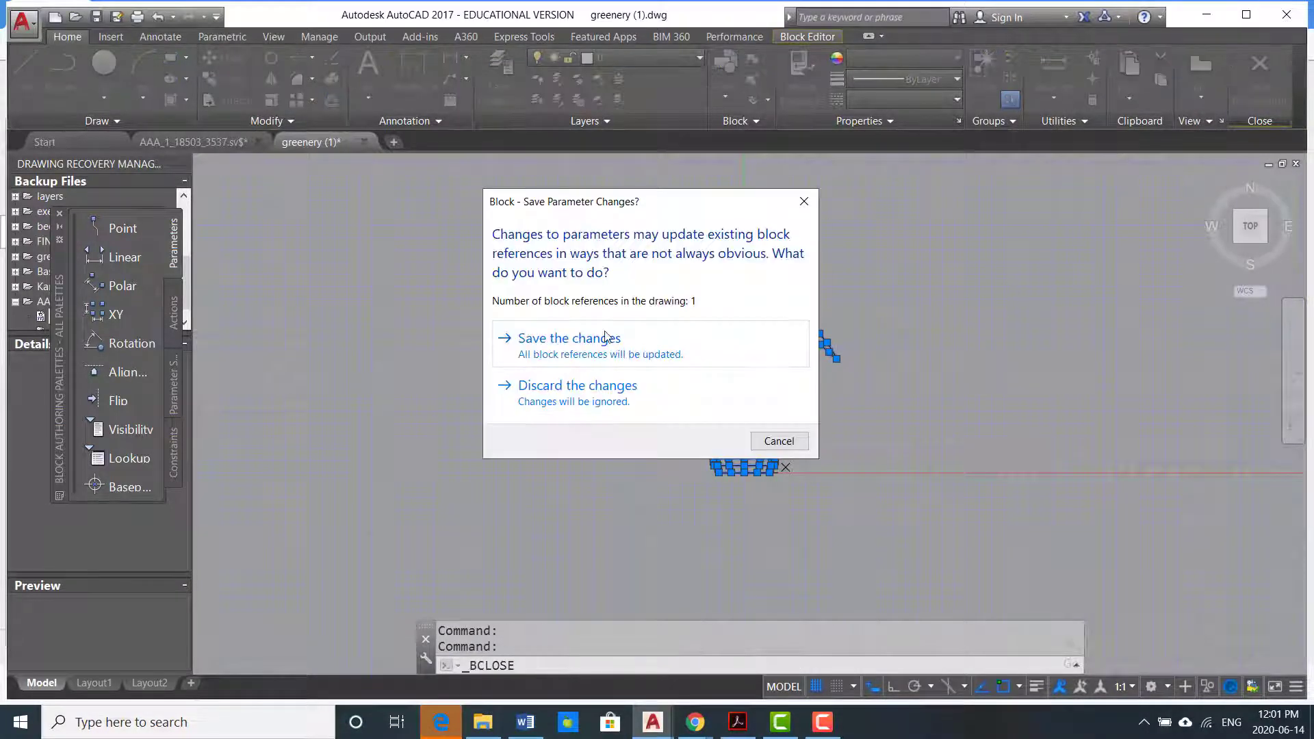
click(605, 337)
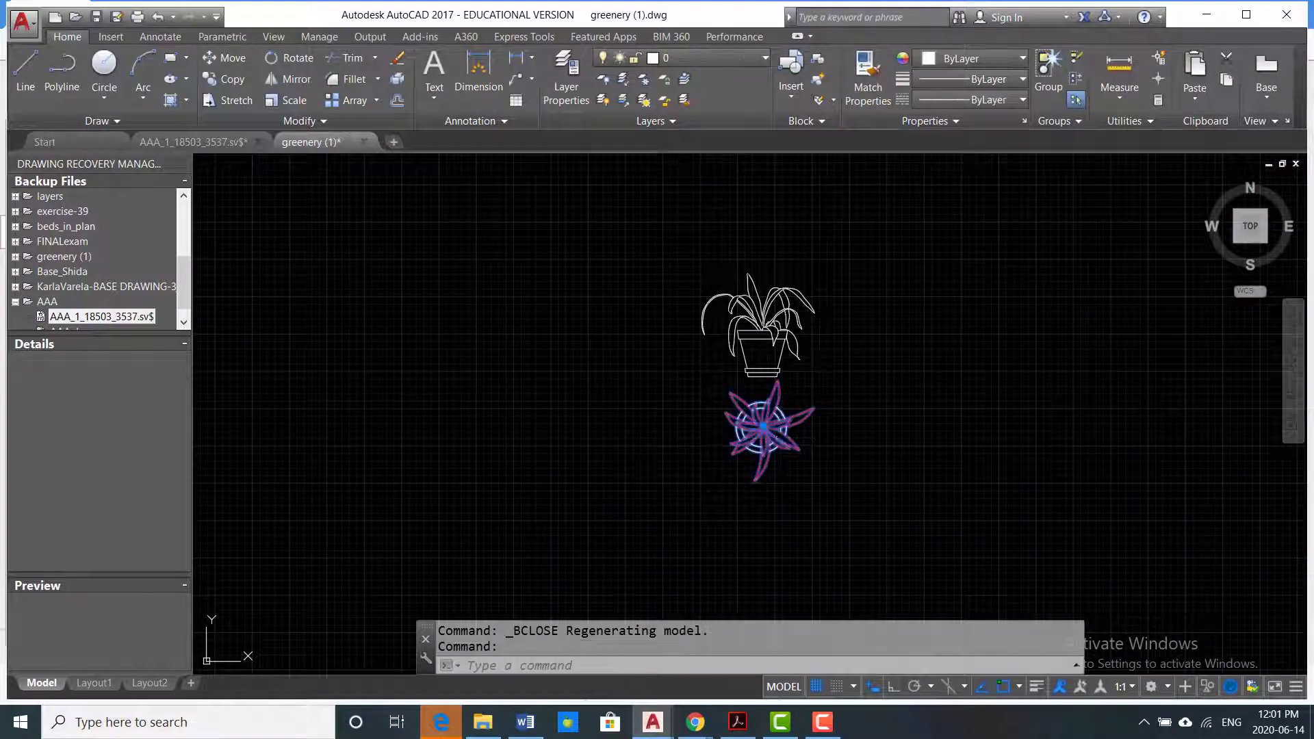
- Open the plan-view plant block in the Block Editor and move all of its geometry to layer 0
double_click(776, 435)
click(629, 475)
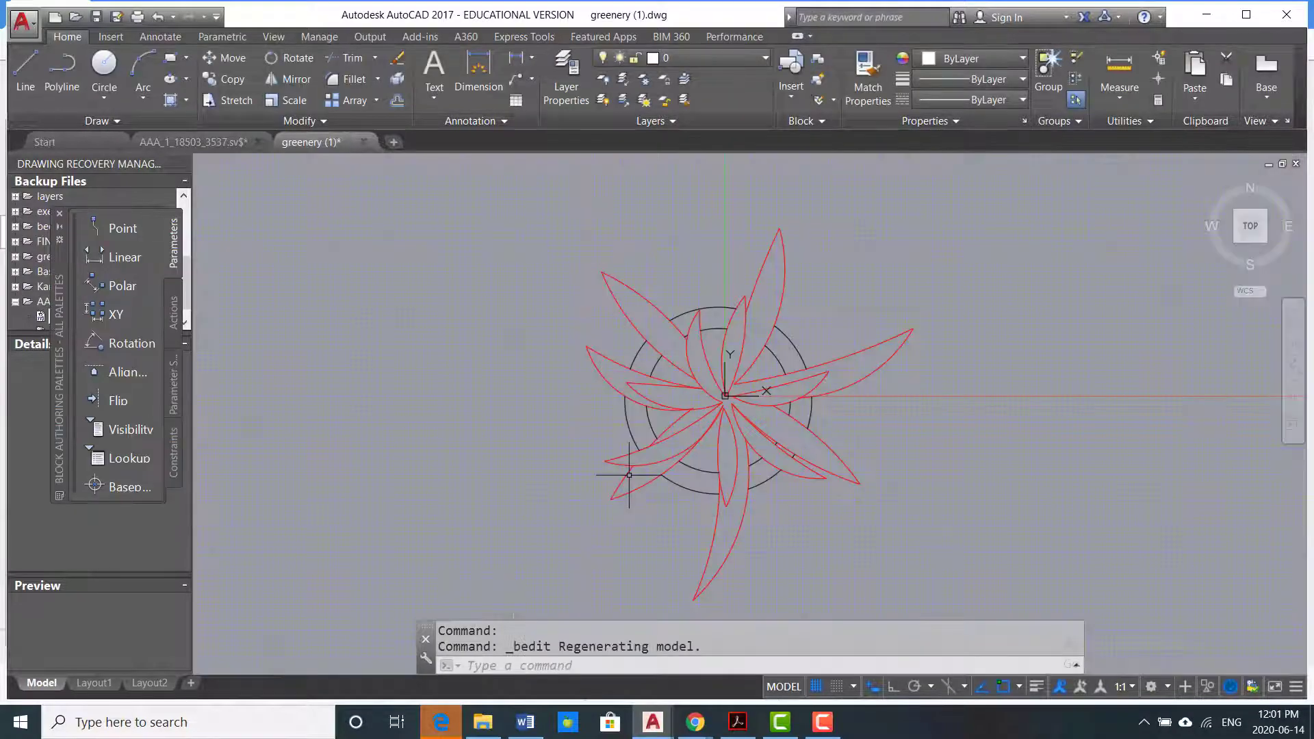
click(971, 207)
click(640, 528)
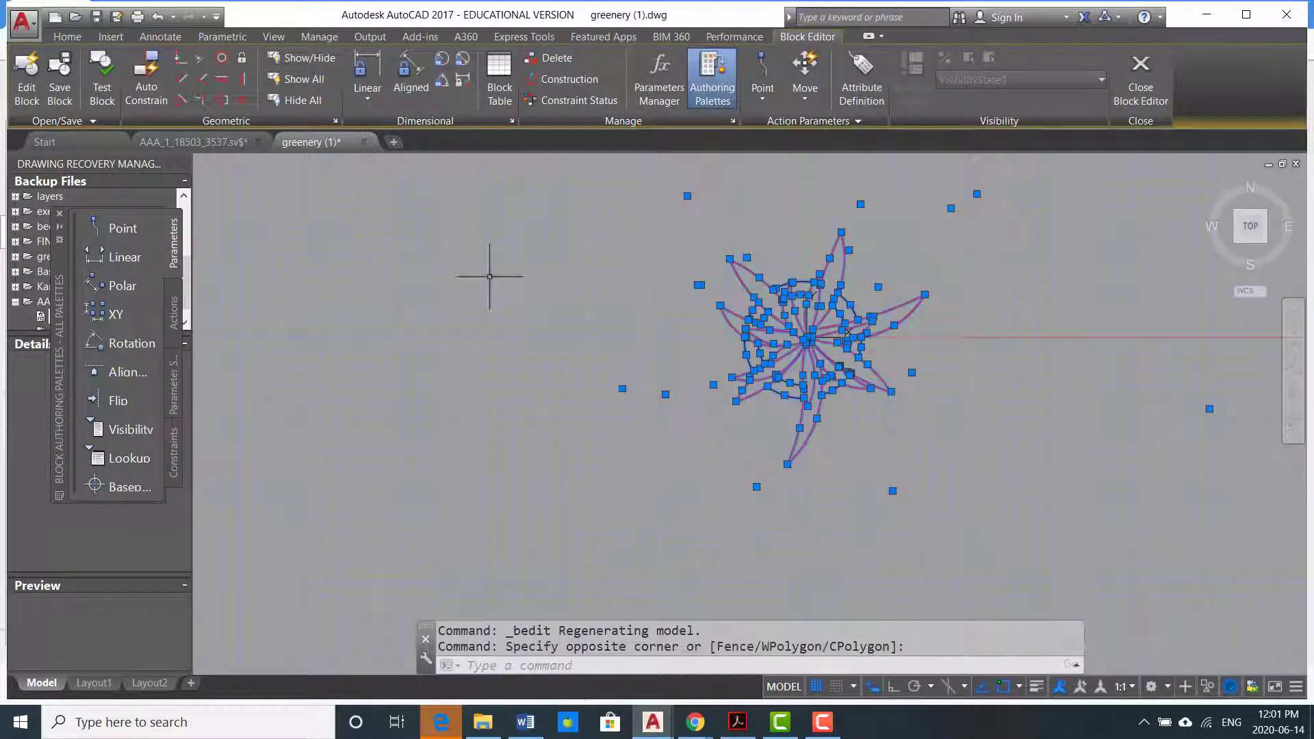
click(76, 41)
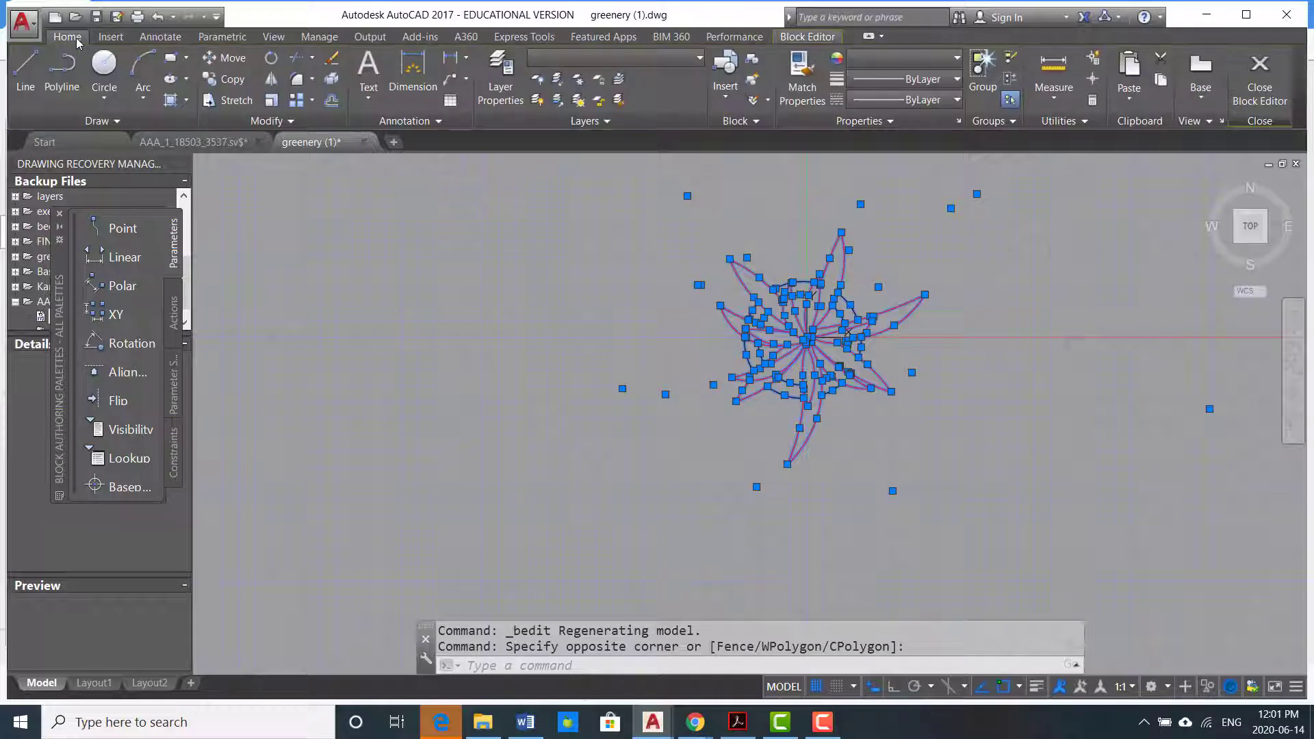
click(657, 60)
click(643, 80)
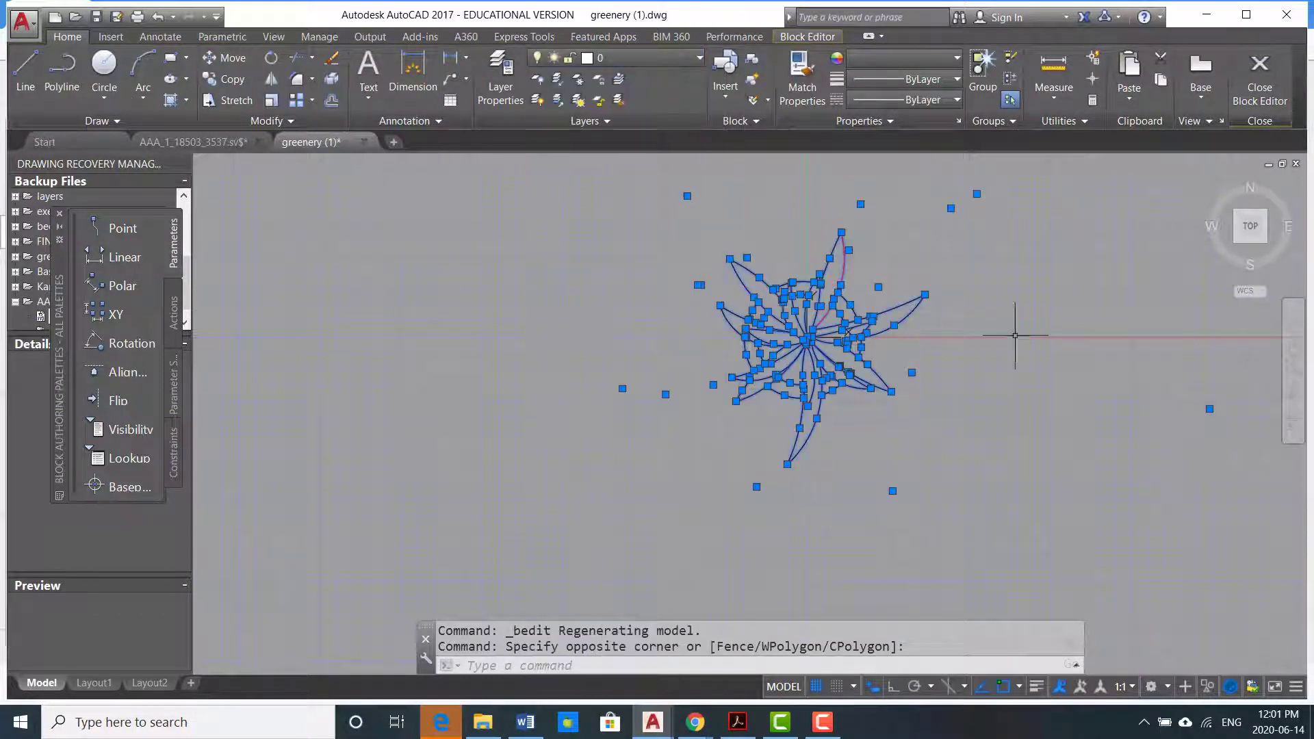
key(Escape)
key(Escape)
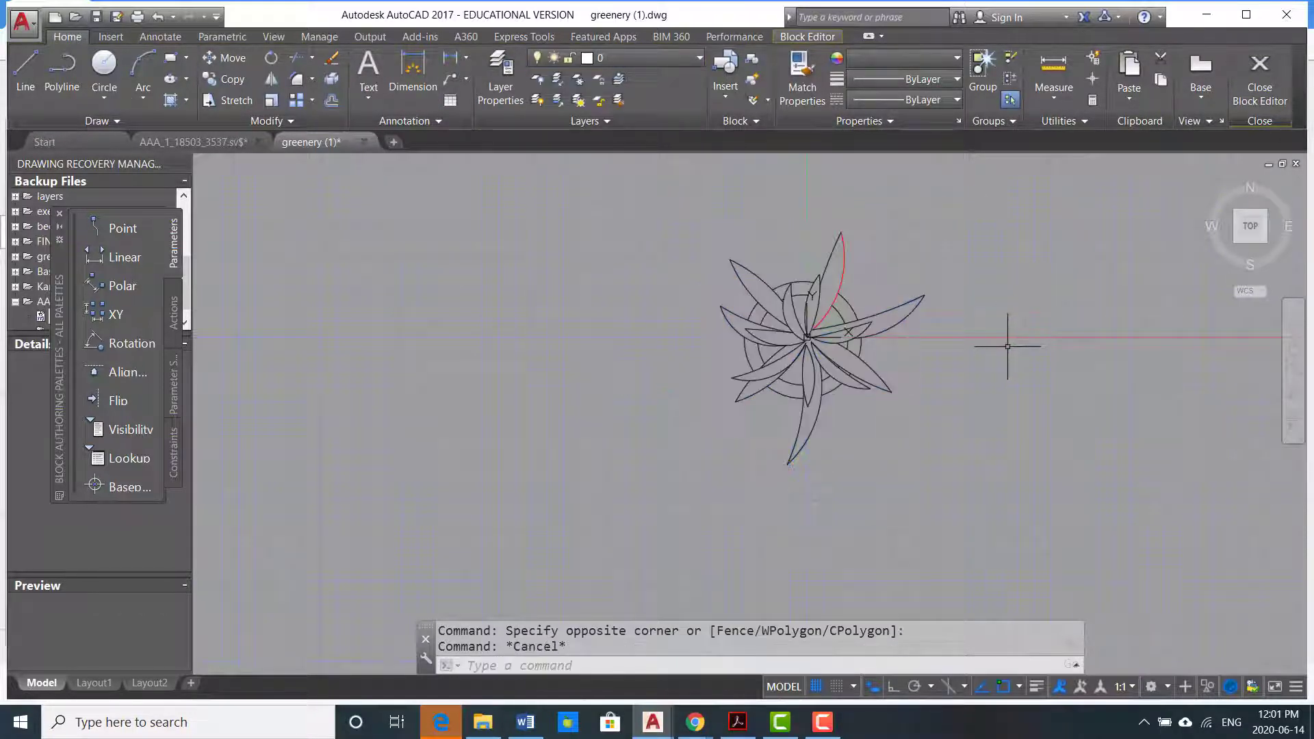
- Set the remaining red leaf curve's color to ByLayer, then close the Block Editor and save the changes to plant-plan
click(844, 260)
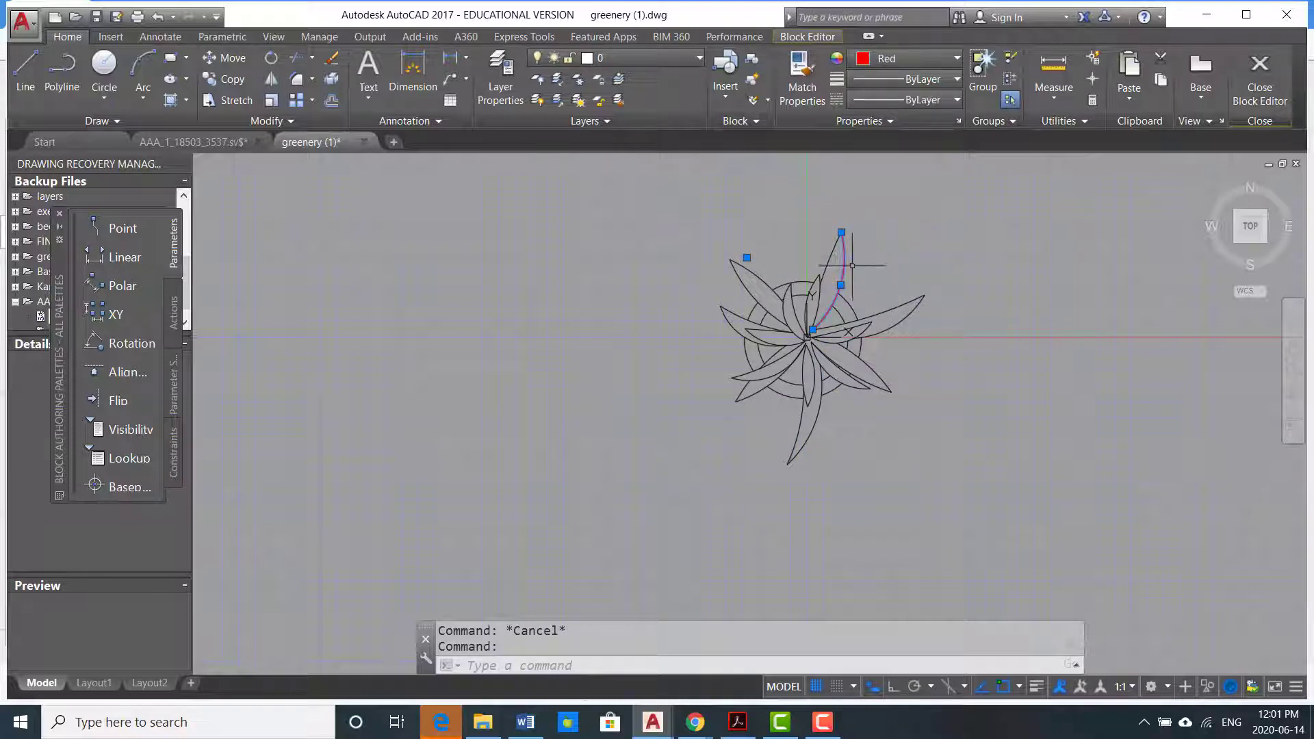
click(874, 59)
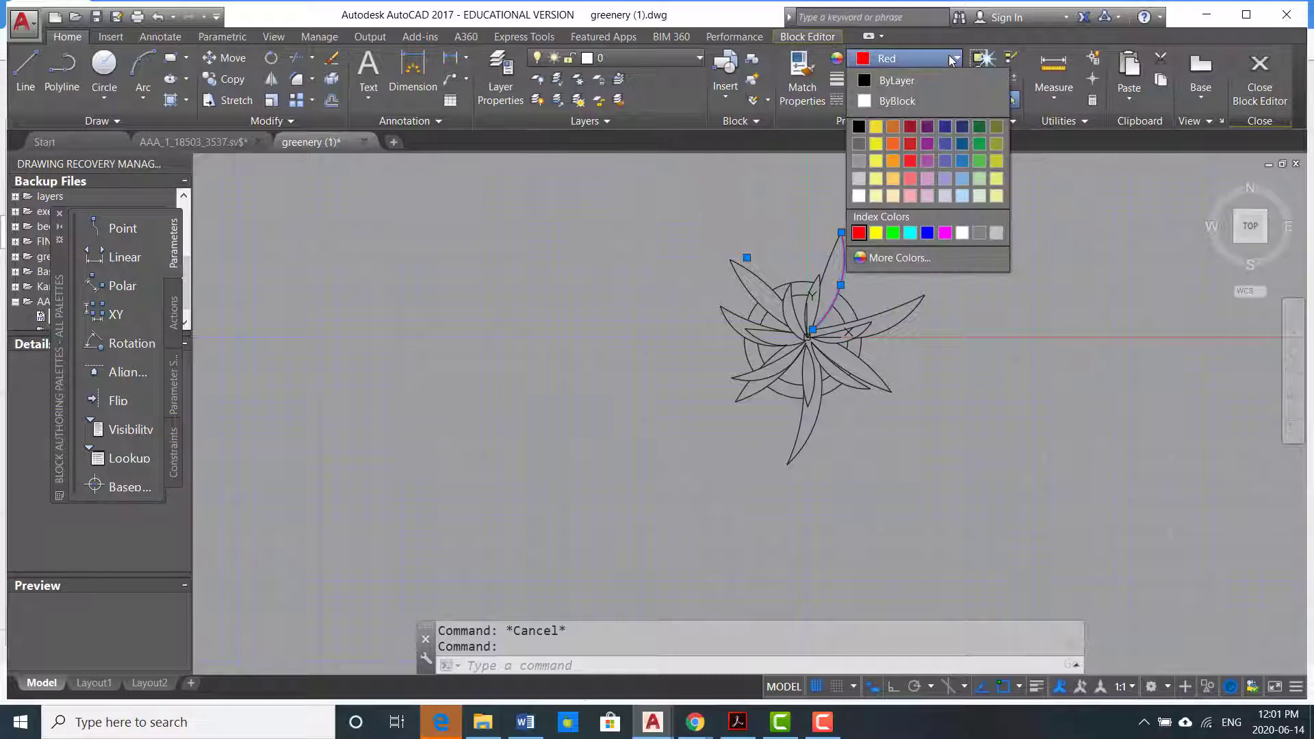
click(903, 81)
key(Escape)
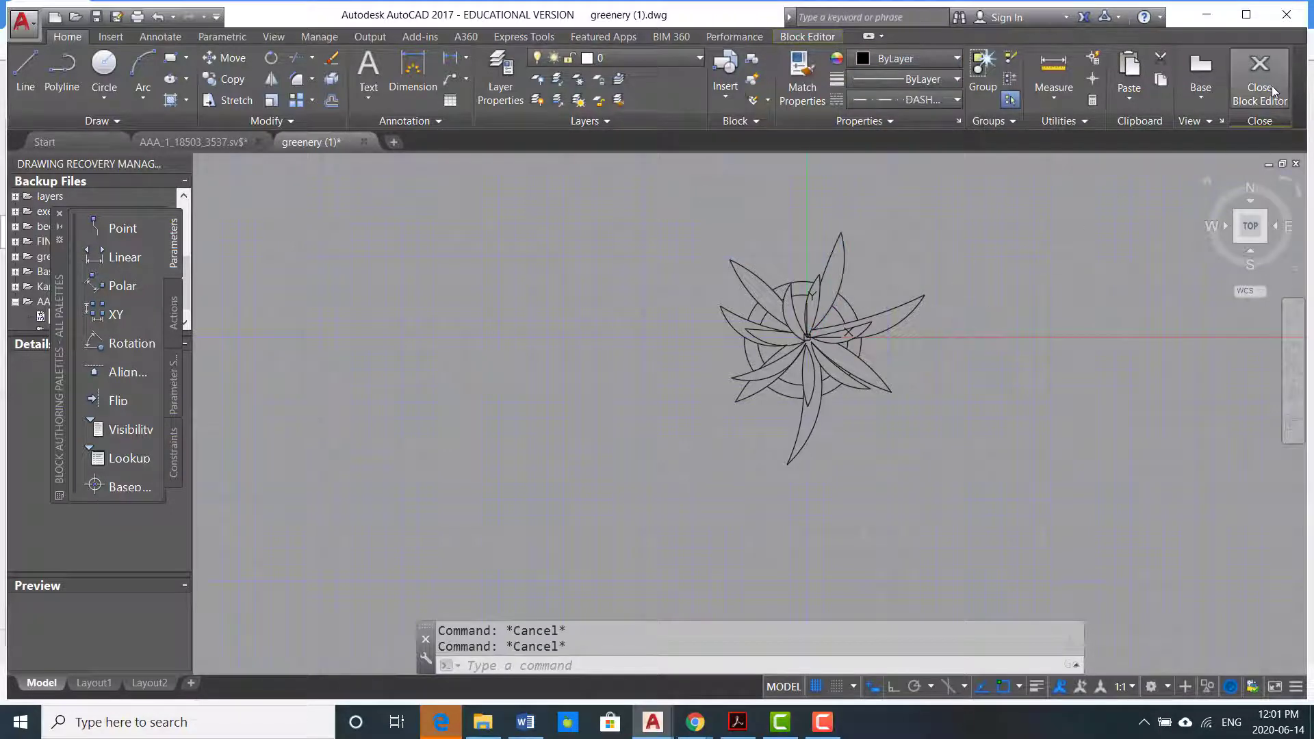
click(1268, 69)
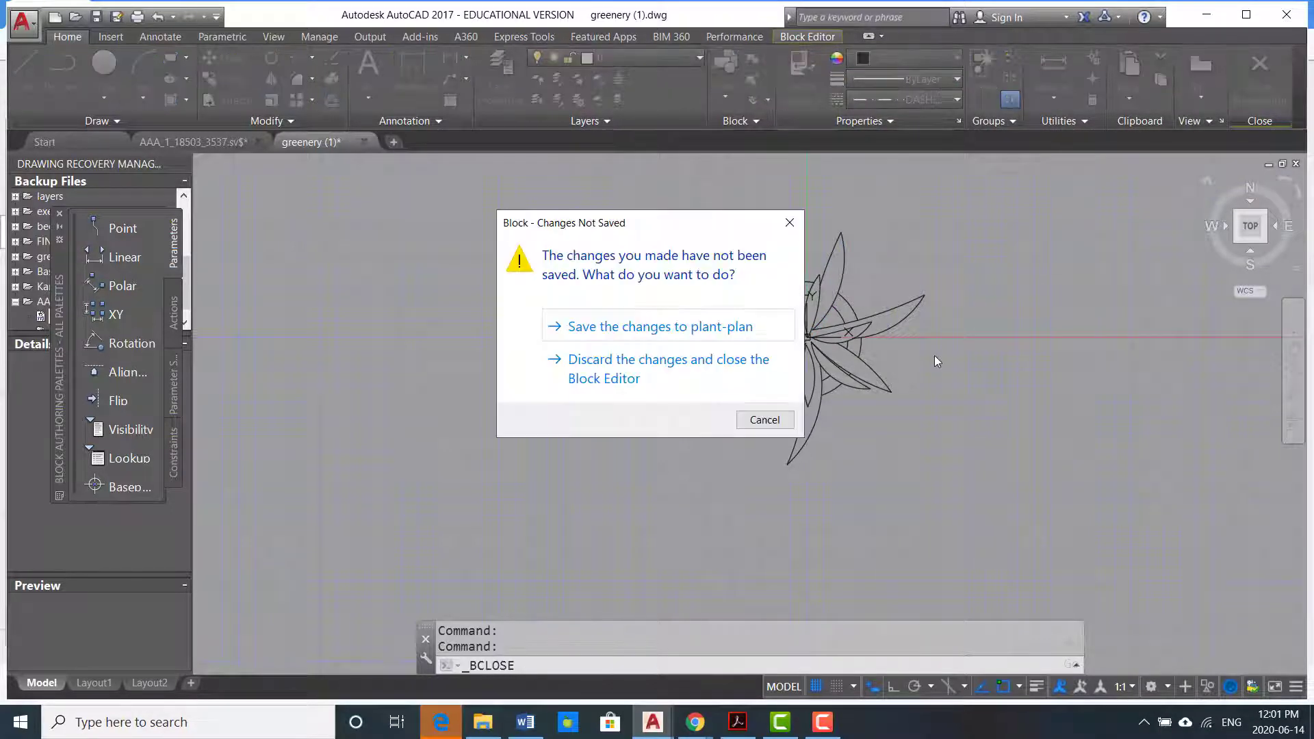
click(716, 327)
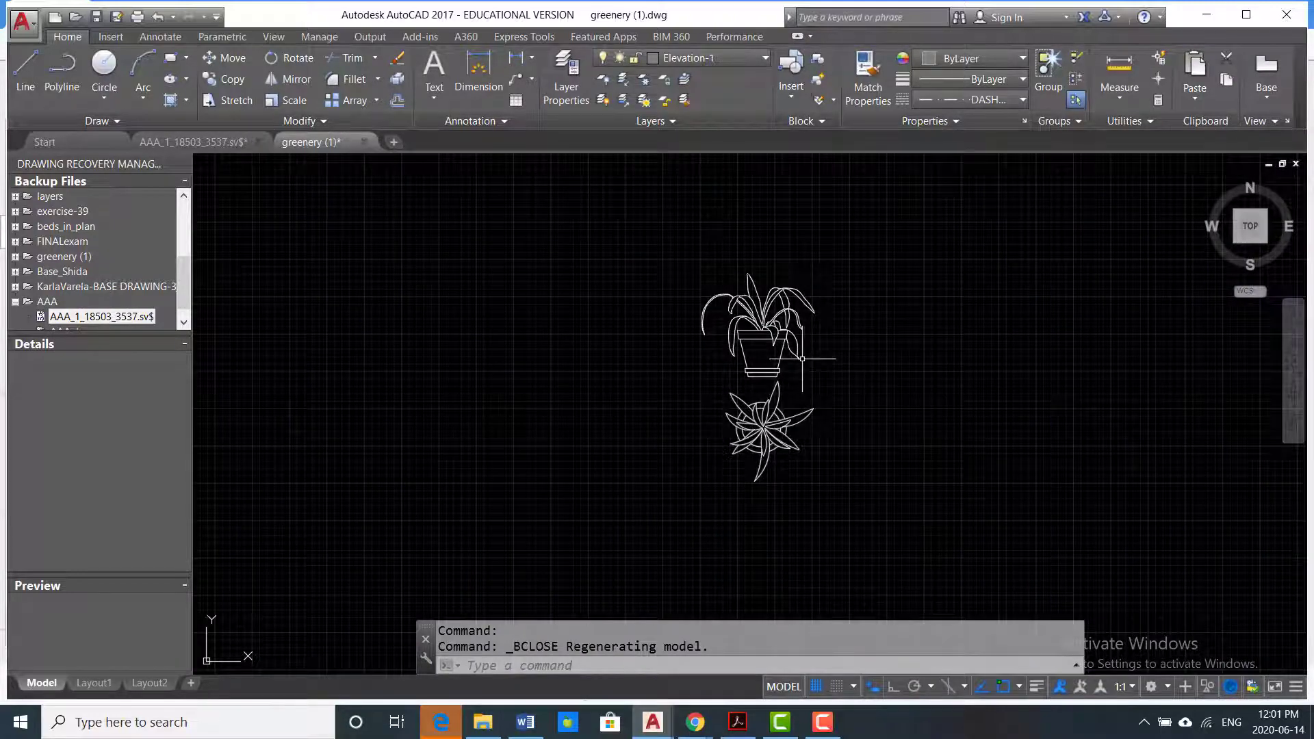
- Examine the elevation and plan plant blocks in the greenery drawing
scroll(749, 362, up, 2)
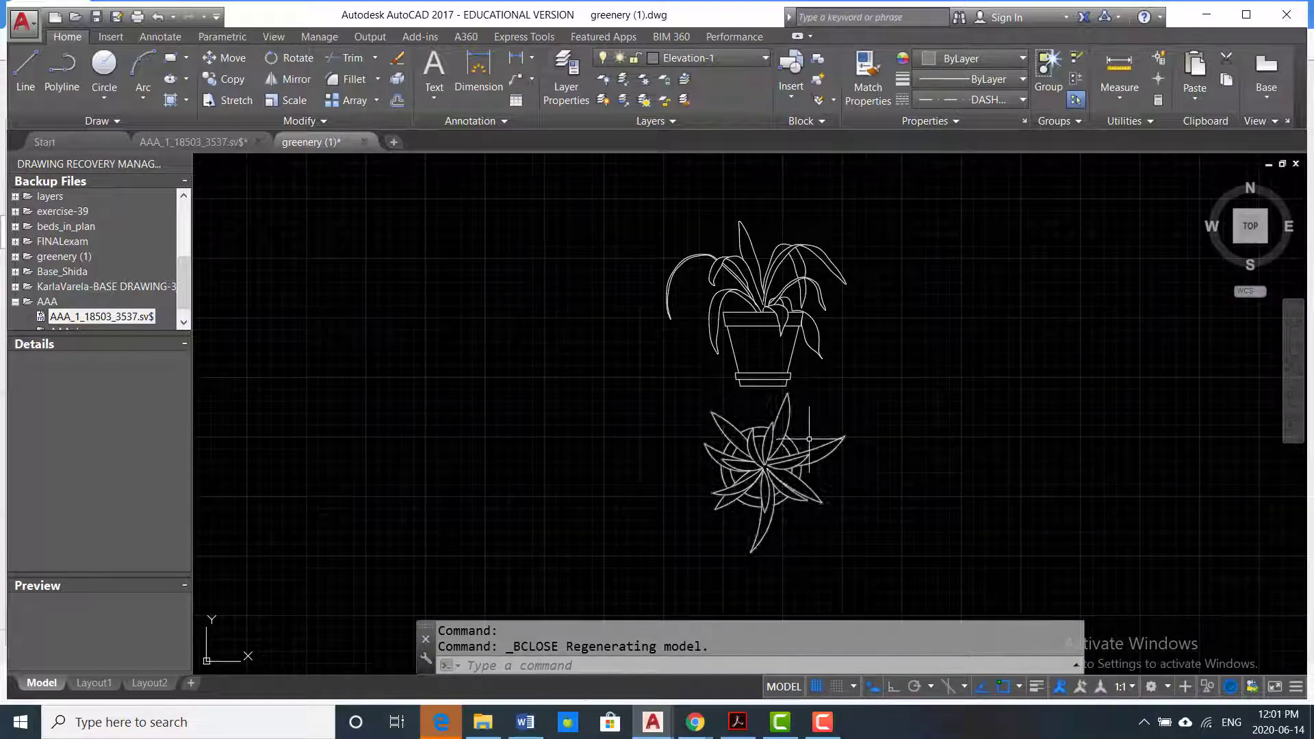
scroll(780, 338, down, 3)
scroll(787, 378, up, 3)
scroll(786, 378, up, 2)
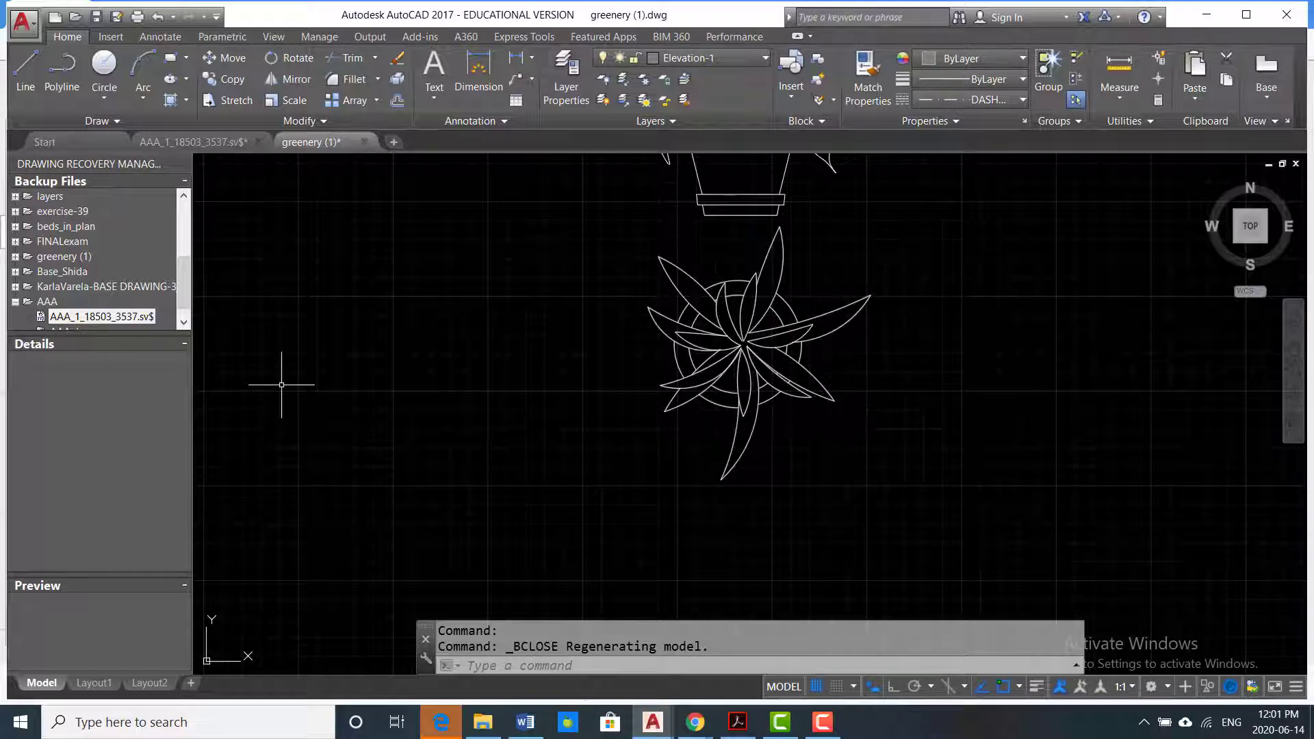
scroll(451, 437, down, 4)
scroll(520, 363, up, 2)
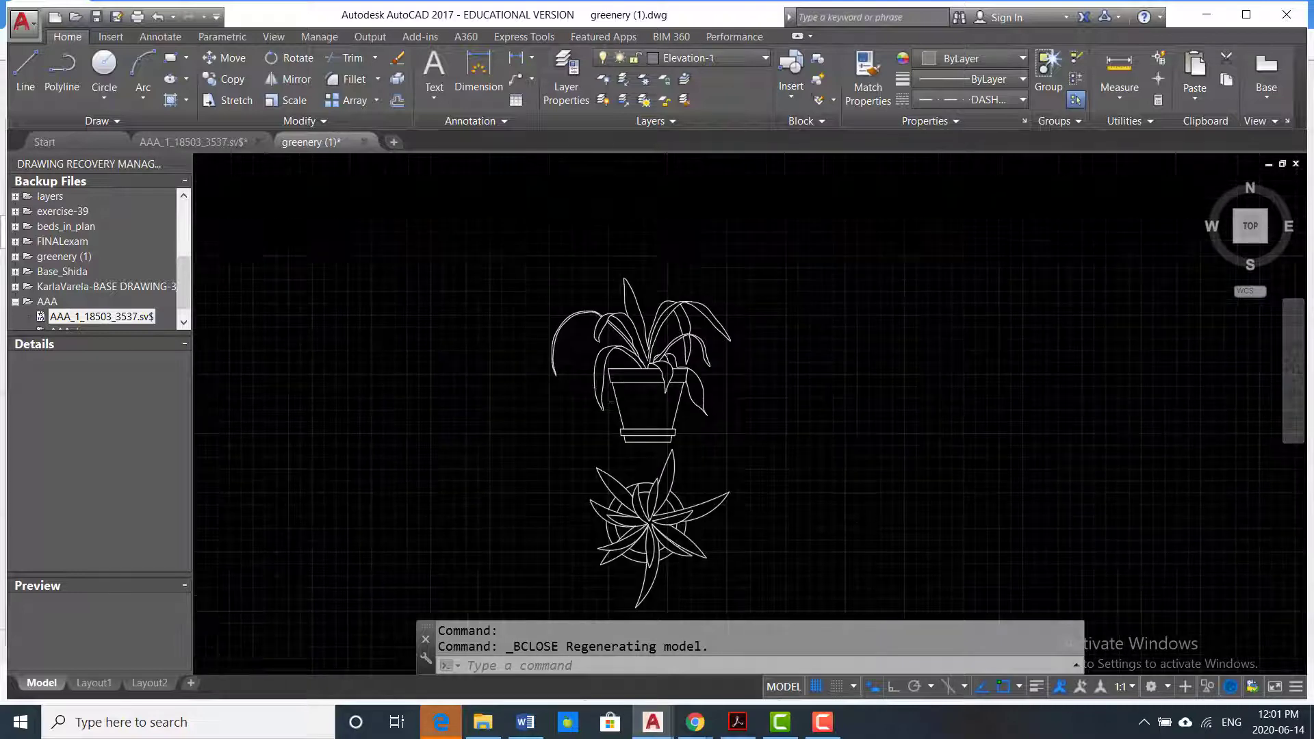
scroll(657, 386, up, 5)
scroll(701, 410, down, 2)
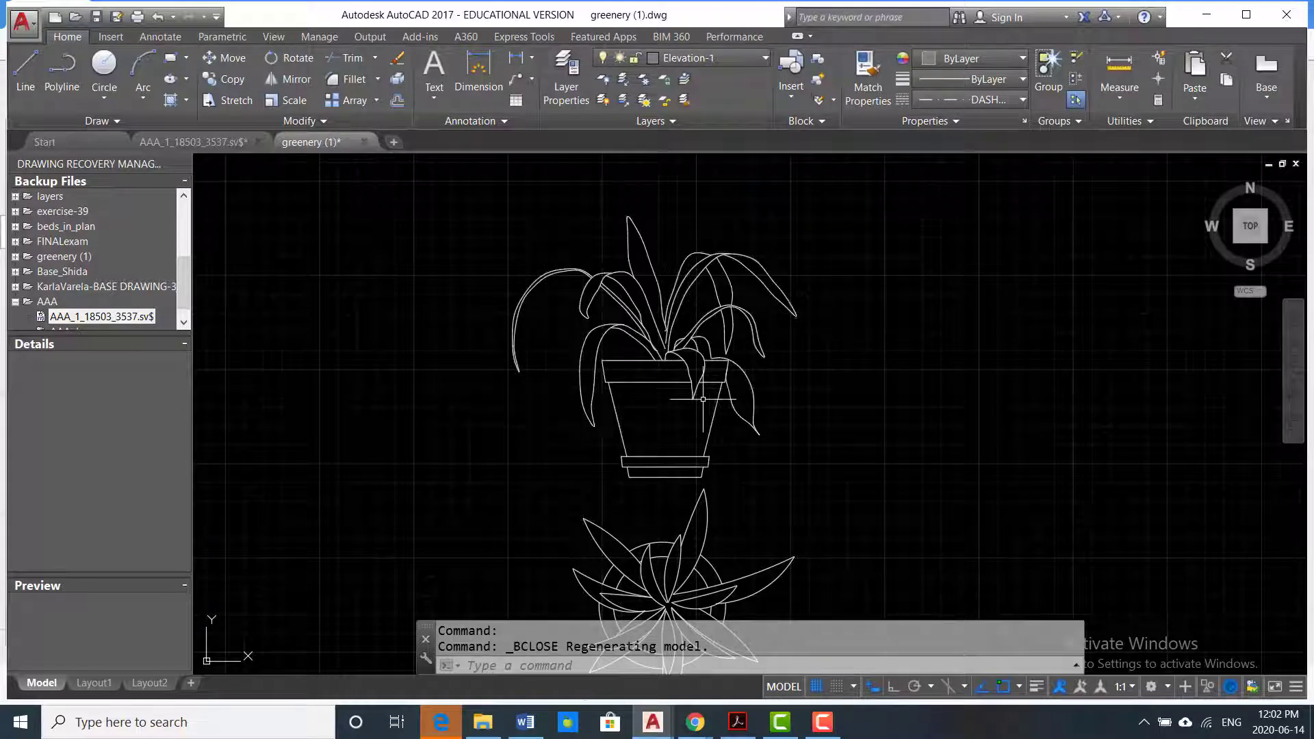
scroll(691, 404, down, 2)
scroll(679, 401, up, 2)
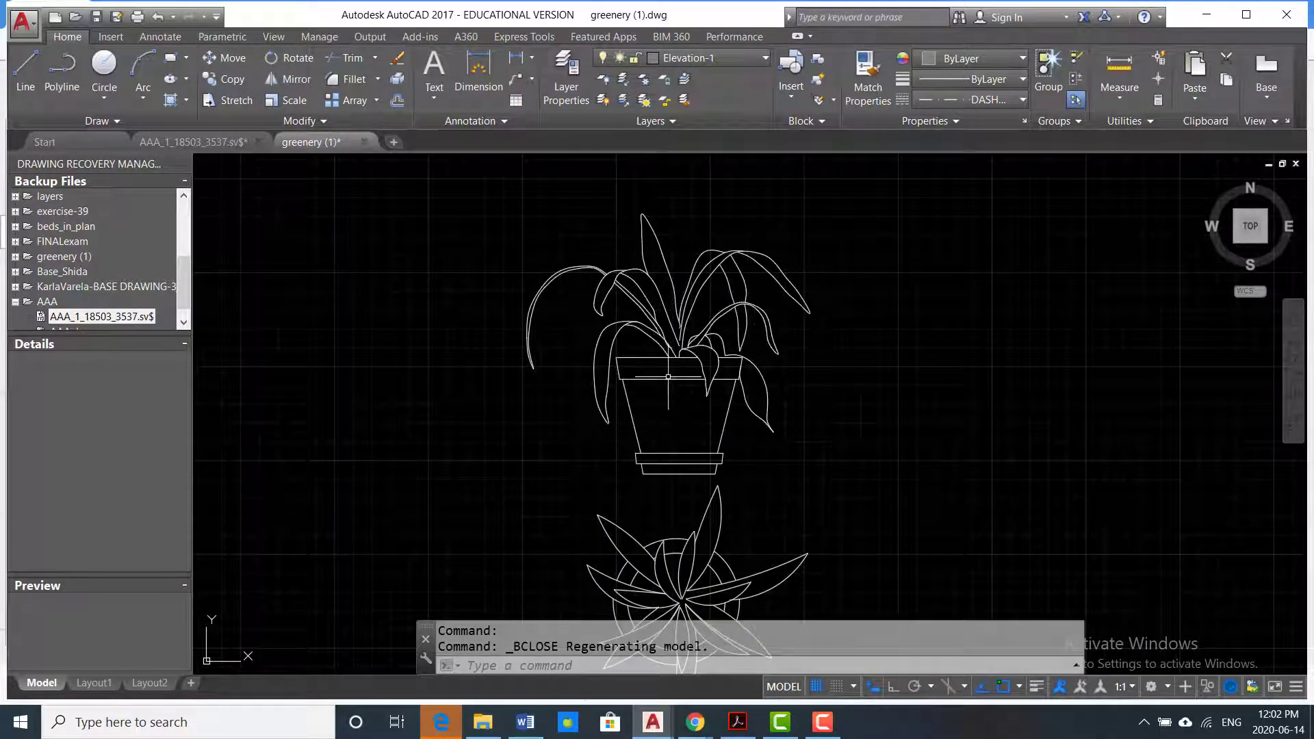
- Open the plant-ele block in the Block Editor and fill the pot's main body and two base bands with a SOLID hatch
double_click(668, 377)
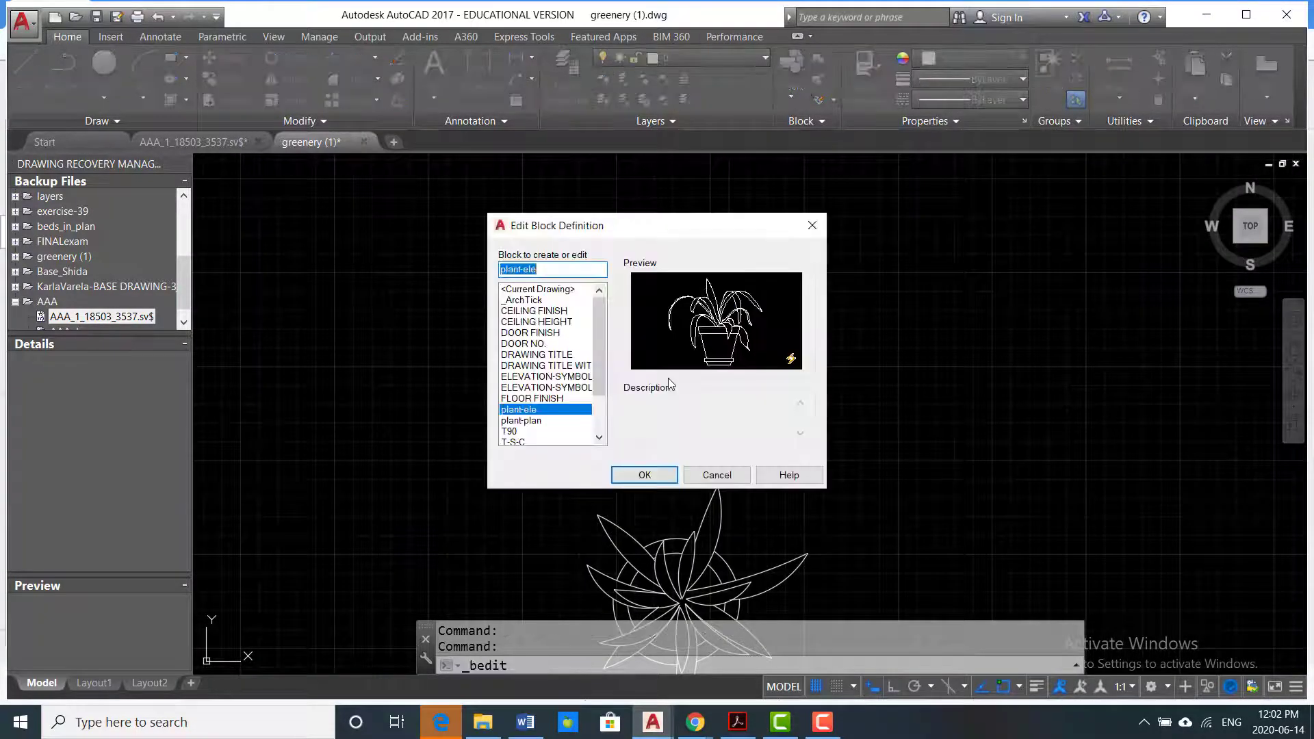
click(643, 474)
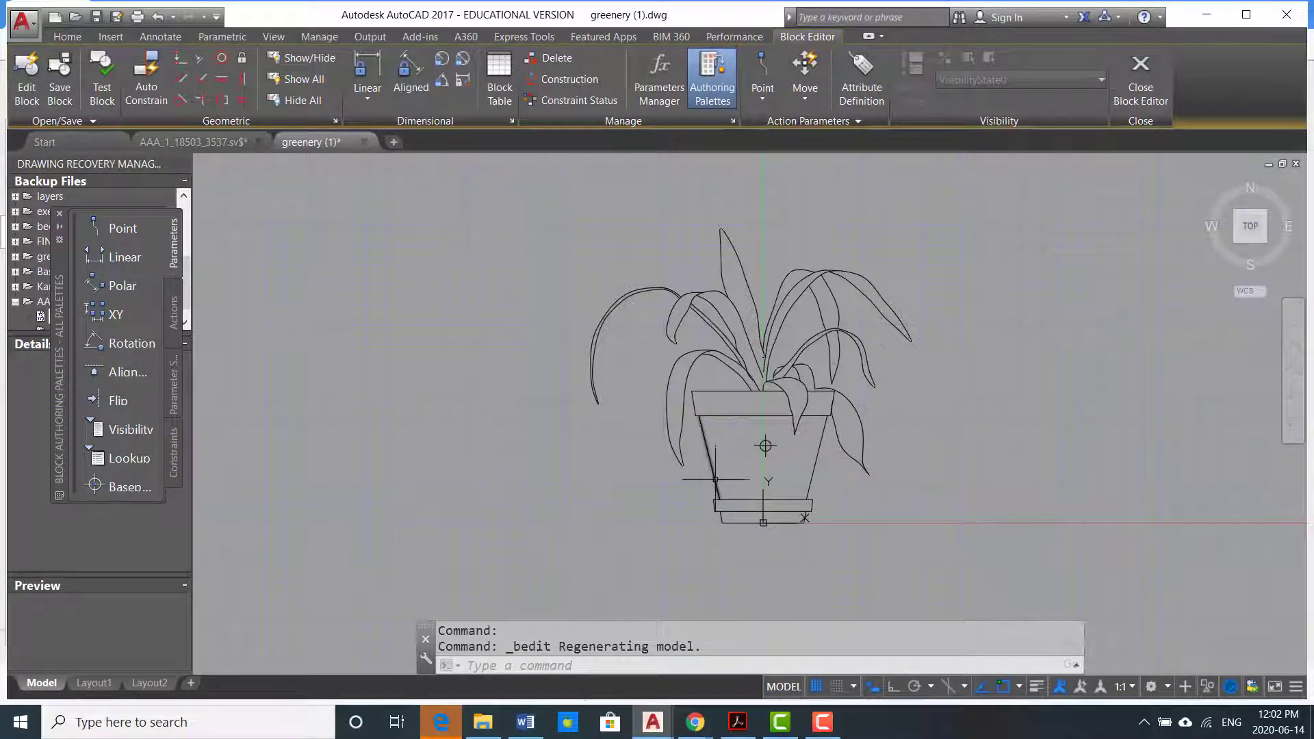
text(h)
key(Return)
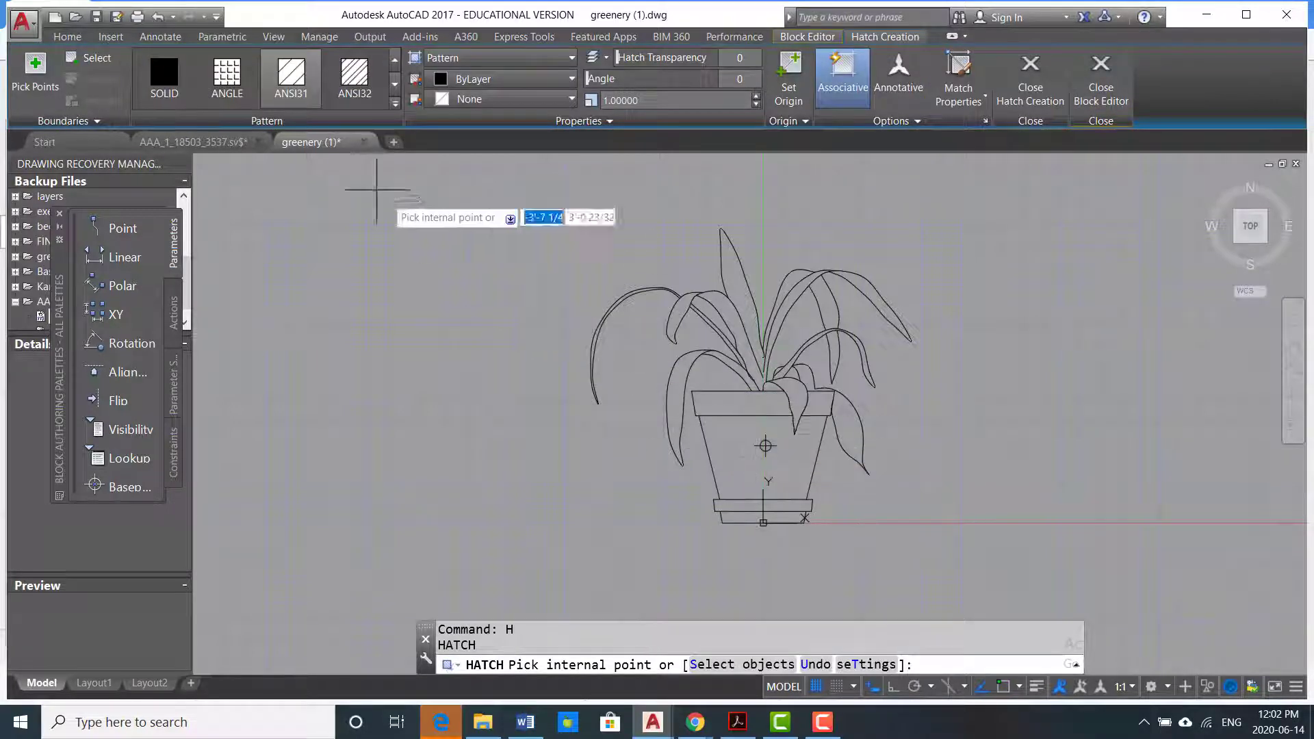
click(265, 106)
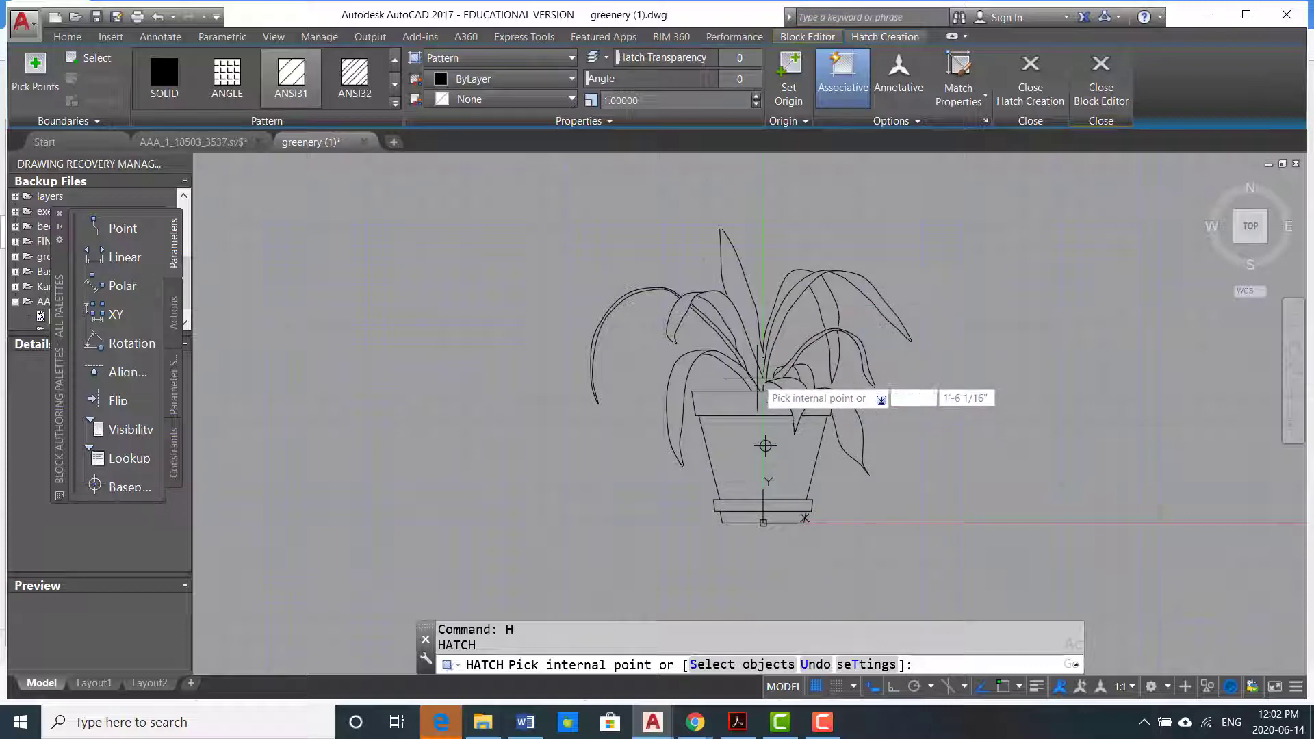
scroll(761, 409, up, 4)
scroll(762, 409, up, 4)
scroll(637, 291, down, 5)
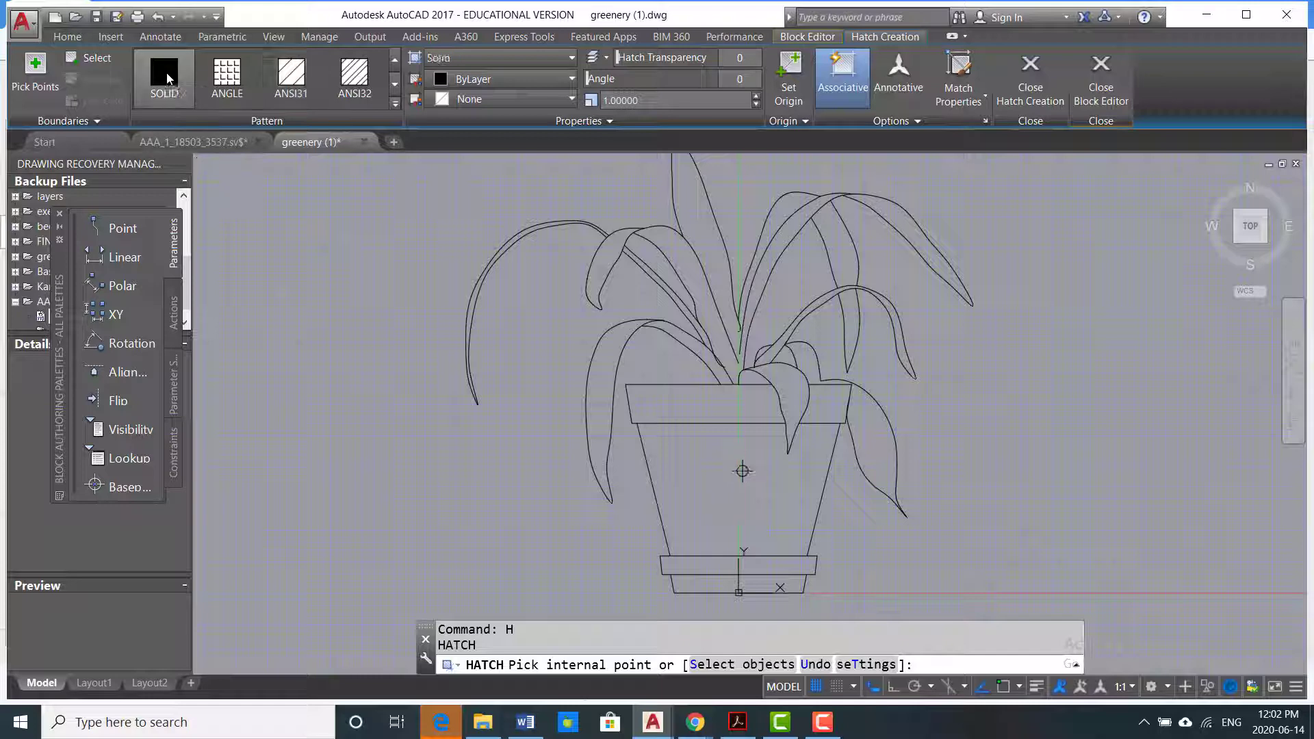
scroll(742, 471, down, 2)
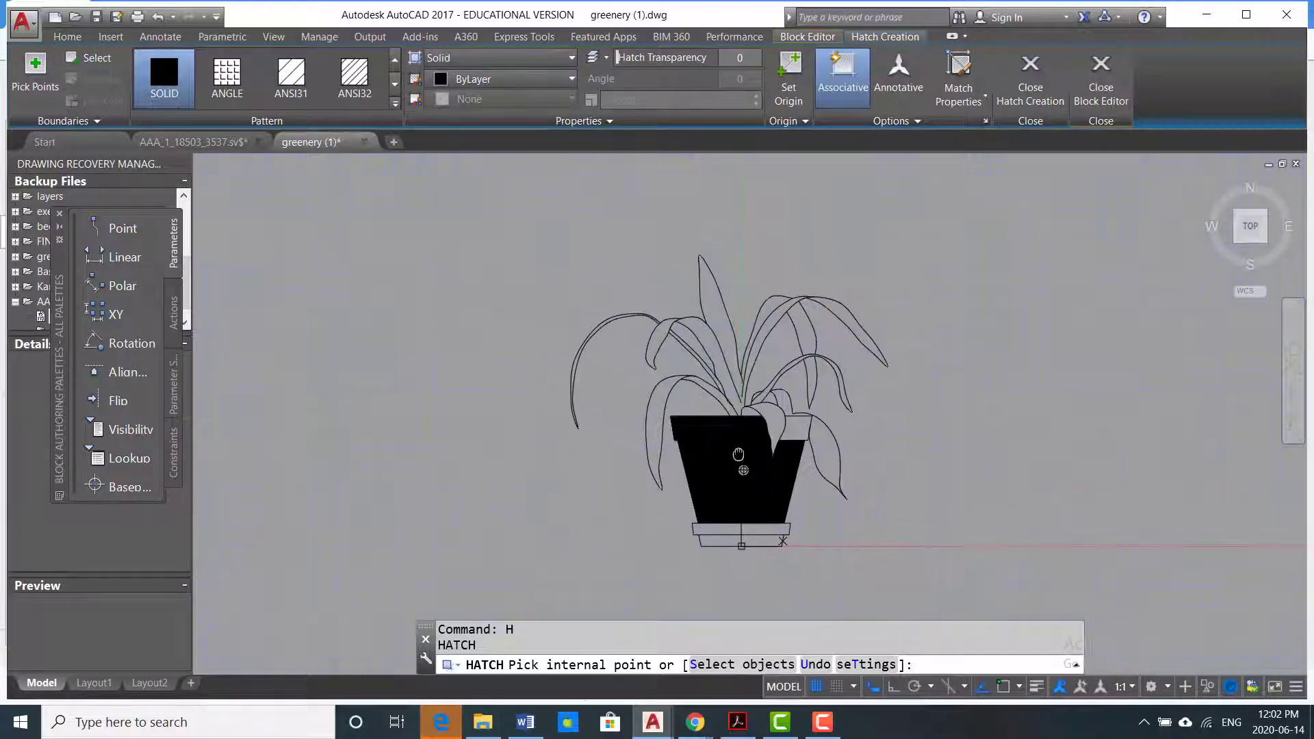
scroll(722, 527, up, 3)
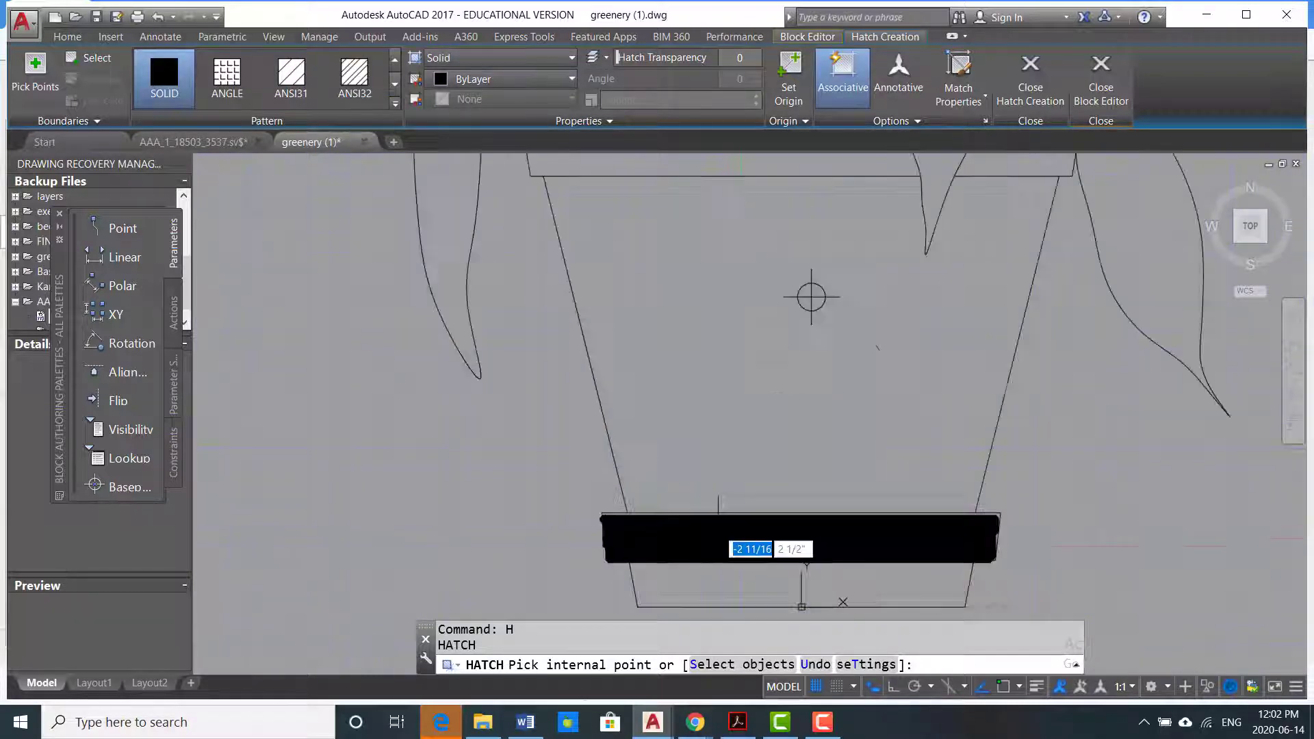
click(811, 296)
click(724, 543)
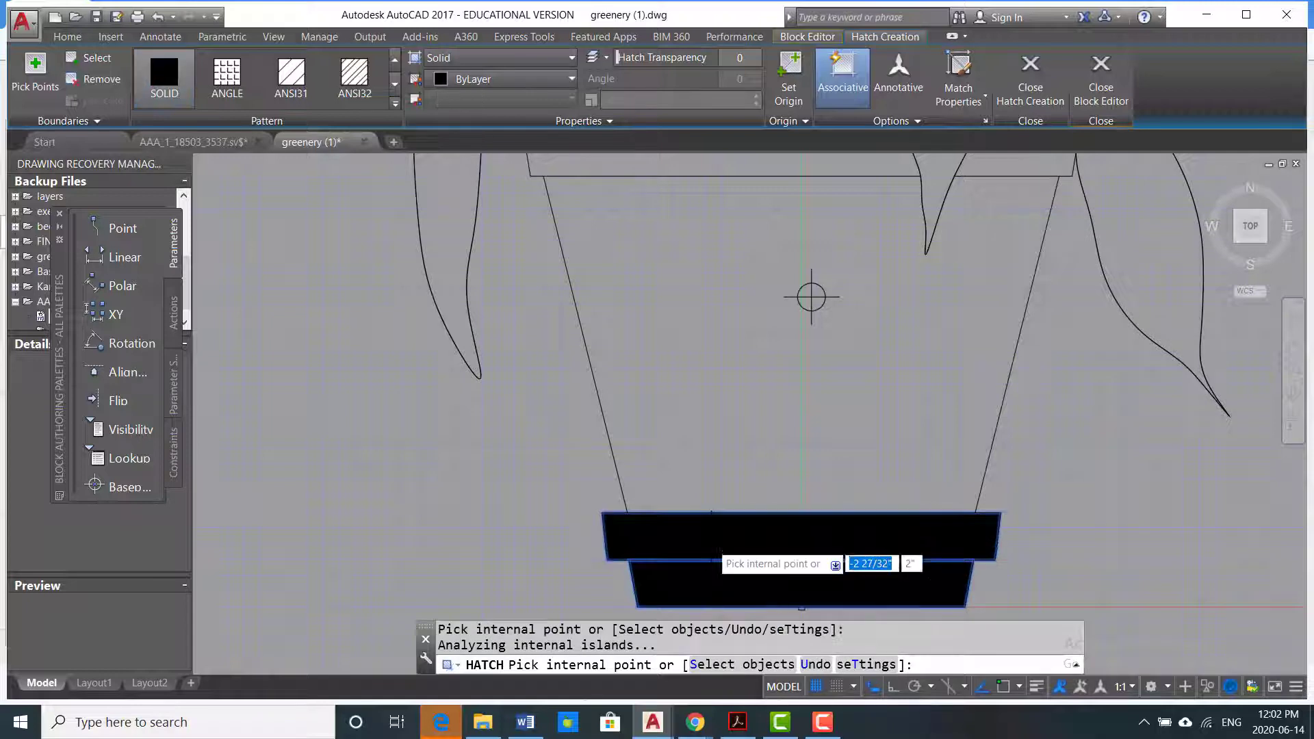
click(721, 428)
scroll(752, 438, down, 3)
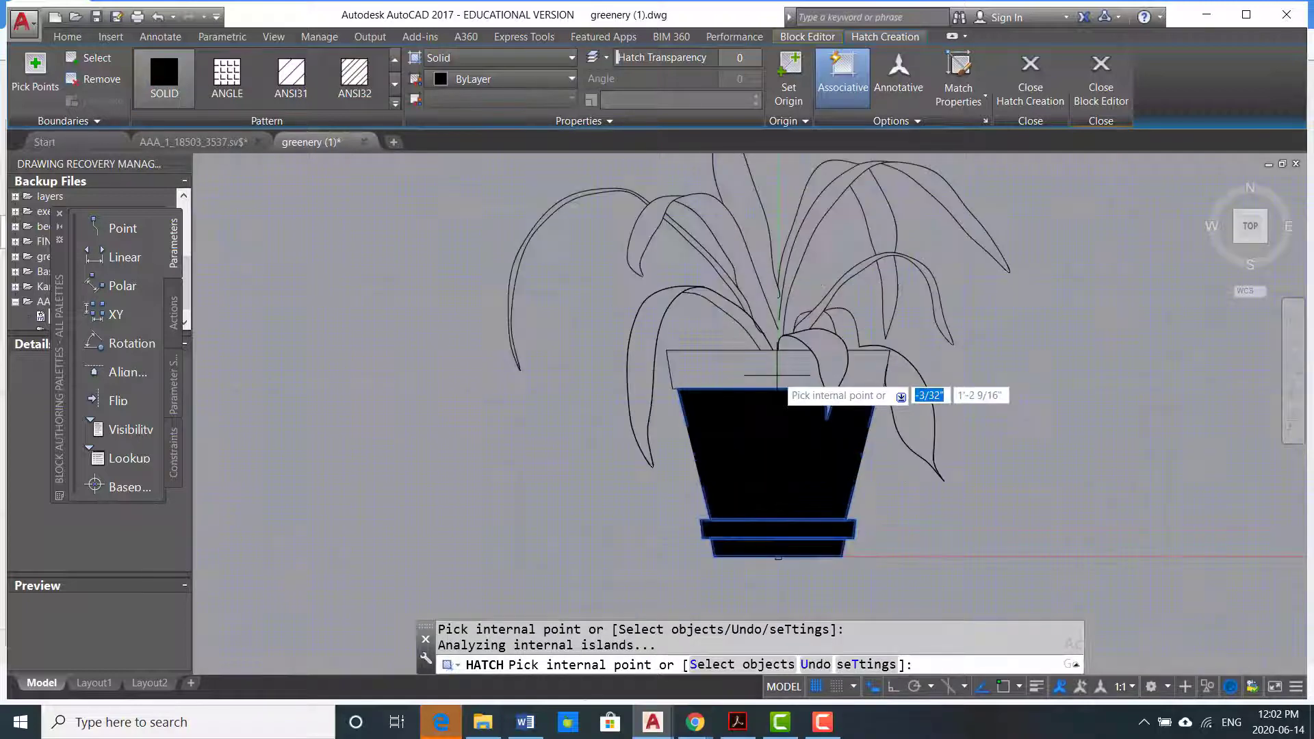
- Add the leaf hanging over the pot's rim and the large leaf area above it to the solid hatch
click(773, 388)
click(815, 401)
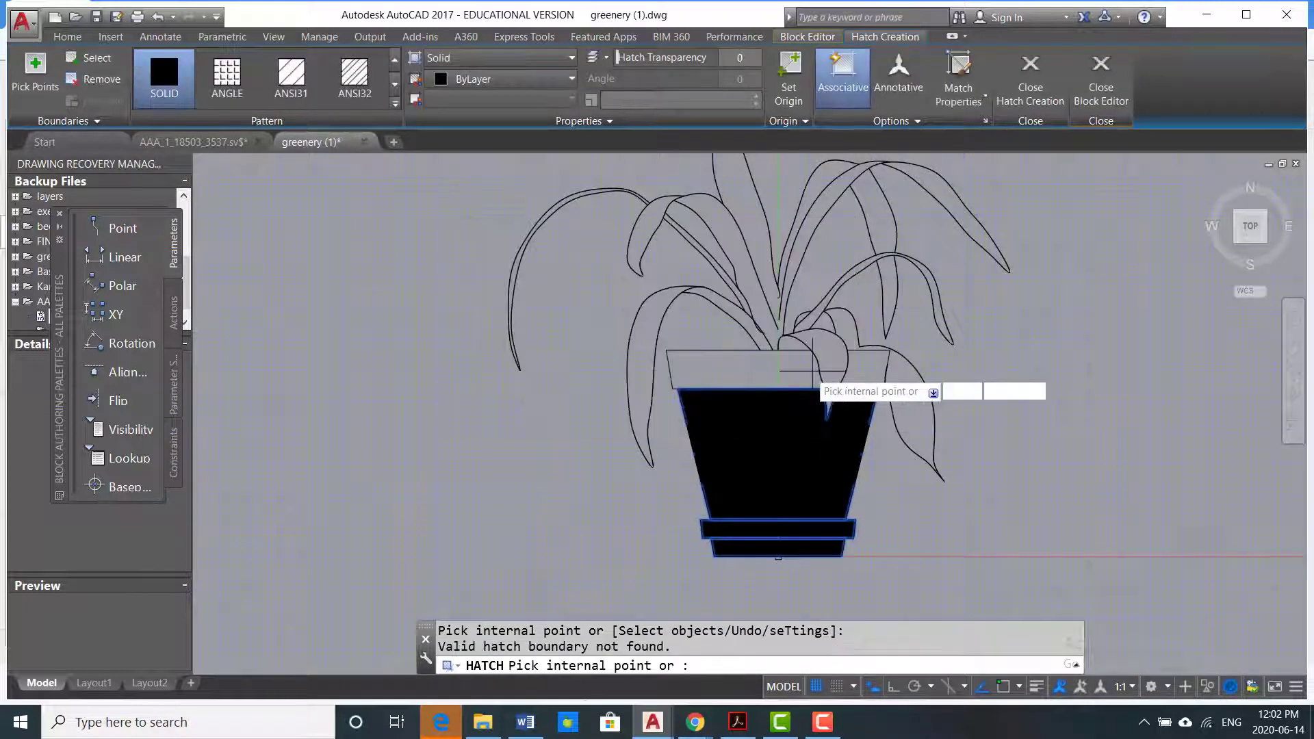
scroll(779, 361, up, 3)
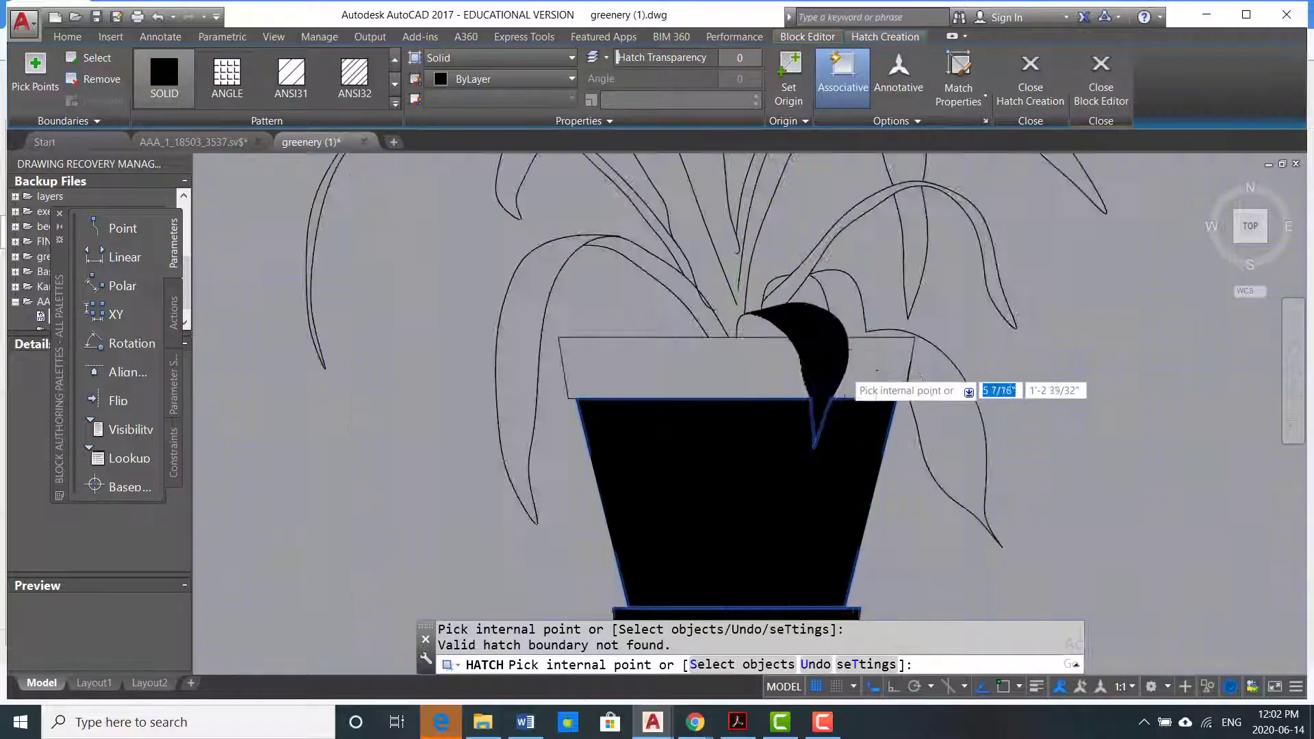
click(829, 411)
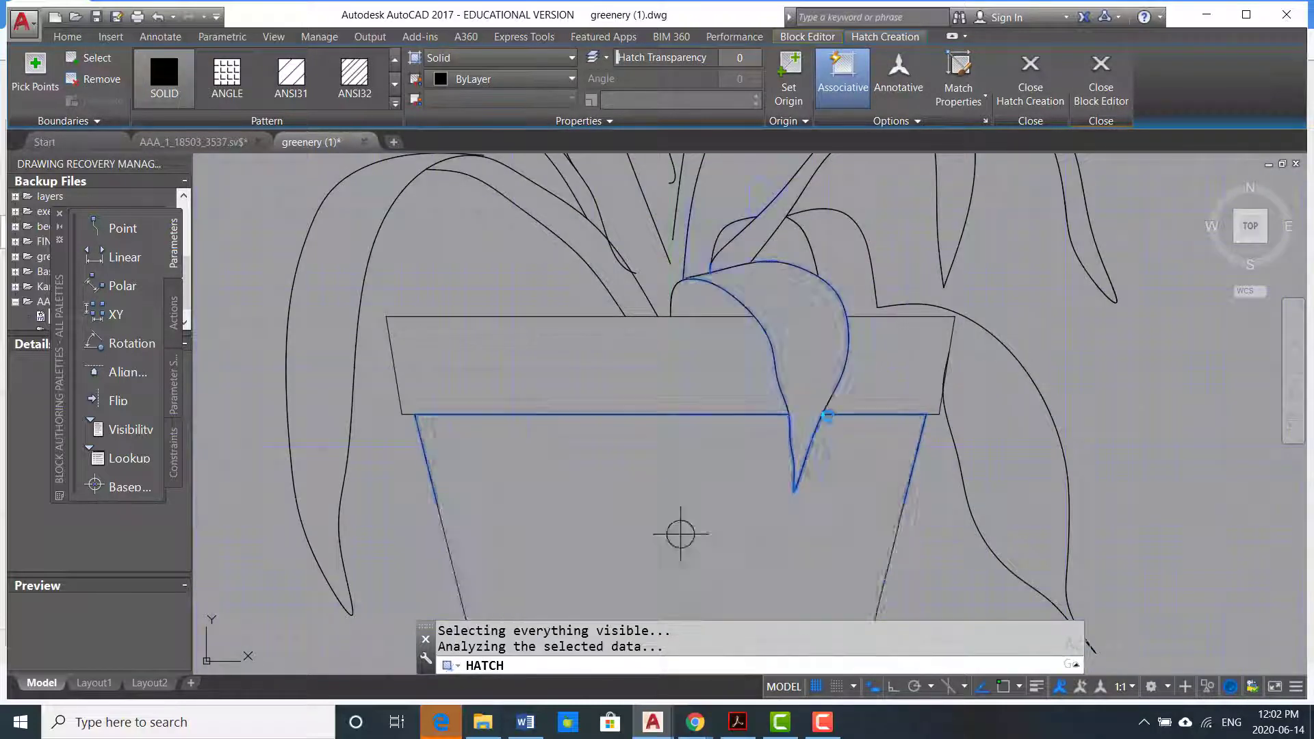
scroll(787, 411, down, 5)
scroll(785, 411, up, 4)
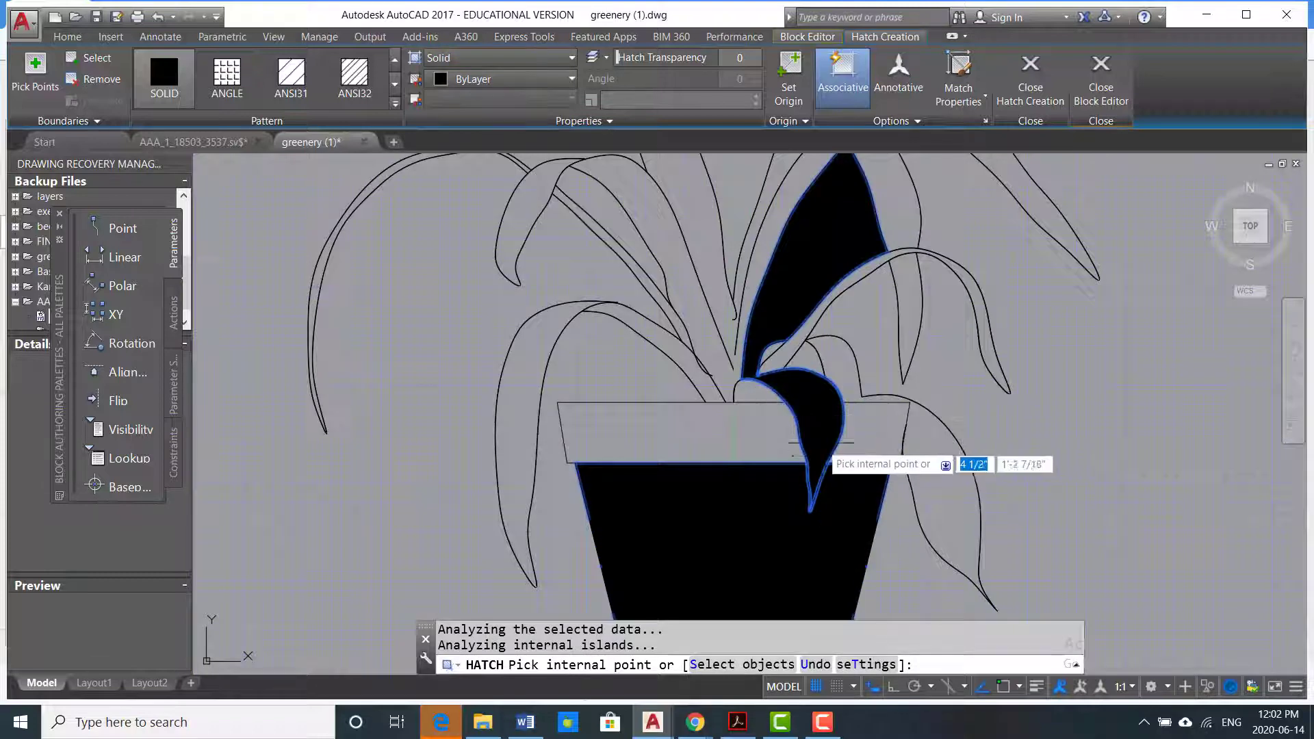
- Try to add the pot's rim band to the solid hatch, and cancel the hatch command
scroll(793, 403, up, 2)
scroll(806, 396, down, 2)
scroll(744, 353, down, 2)
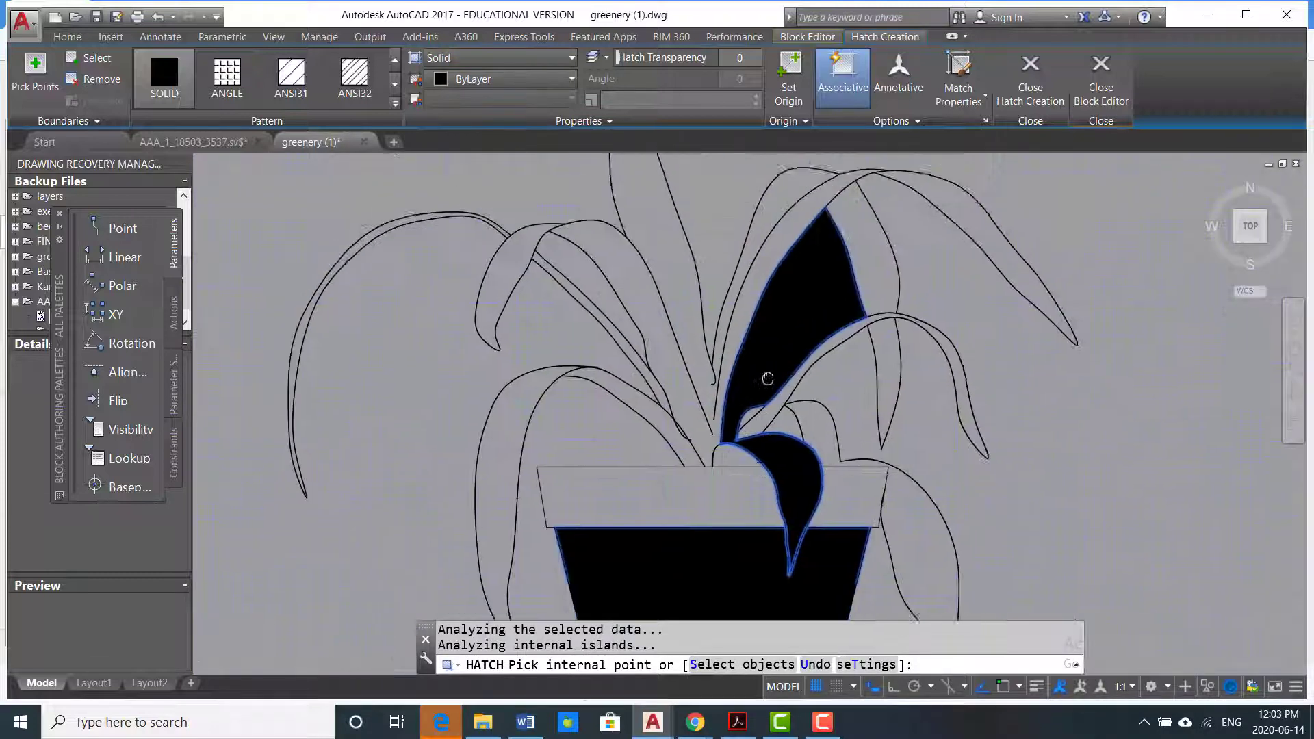
scroll(767, 356, up, 5)
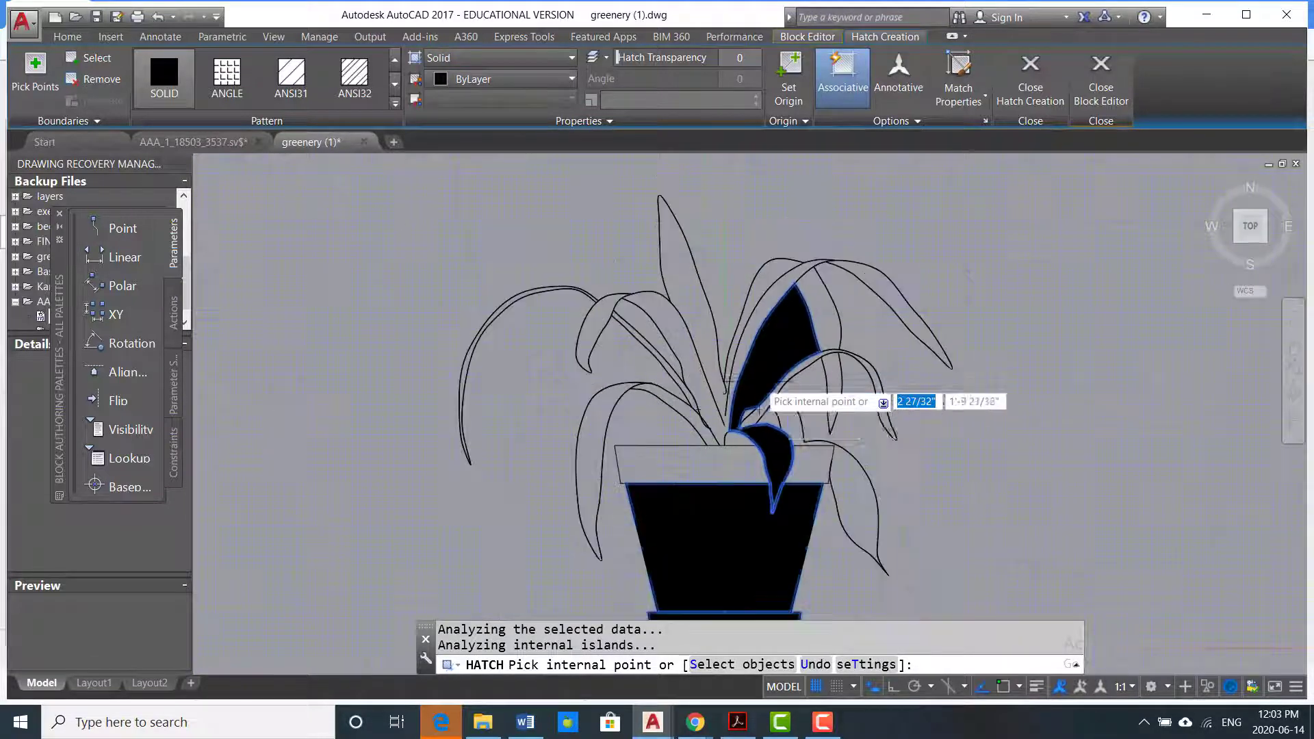
click(883, 423)
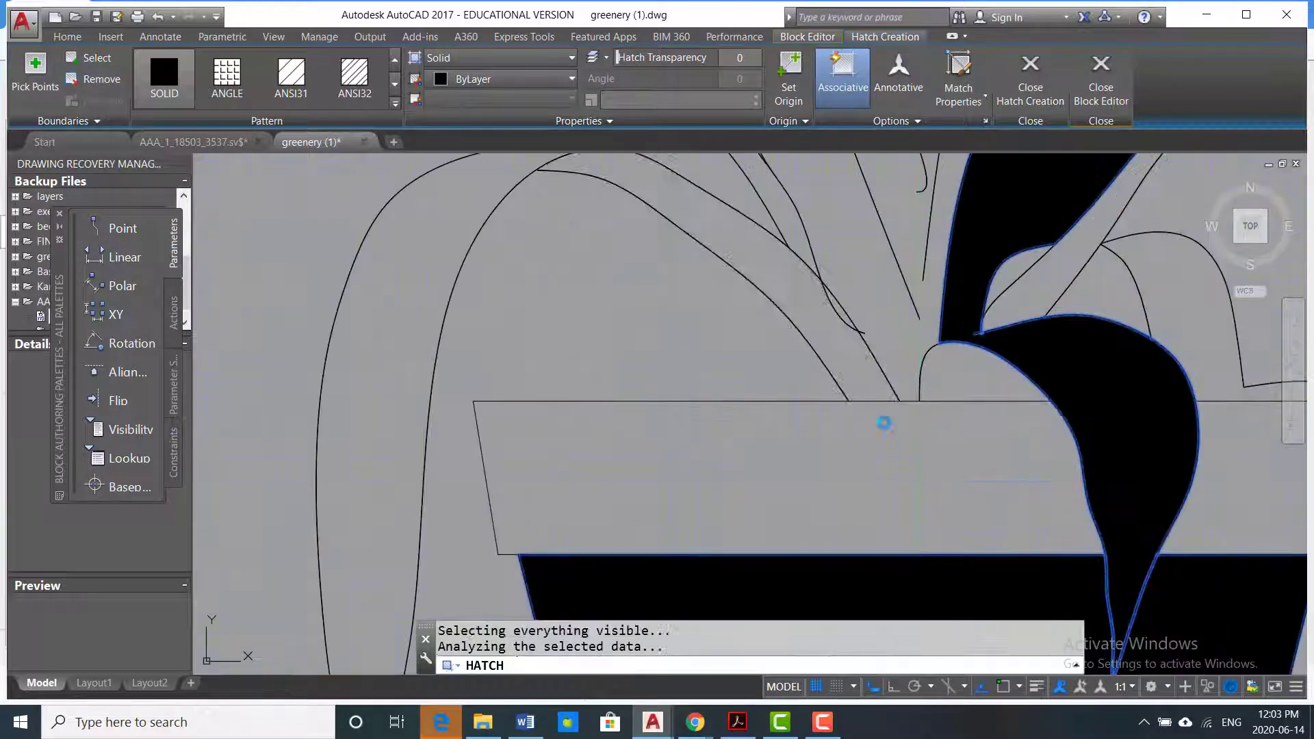
scroll(885, 419, down, 2)
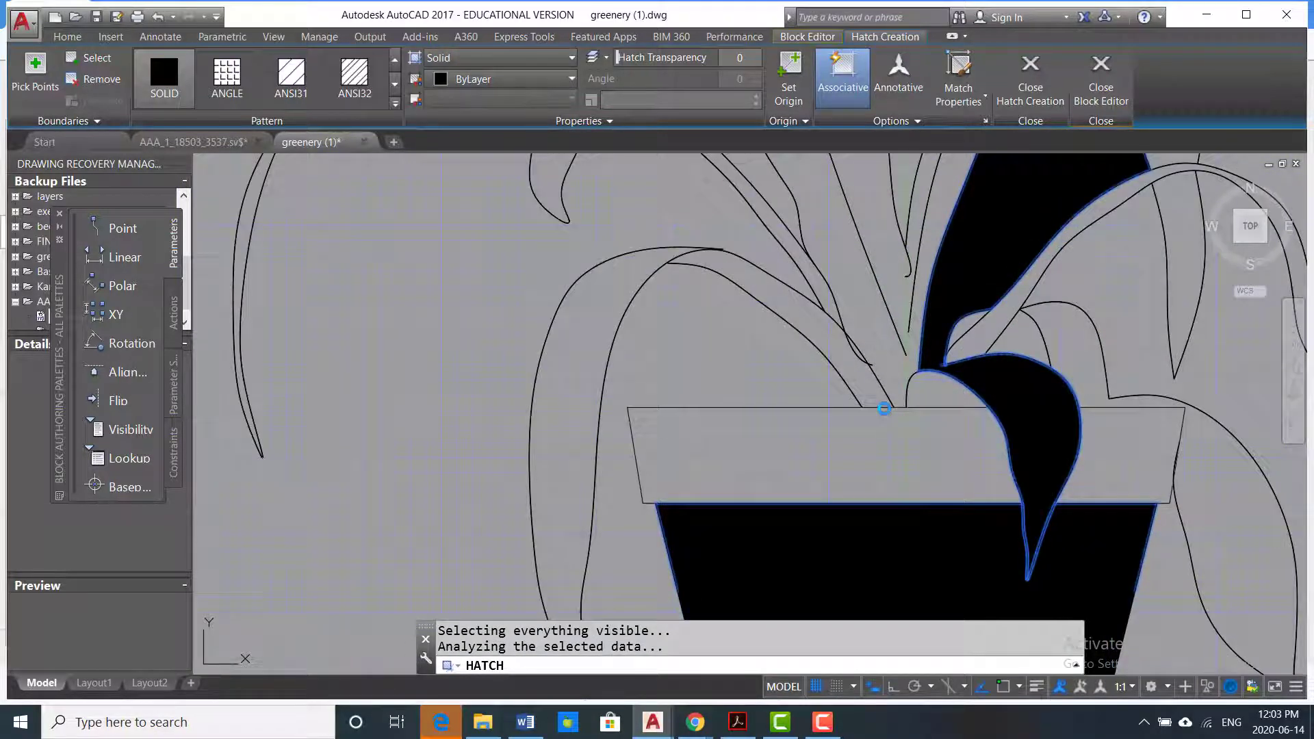
scroll(883, 408, down, 2)
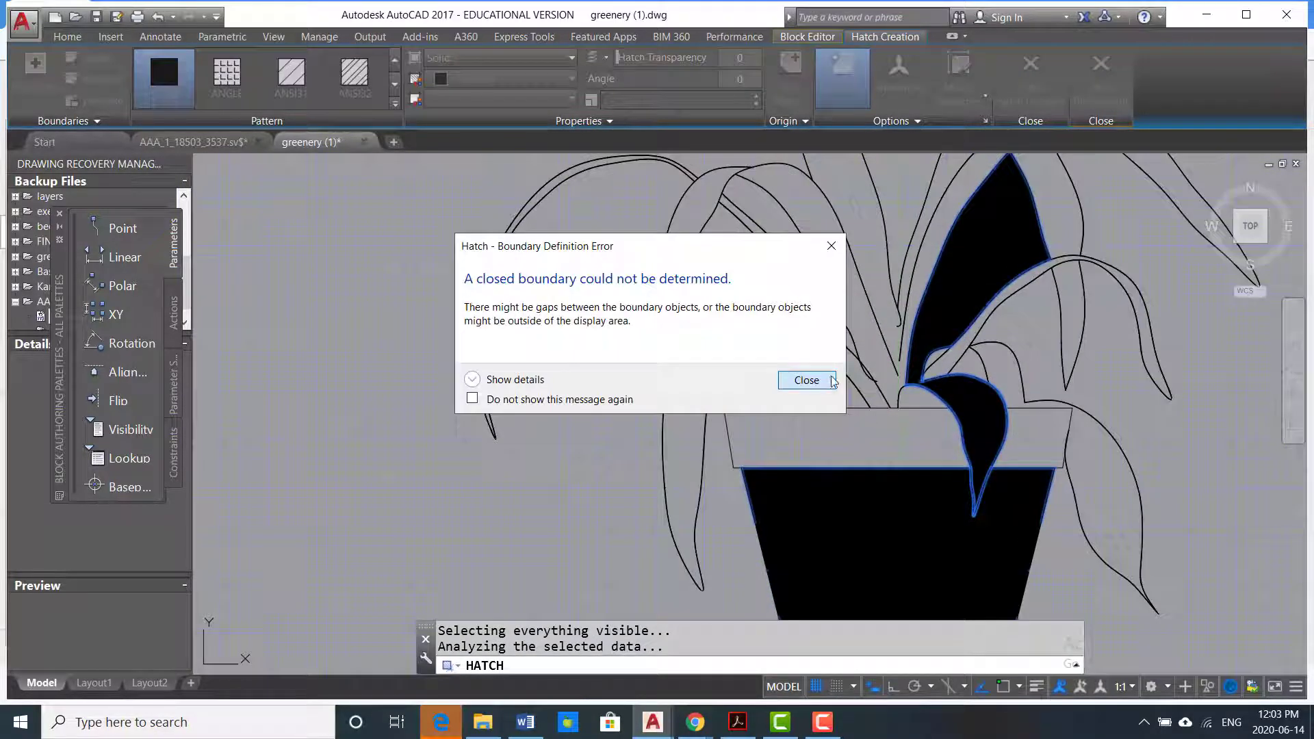
click(832, 380)
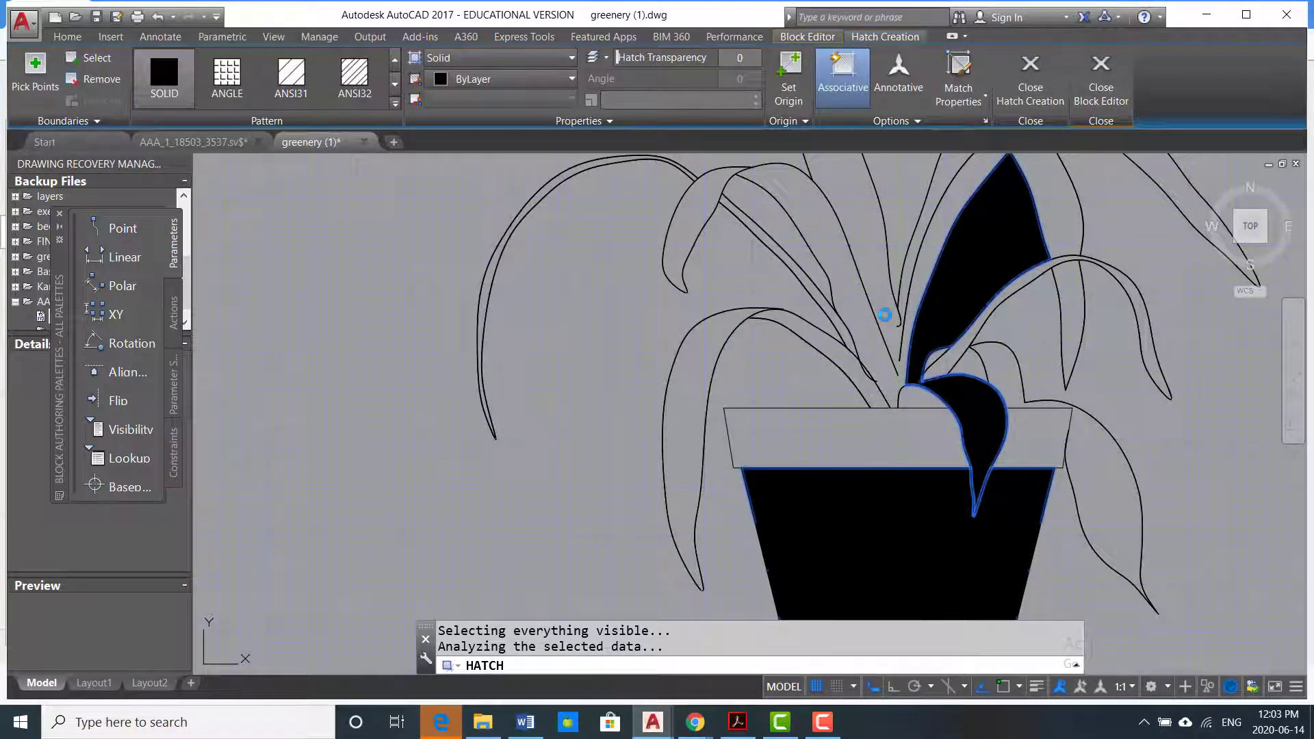
scroll(912, 328, down, 2)
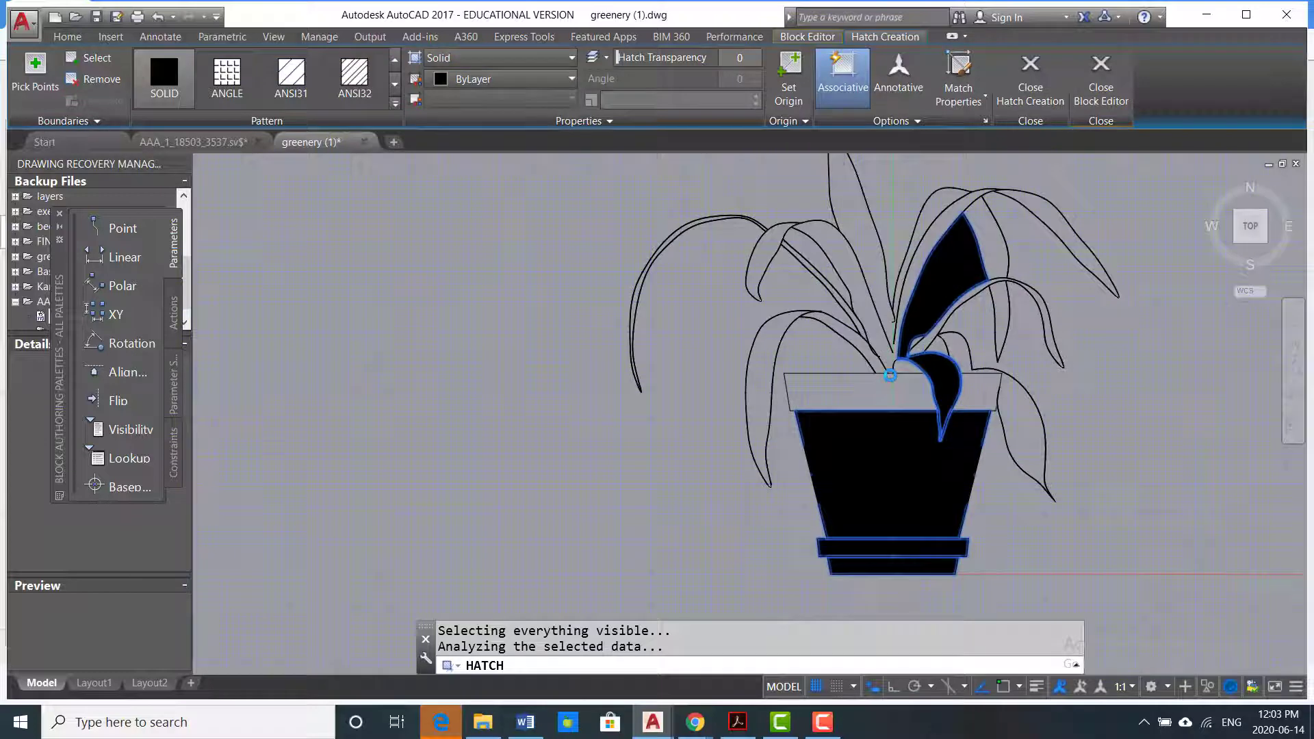
key(Escape)
- Examine the pot's rim and the leaf hanging over it for gaps in the hatch boundary
scroll(893, 452, up, 1)
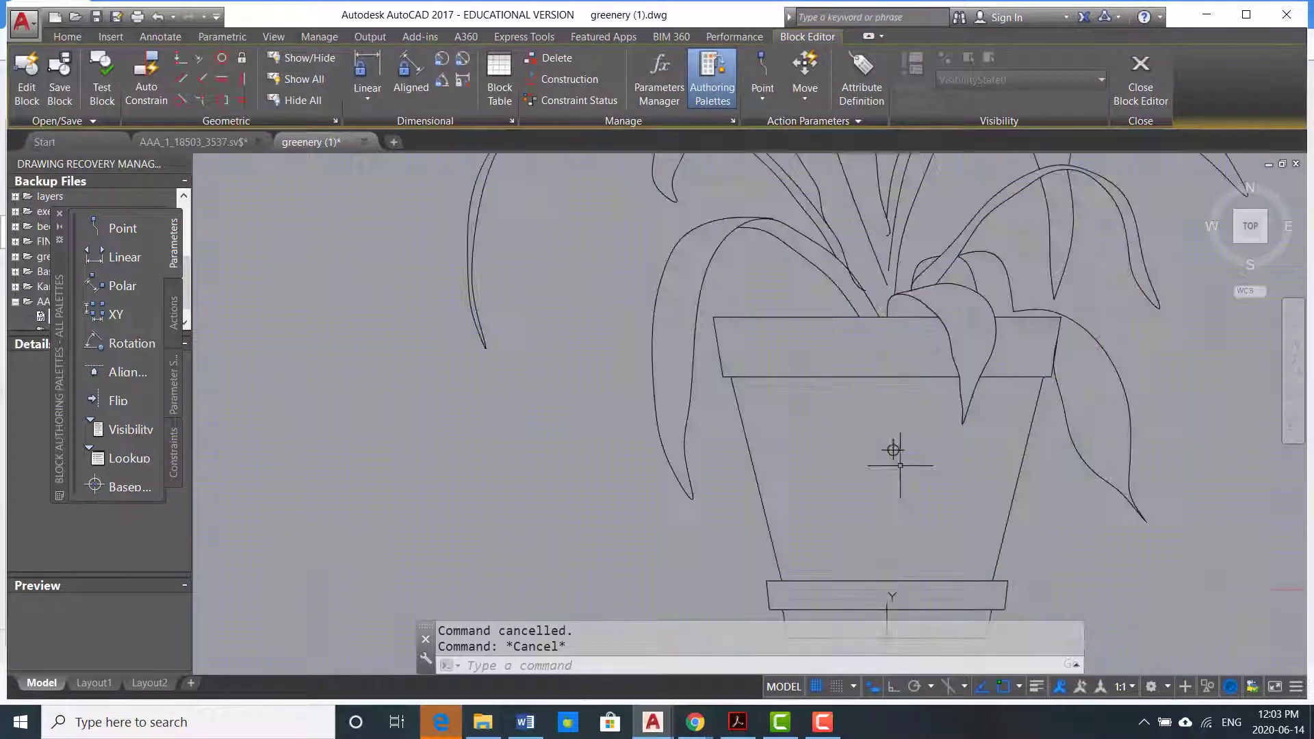
scroll(883, 446, down, 1)
scroll(884, 446, up, 5)
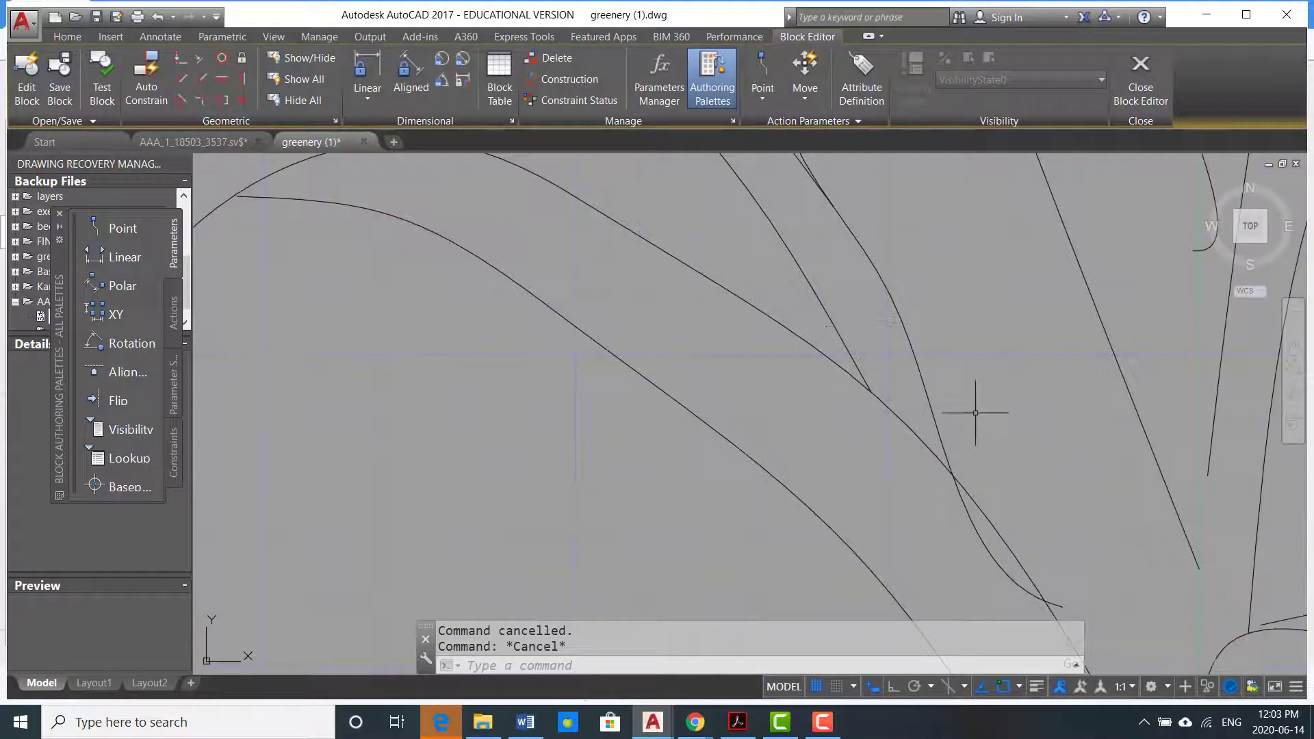
middle_drag(917, 397, 577, 220)
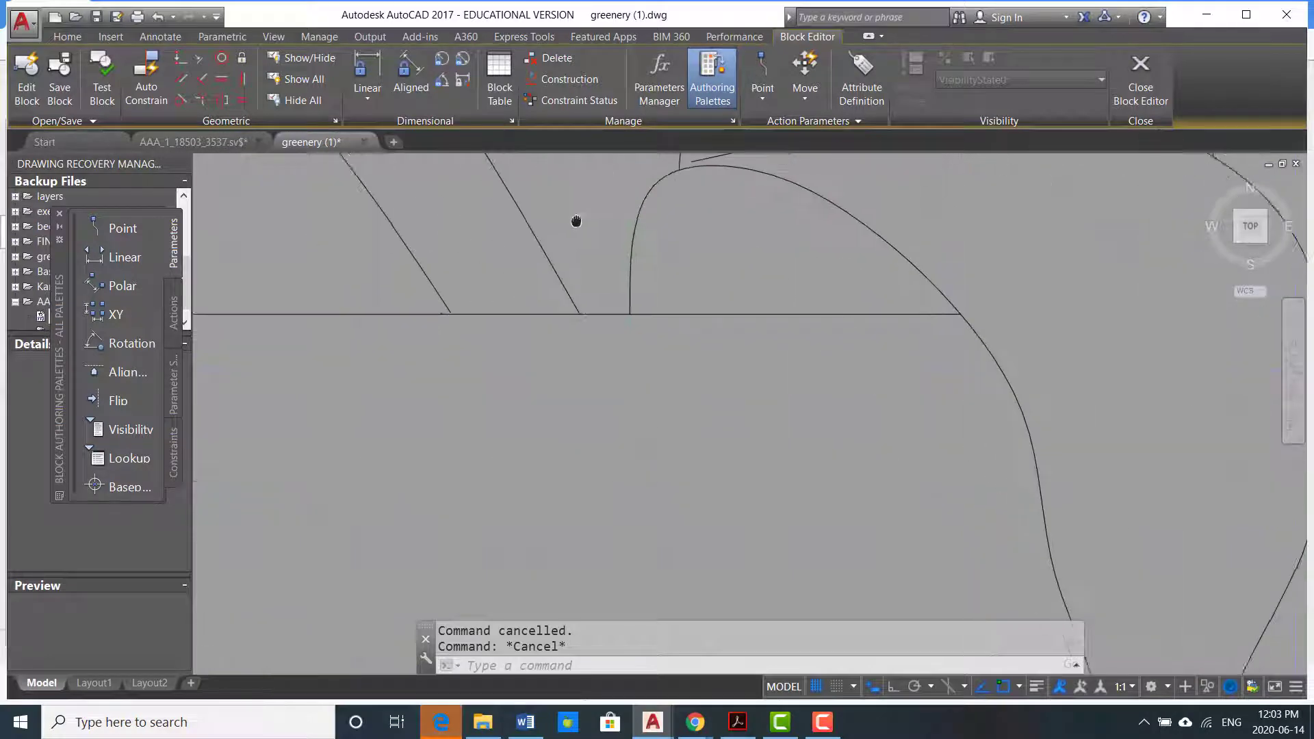
scroll(722, 361, down, 4)
scroll(830, 498, up, 5)
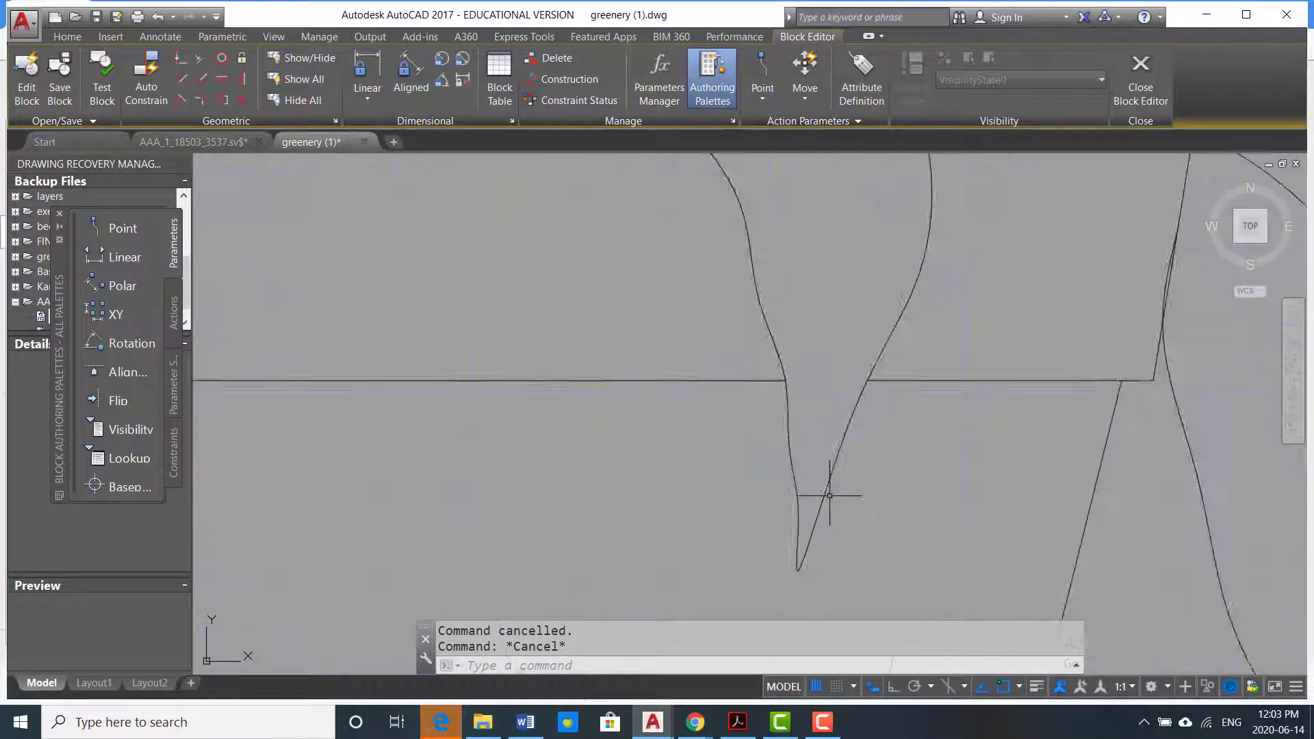
scroll(830, 504, down, 1)
middle_drag(830, 504, 836, 389)
scroll(831, 404, down, 3)
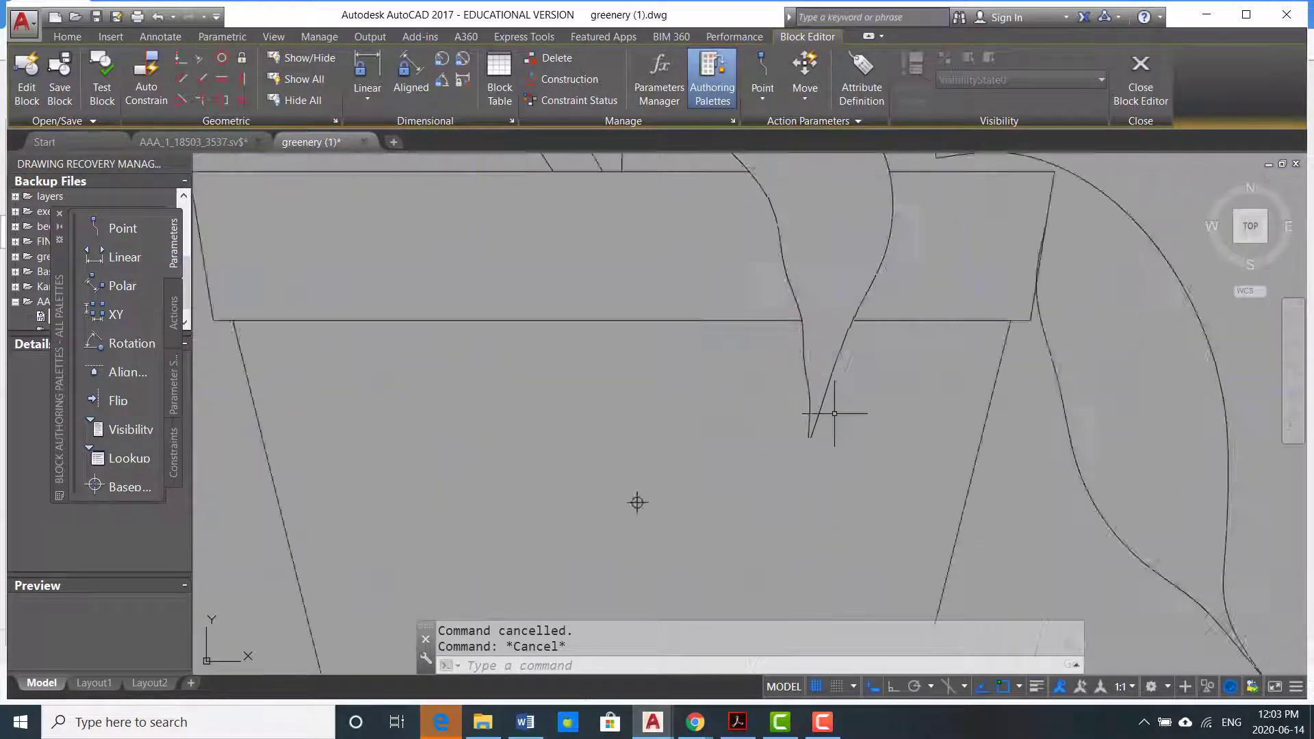
scroll(830, 347, down, 2)
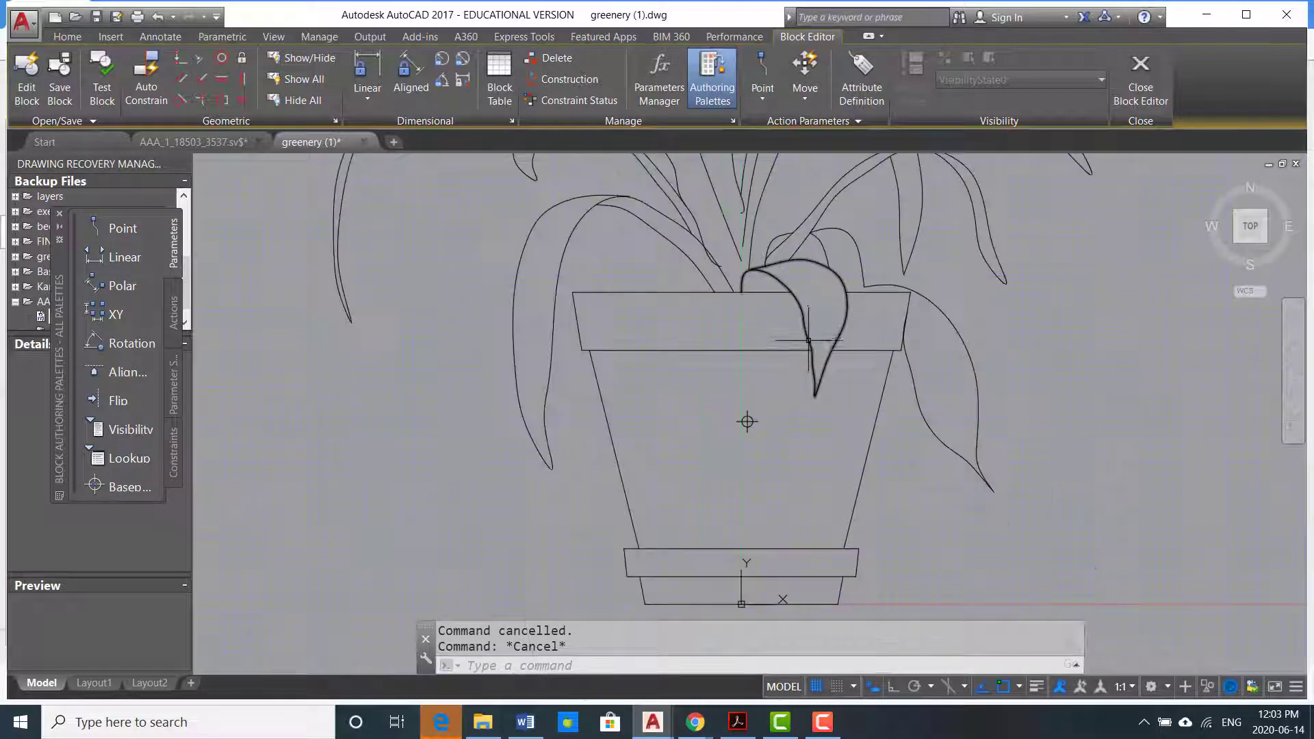
- Examine the drooping leaves beside the pot and where their stems meet the rim for open or crossing outlines
middle_drag(720, 321, 767, 464)
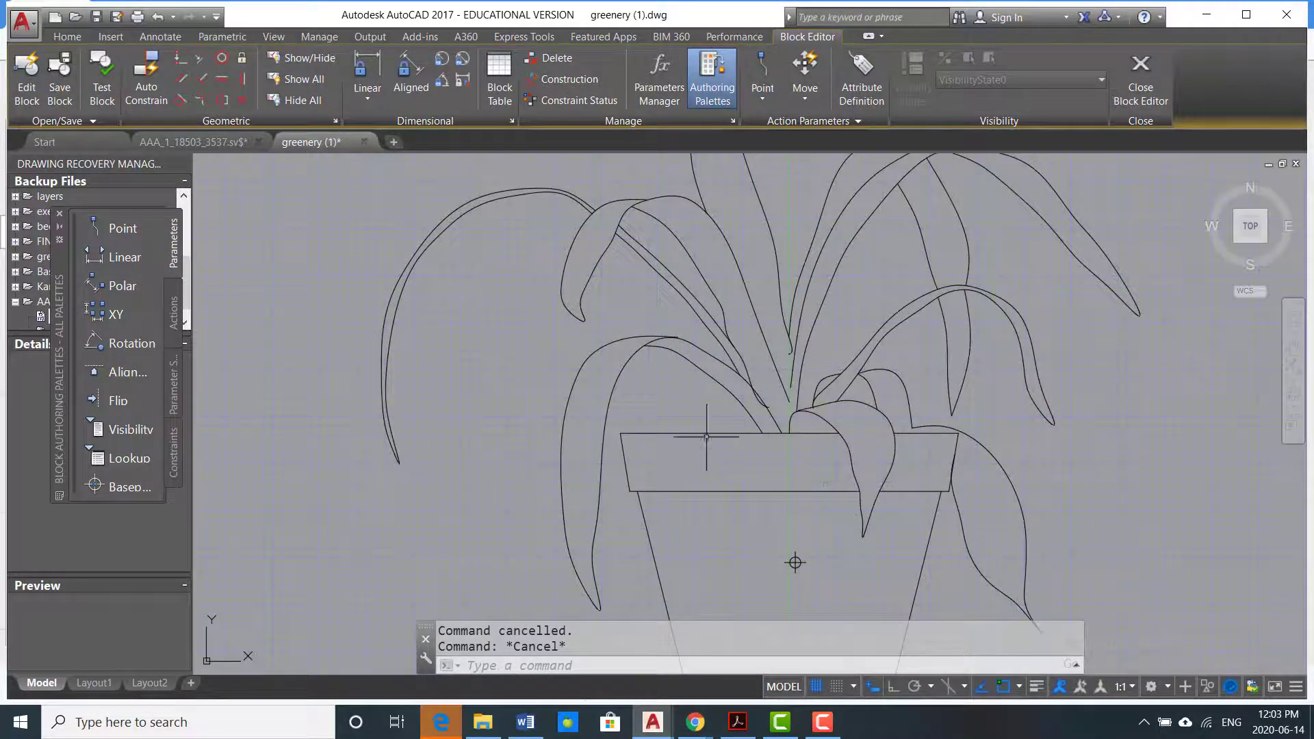
scroll(706, 436, up, 6)
middle_drag(769, 323, 833, 514)
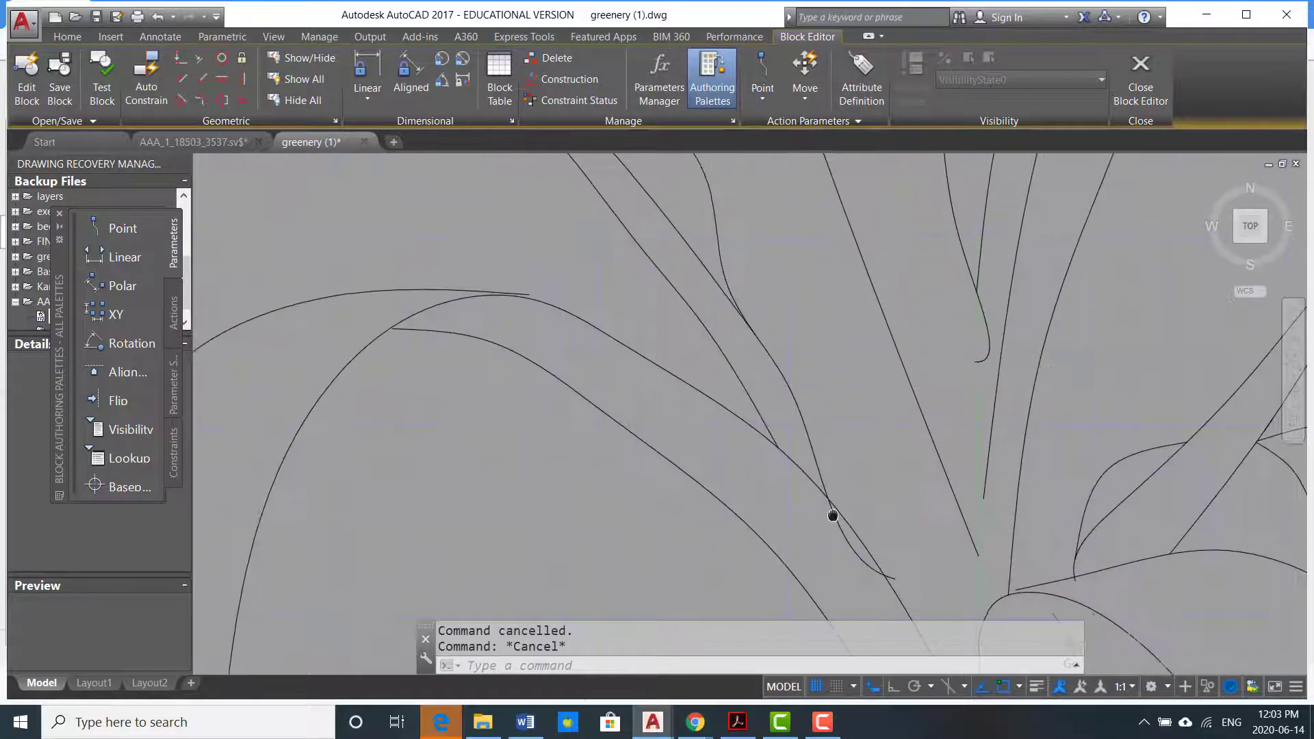
scroll(831, 500, down, 2)
scroll(675, 397, up, 4)
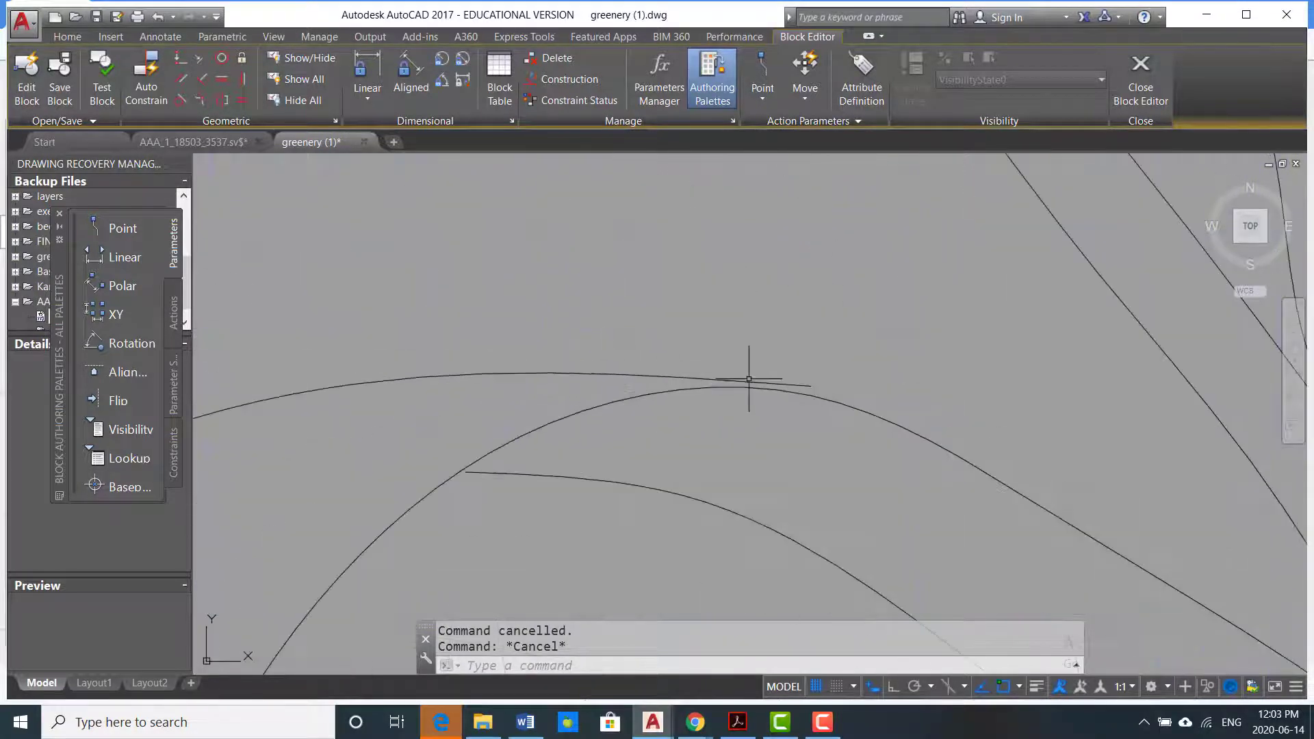
scroll(457, 477, up, 3)
scroll(492, 440, down, 5)
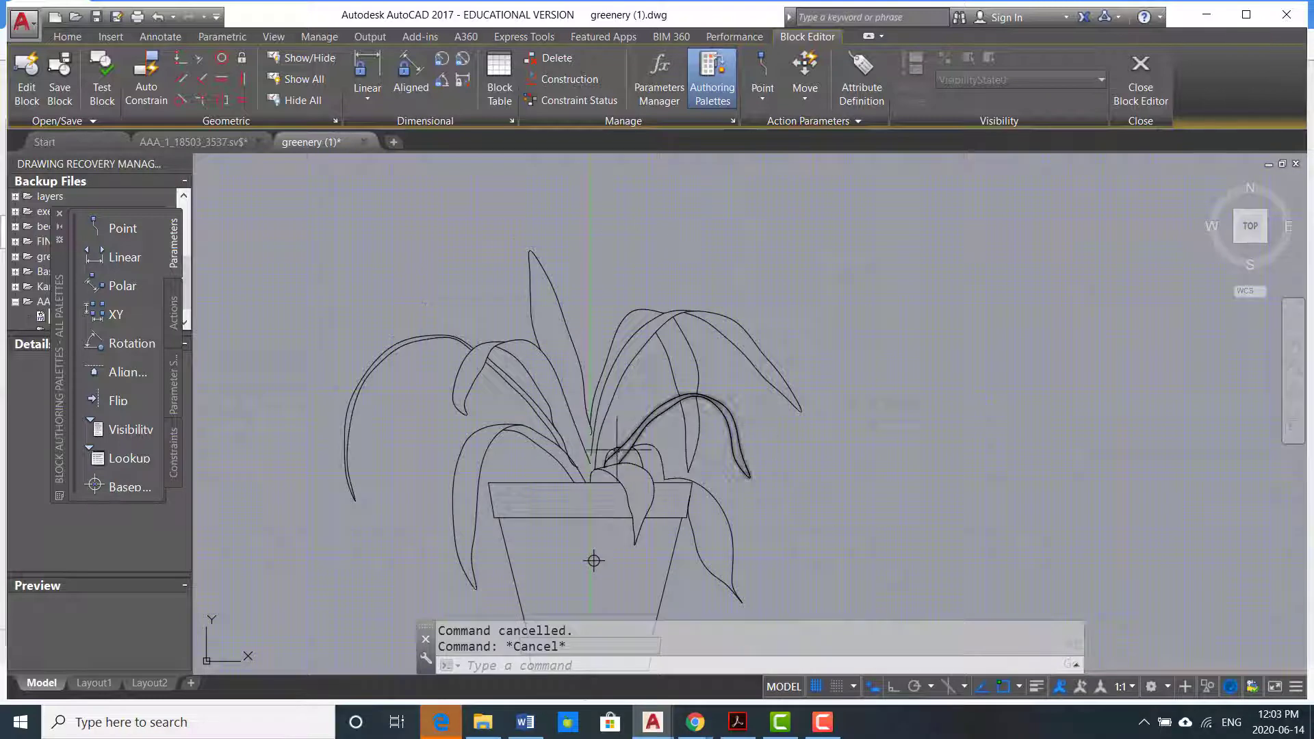
scroll(517, 527, up, 5)
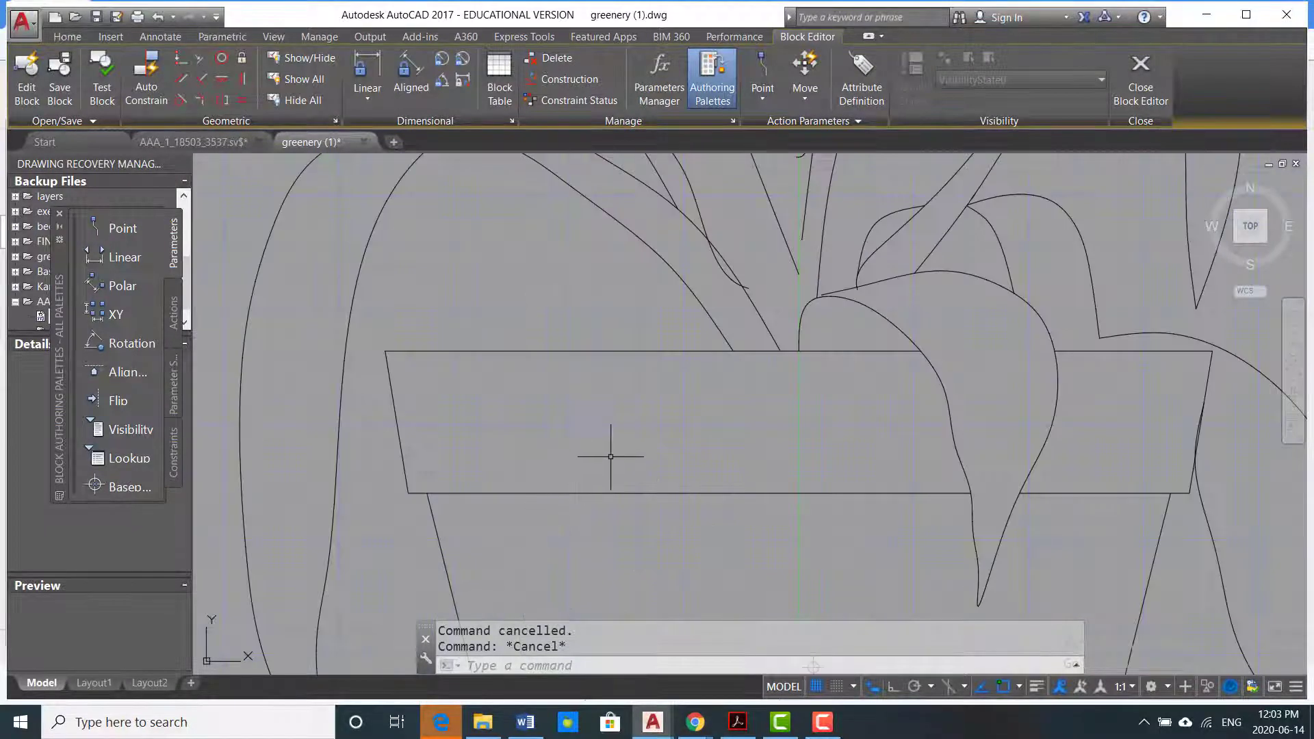
scroll(780, 403, down, 2)
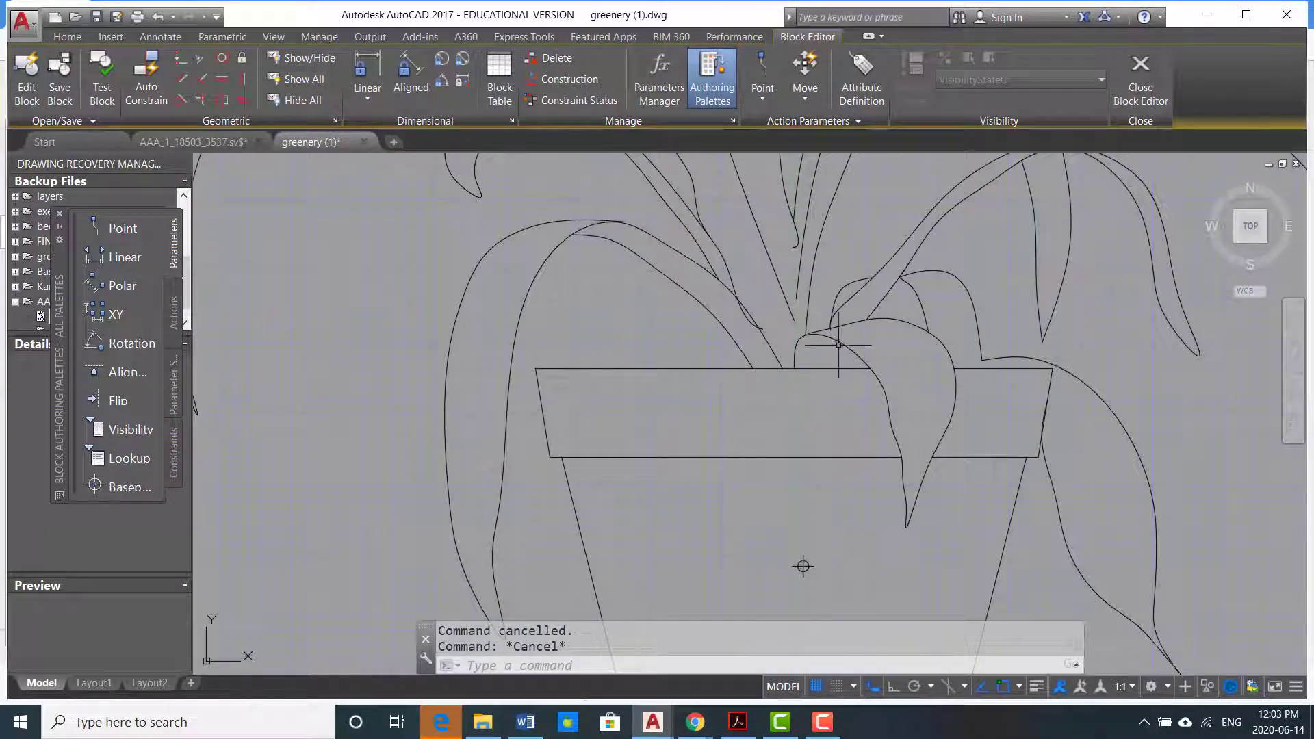
scroll(839, 345, down, 5)
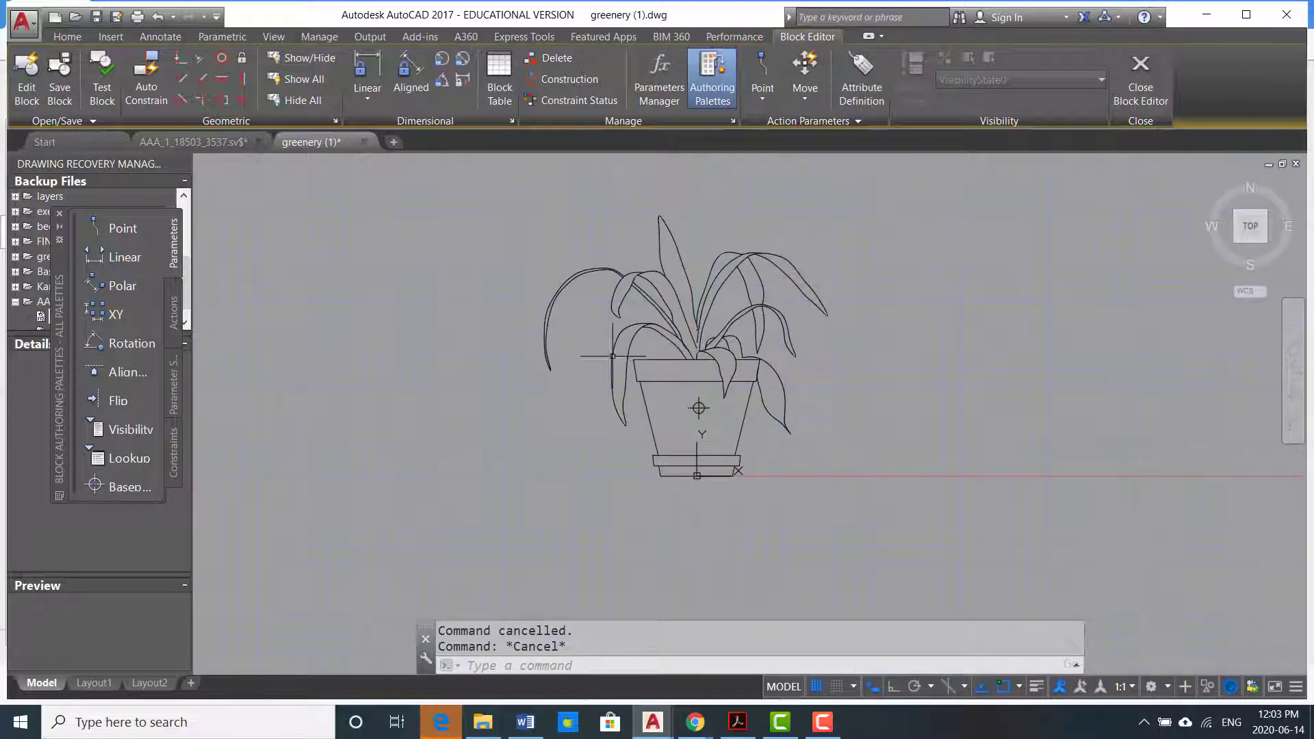
text(i)
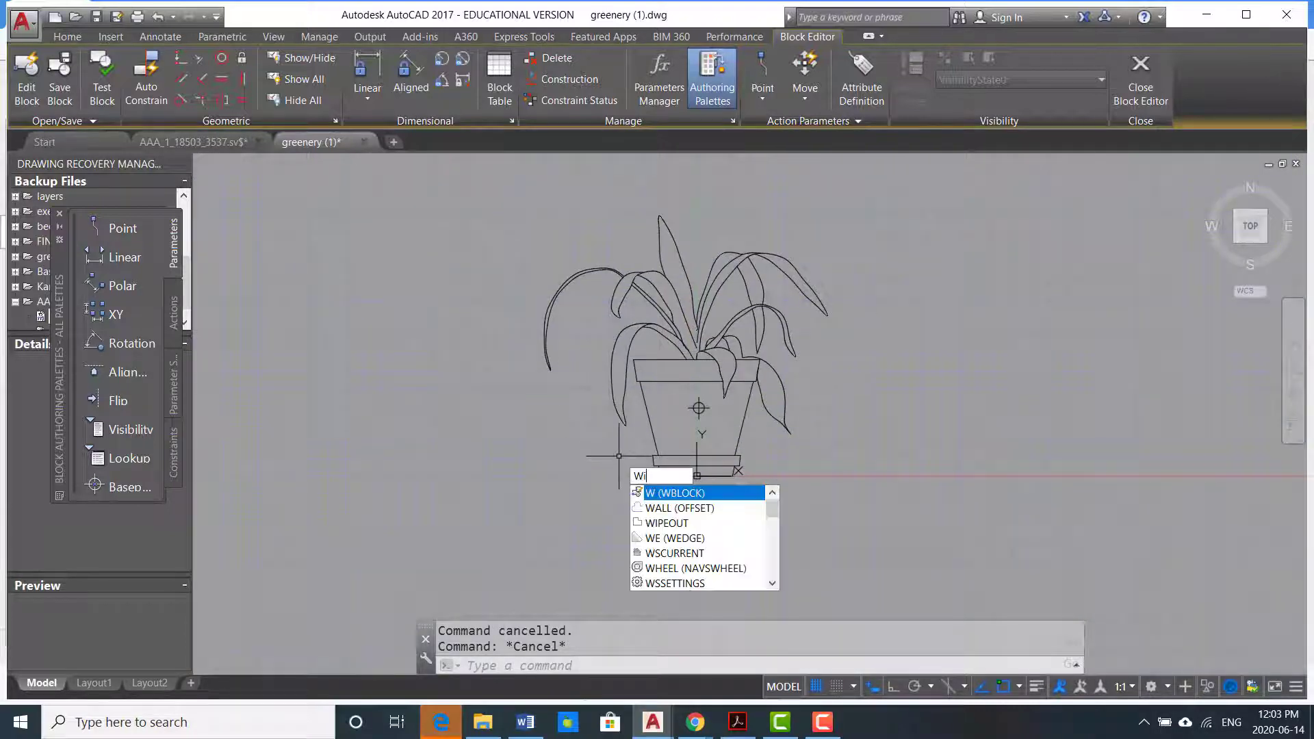
text(peoue)
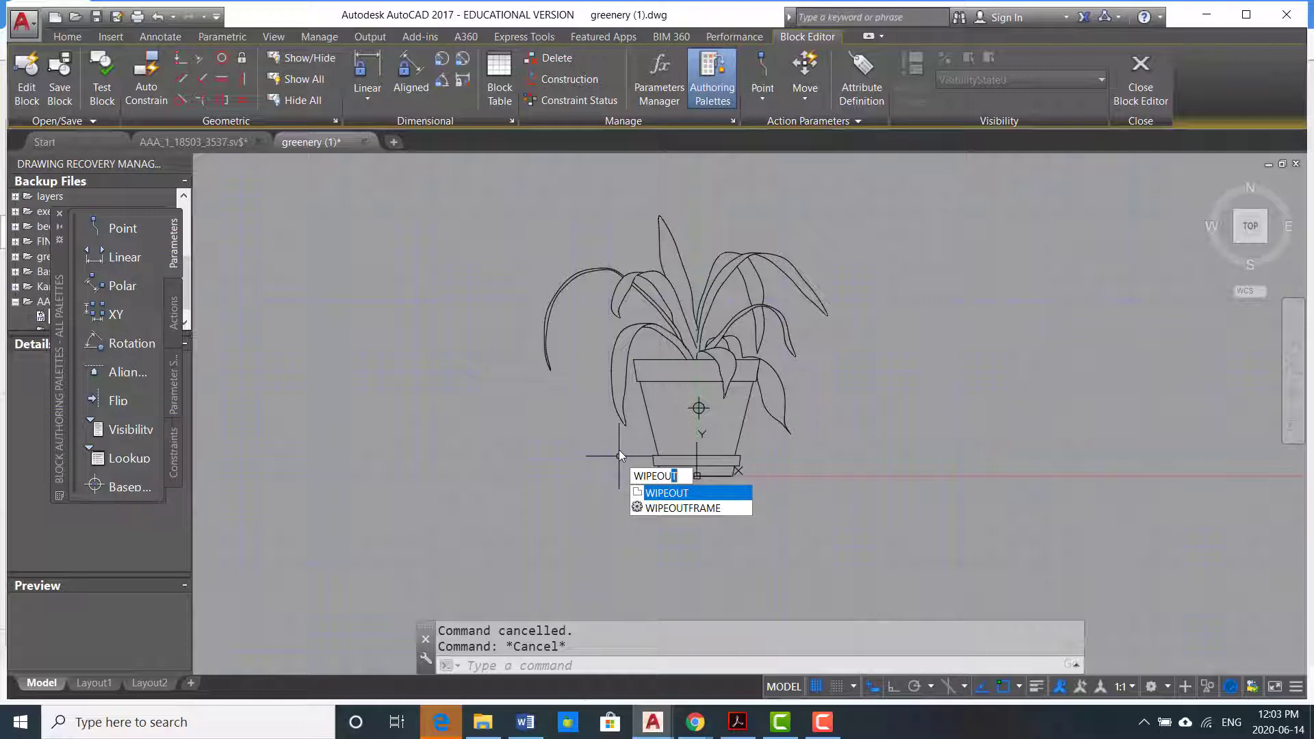
key(Return)
- Start a WIPEOUT at the pot's lower-left base corner and trace the left edge of the two base bands
scroll(663, 486, up, 5)
scroll(662, 486, down, 2)
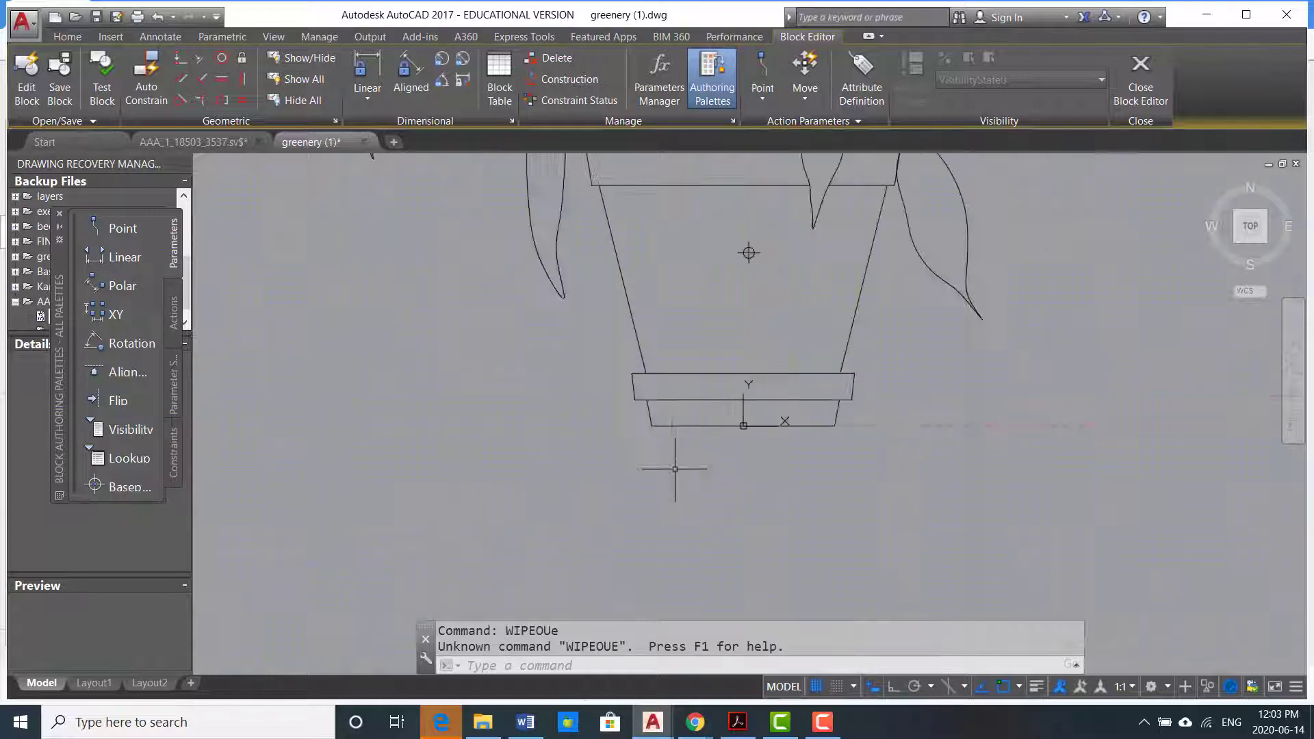
scroll(669, 421, up, 2)
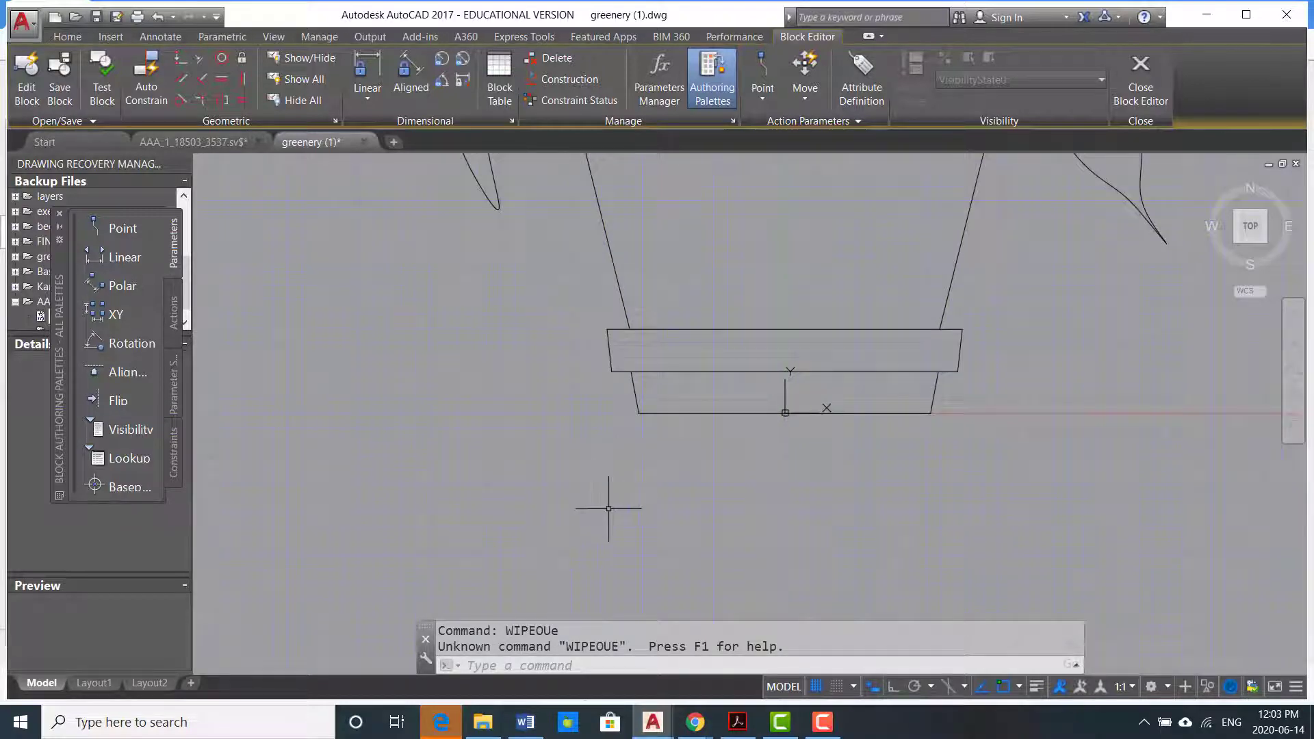
text(WIPEO)
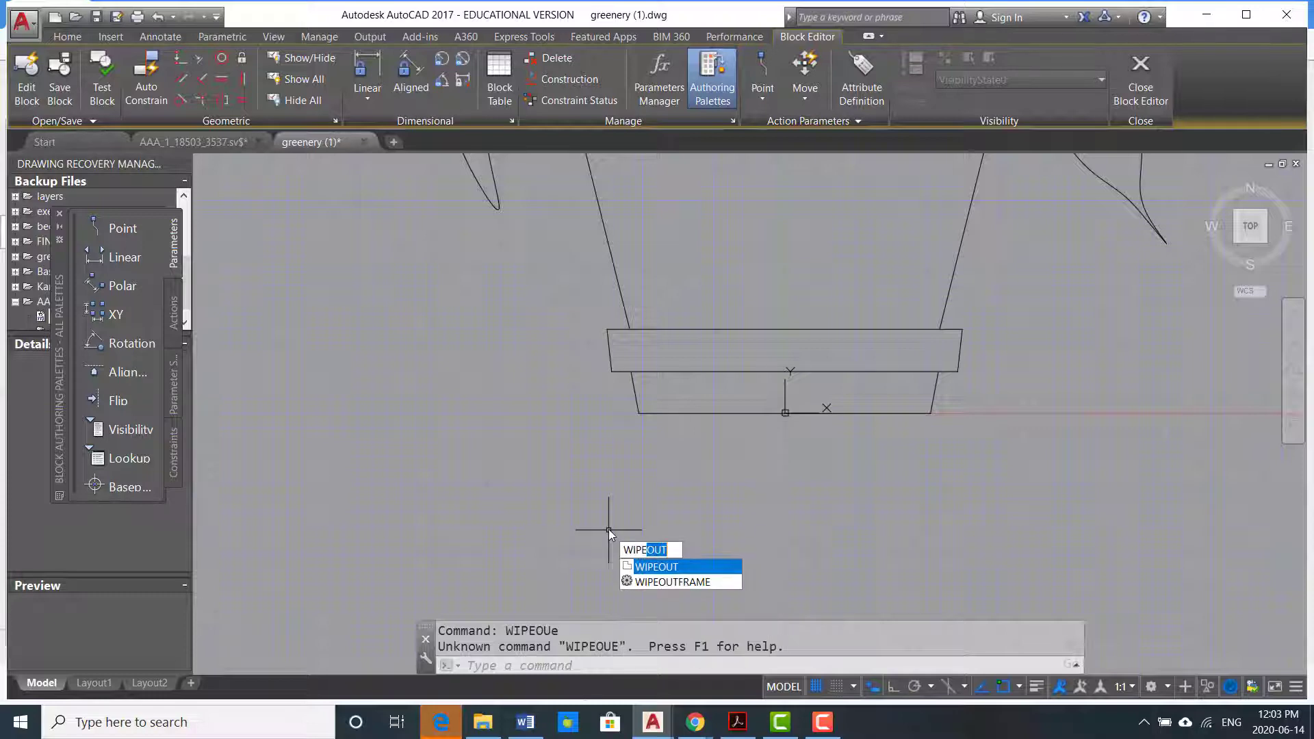
text(UT)
key(Return)
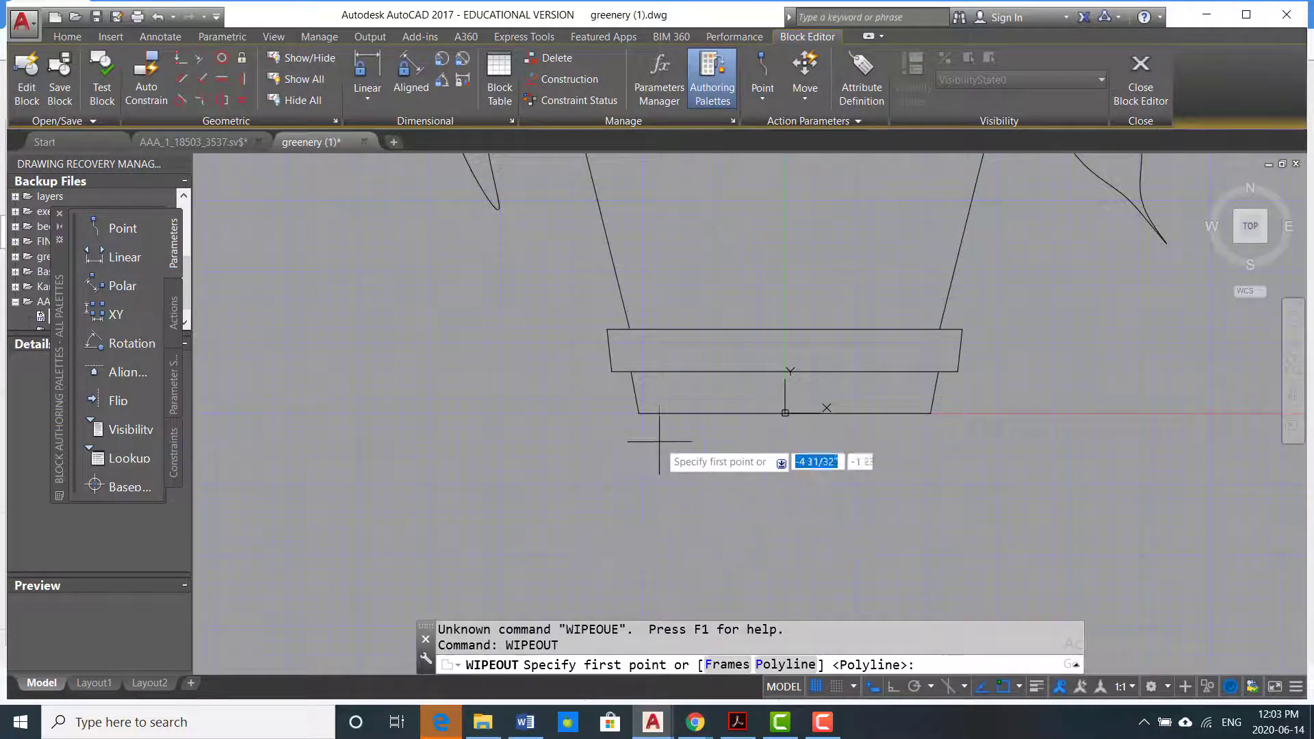
click(640, 411)
click(612, 370)
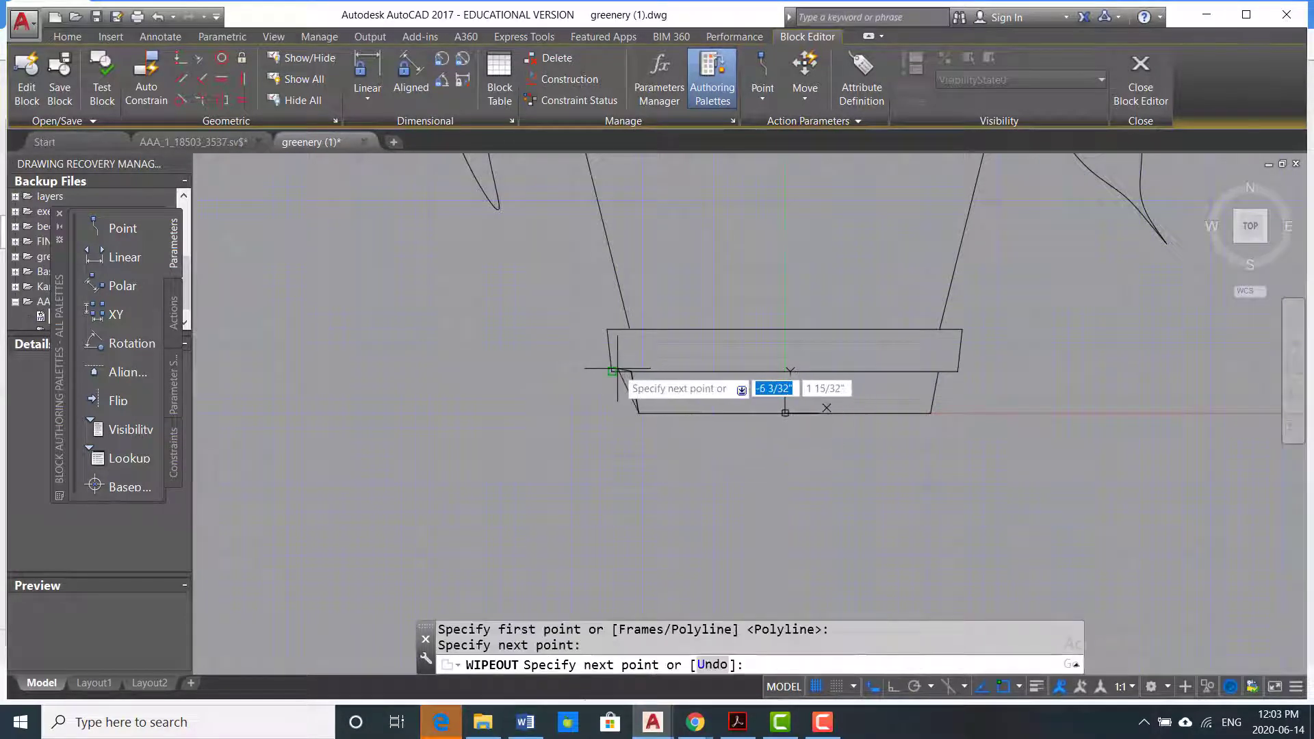
click(607, 330)
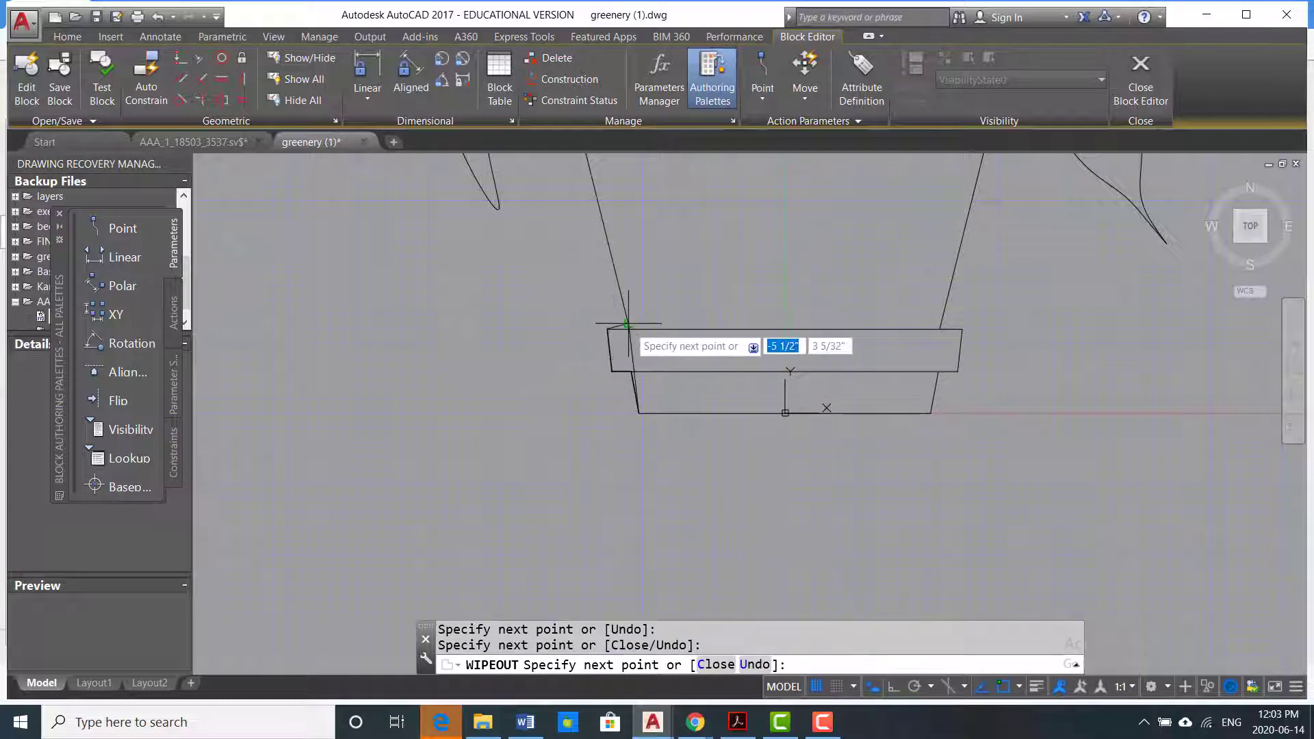
- Continue the wipeout boundary up the pot's left side and around the rim to where the drooping left leaf meets it
scroll(626, 339, down, 4)
scroll(670, 362, up, 6)
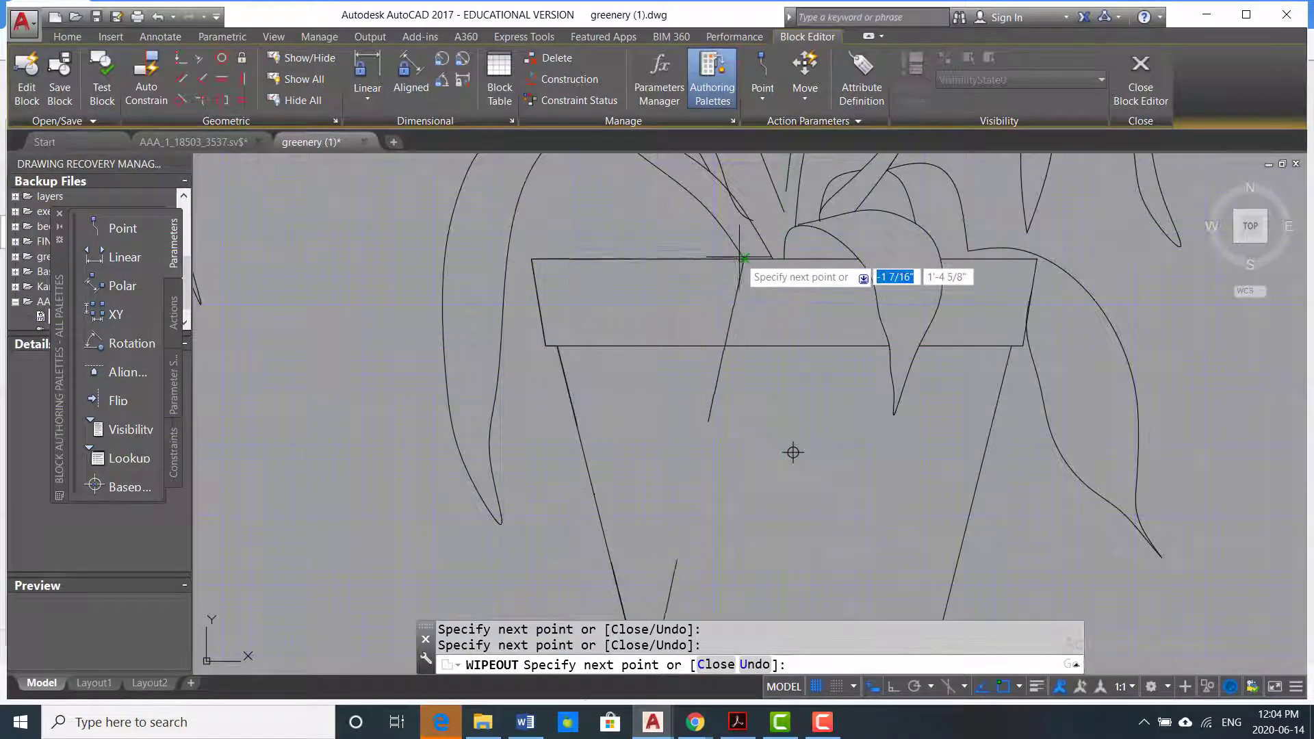
scroll(745, 274, down, 4)
scroll(712, 246, up, 4)
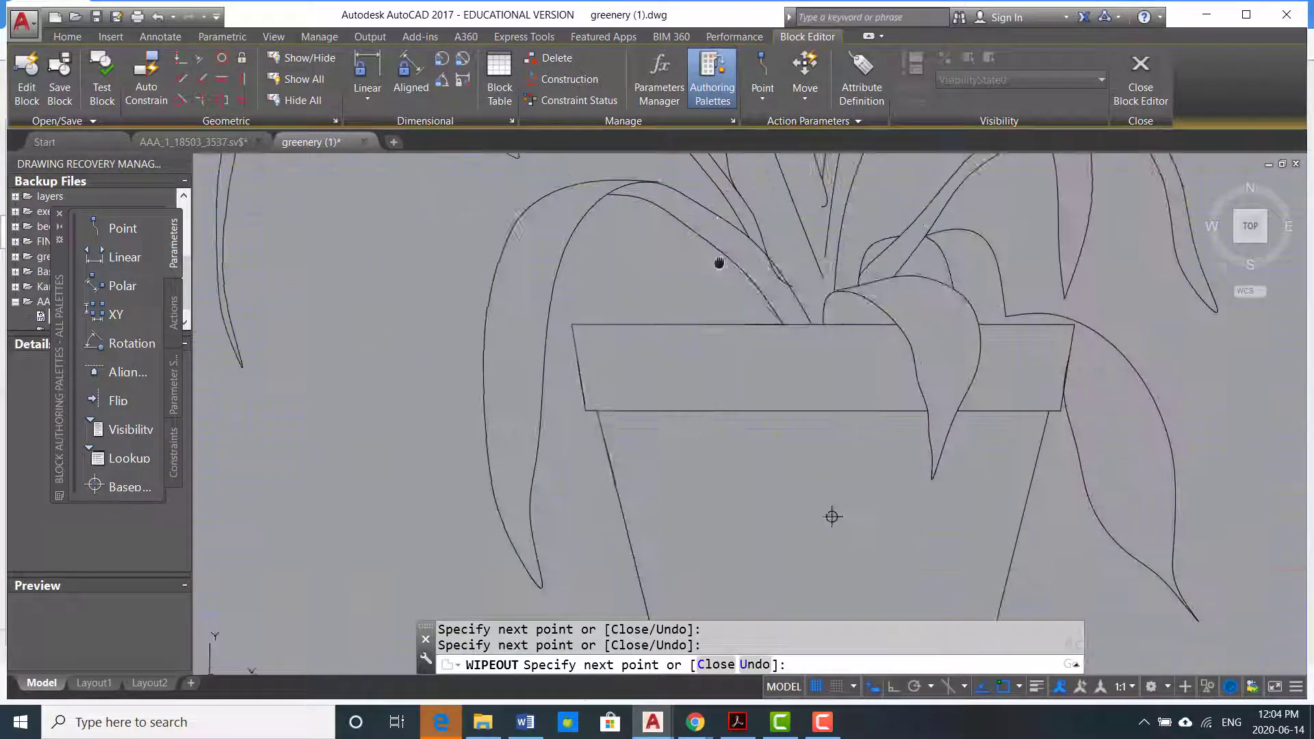
- Continue the wipeout boundary along the lower edge of the arching left leaf, from the pot rim down to its hanging tip
scroll(705, 270, up, 2)
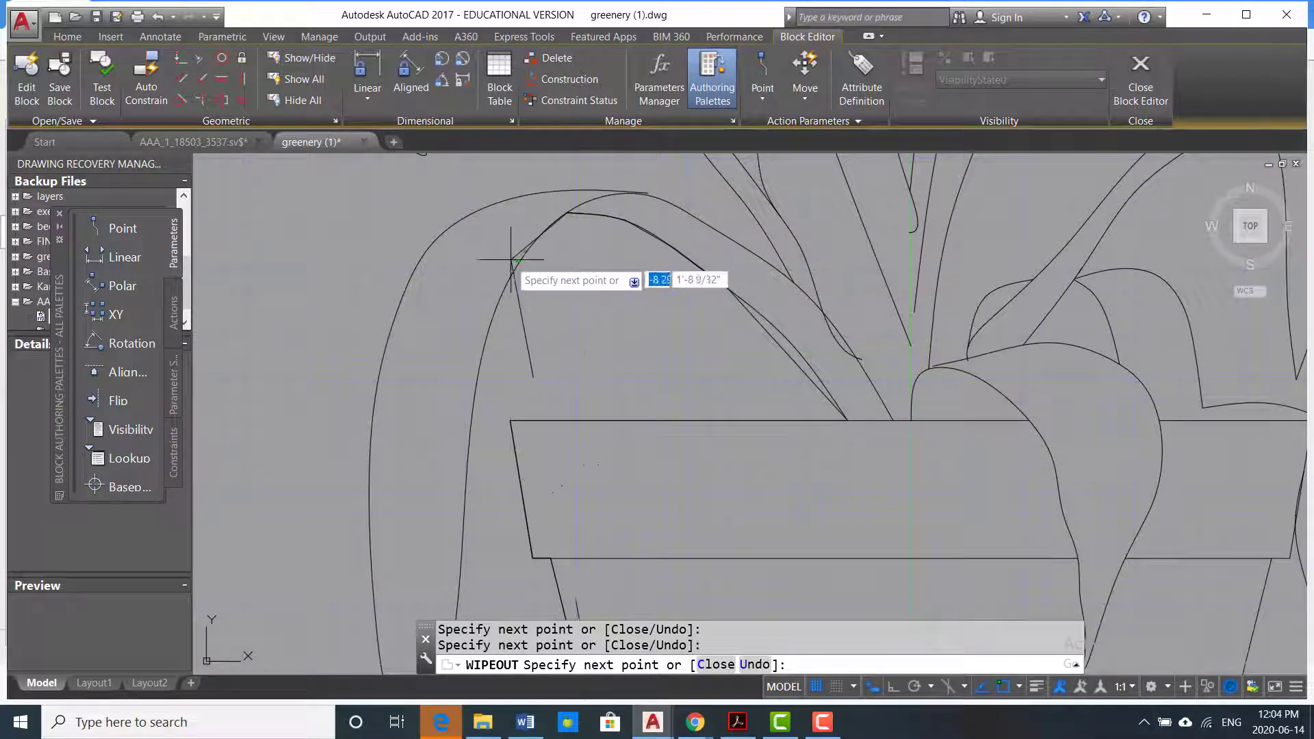
scroll(479, 294, up, 2)
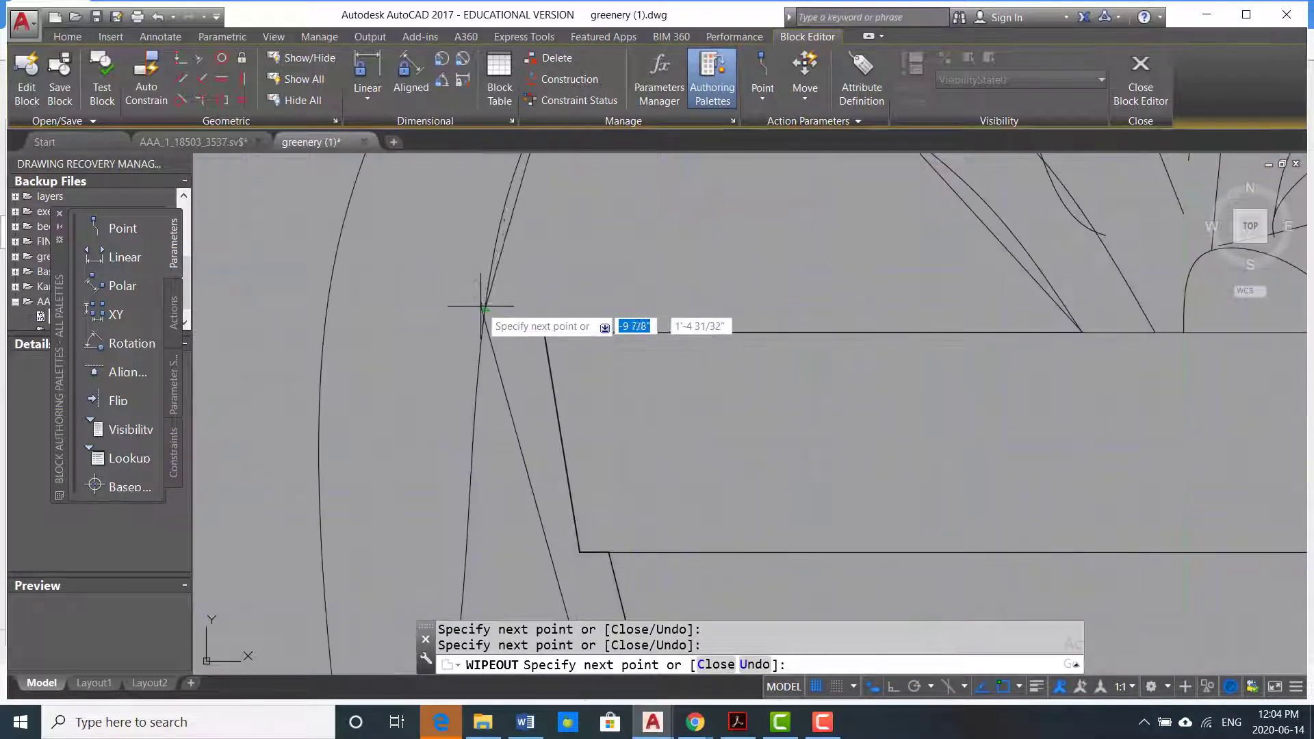
scroll(477, 371, down, 3)
middle_drag(478, 370, 497, 193)
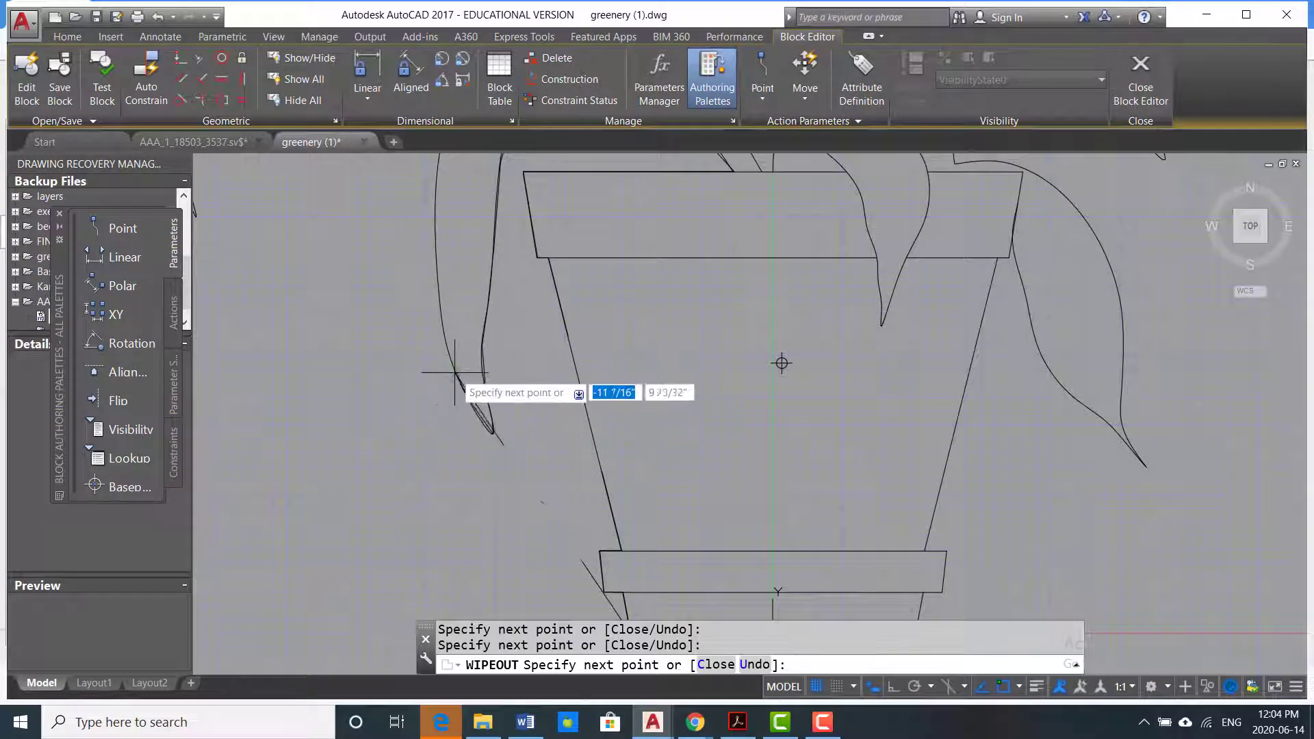
- Trace the wipeout from that leaf's tip up its outer edge and over the arch to where it meets the next stem
scroll(784, 361, down, 3)
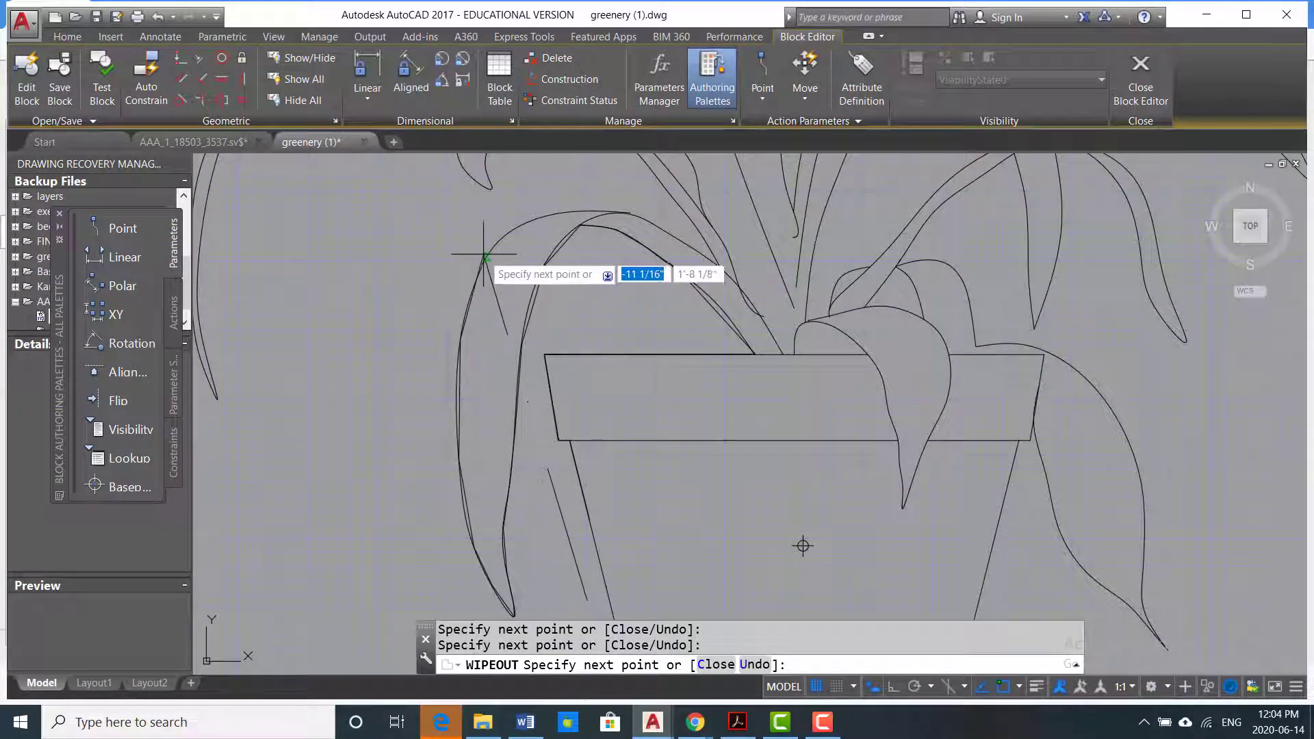
scroll(547, 224, up, 2)
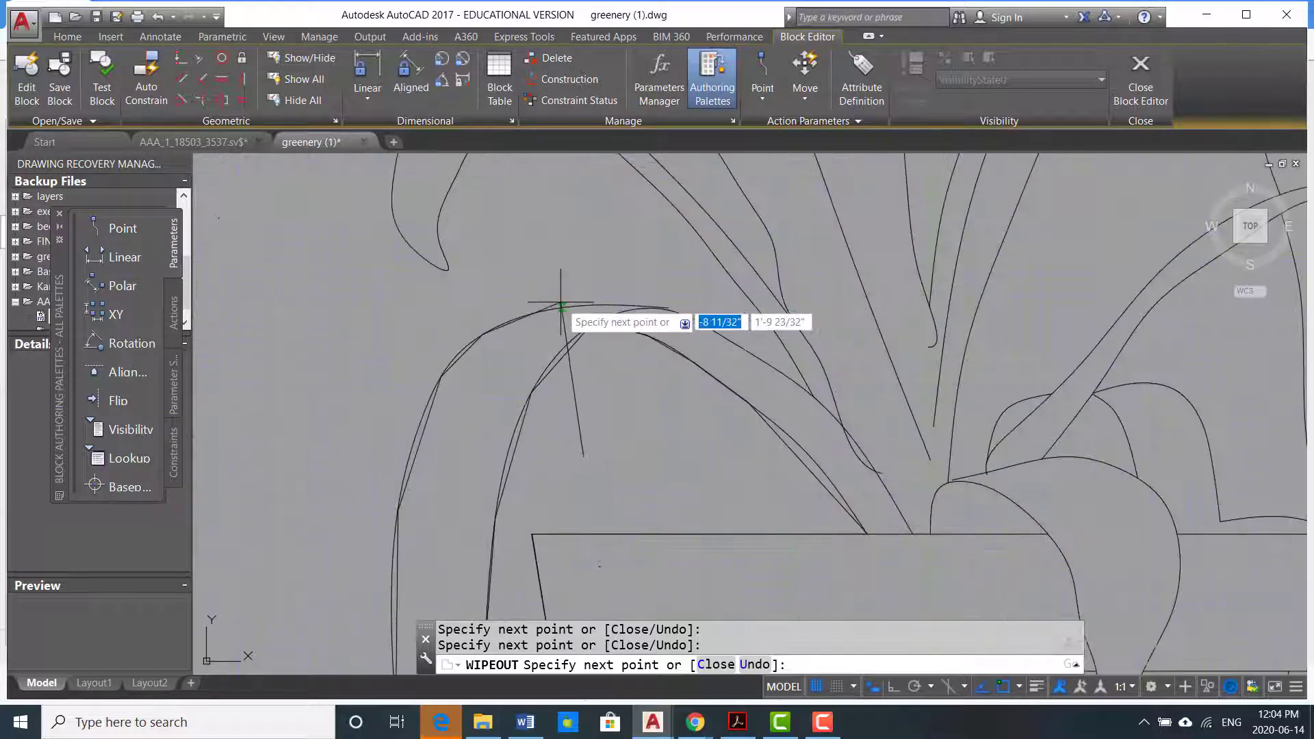
scroll(636, 306, up, 3)
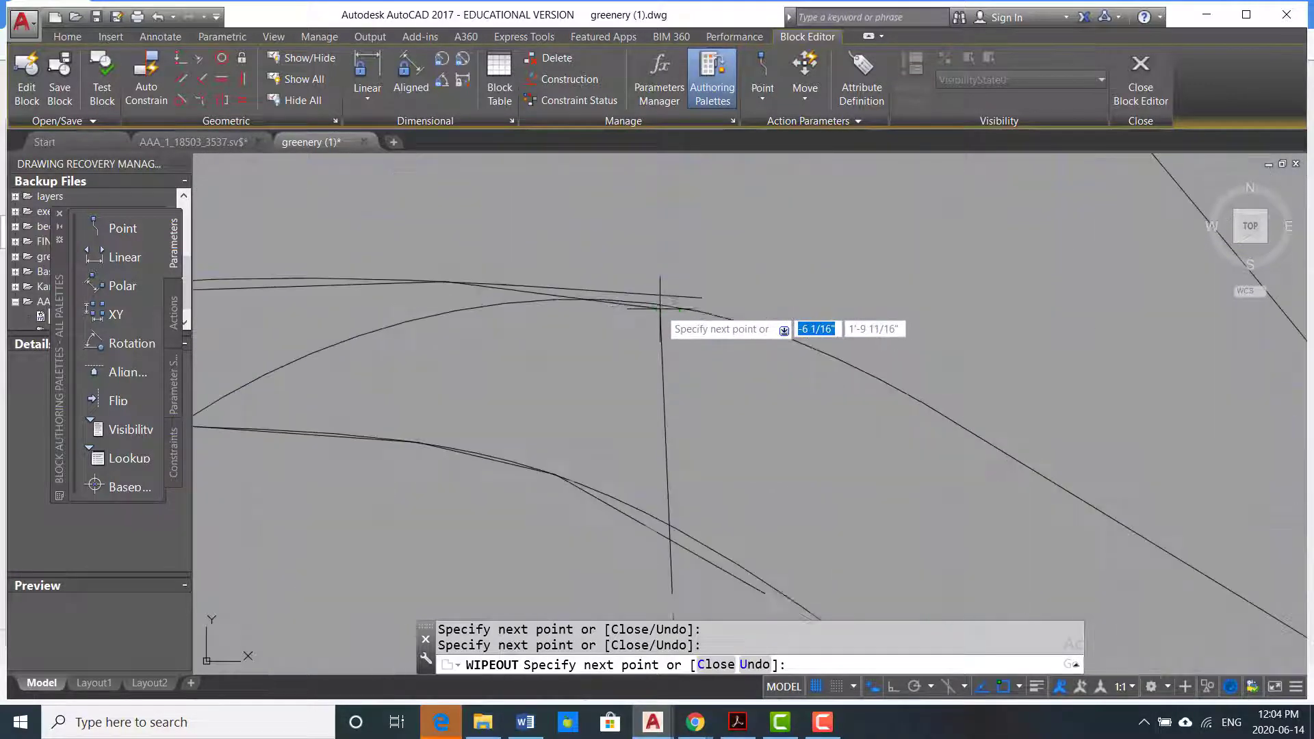
scroll(752, 284, down, 3)
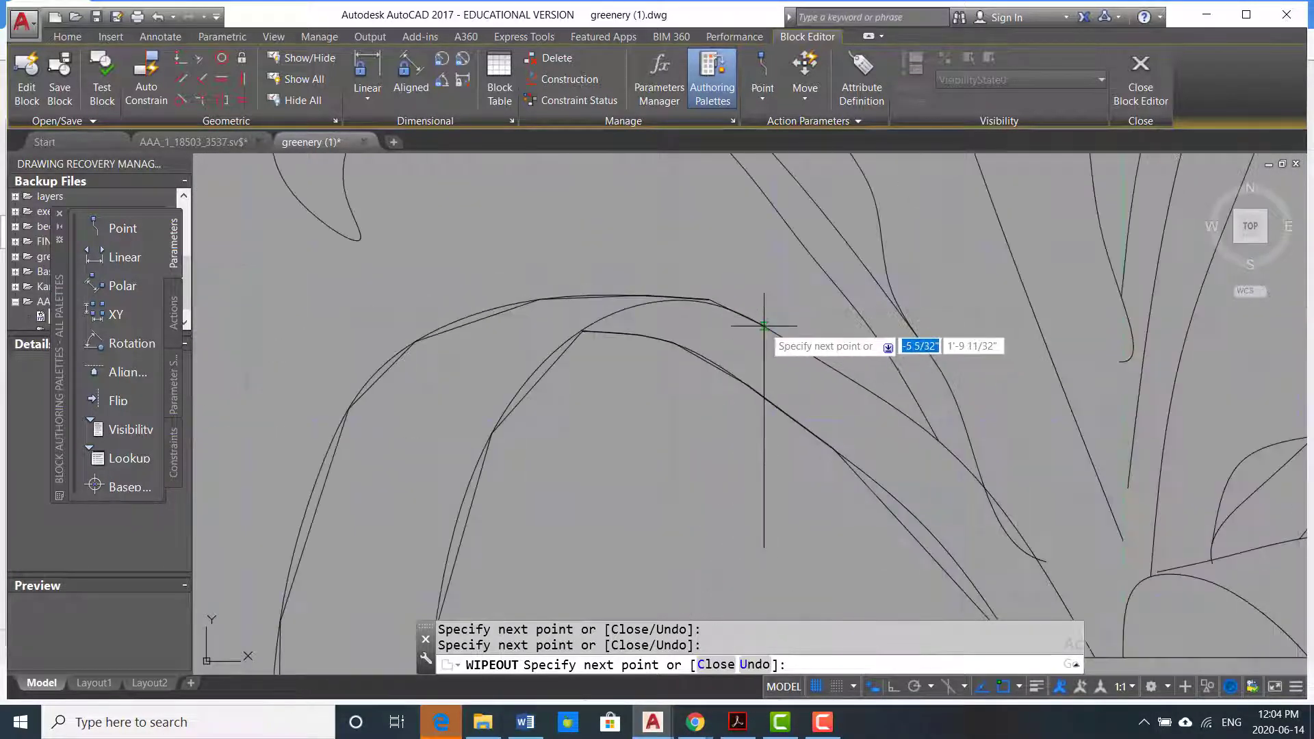
scroll(663, 345, up, 3)
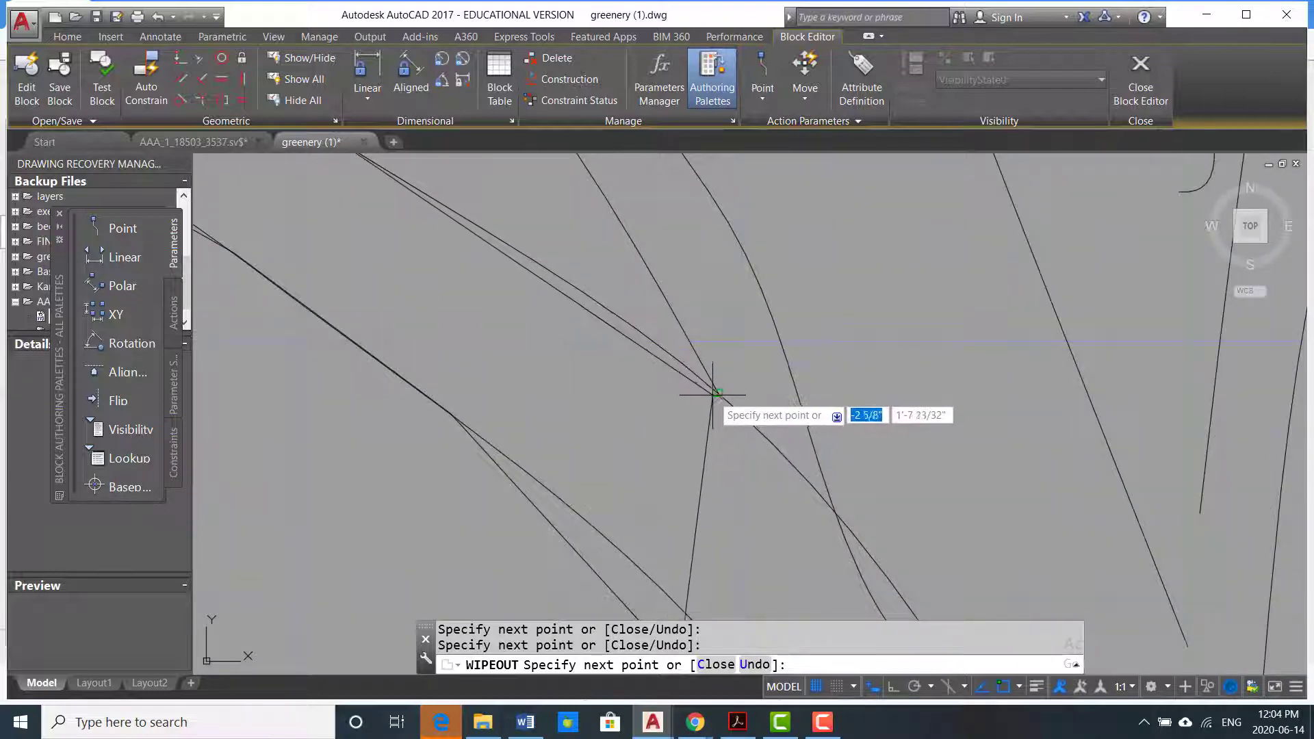
- Trace the wipeout up the lower edge of the slanting stem to where it meets the curled leaf above
scroll(719, 387, down, 3)
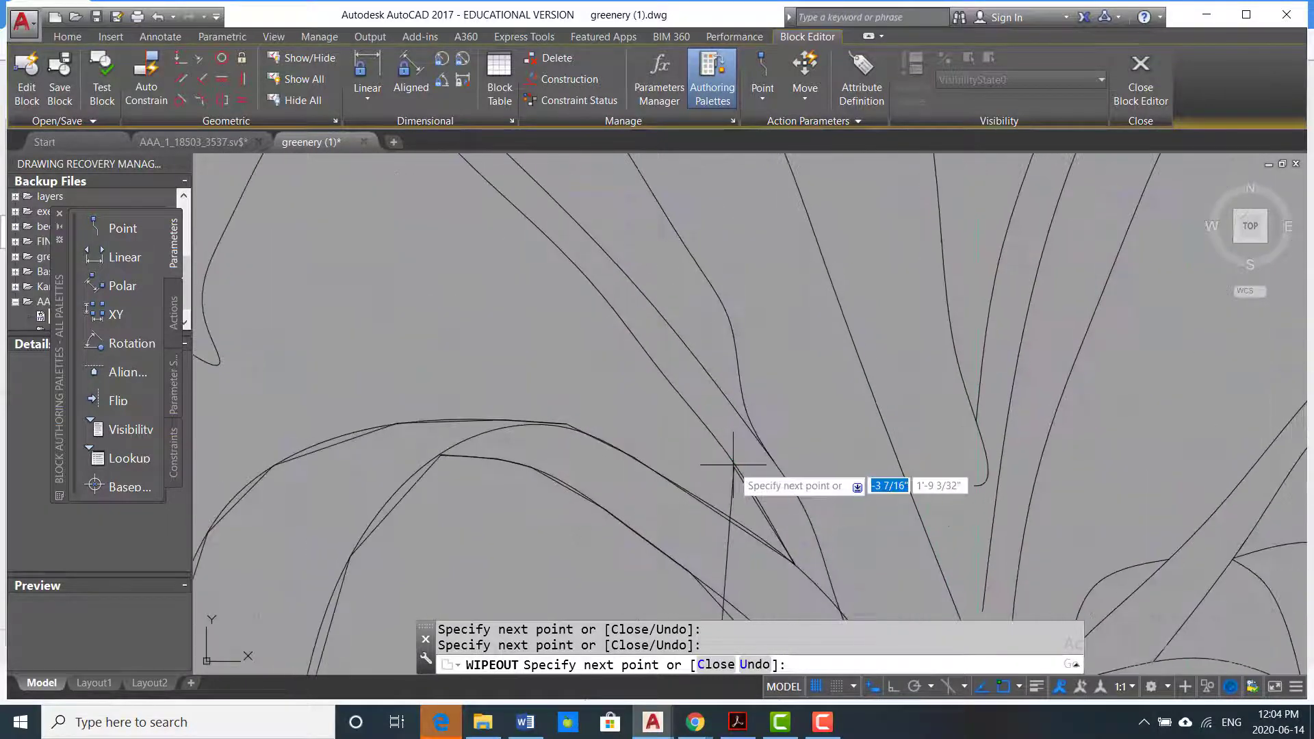
scroll(711, 438, up, 3)
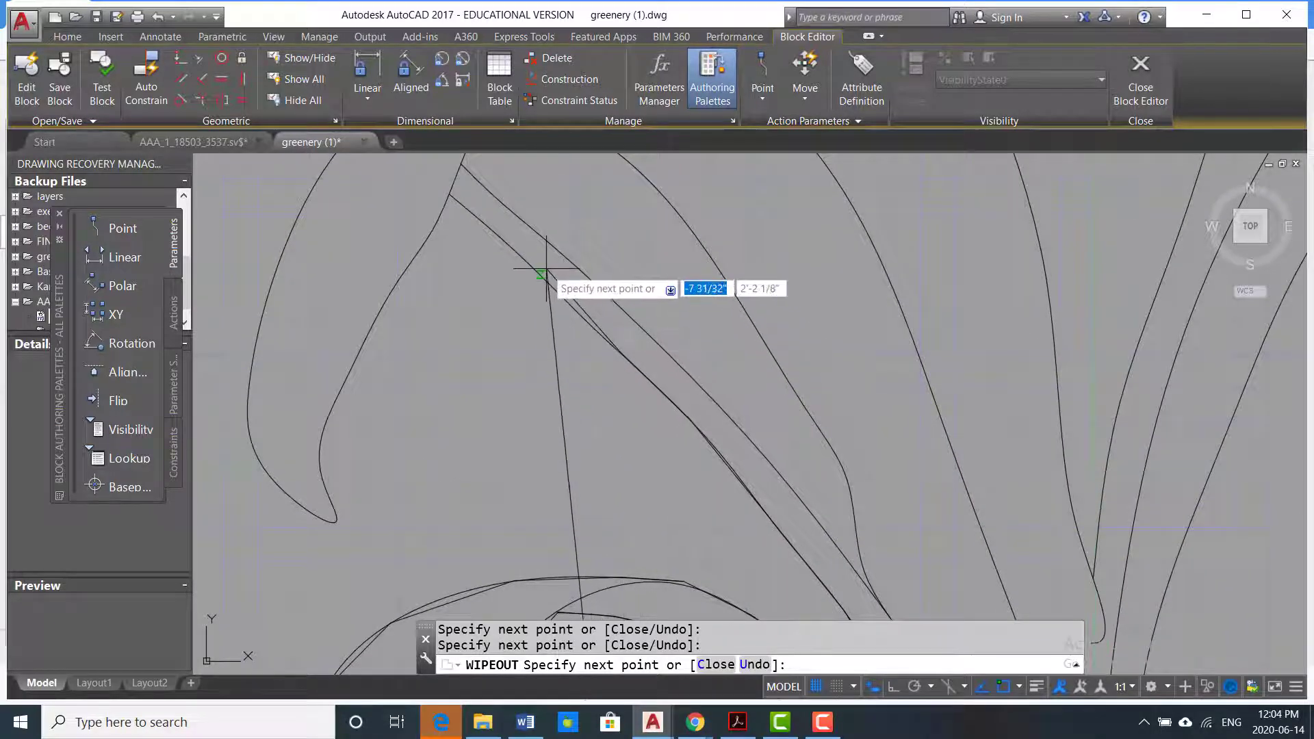
scroll(479, 226, down, 1)
scroll(575, 342, up, 3)
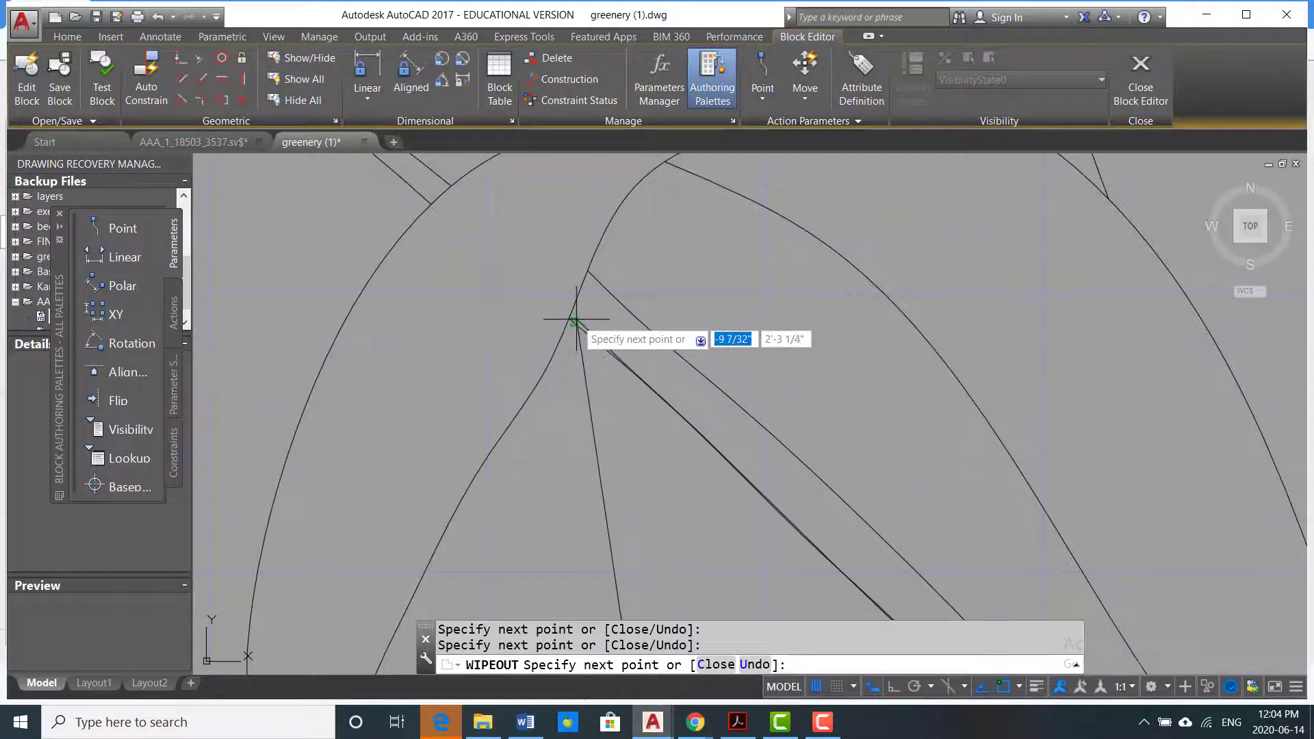
- Trace the wipeout around the curled leaf's hanging tip and up its outer edge to the long thin leaf's junction
scroll(526, 405, down, 2)
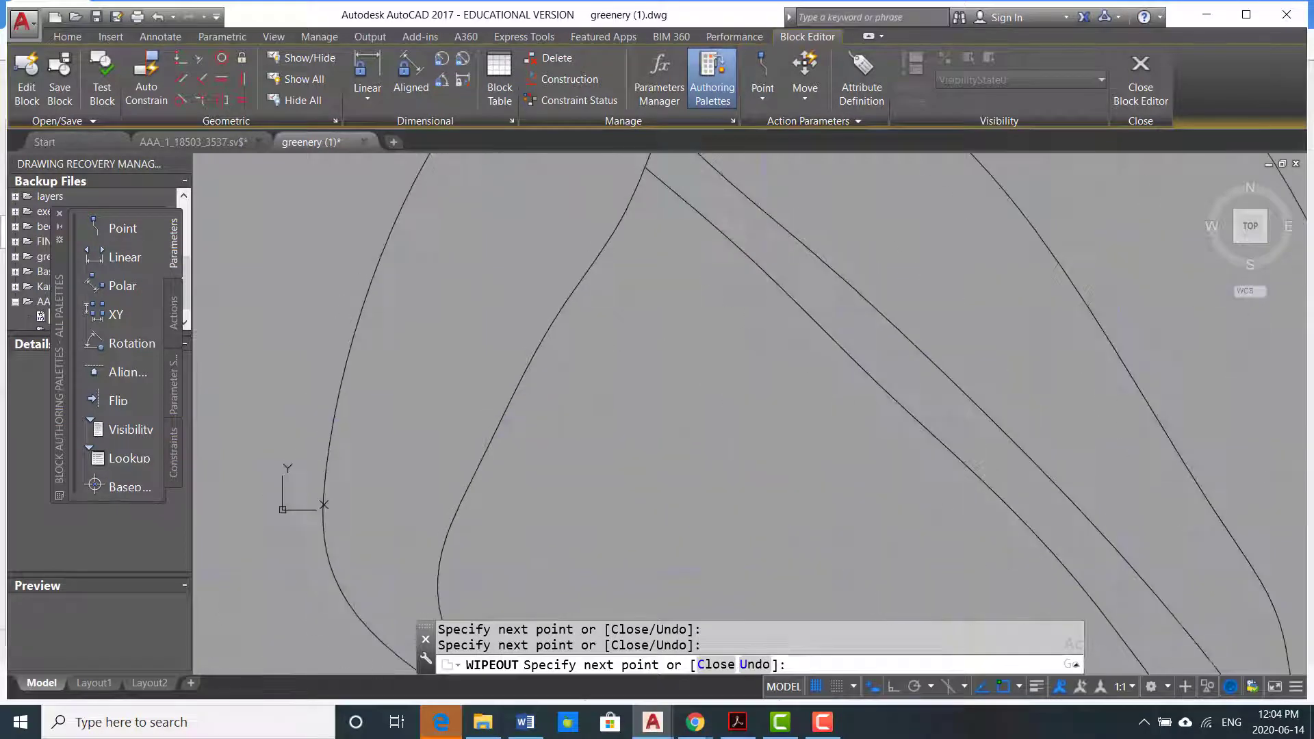
scroll(482, 445, down, 2)
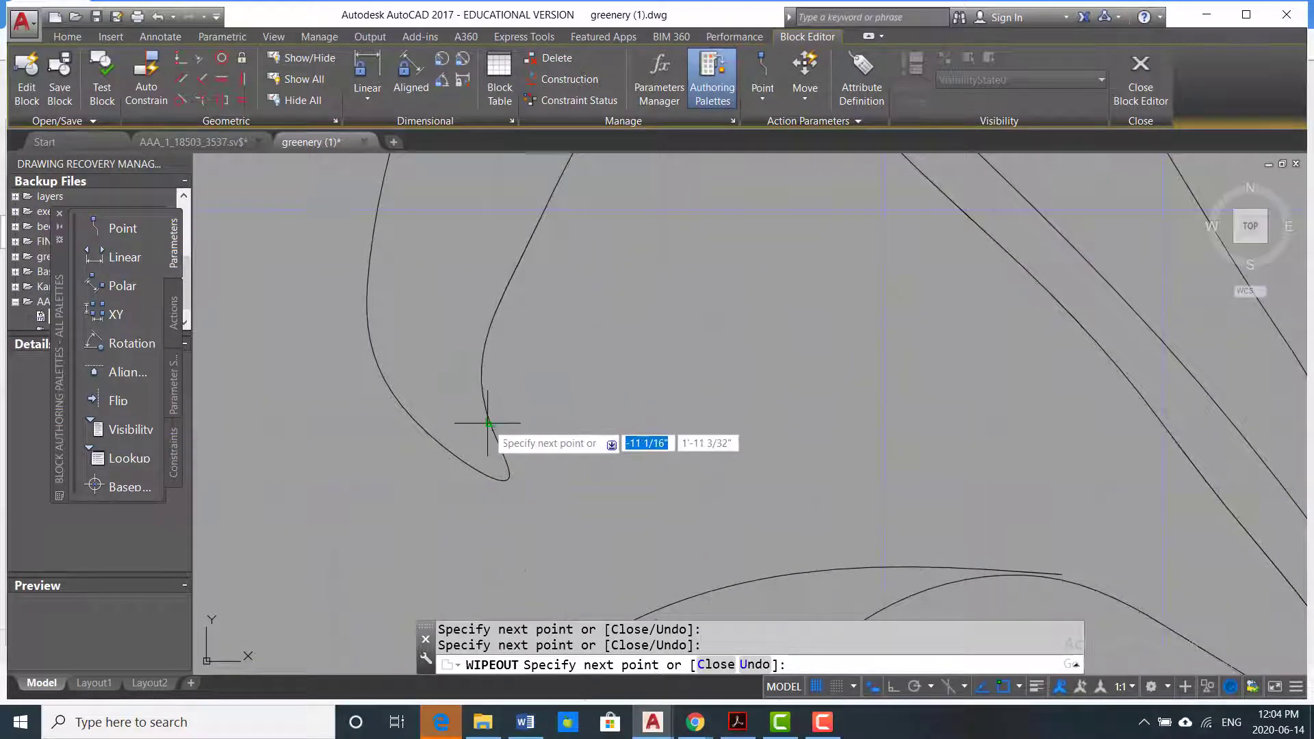
click(504, 477)
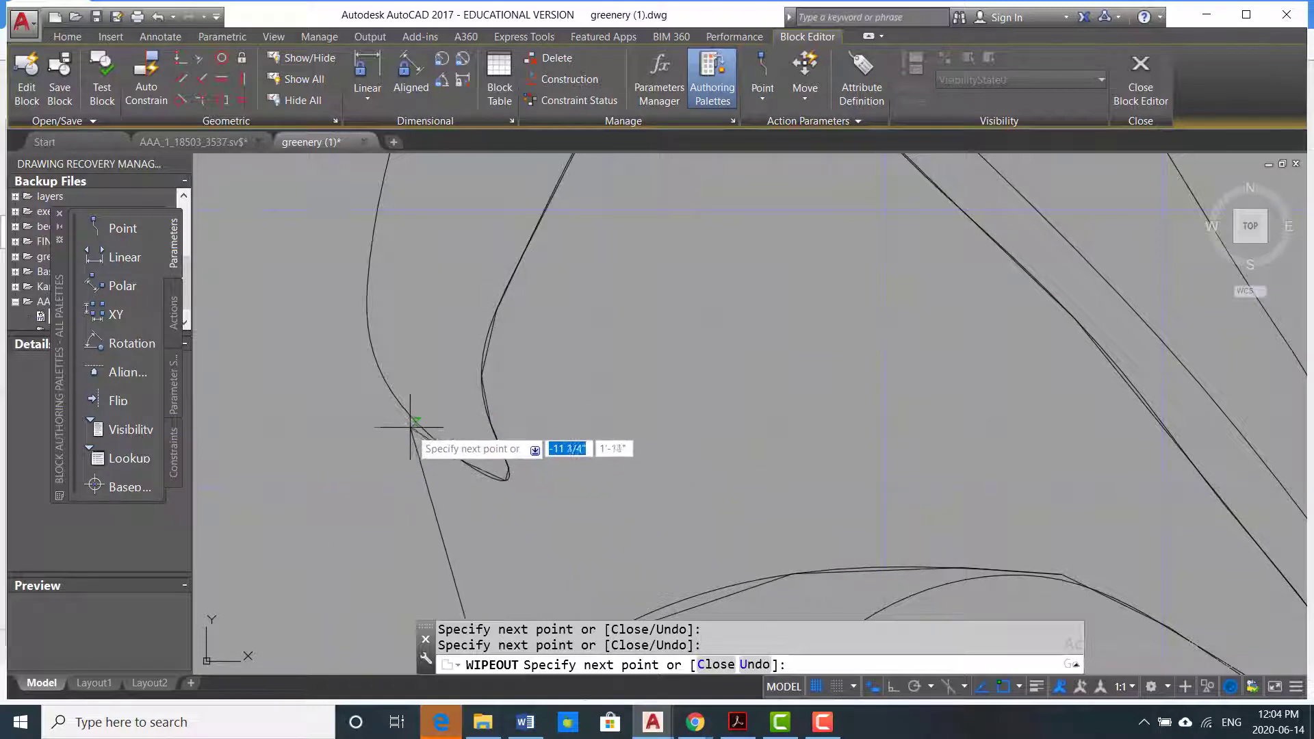
scroll(442, 506, up, 2)
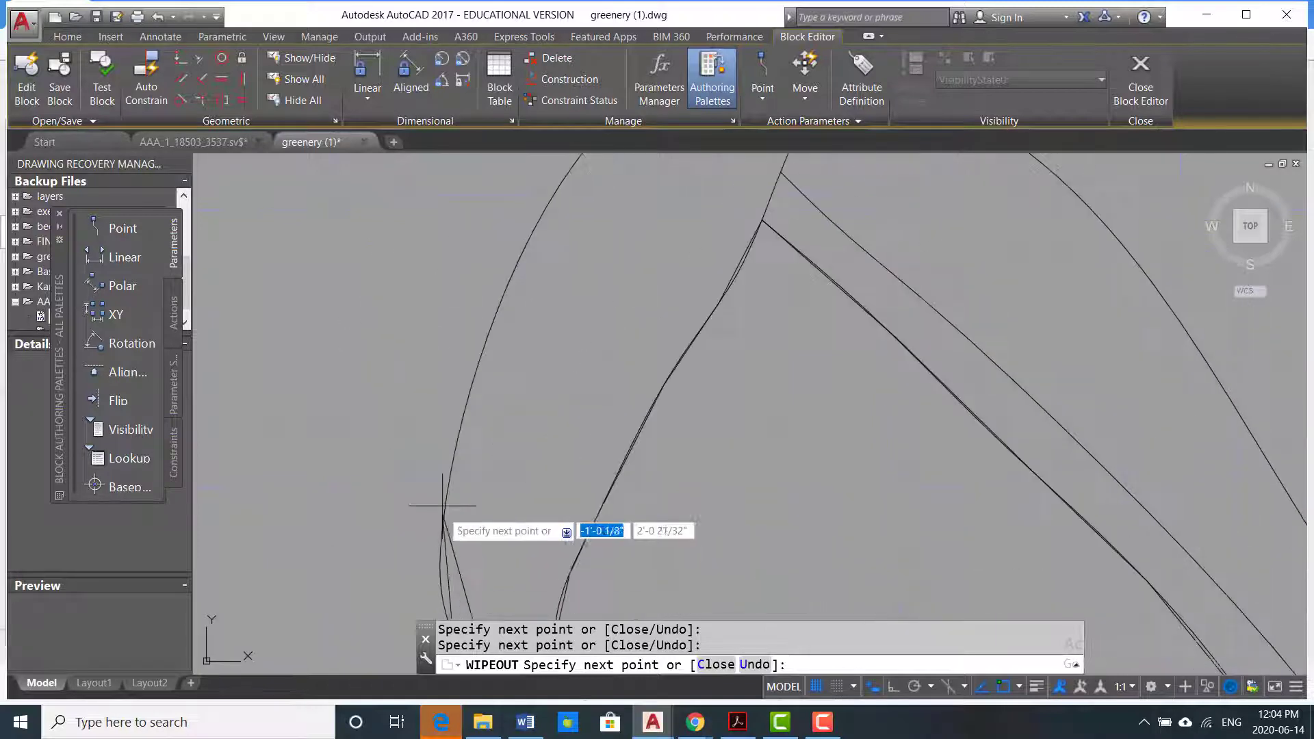
middle_drag(483, 329, 487, 515)
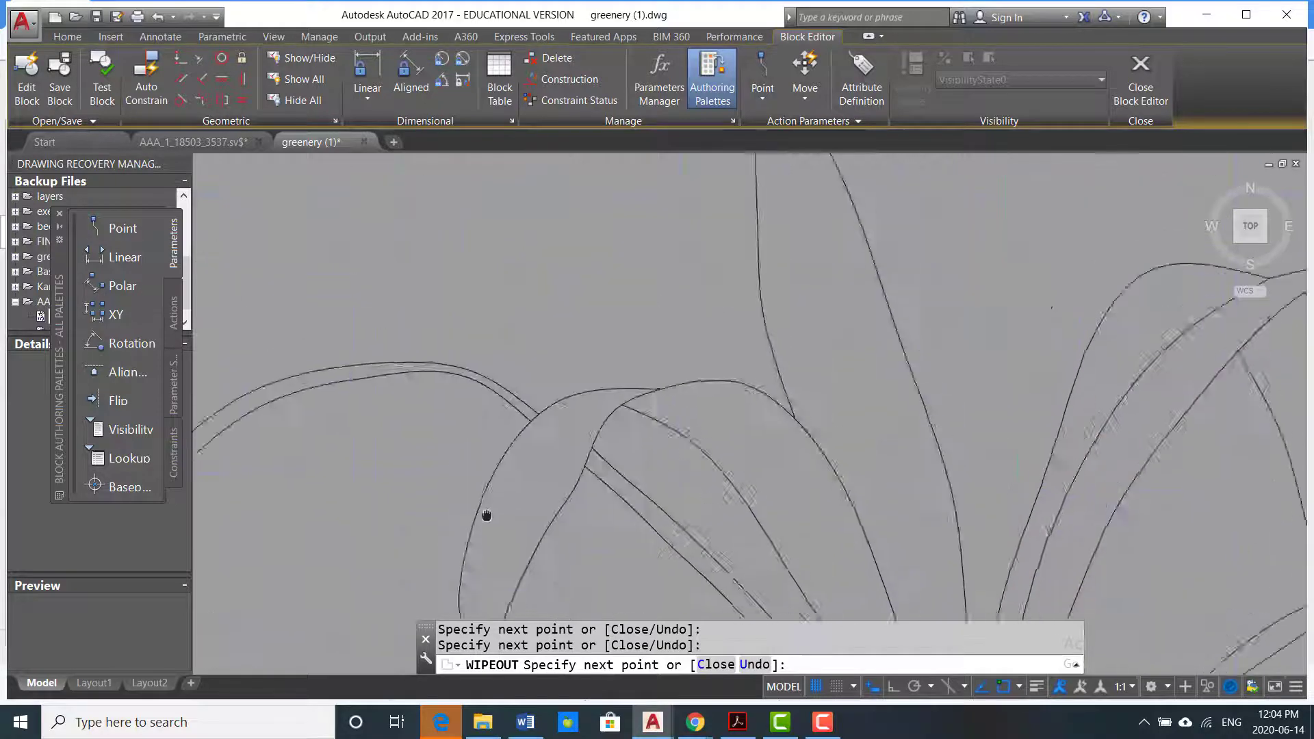
scroll(489, 506, up, 3)
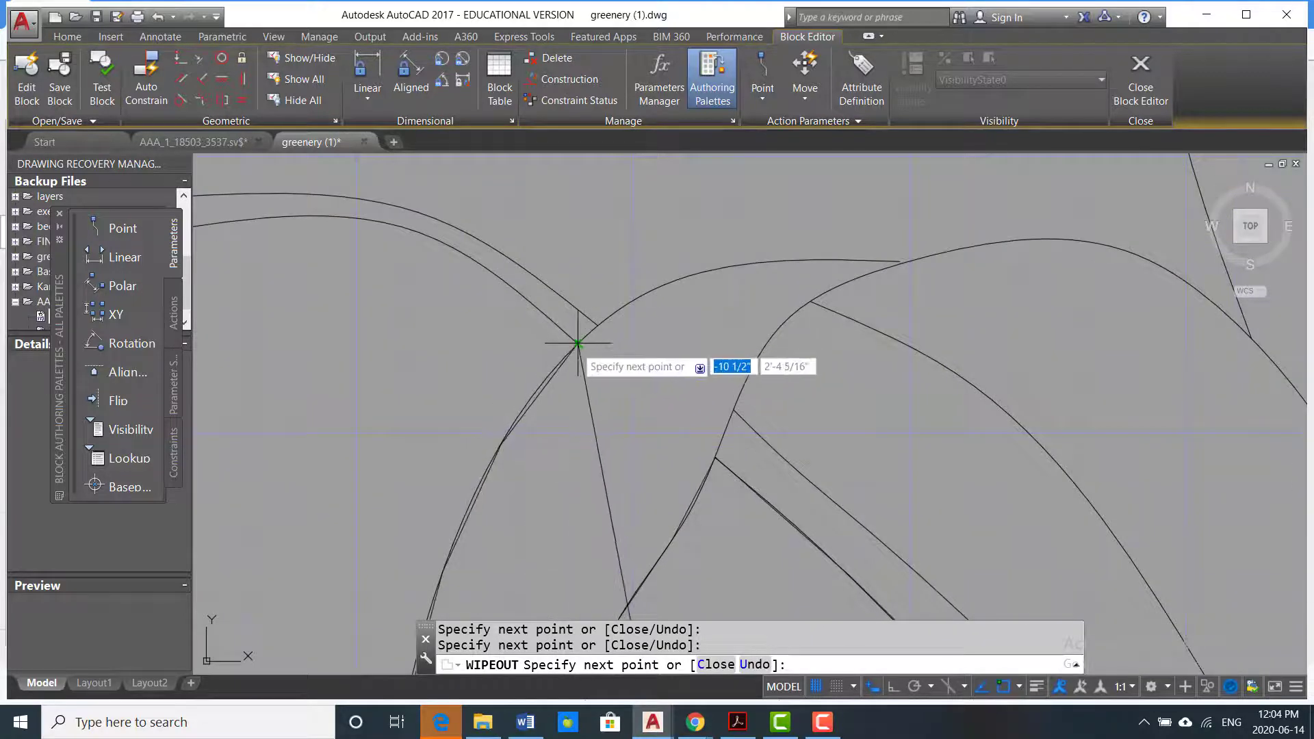
- Trace the wipeout along the inner edge of the long thin left leaf, over its arch and down to its tip
middle_drag(462, 308, 723, 413)
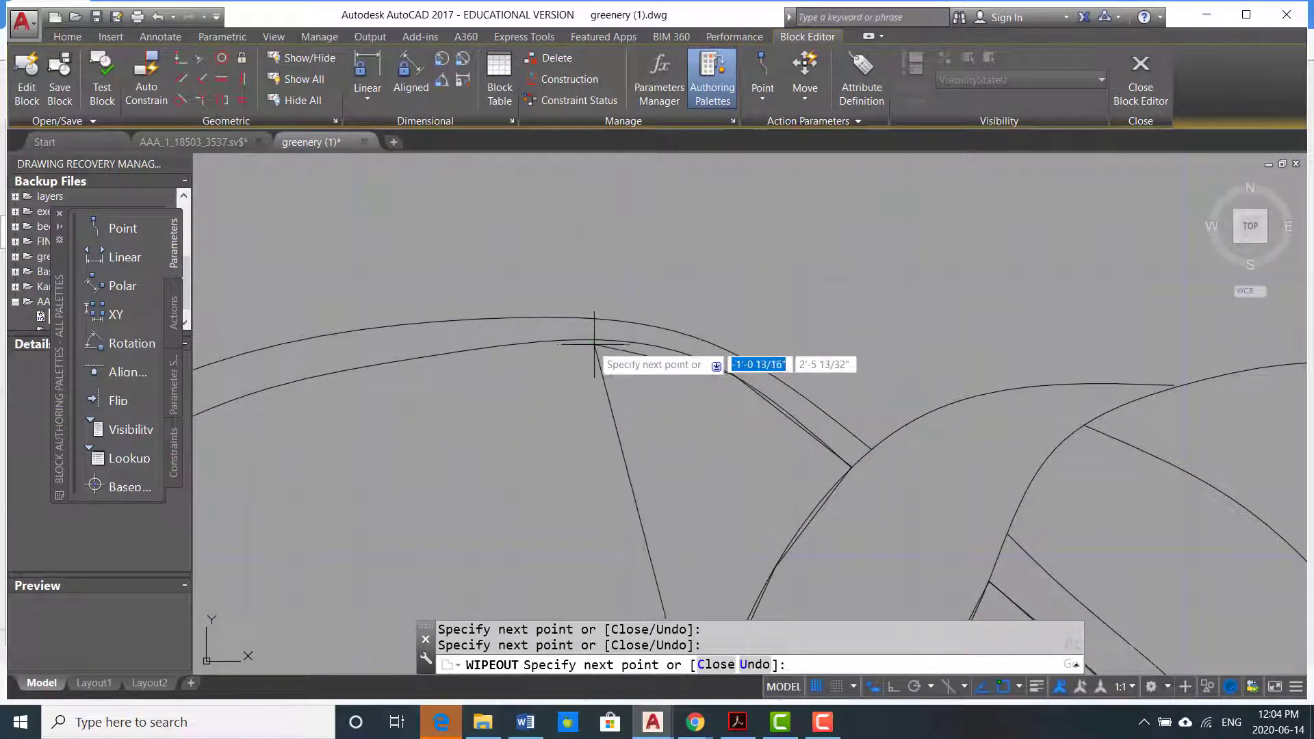
middle_drag(325, 376, 629, 357)
click(618, 360)
scroll(514, 451, down, 4)
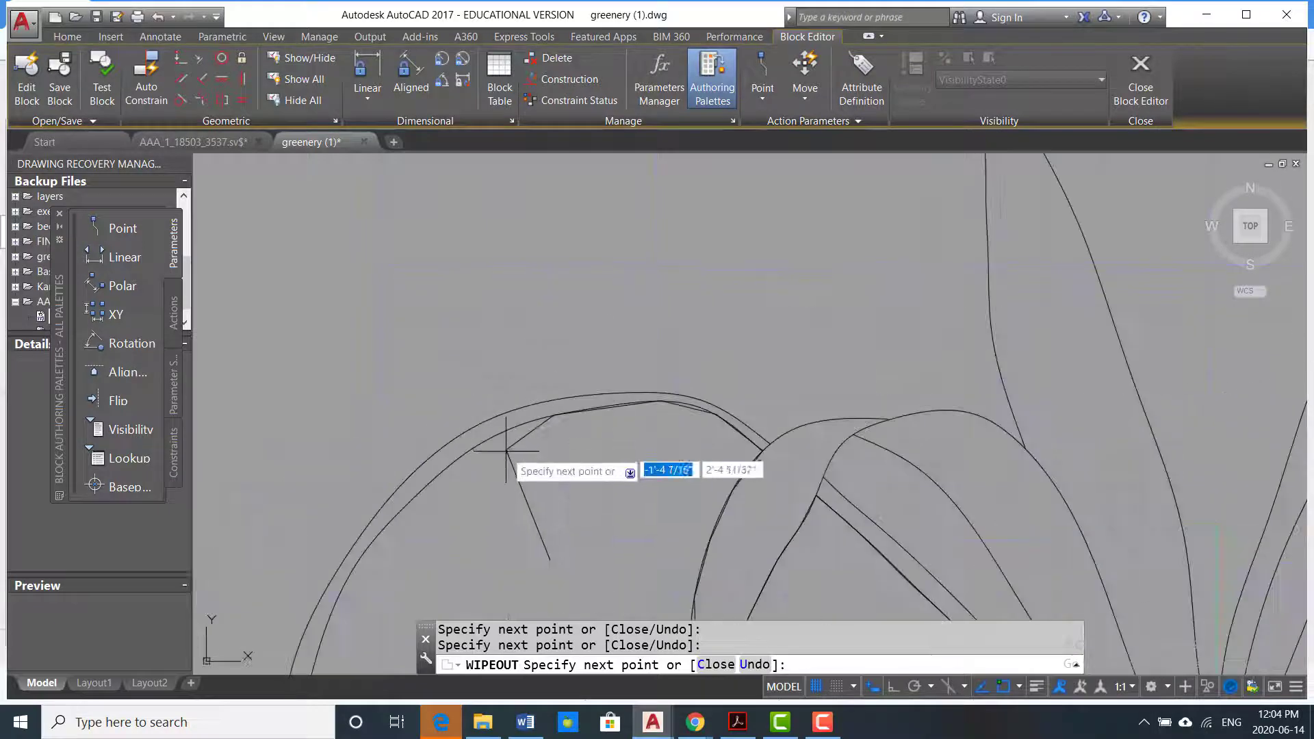
middle_drag(505, 448, 636, 368)
middle_drag(530, 476, 642, 390)
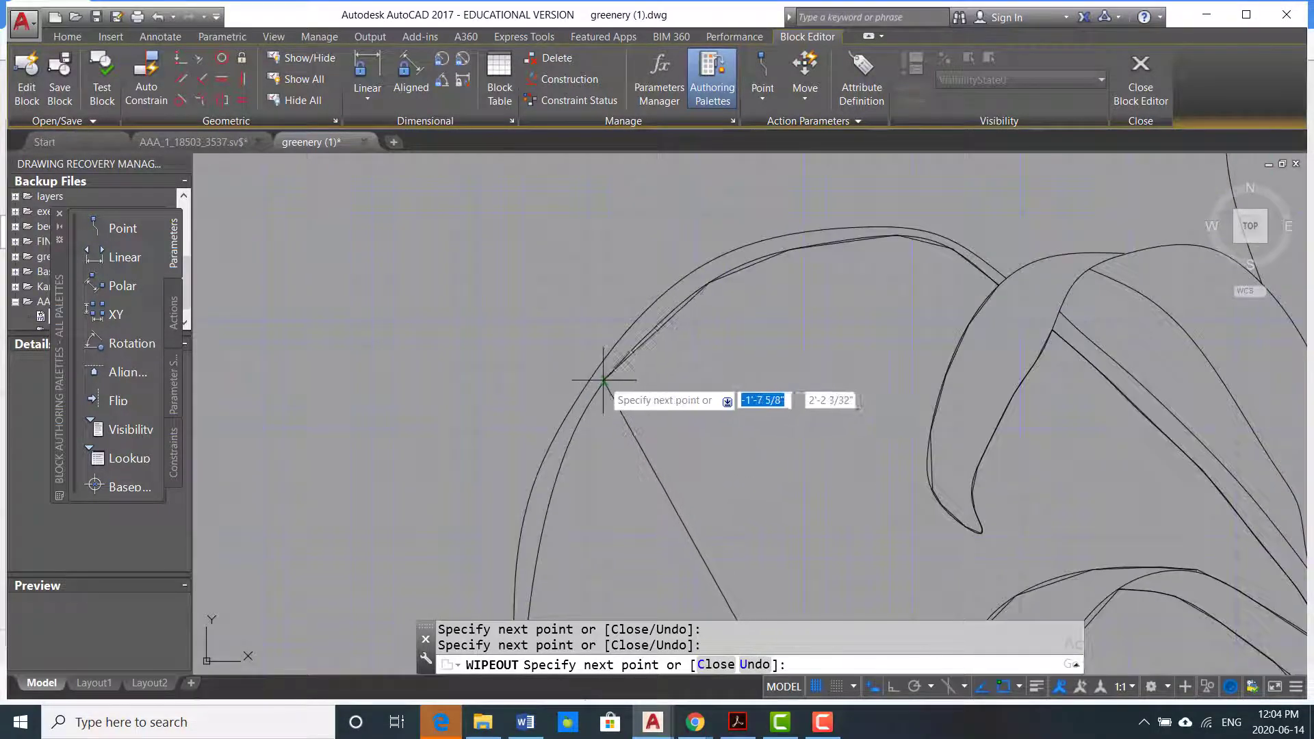
scroll(557, 479, up, 2)
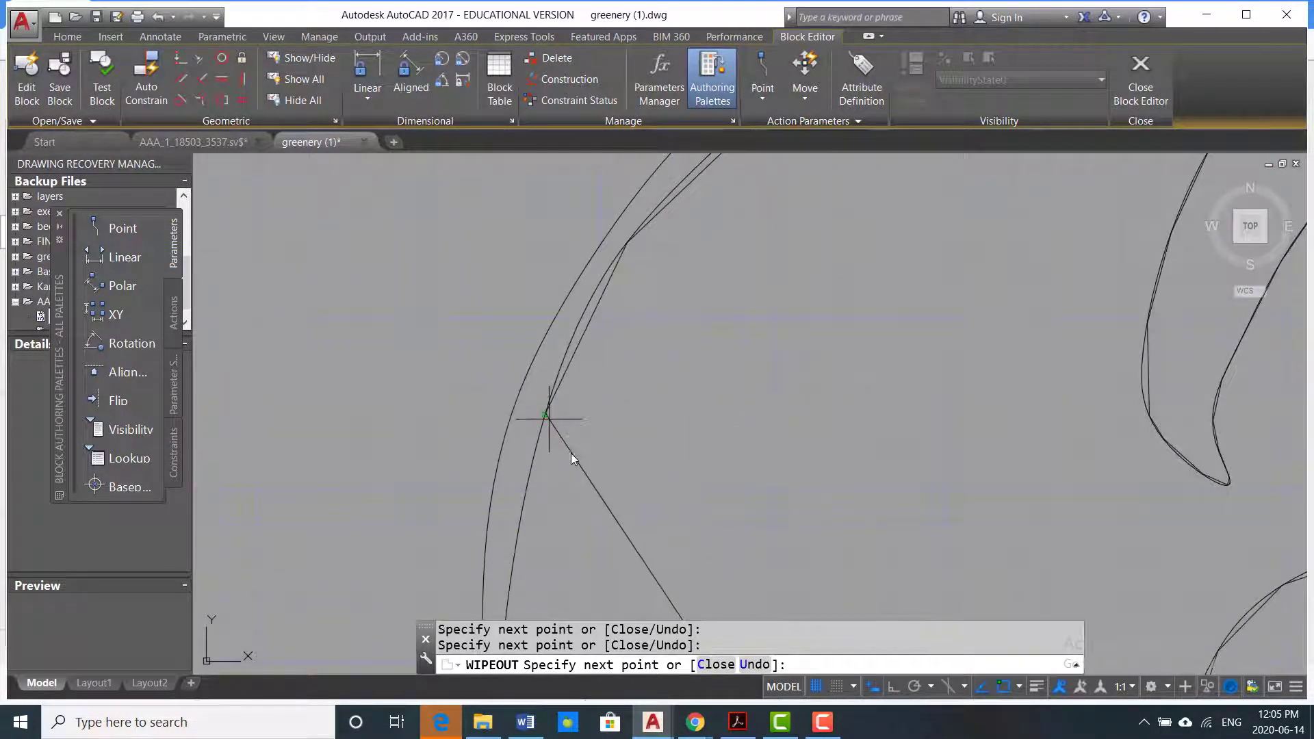
scroll(573, 459, up, 2)
mouse_move(523, 445)
middle_down()
mouse_move(562, 480)
mouse_move(513, 338)
middle_up()
scroll(520, 363, up, 2)
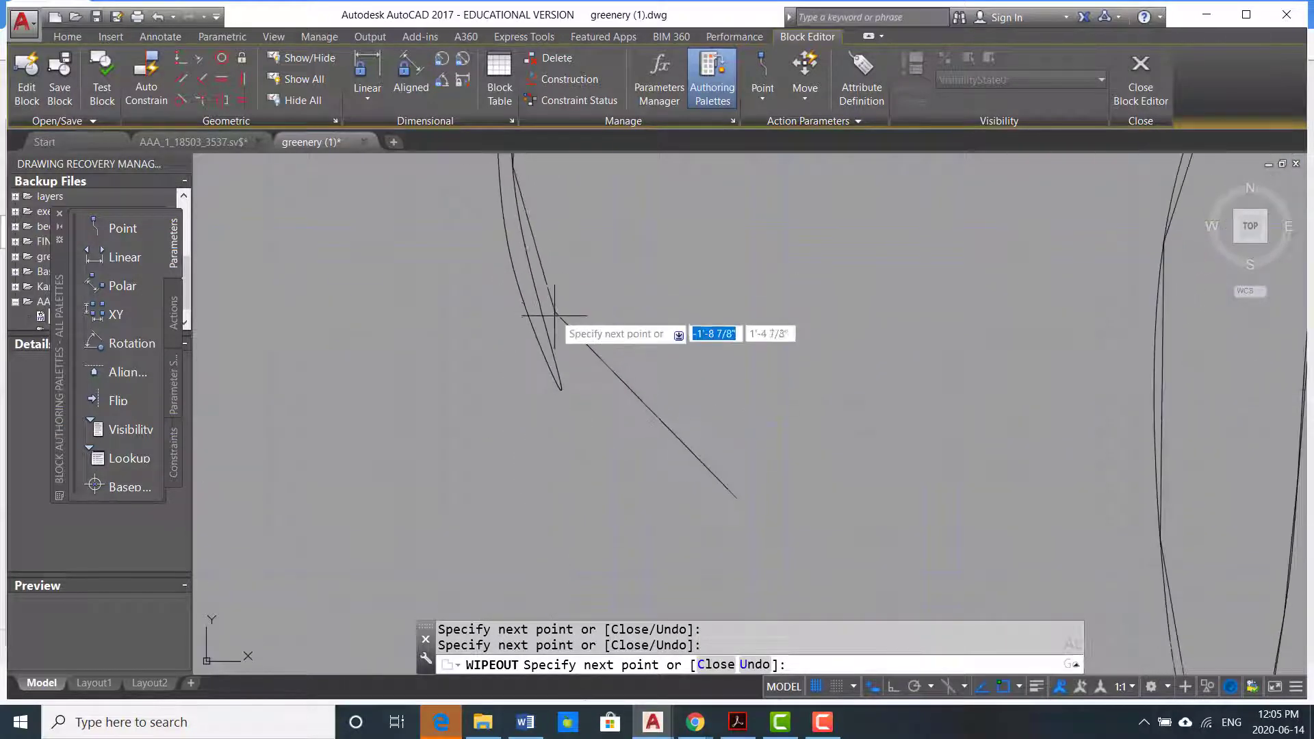
click(562, 430)
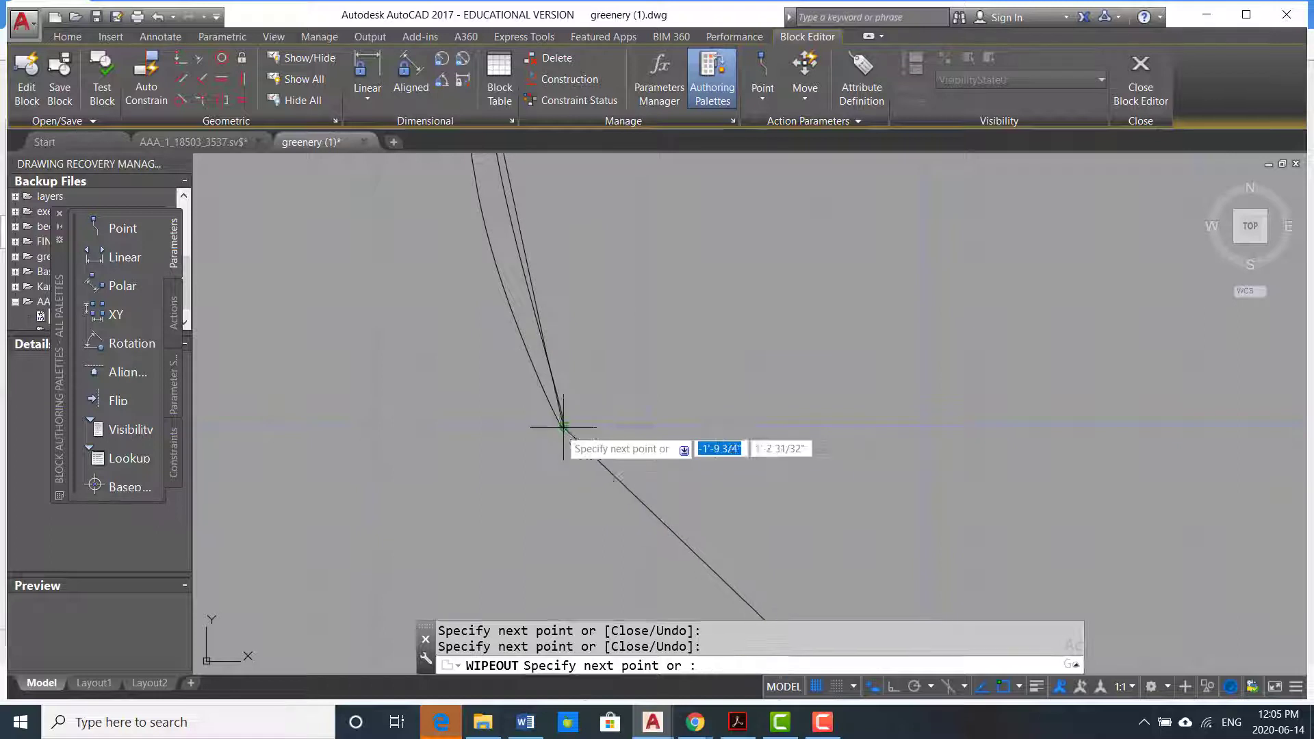
- Trace the wipeout back up the thin leaf's outer edge and over its arch to where it meets the curled leaf
middle_drag(515, 305, 602, 531)
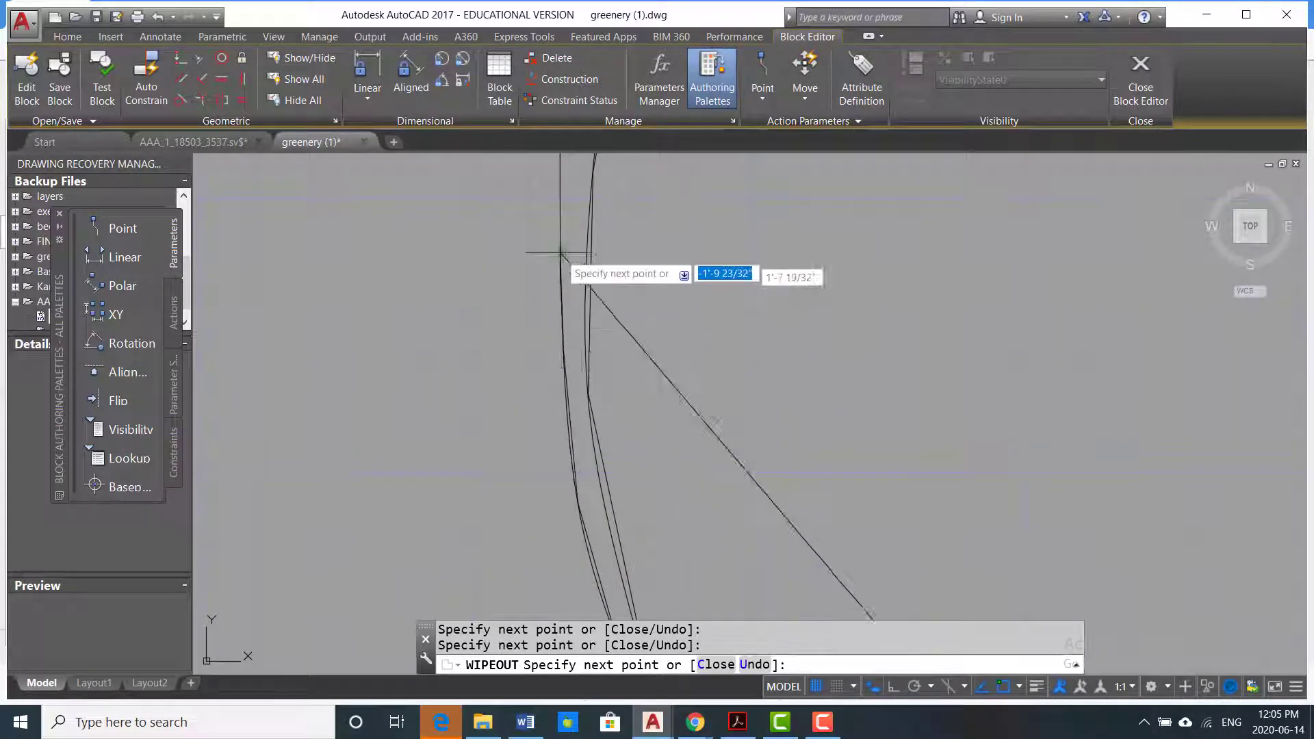
mouse_move(572, 259)
middle_down()
mouse_move(583, 438)
mouse_move(601, 434)
middle_up()
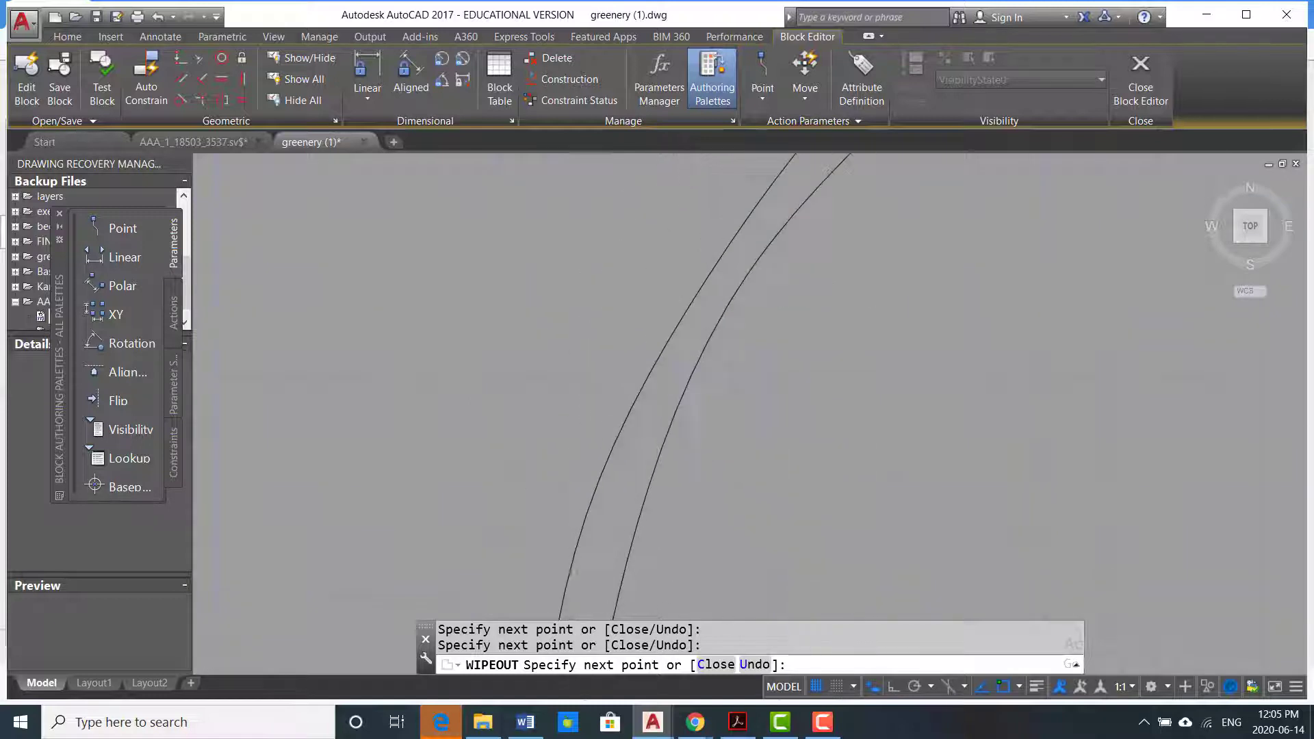
mouse_move(689, 301)
middle_down()
mouse_move(719, 281)
mouse_move(668, 514)
mouse_move(788, 385)
mouse_move(610, 416)
mouse_move(858, 383)
middle_up()
click(858, 387)
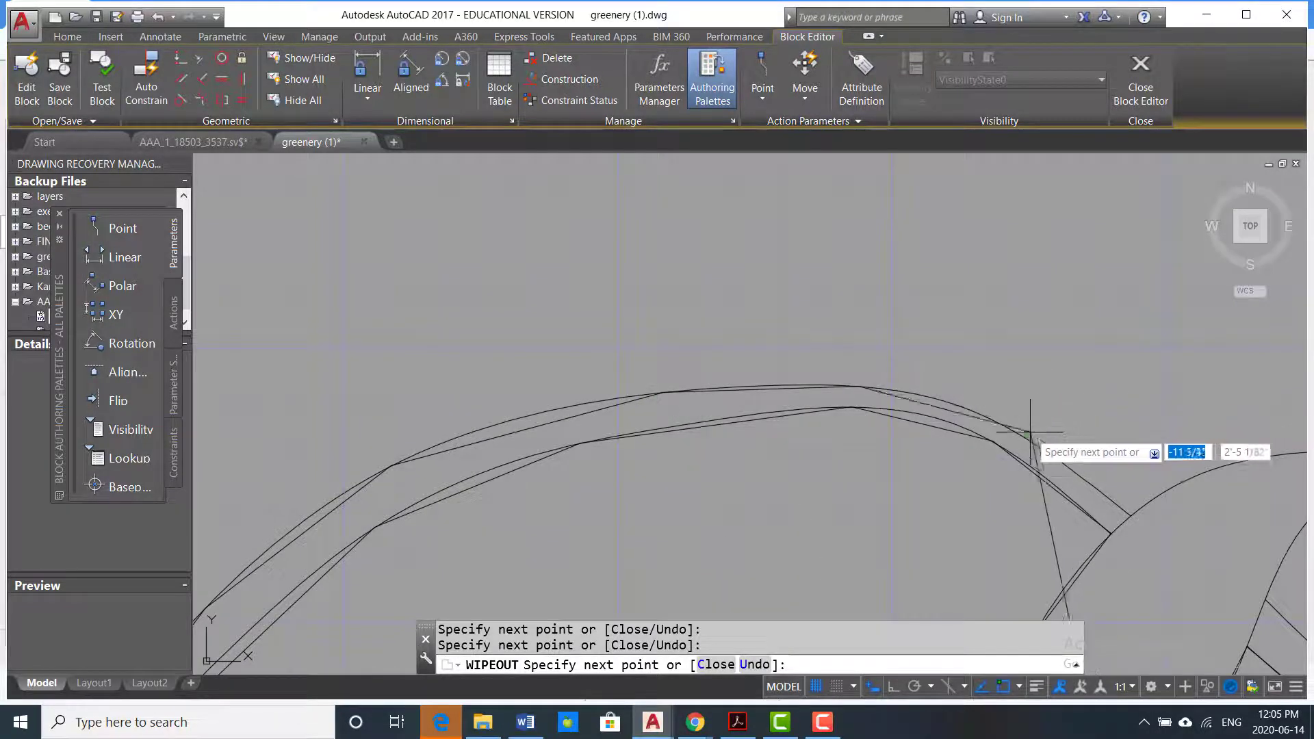
click(1027, 438)
scroll(1036, 442, down, 4)
scroll(1095, 466, up, 4)
scroll(883, 438, up, 4)
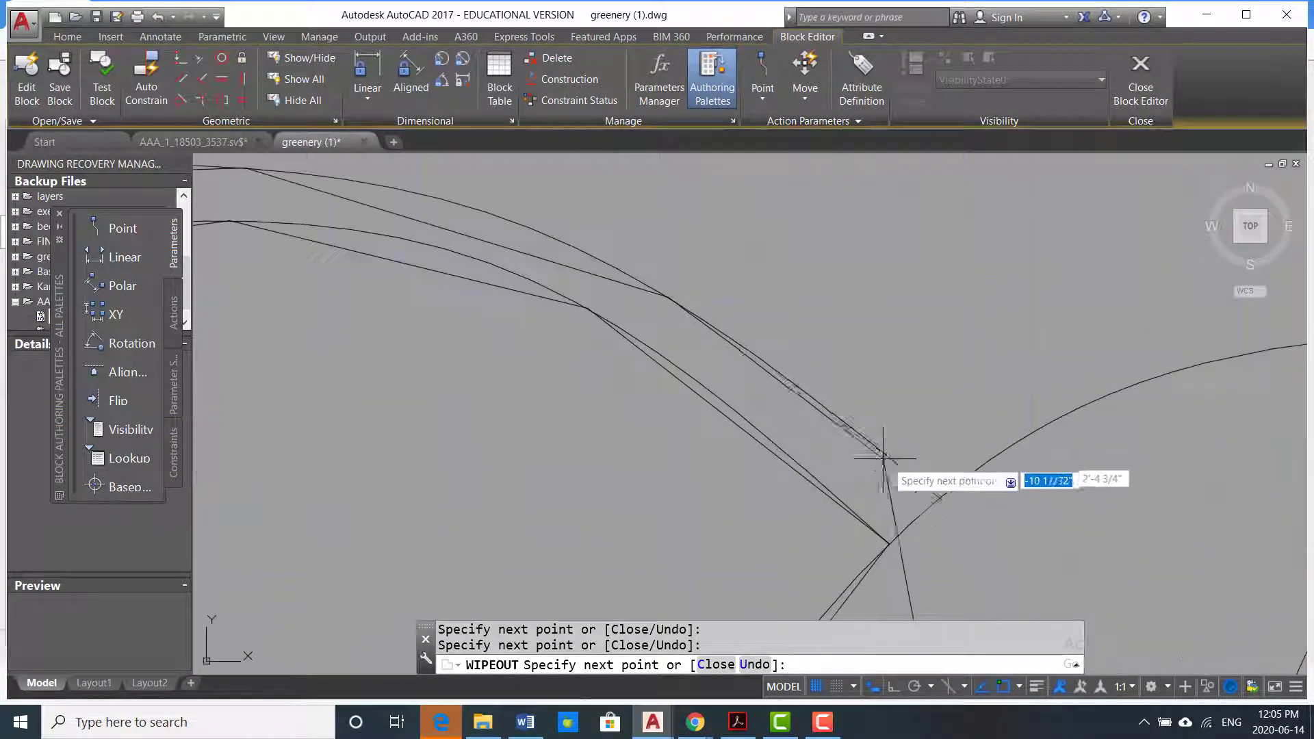
click(939, 497)
- Trace the wipeout over the curled leaf's crest and around the tall upright leaf, down its far side to its base
scroll(934, 481, down, 6)
middle_drag(967, 460, 756, 458)
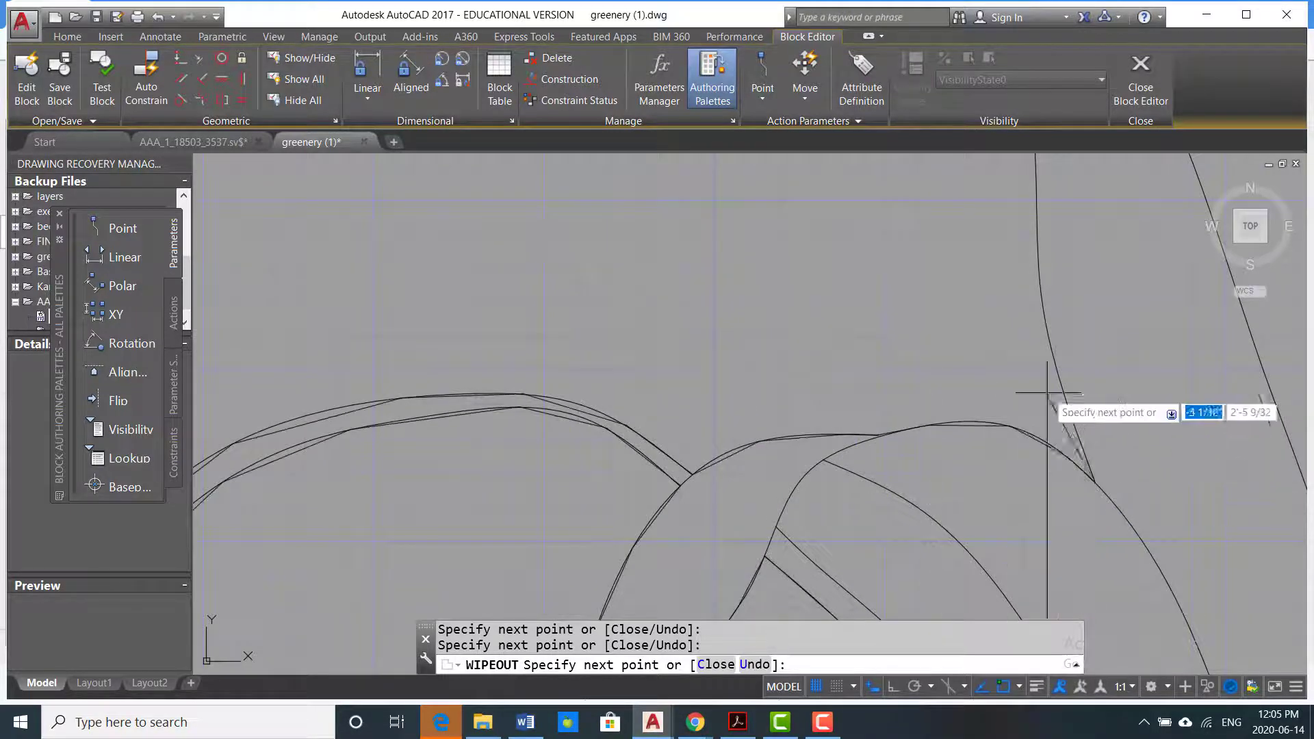
middle_drag(1105, 301, 963, 448)
scroll(962, 448, down, 2)
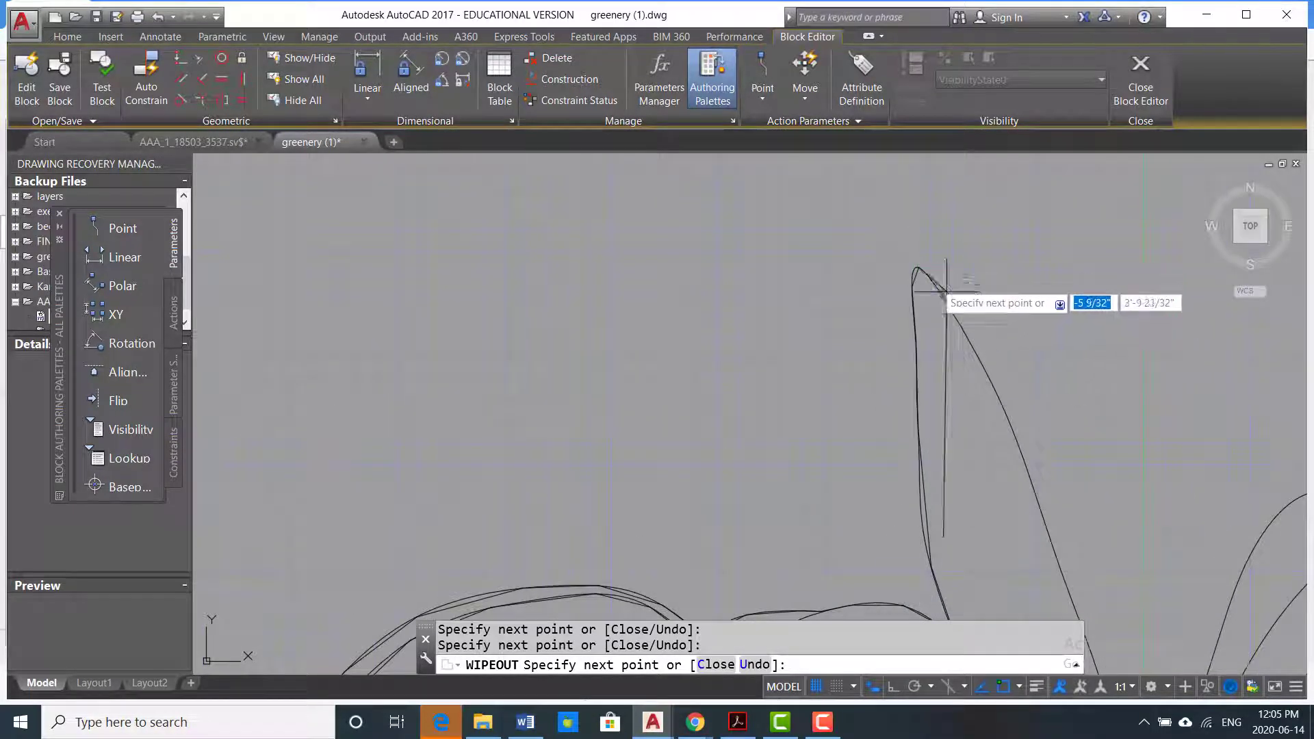
middle_drag(945, 288, 959, 412)
scroll(712, 285, up, 2)
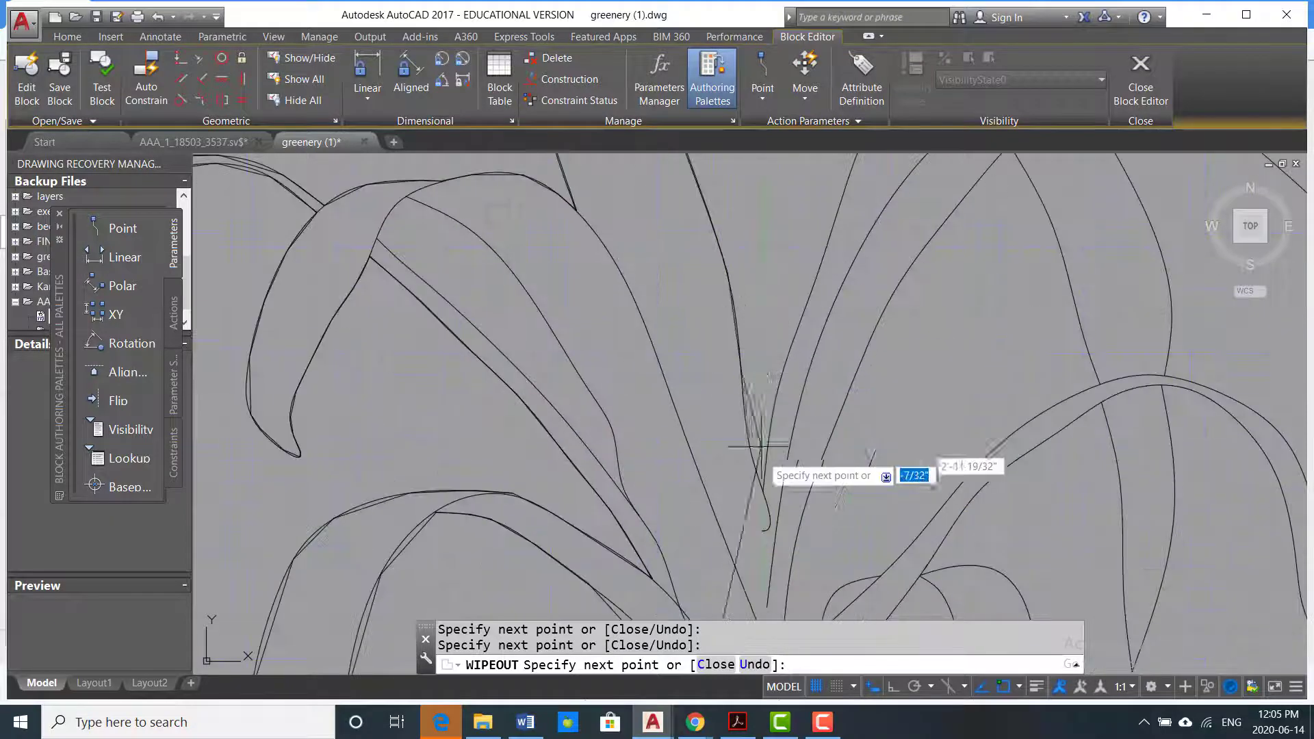
- Trace the wipeout from the plant's center up the large right leaf's stem, over its crest and down its outer edge to the tip
scroll(770, 488, up, 2)
scroll(842, 258, down, 3)
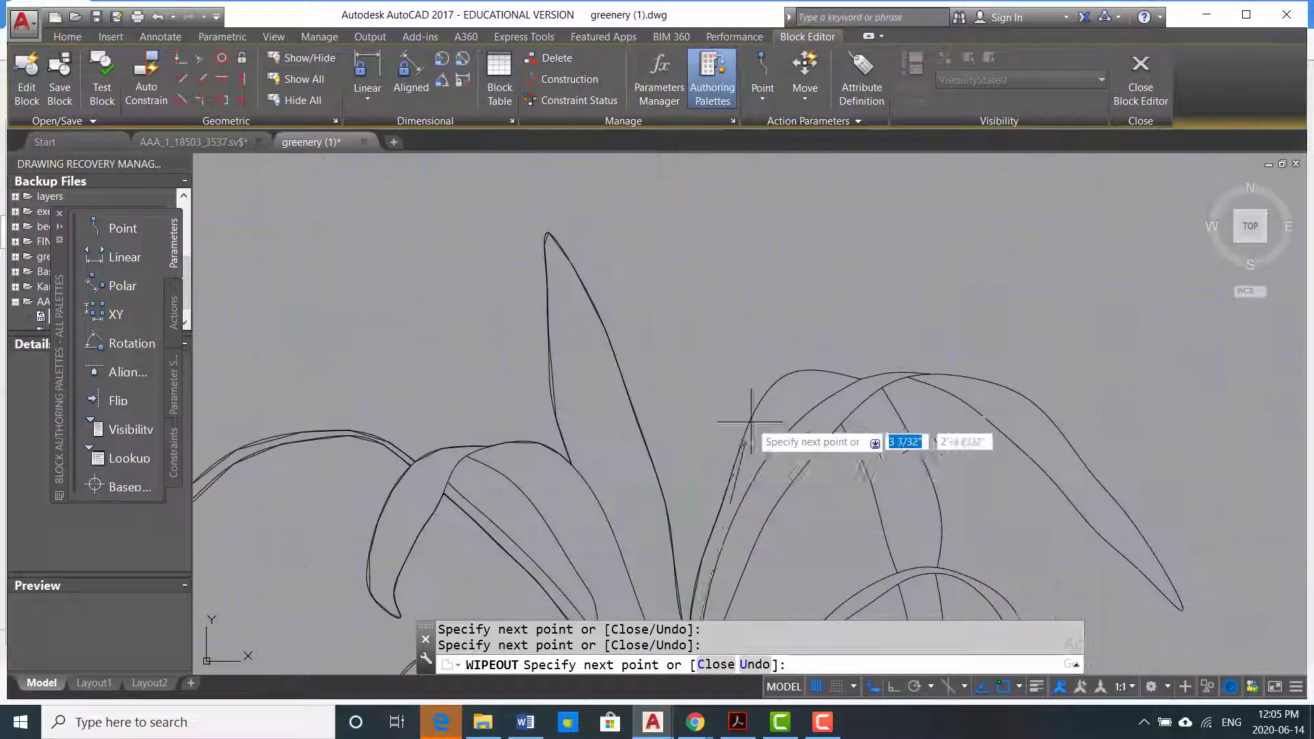
scroll(849, 333, up, 3)
mouse_move(1114, 346)
middle_down()
mouse_move(668, 381)
mouse_move(749, 411)
mouse_move(613, 334)
mouse_move(602, 195)
middle_up()
click(651, 270)
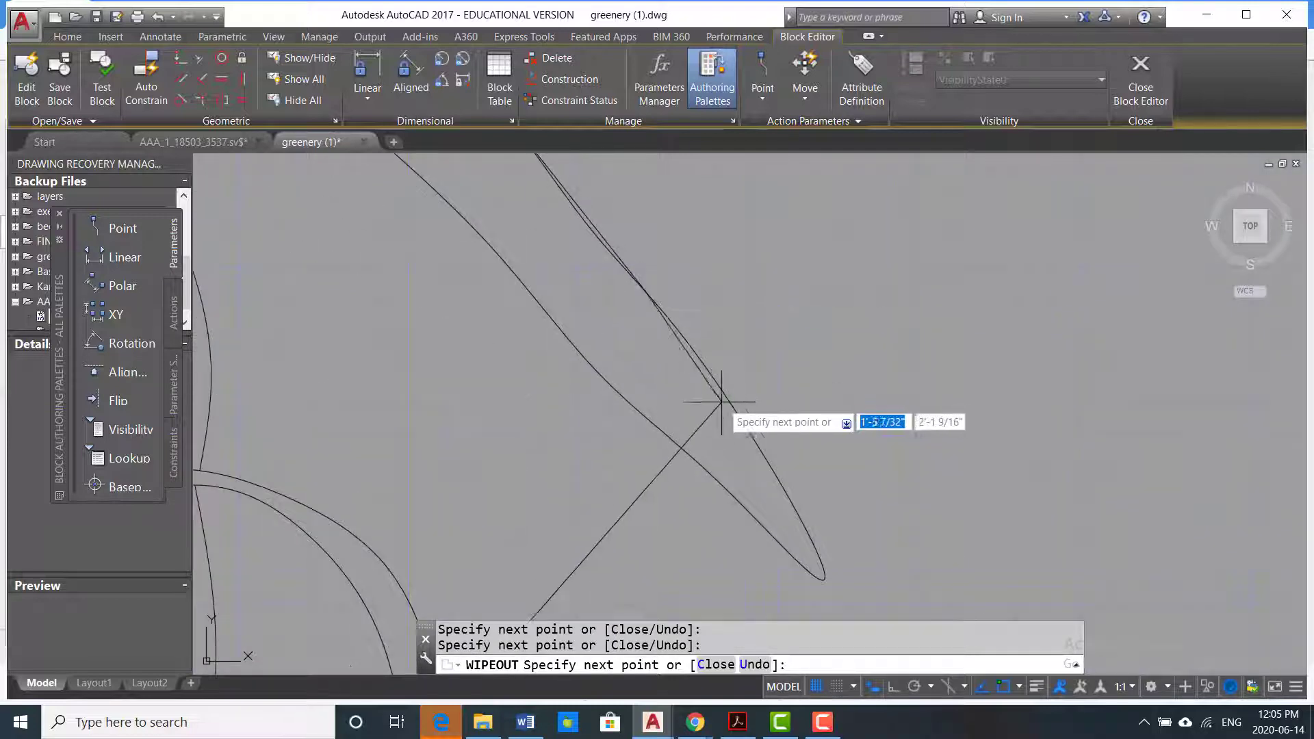
click(727, 402)
click(781, 482)
middle_drag(808, 530, 778, 369)
- Trace the wipeout from the large right leaf's tip back up its underside to where the hanging fold begins
scroll(757, 390, down, 3)
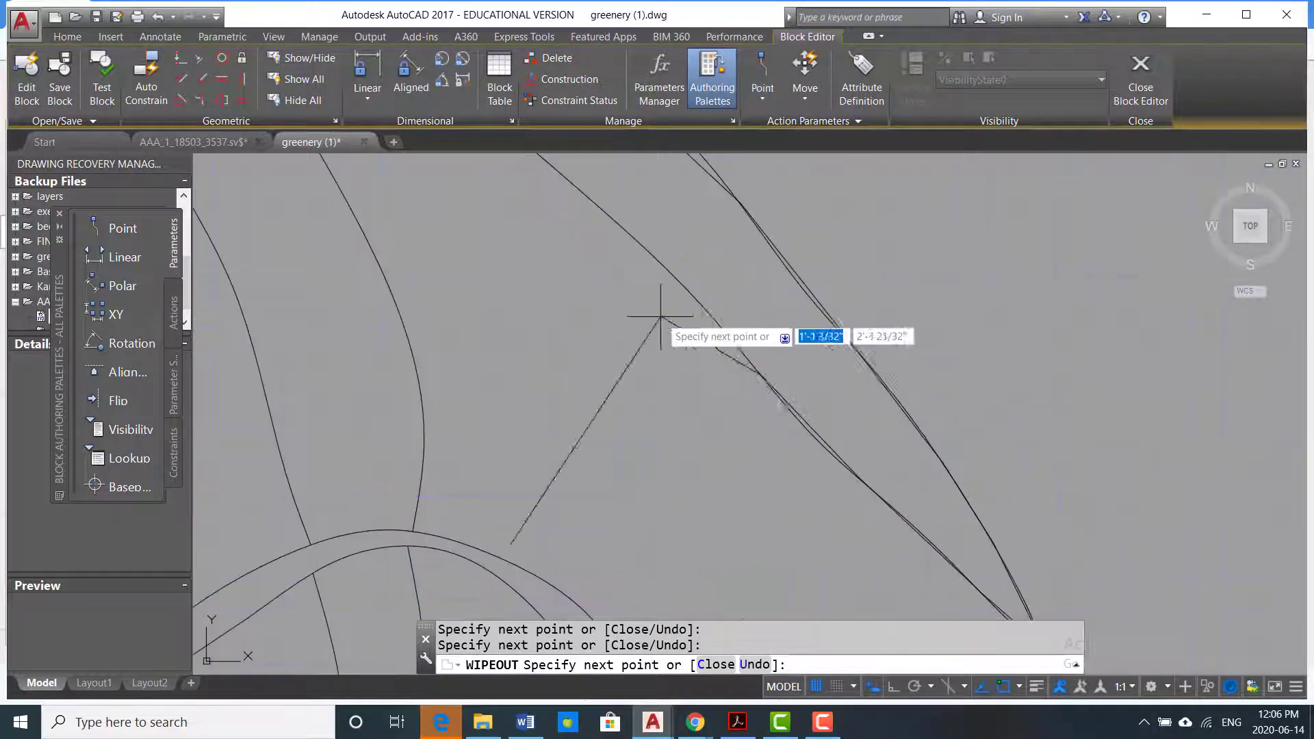
scroll(828, 440, up, 3)
click(829, 440)
click(755, 386)
click(625, 333)
click(560, 360)
- Trace the wipeout down the hanging fold's outer edge to the arched stem crossing below it
scroll(560, 360, down, 2)
middle_drag(560, 359, 459, 261)
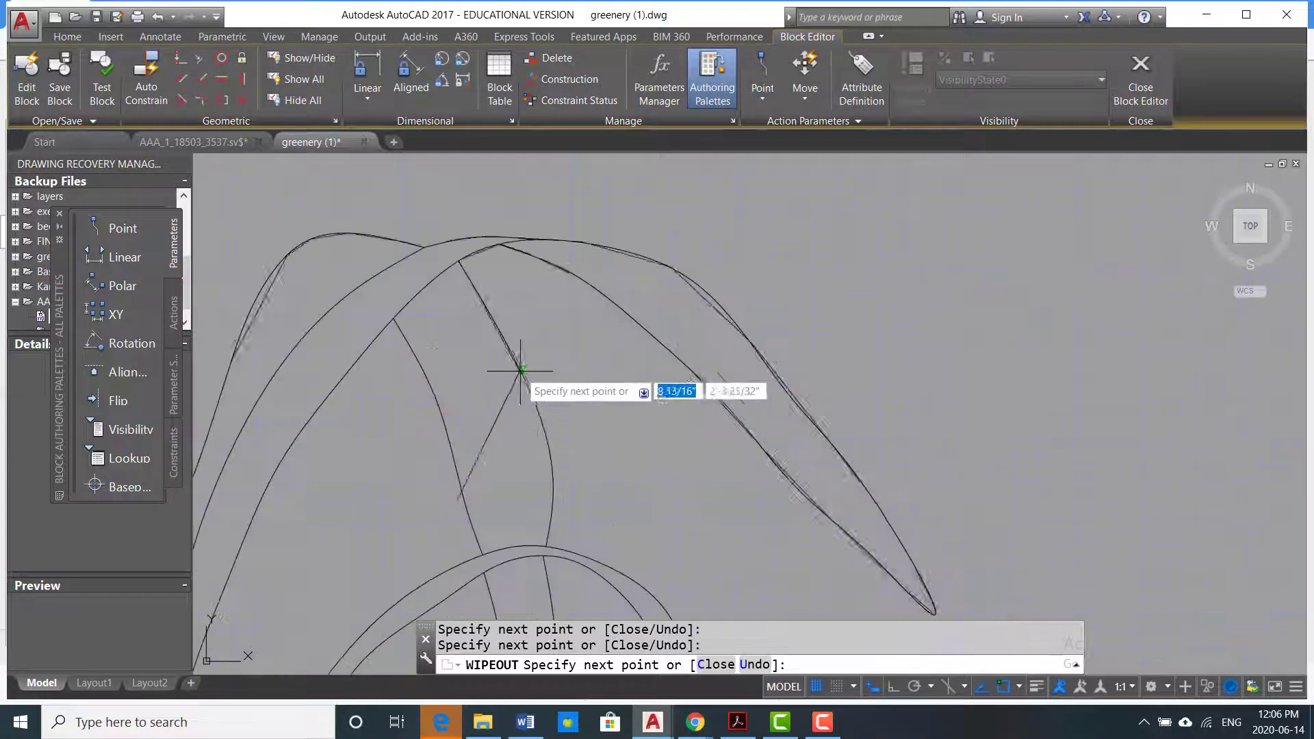
click(537, 405)
scroll(586, 440, up, 2)
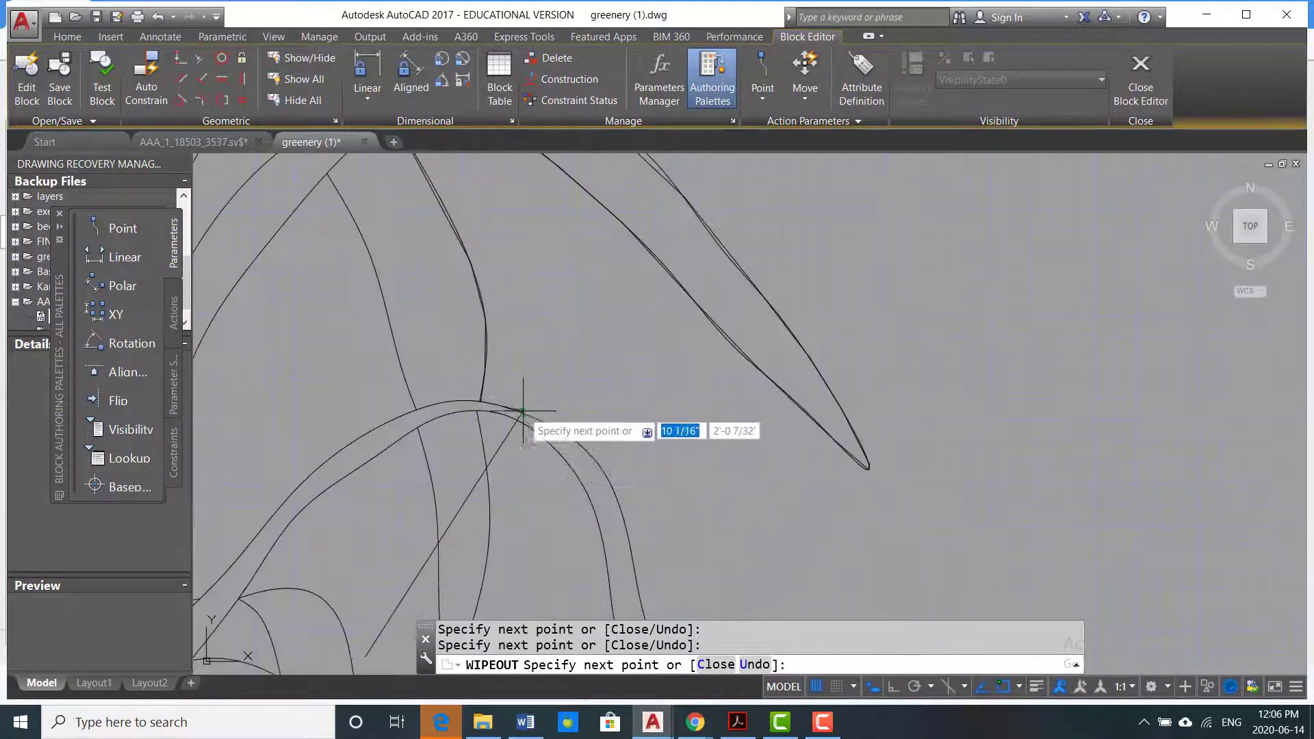
- Trace the wipeout down the arched leaf's outer edge to its tip, then back along its underside and around the hanging fold
middle_drag(527, 429, 614, 400)
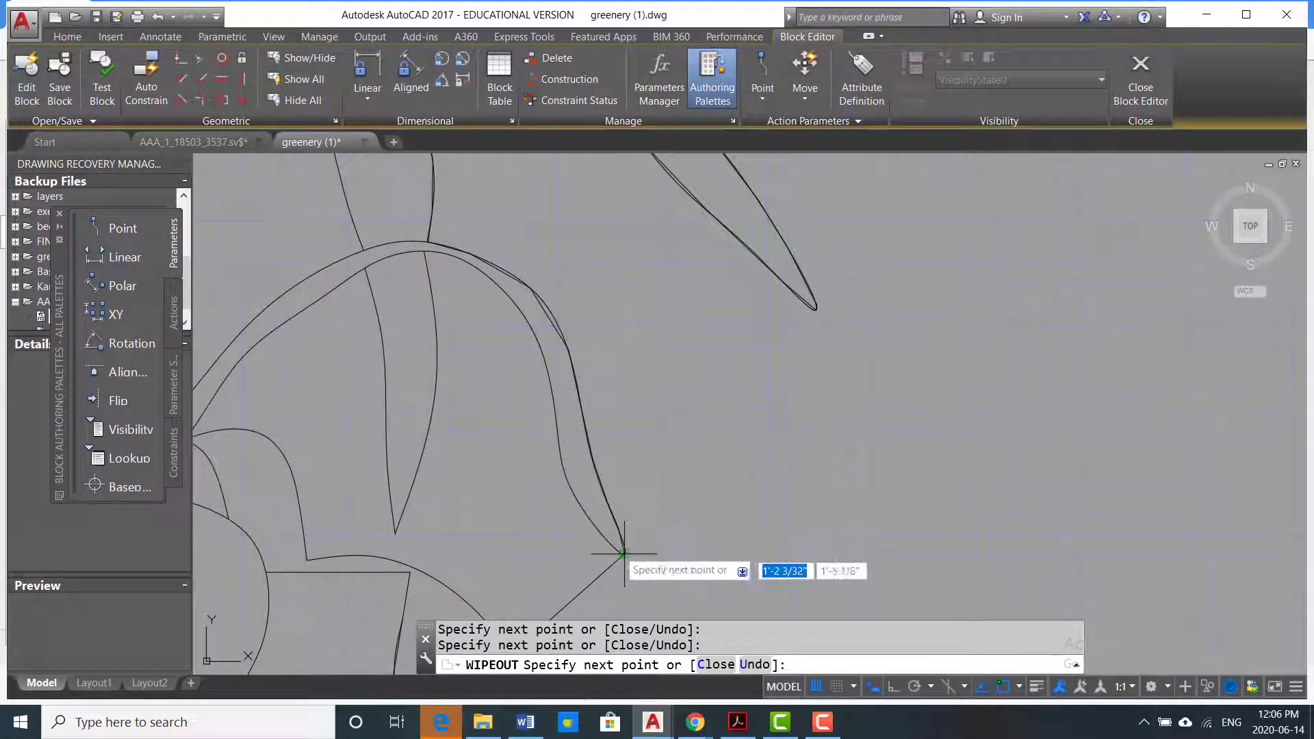
scroll(493, 280, up, 3)
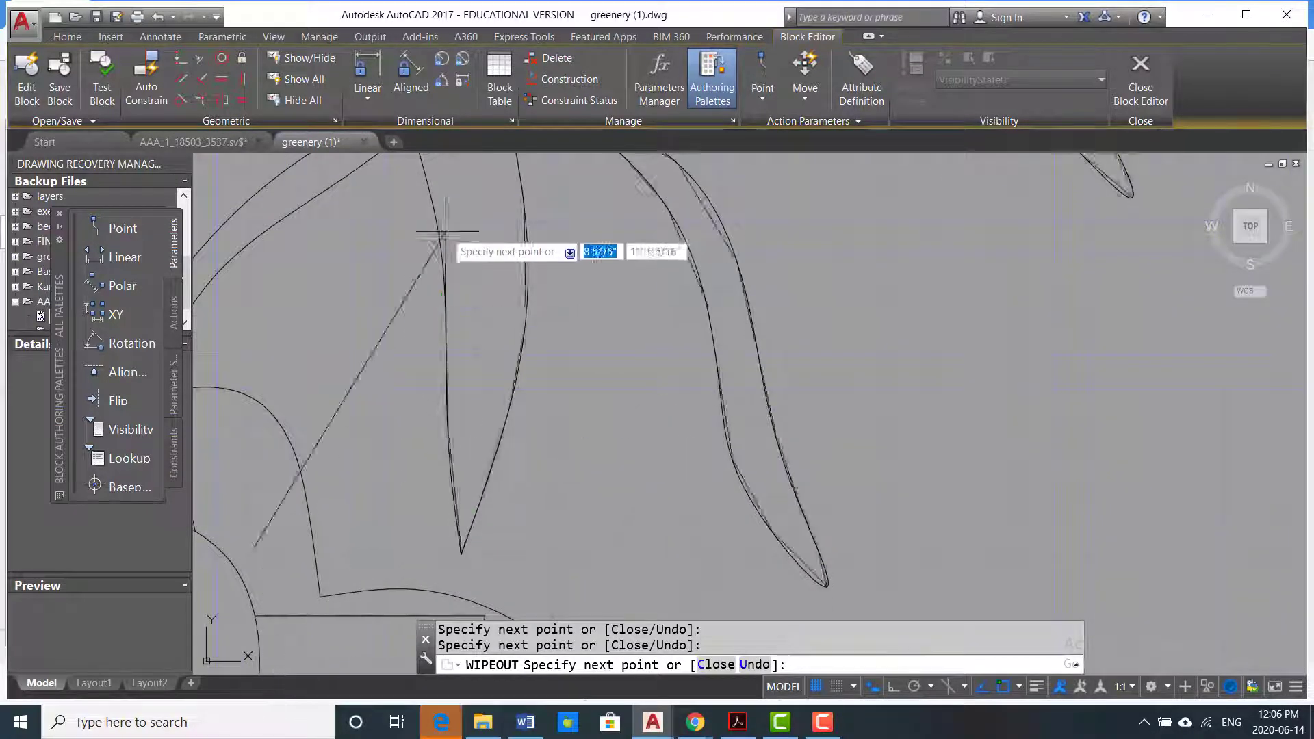
scroll(498, 362, down, 2)
scroll(494, 413, up, 2)
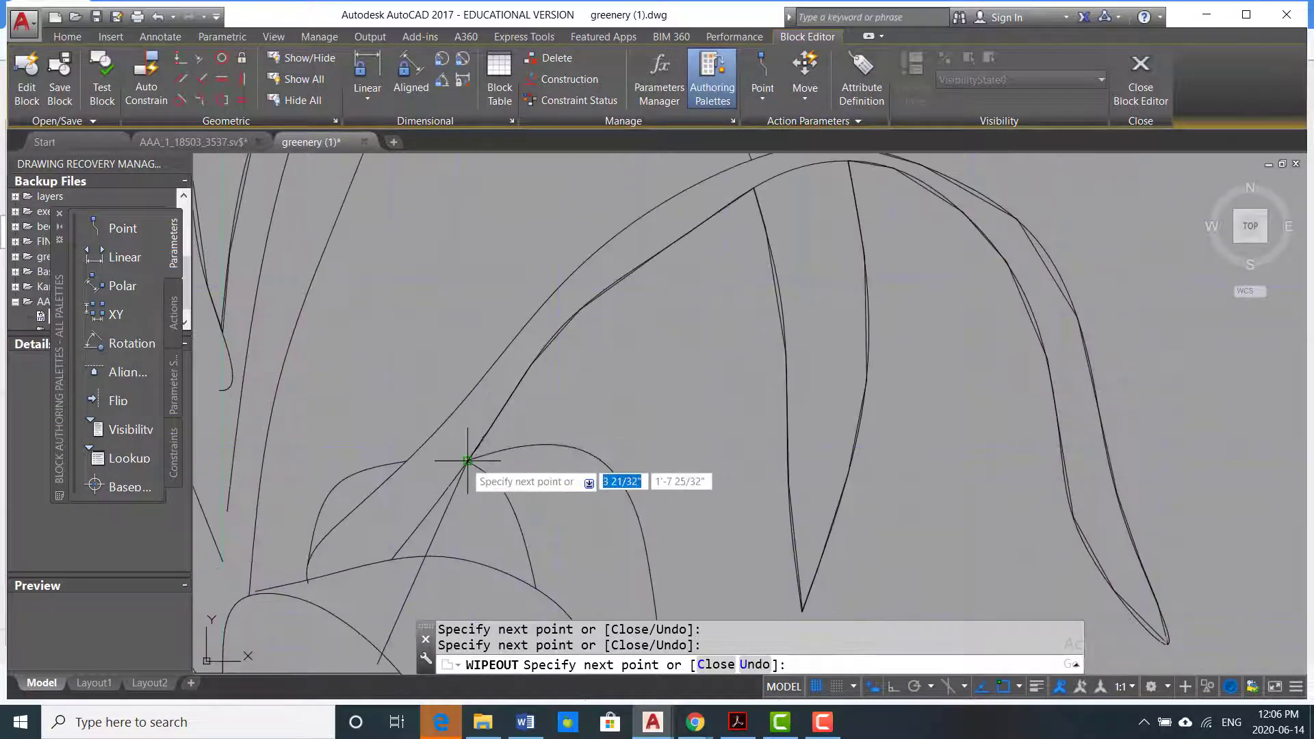
- Trace the wipeout over the small curled leaf and around the lower right leaf's tip, back up to the pot rim
middle_drag(860, 566, 782, 312)
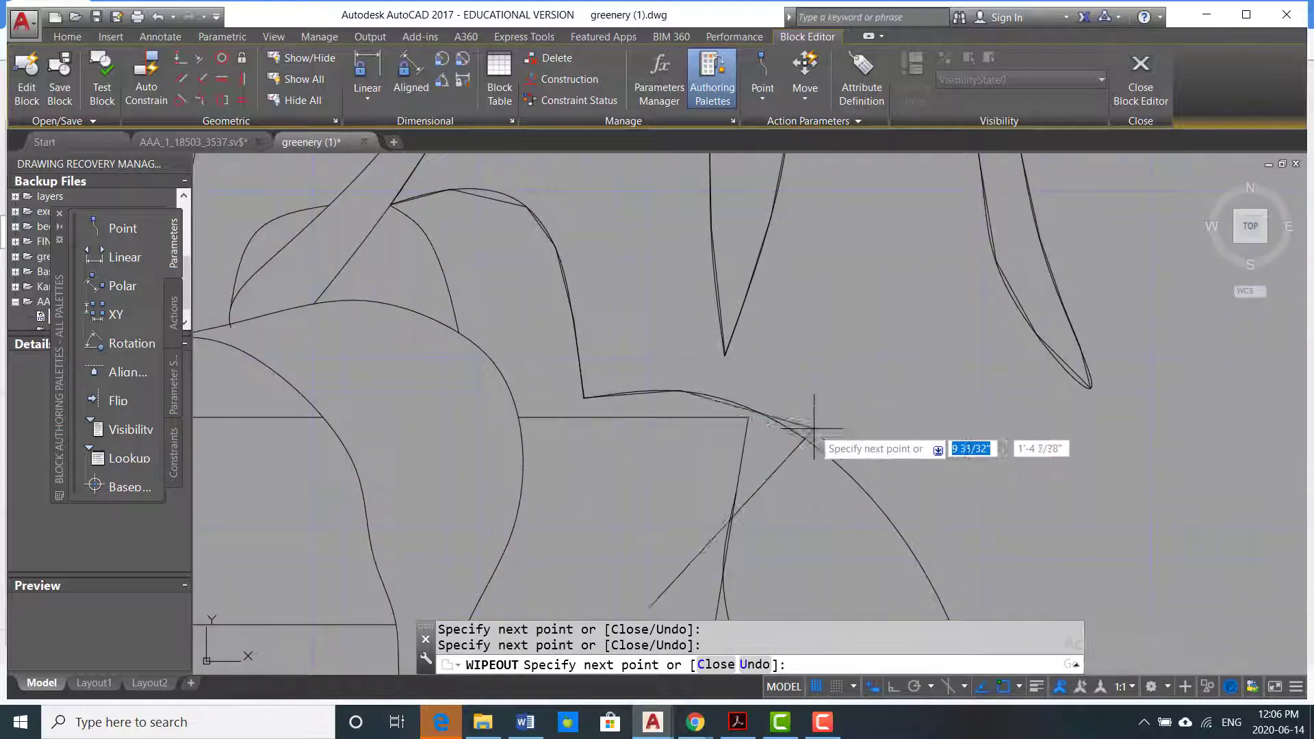
scroll(763, 329, down, 4)
scroll(830, 484, up, 6)
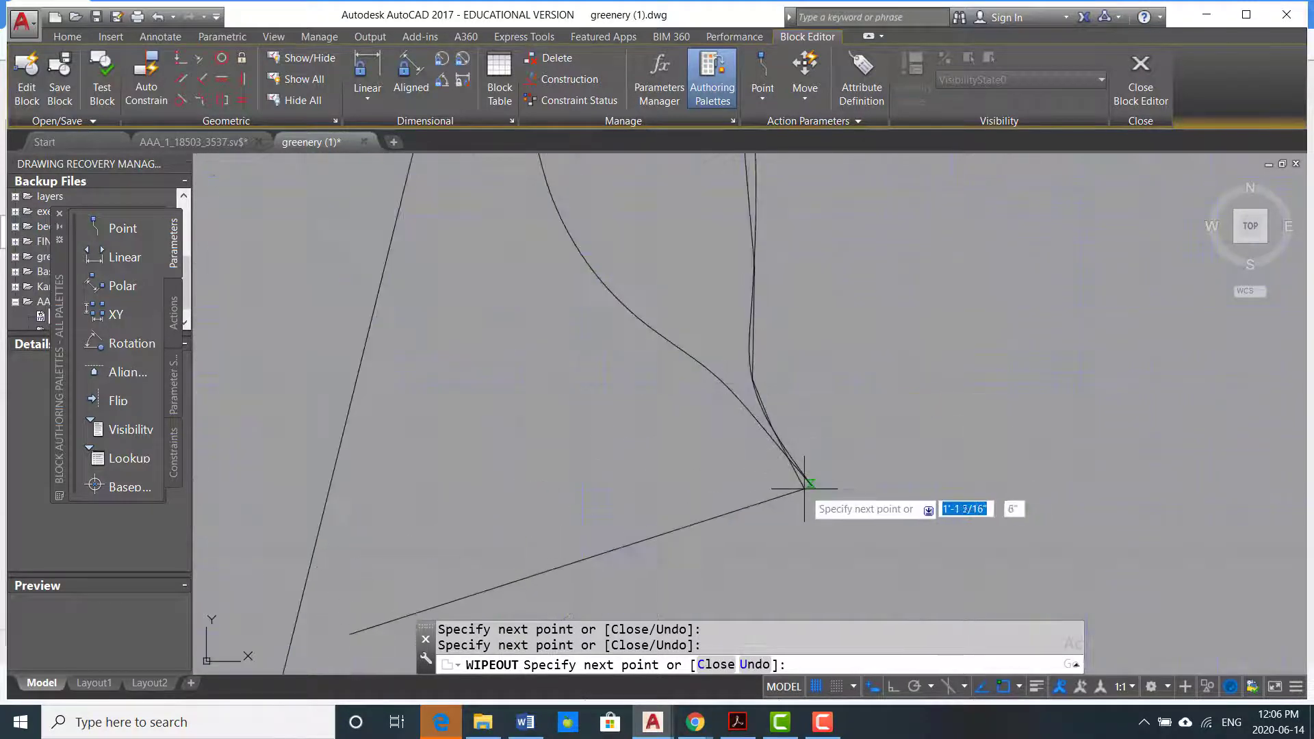
scroll(681, 430, down, 3)
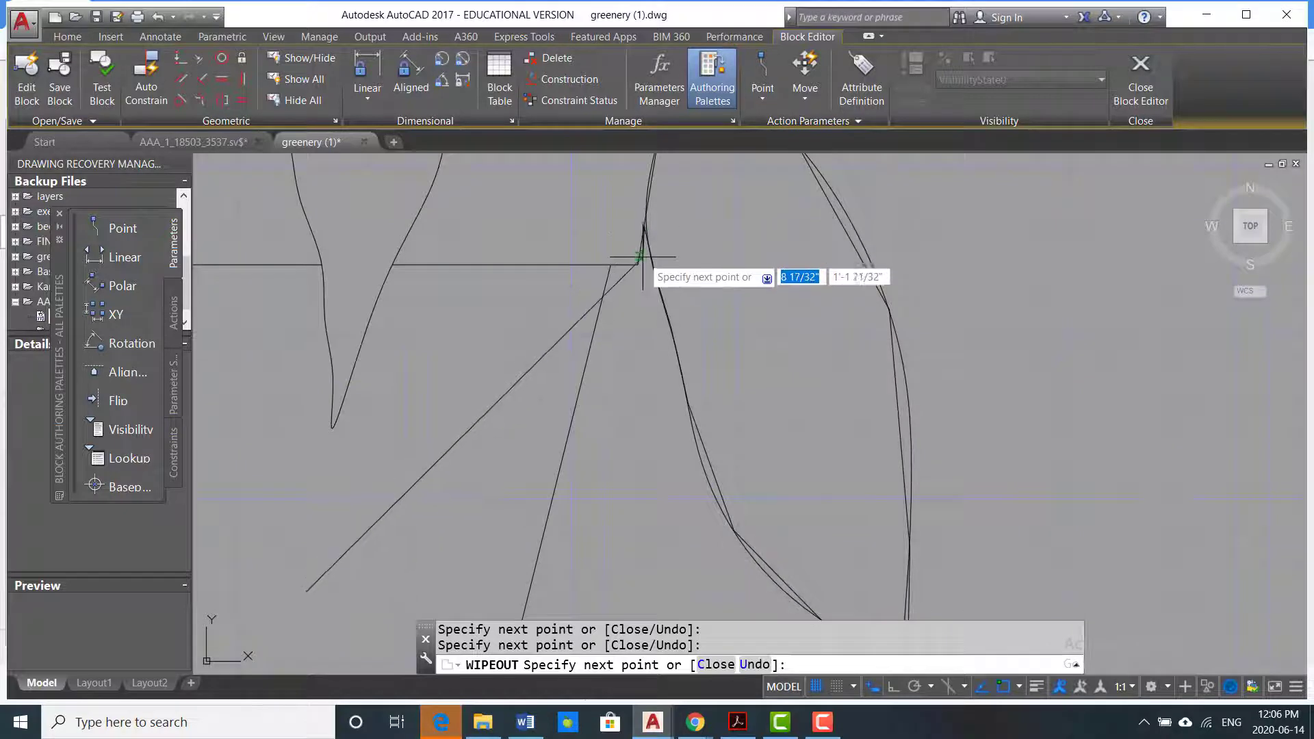
- Trace the wipeout down the pot's right side to its bottom corner and finish the outline
scroll(598, 308, down, 5)
scroll(587, 364, up, 4)
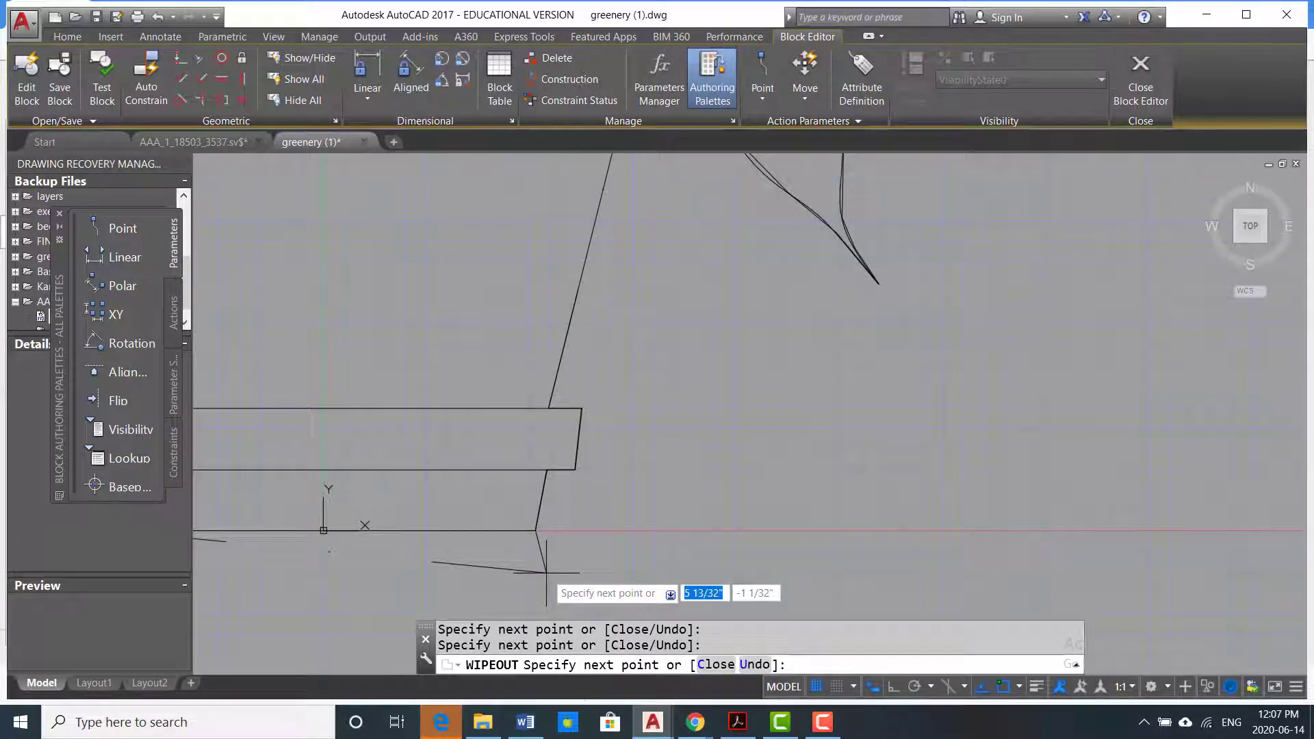
key(Return)
scroll(573, 520, down, 4)
scroll(369, 397, up, 2)
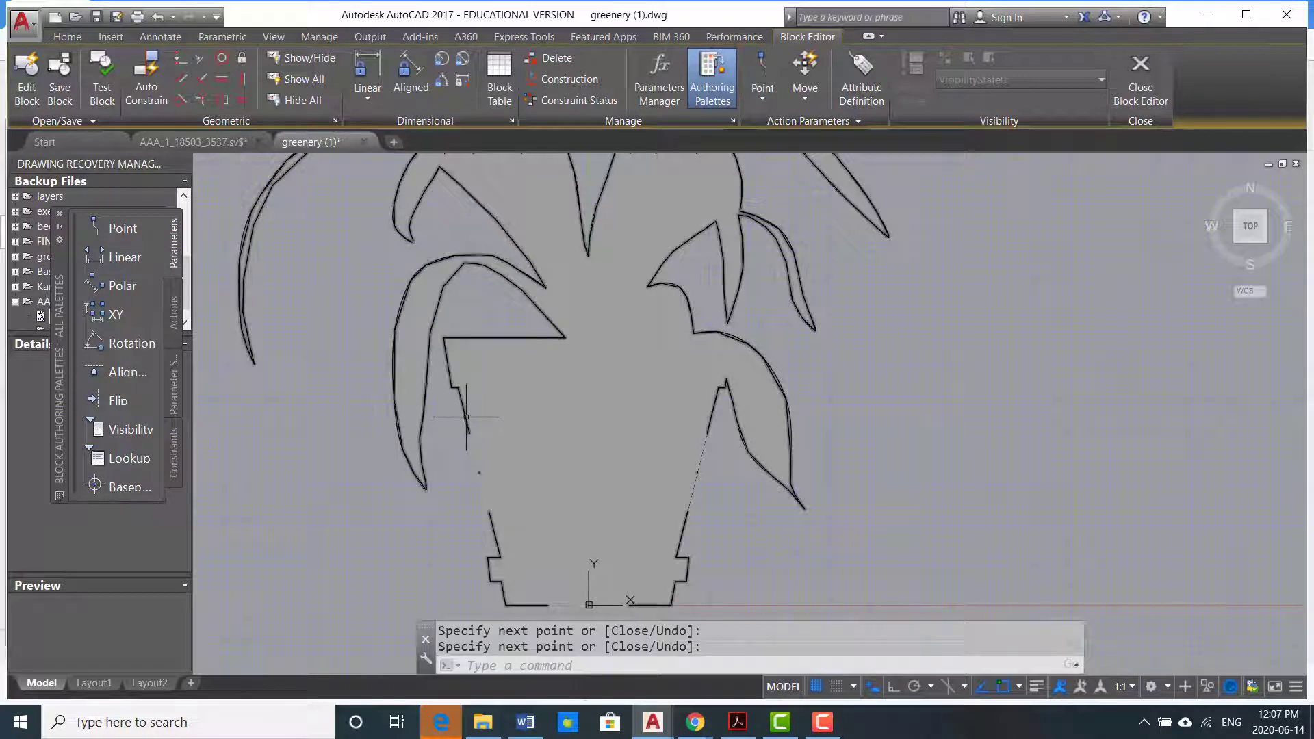
- Set the linetype of everything in the block, including the wipeout, to ByLayer
key(ctrl+a)
click(67, 38)
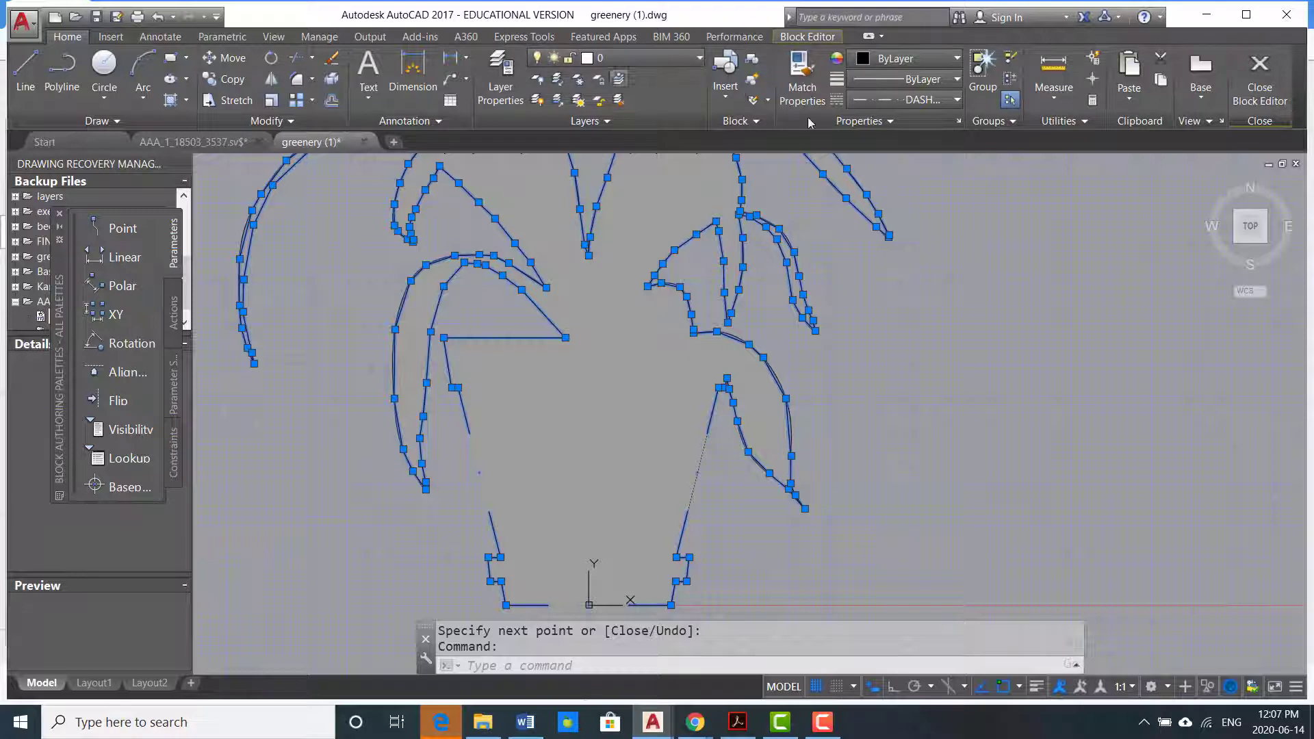
click(958, 100)
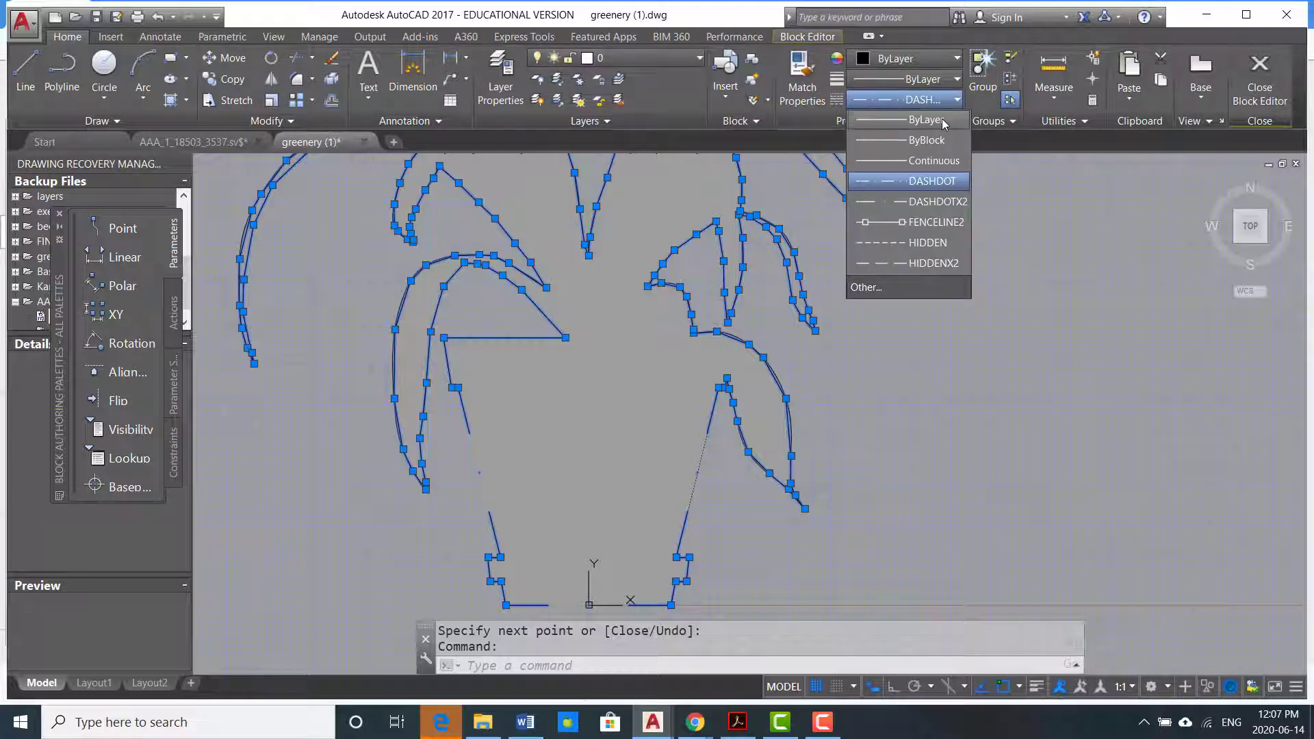
click(944, 116)
key(Escape)
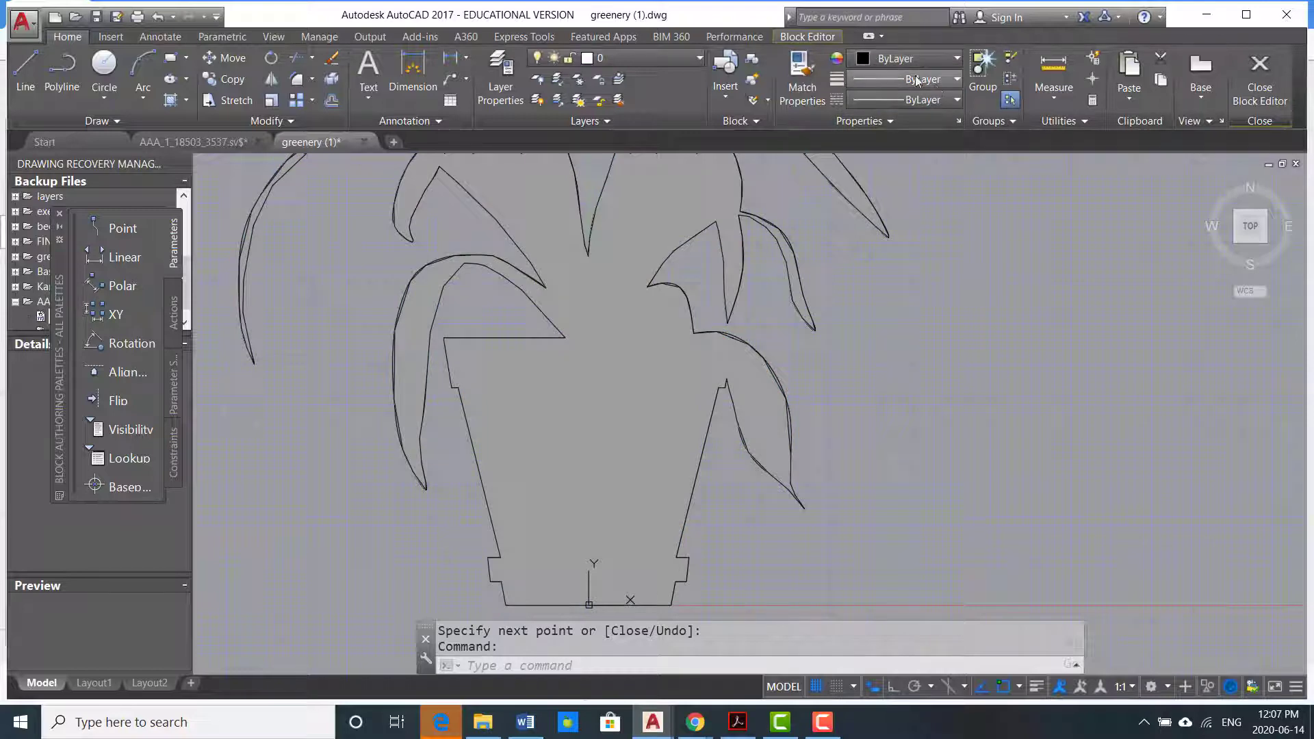
- Send the plant's wipeout to the back of the draw order behind the leaf and pot linework
key(ctrl+a)
click(939, 293)
click(968, 387)
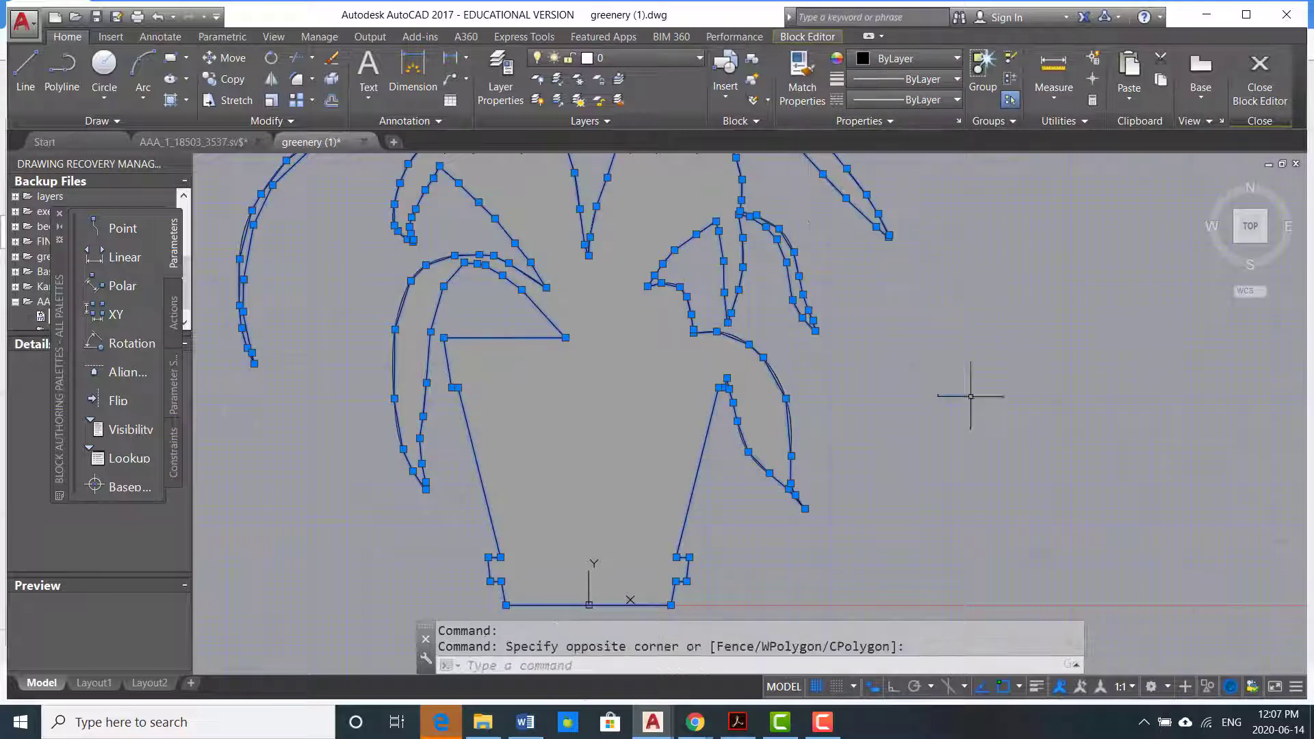
scroll(807, 329, down, 2)
scroll(800, 369, down, 2)
scroll(740, 446, up, 2)
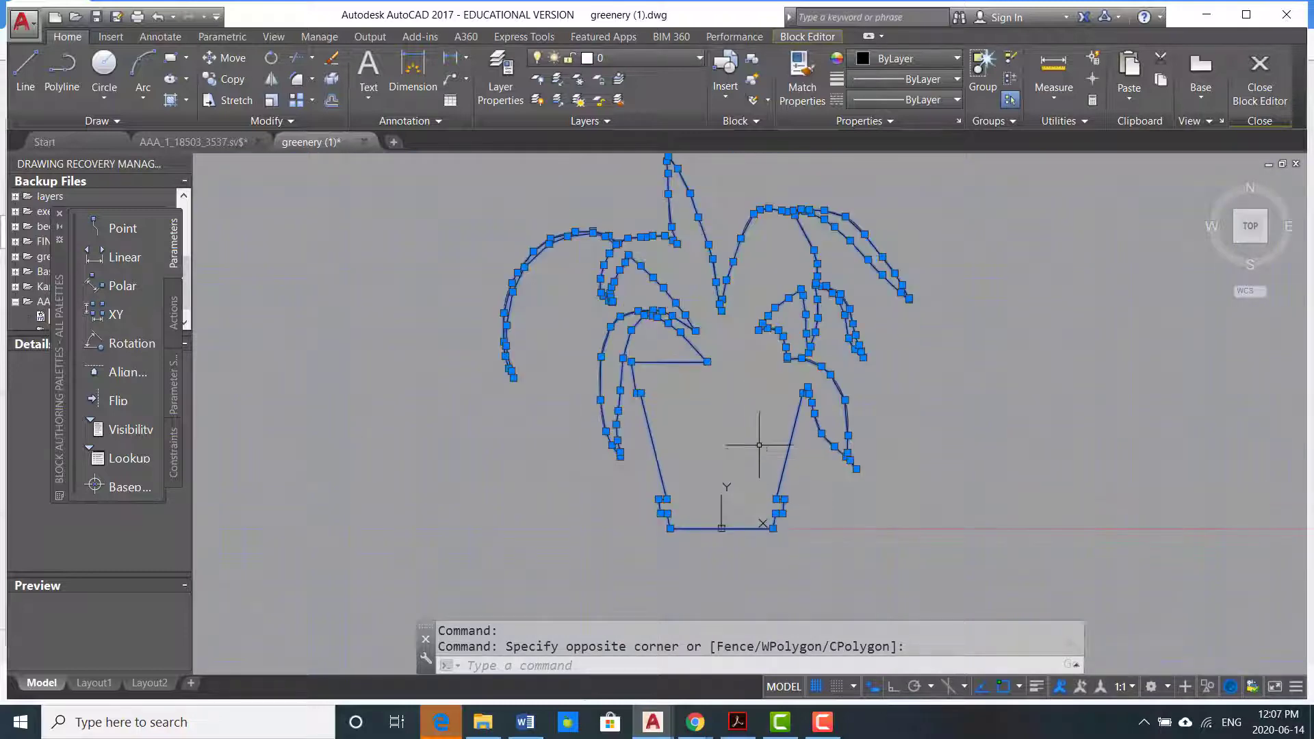
right_click(681, 366)
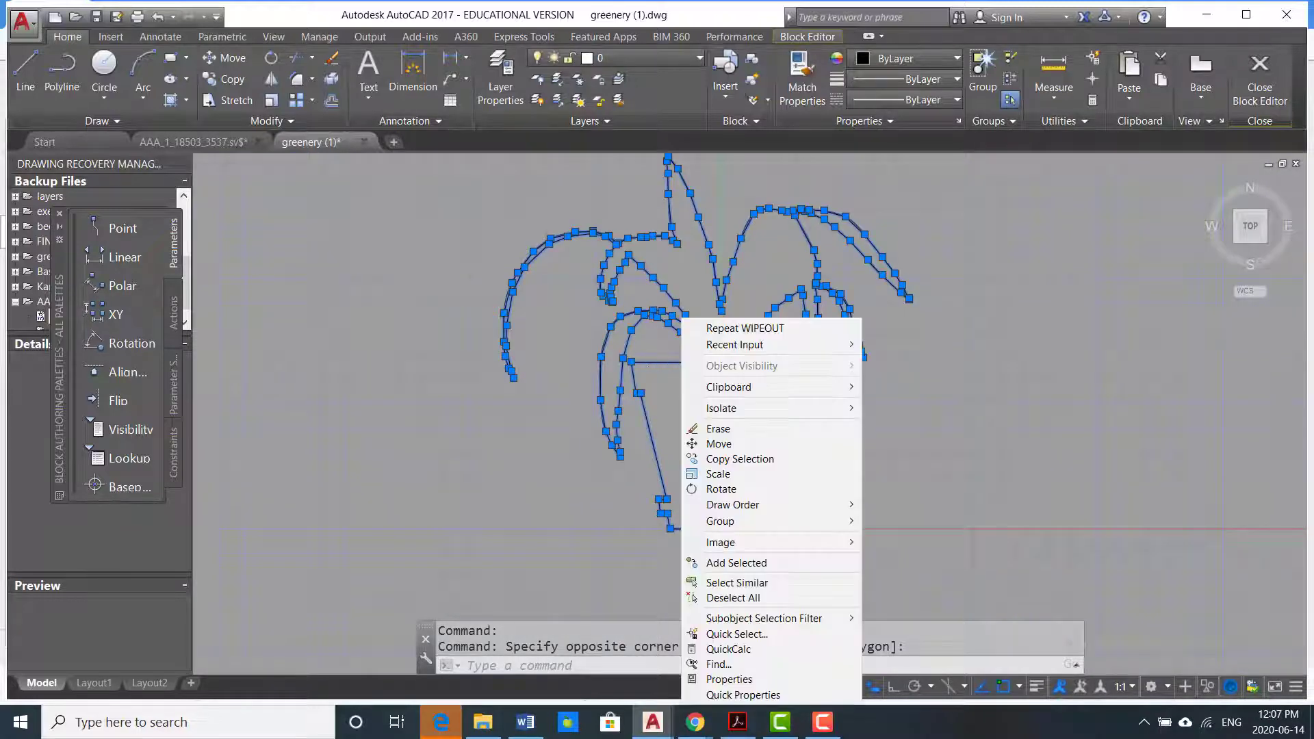
mouse_move(744, 506)
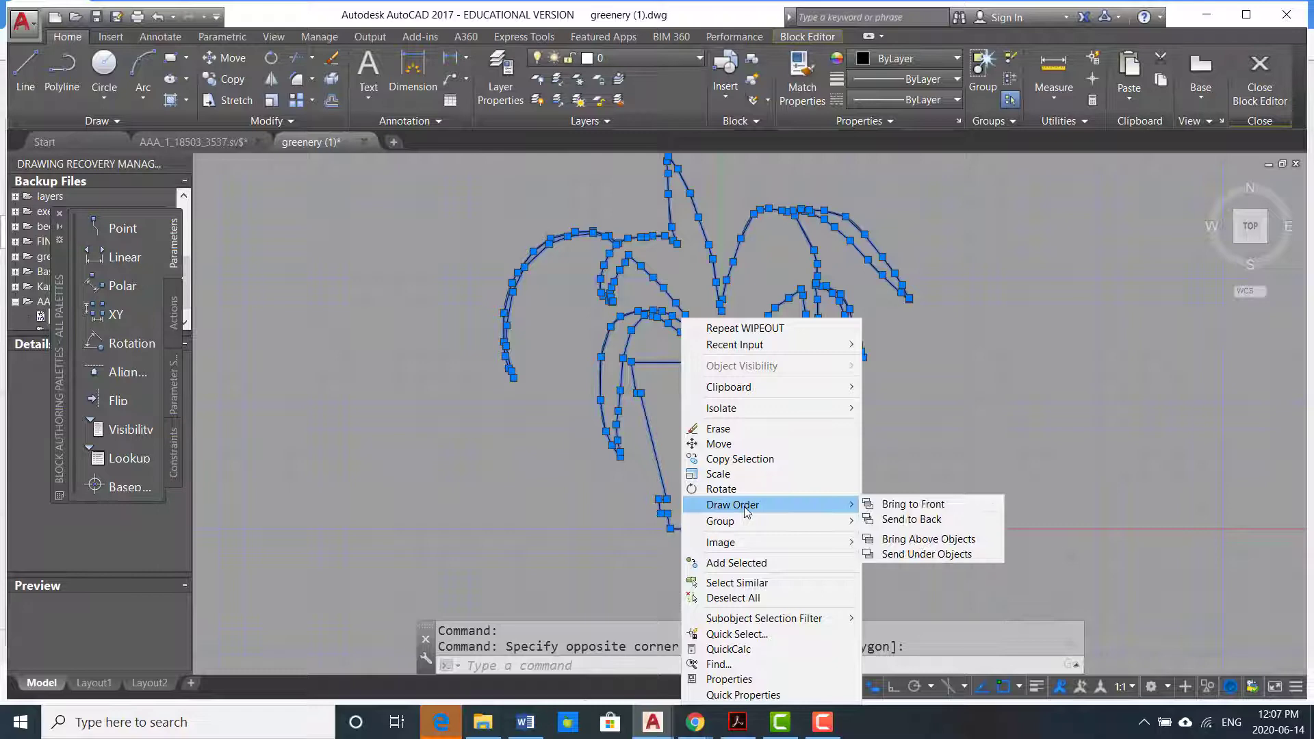
click(912, 520)
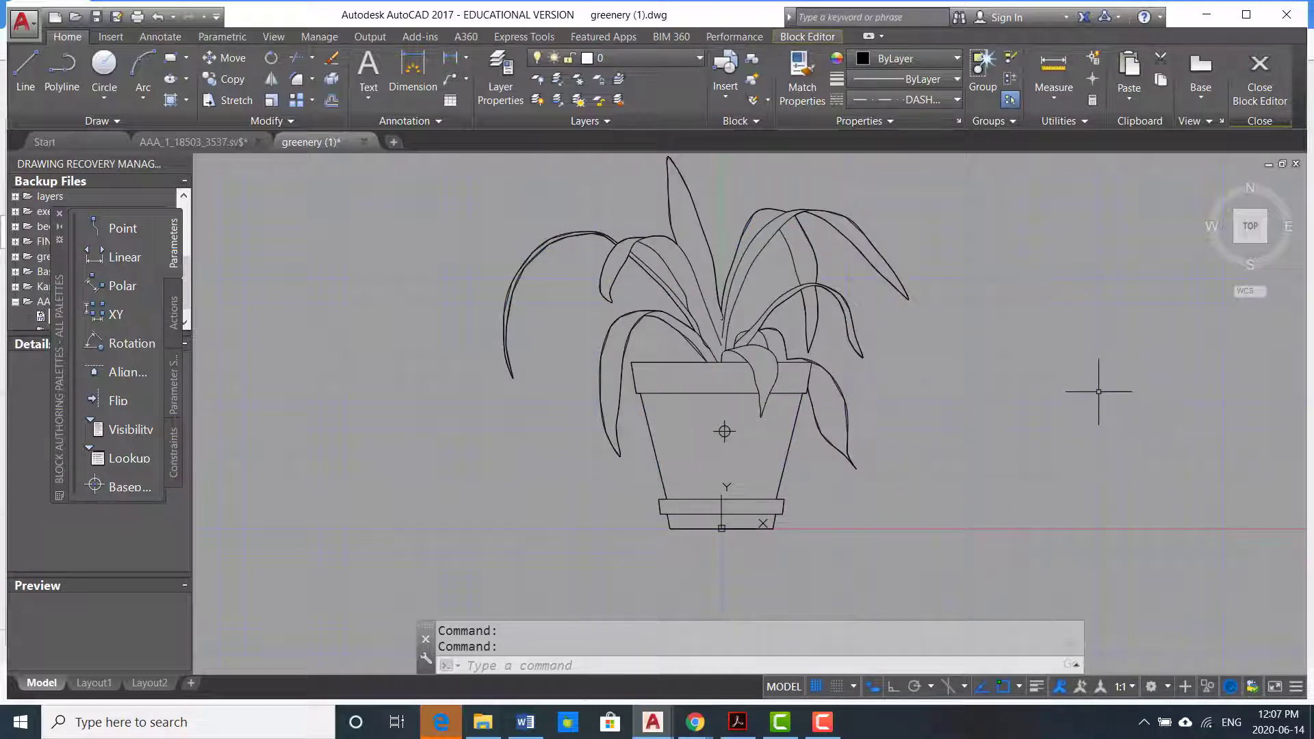
- Scale the whole plant with its wipeout, using the midpoint of the pot's bottom edge as the base point
scroll(991, 357, down, 2)
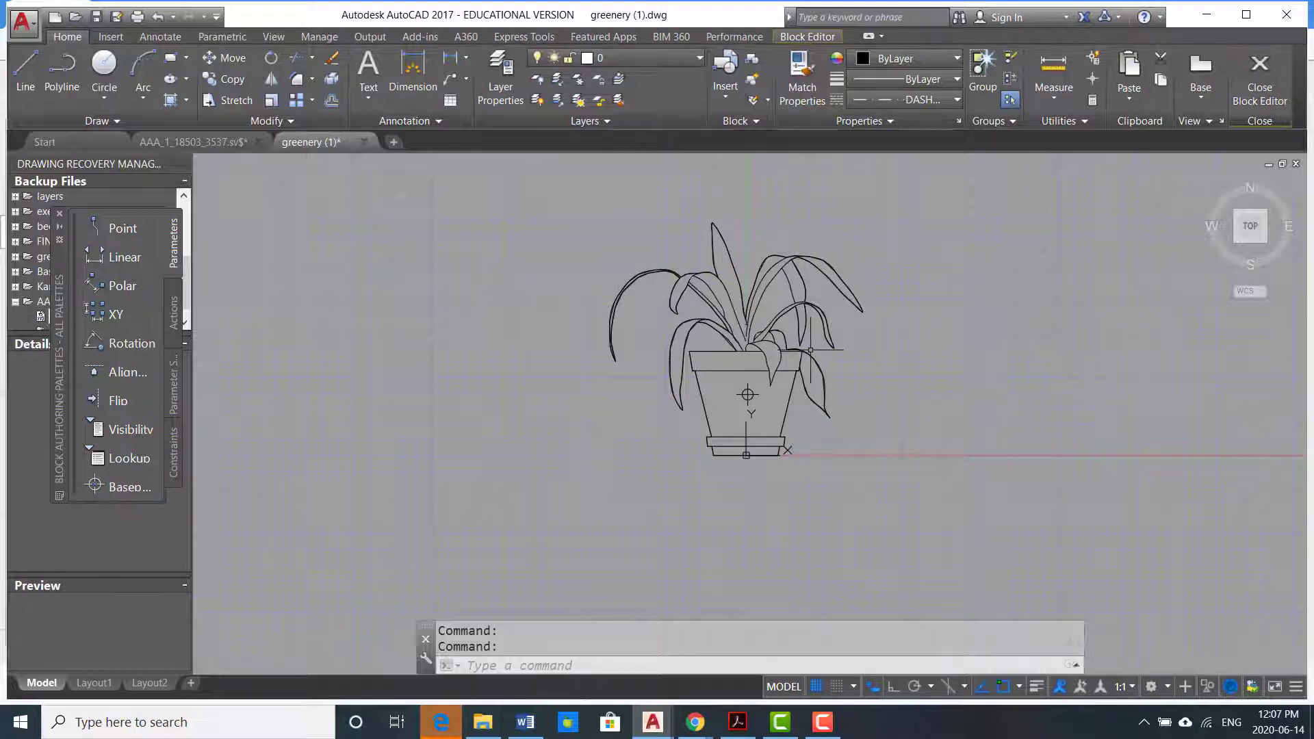
scroll(732, 353, up, 2)
scroll(685, 352, up, 4)
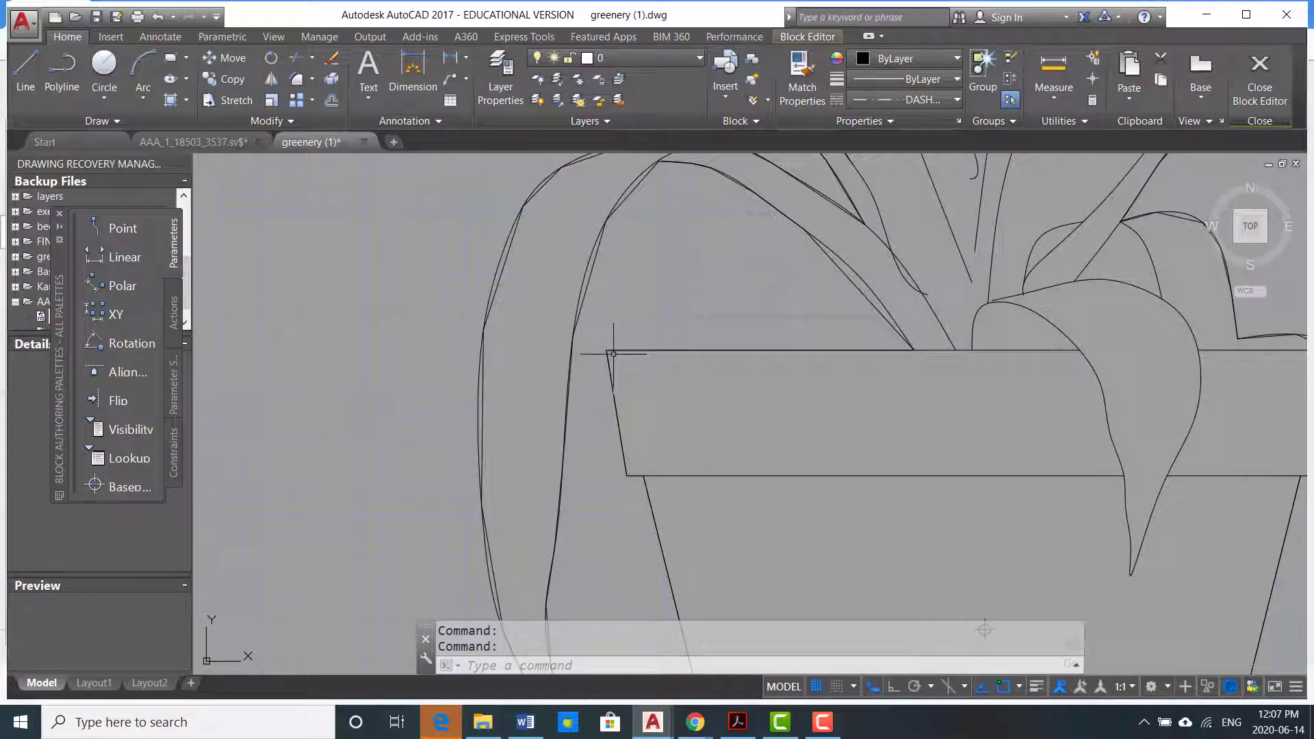
scroll(613, 354, down, 3)
middle_drag(613, 354, 475, 347)
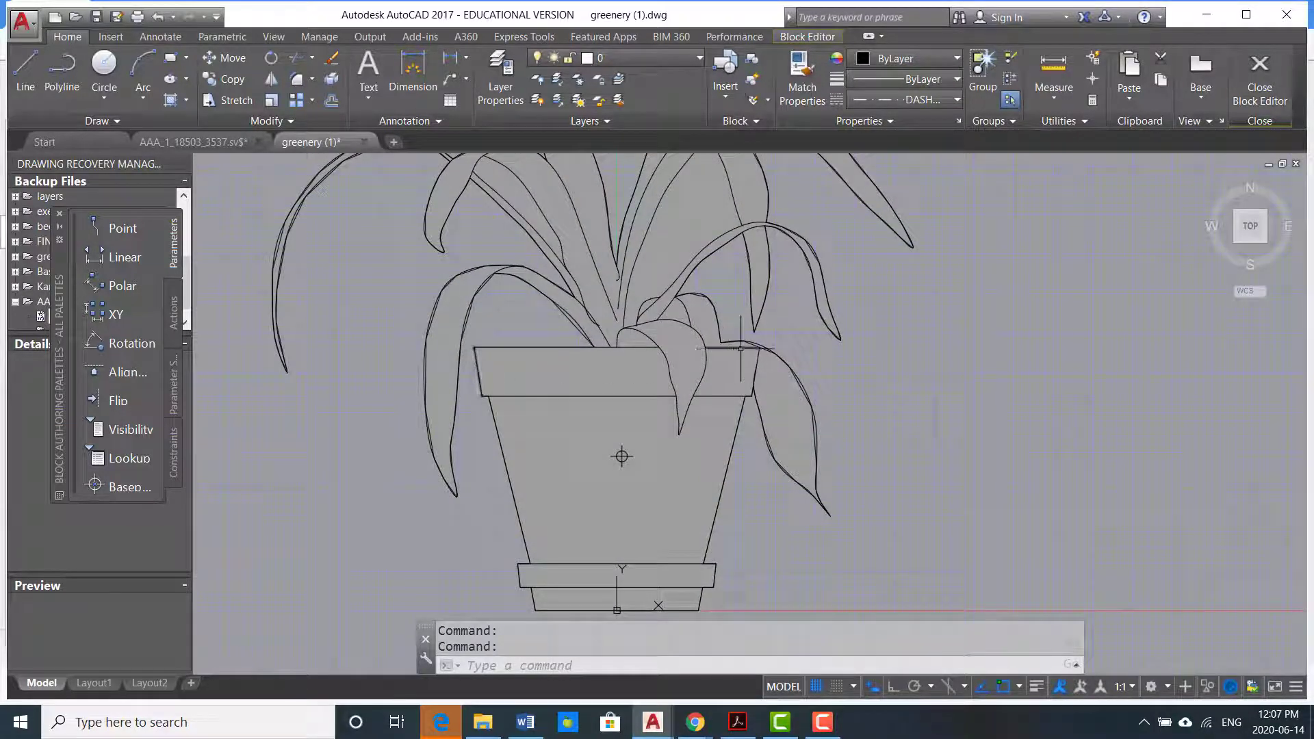
scroll(757, 349, down, 4)
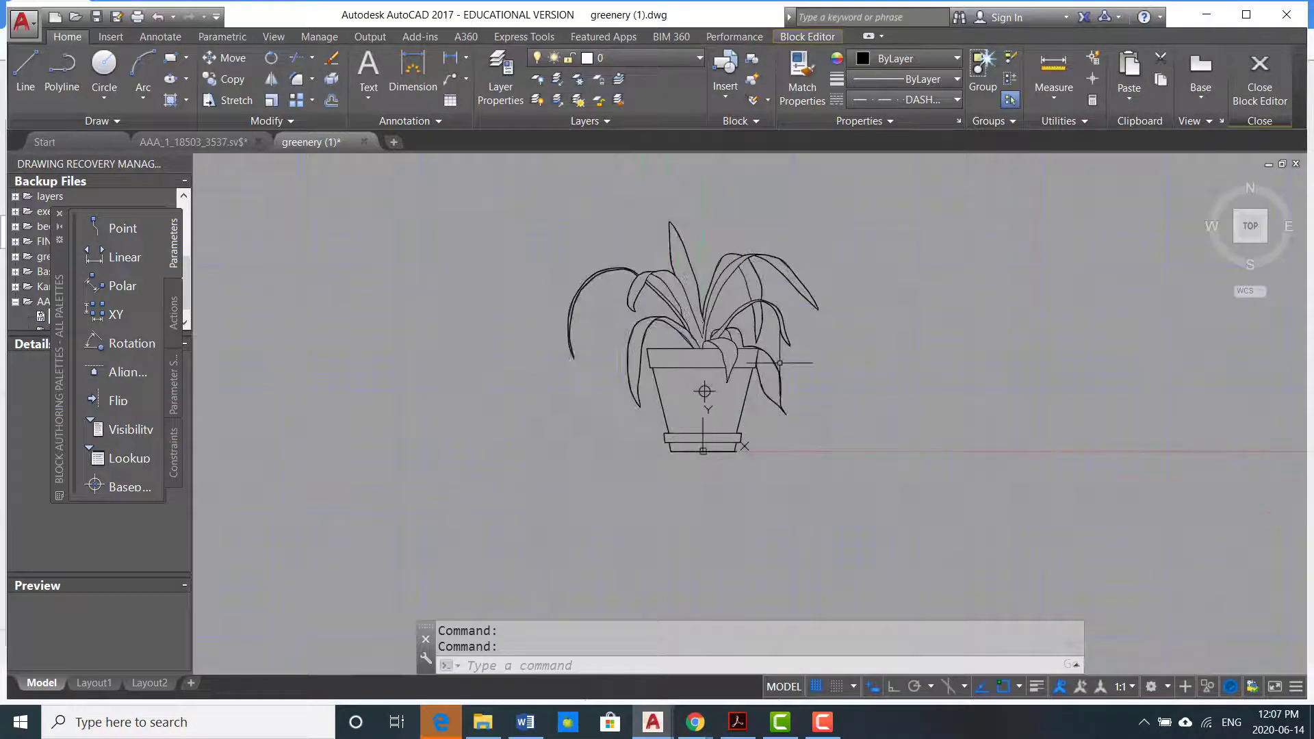
text(sc)
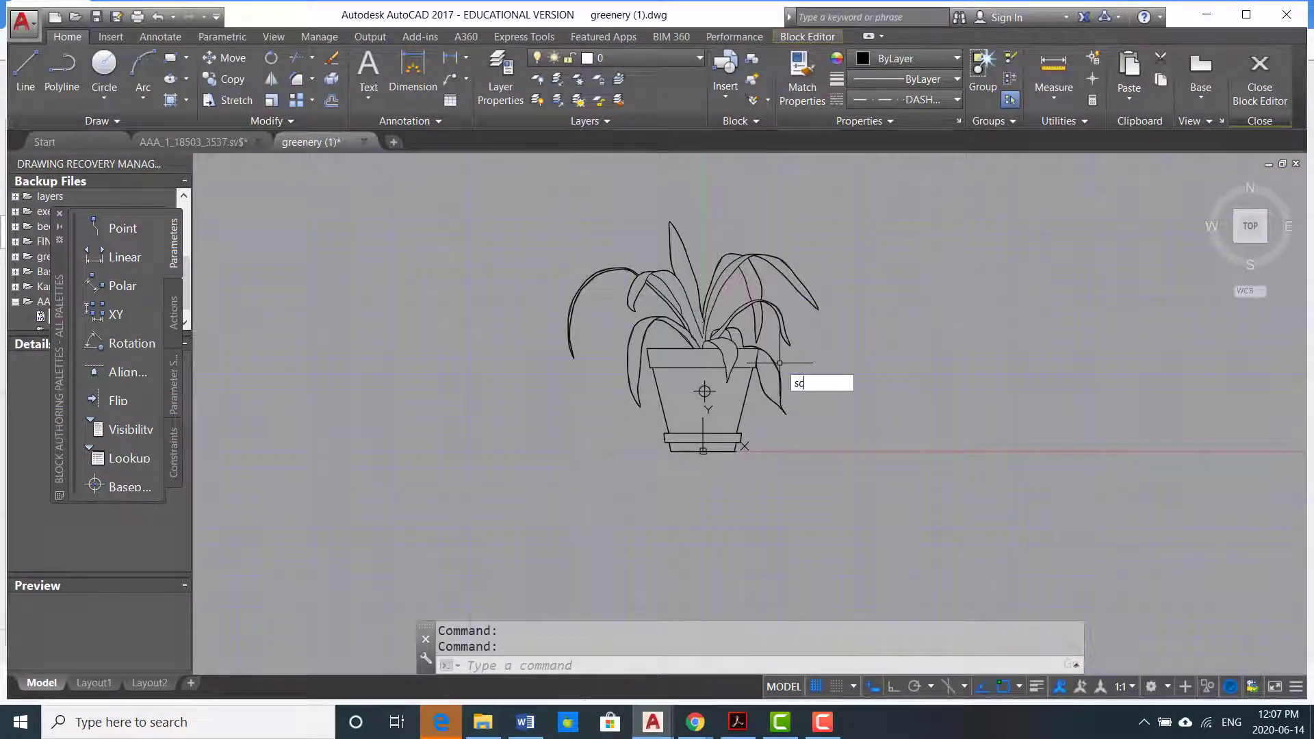
key(Return)
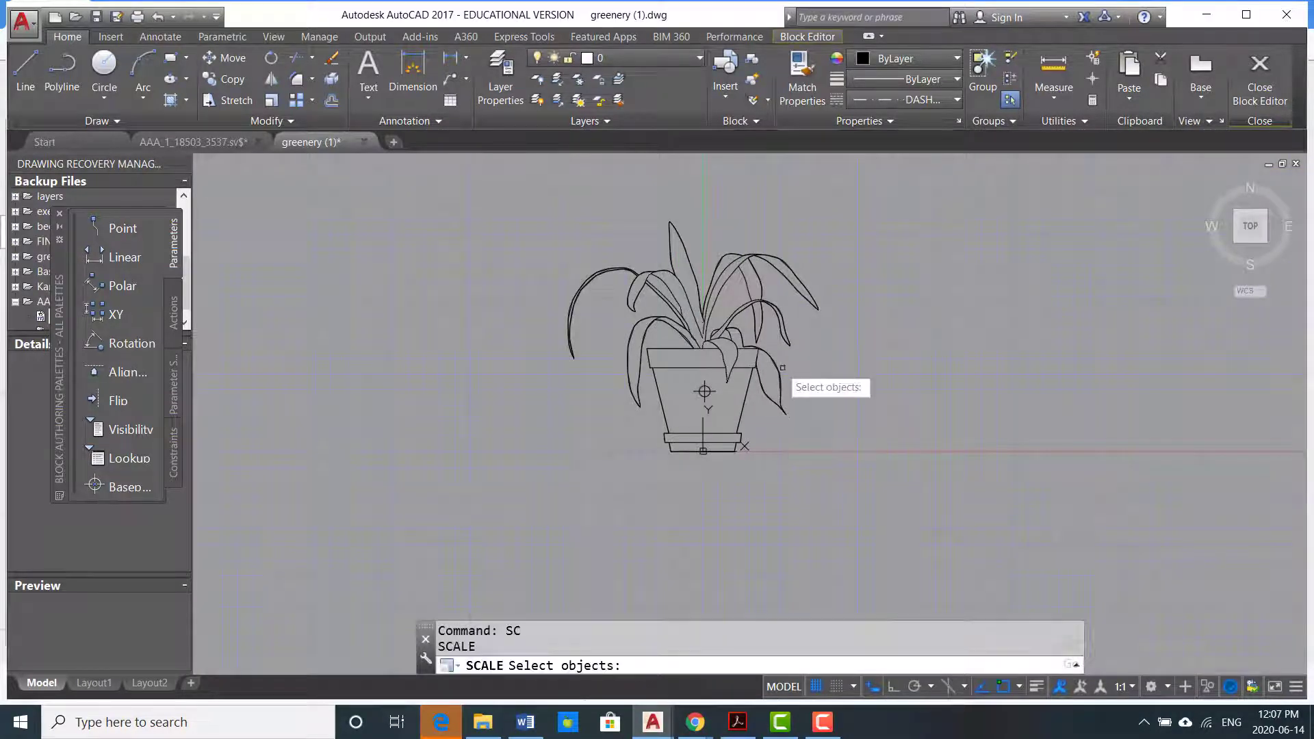
click(912, 204)
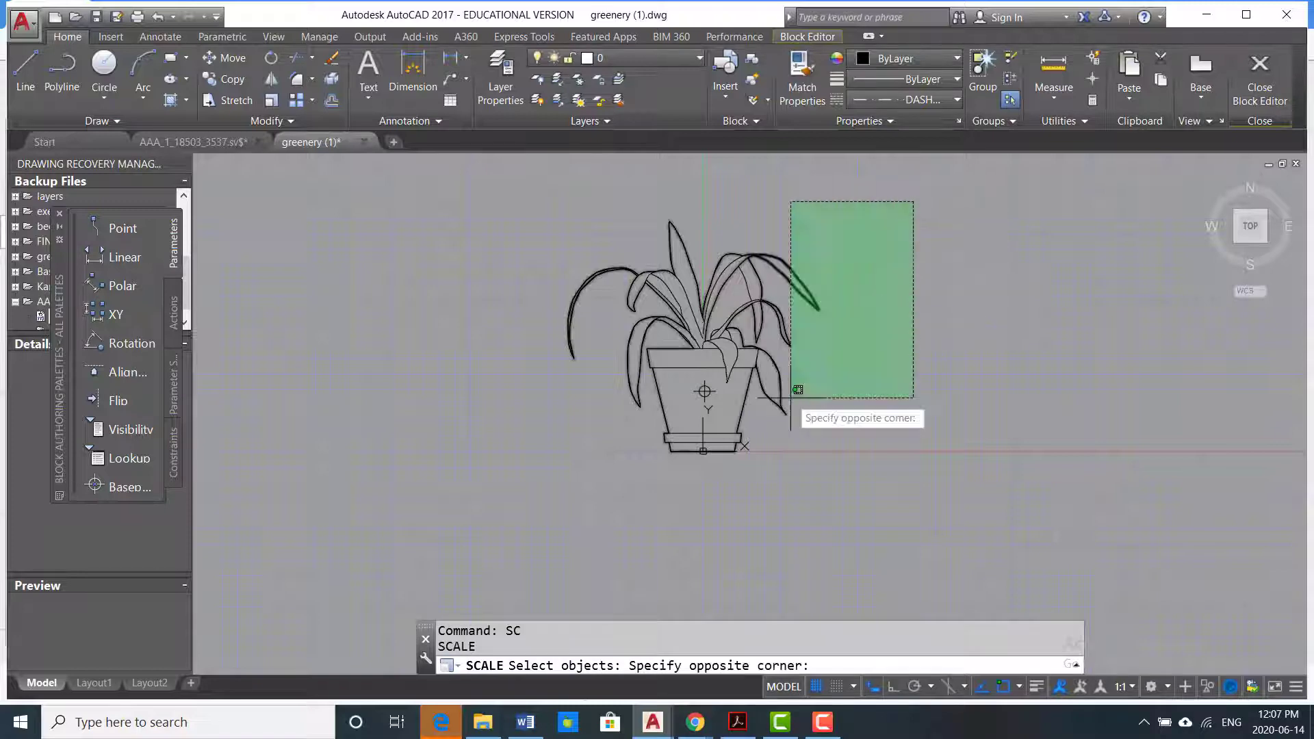
click(479, 506)
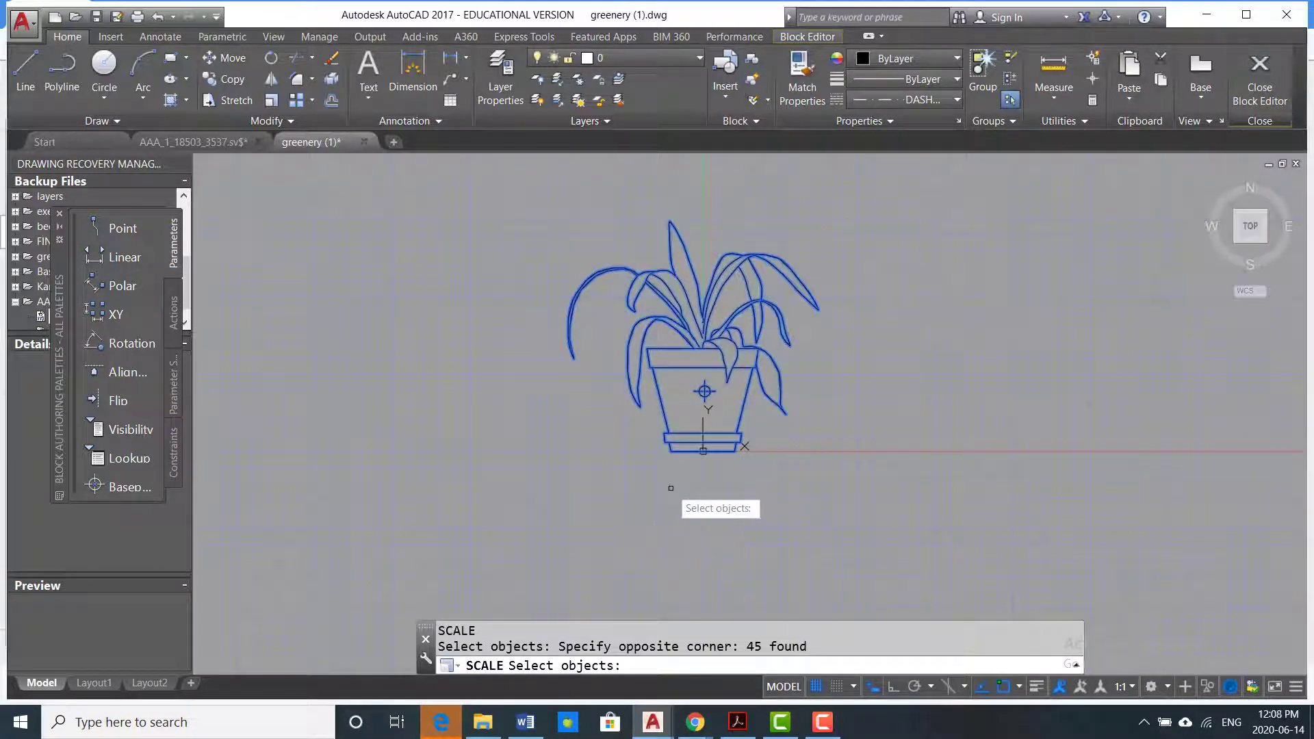
key(Return)
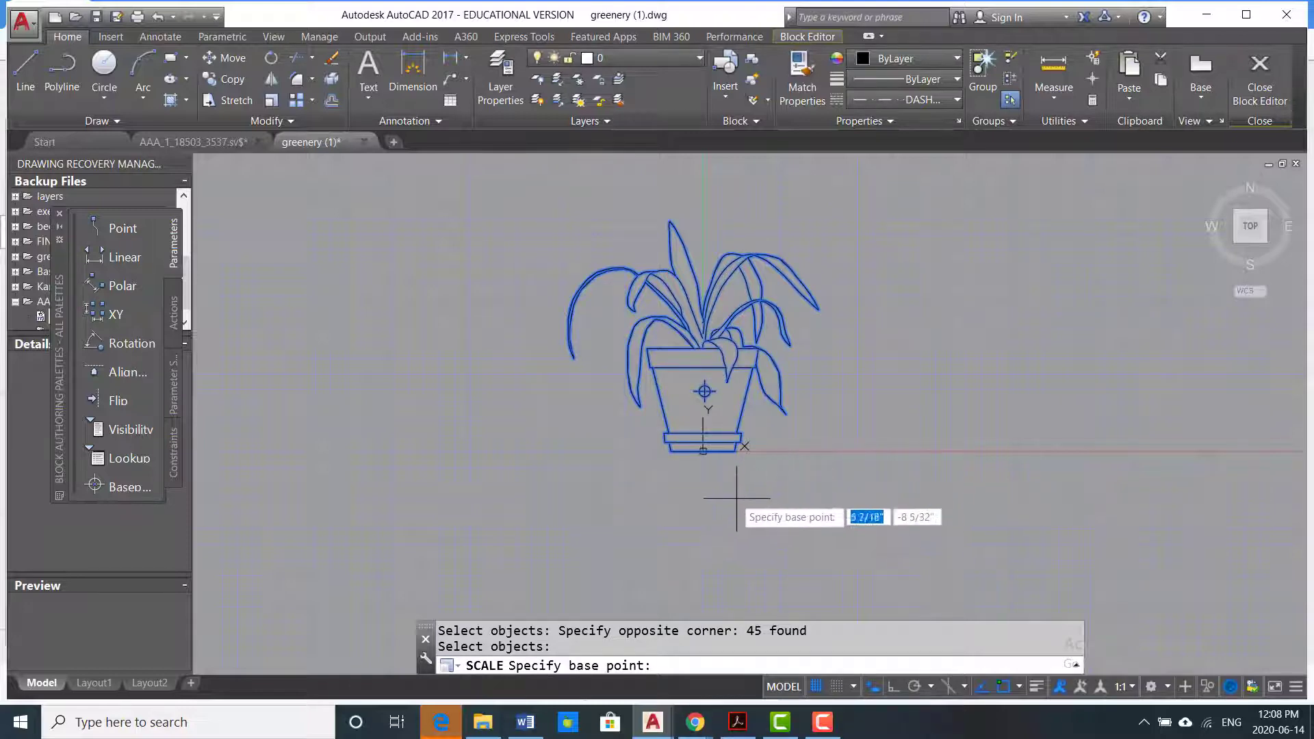
scroll(732, 481, up, 6)
middle_drag(617, 357, 861, 429)
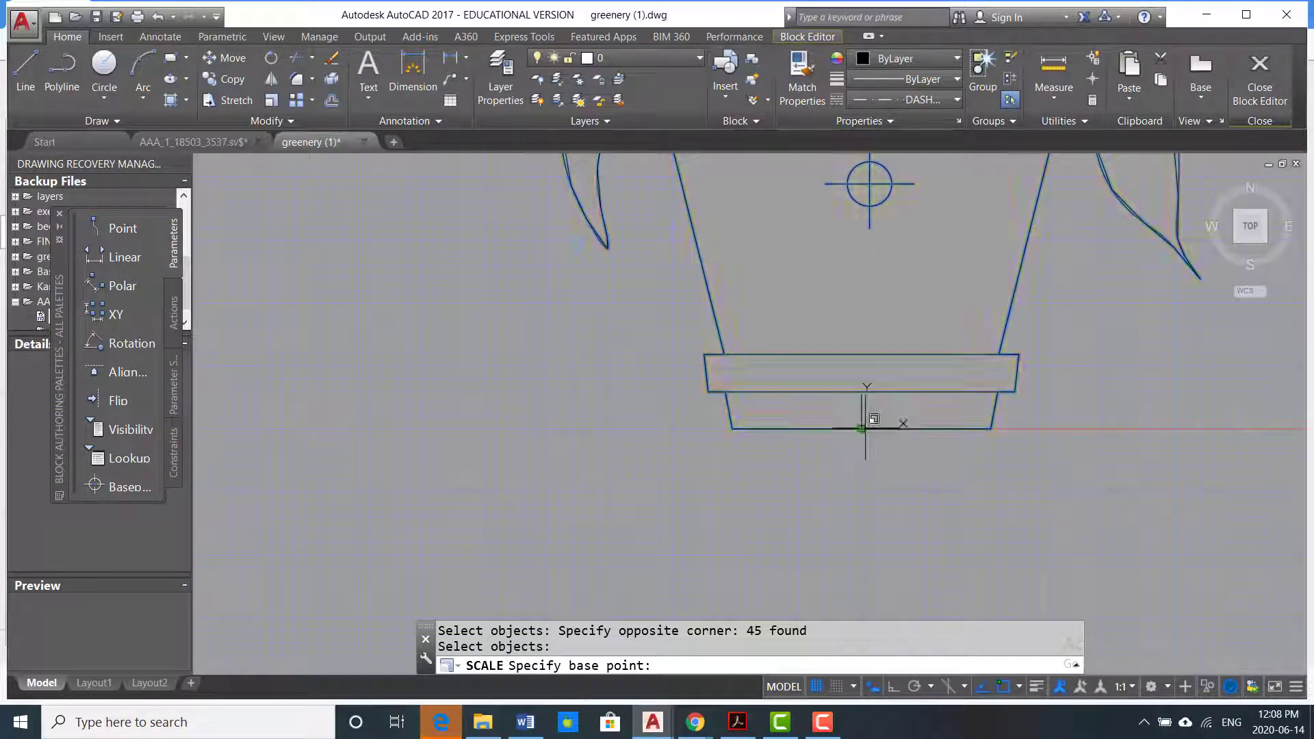
click(861, 429)
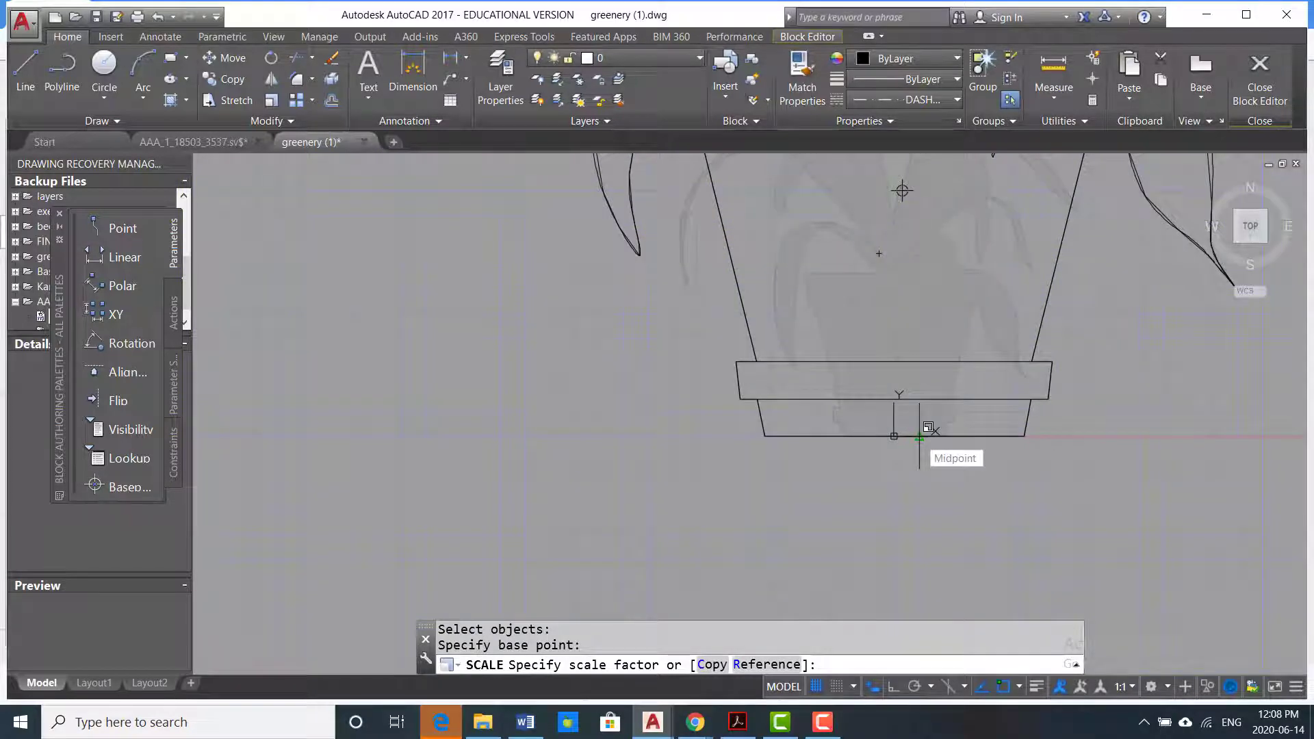
- Use the pot rim's top edge, corner to corner, as the scale reference and set its new length to 18 inches
text(r)
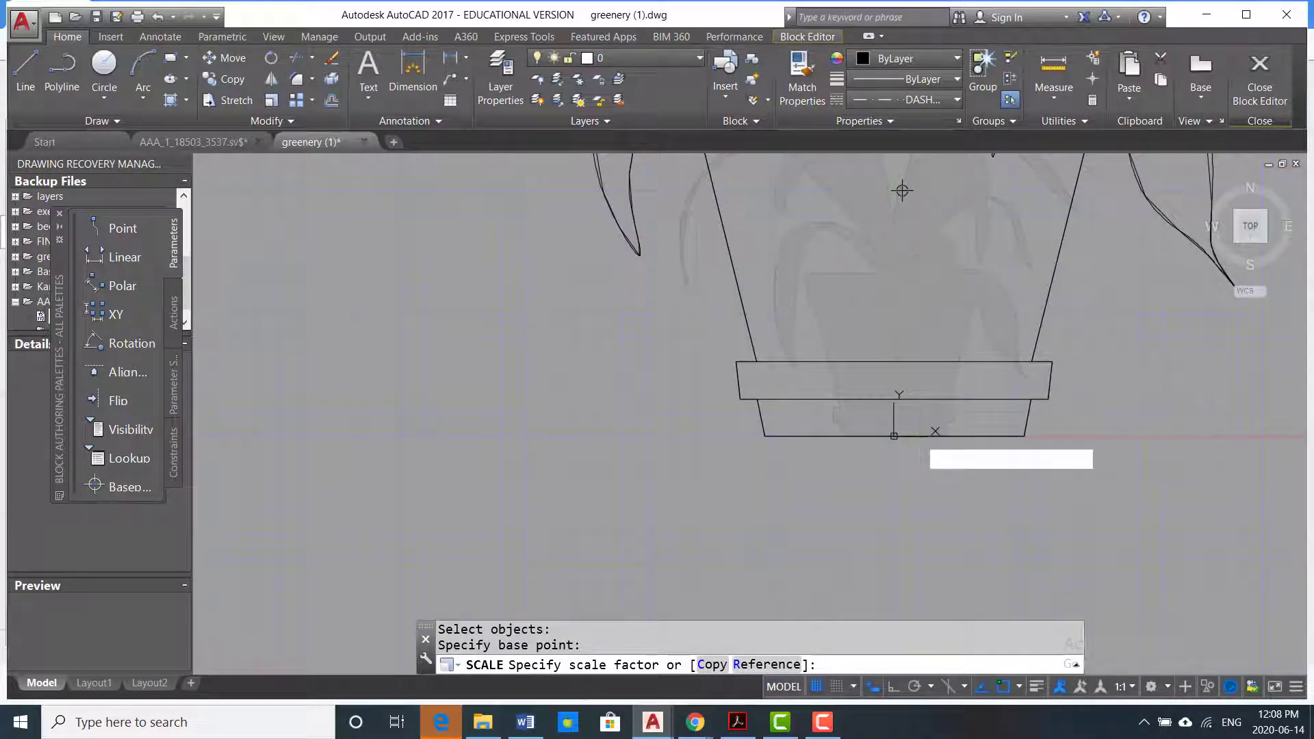
key(Return)
scroll(847, 265, up, 4)
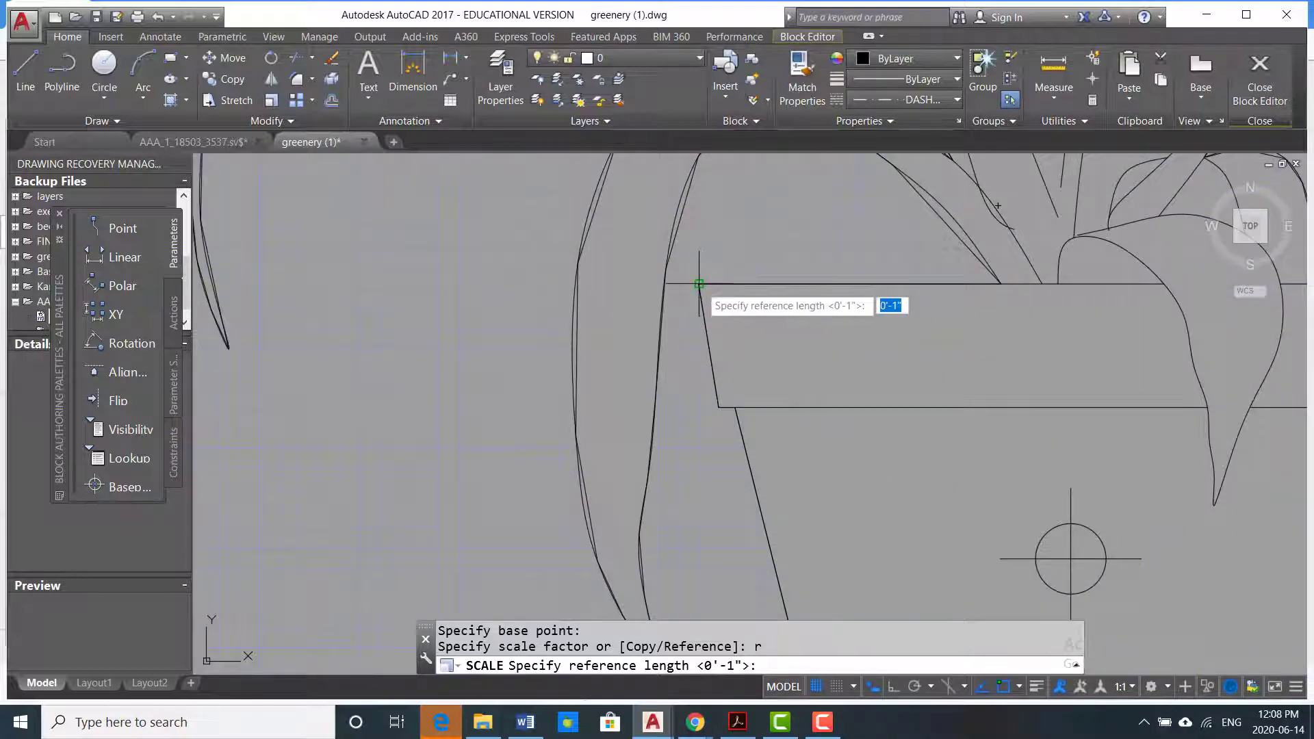
click(701, 282)
scroll(702, 282, down, 2)
scroll(1132, 297, up, 4)
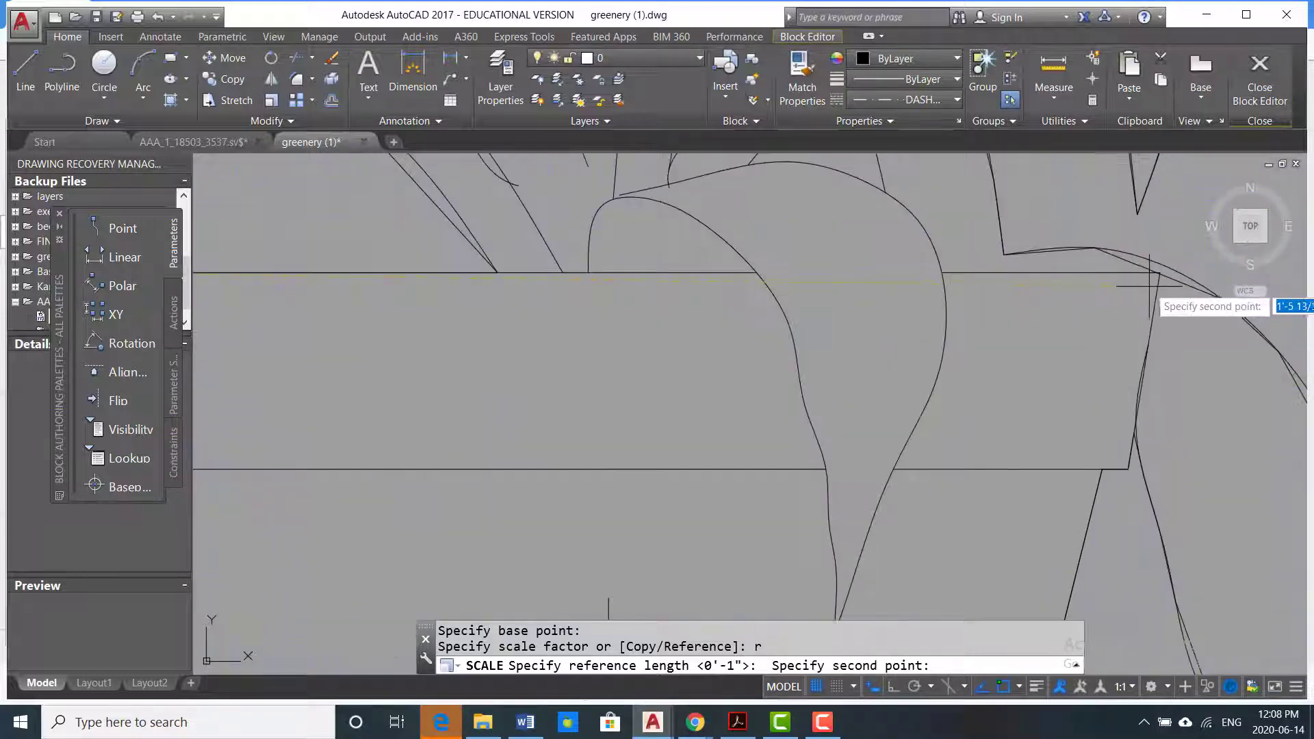
click(1156, 272)
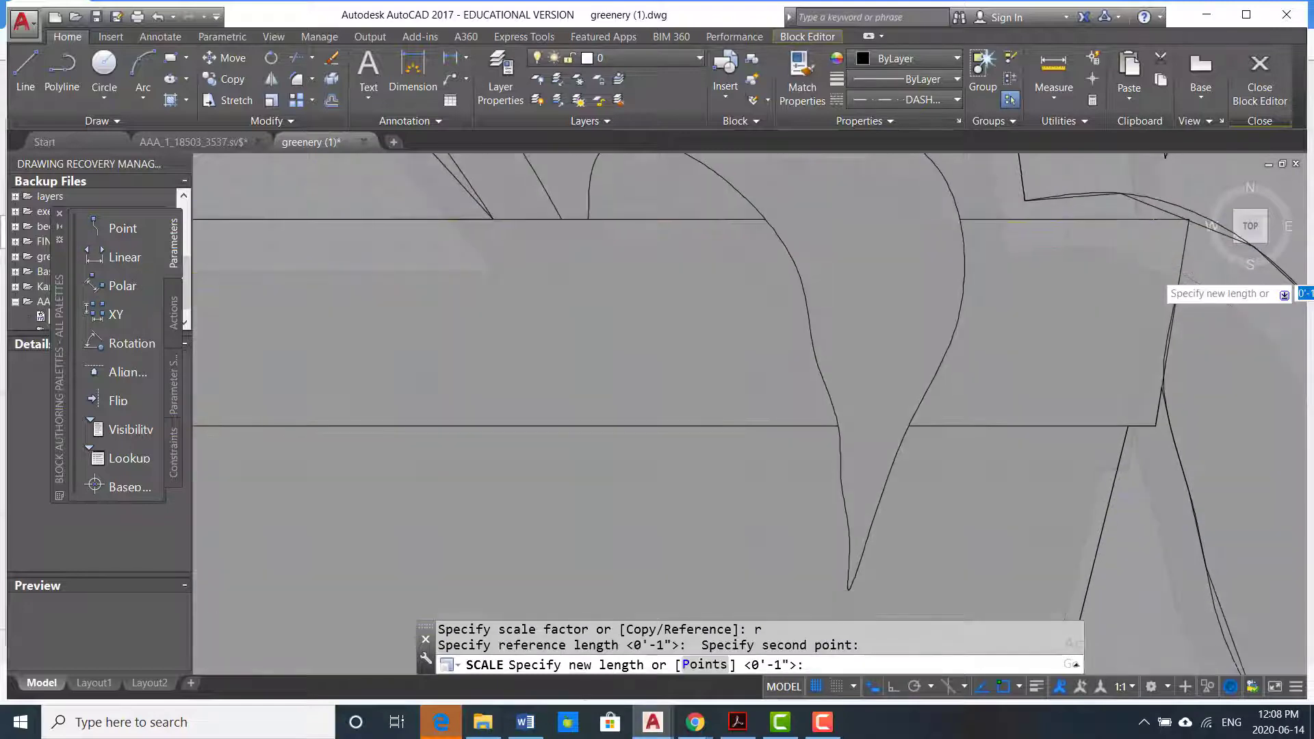
scroll(1135, 301, down, 8)
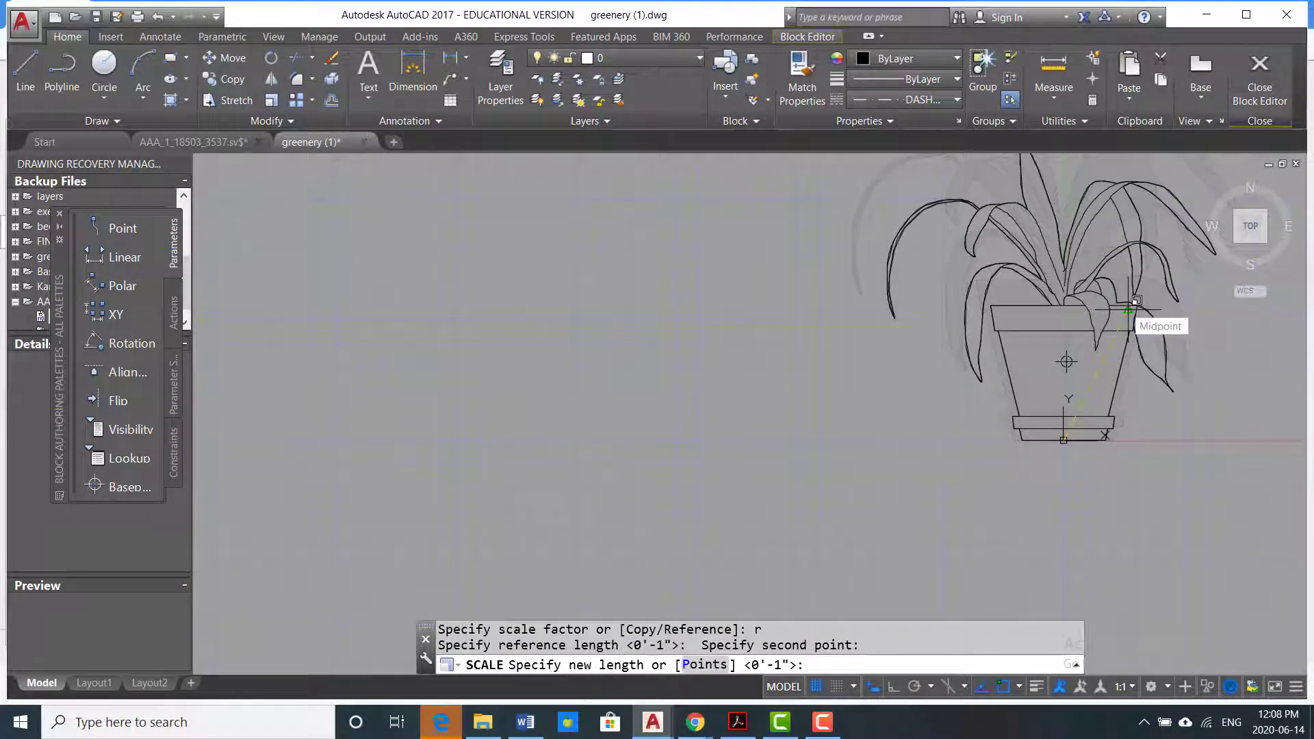
text(18)
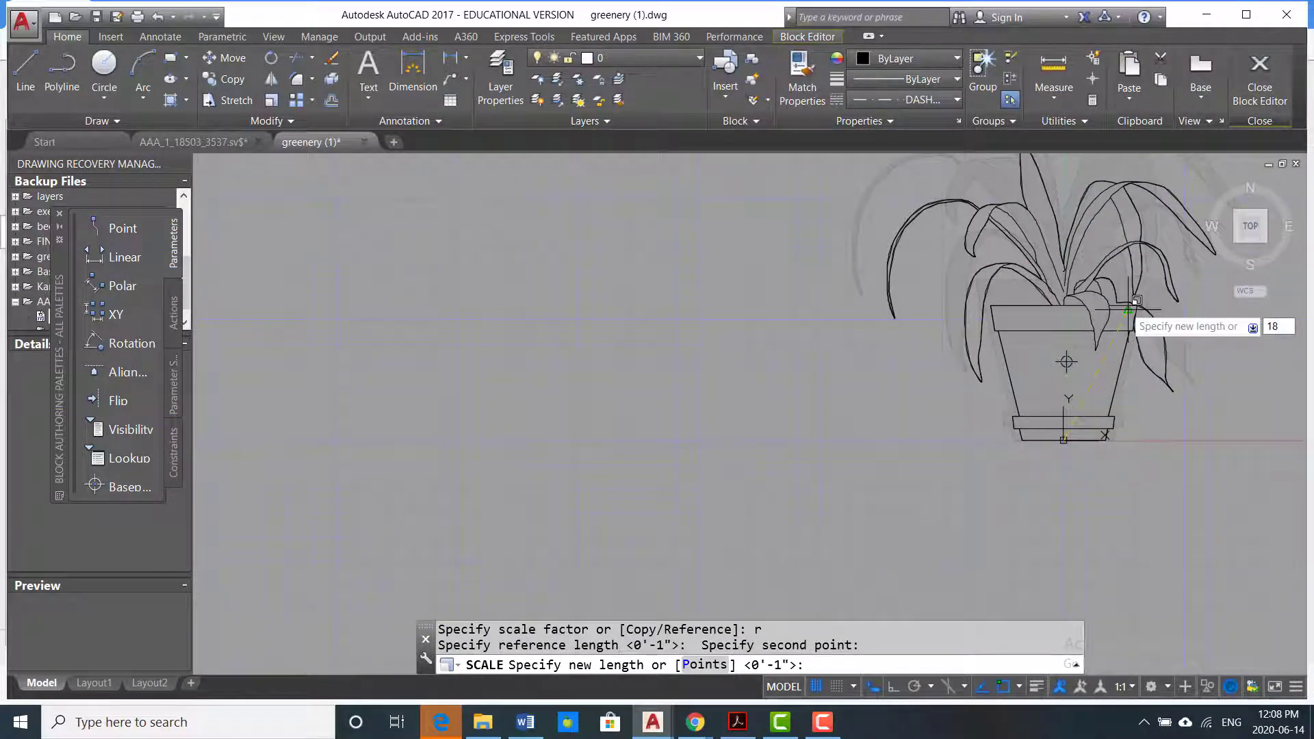
key(Return)
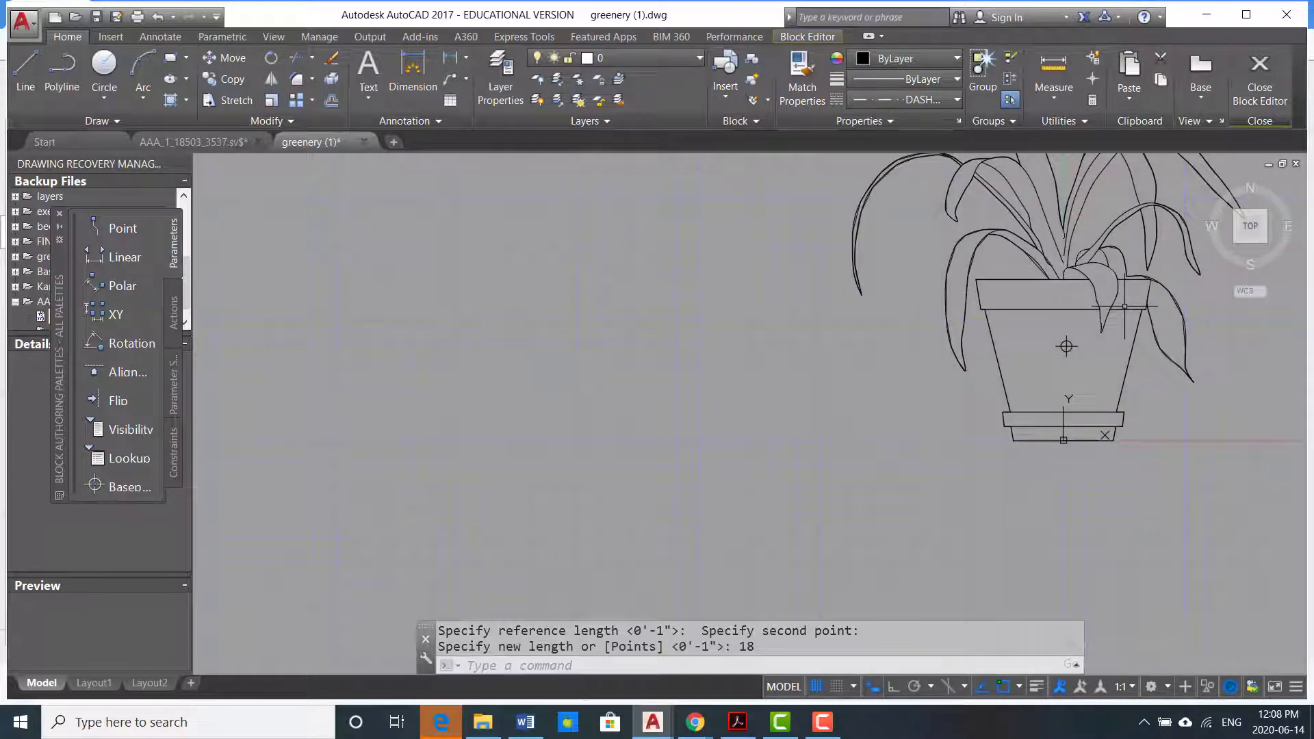
scroll(746, 310, down, 2)
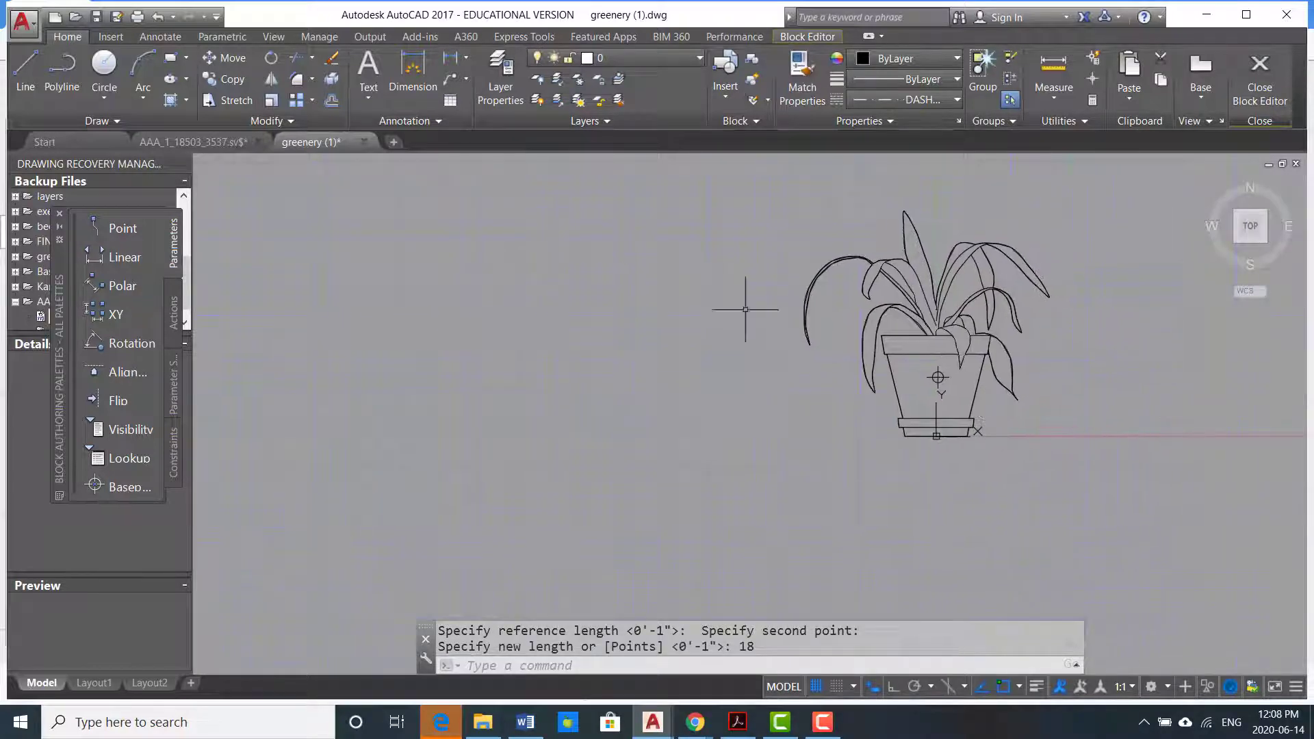
- Measure the scaled pot rim's top edge from corner to corner, then return to a view of the whole plant
text(DI)
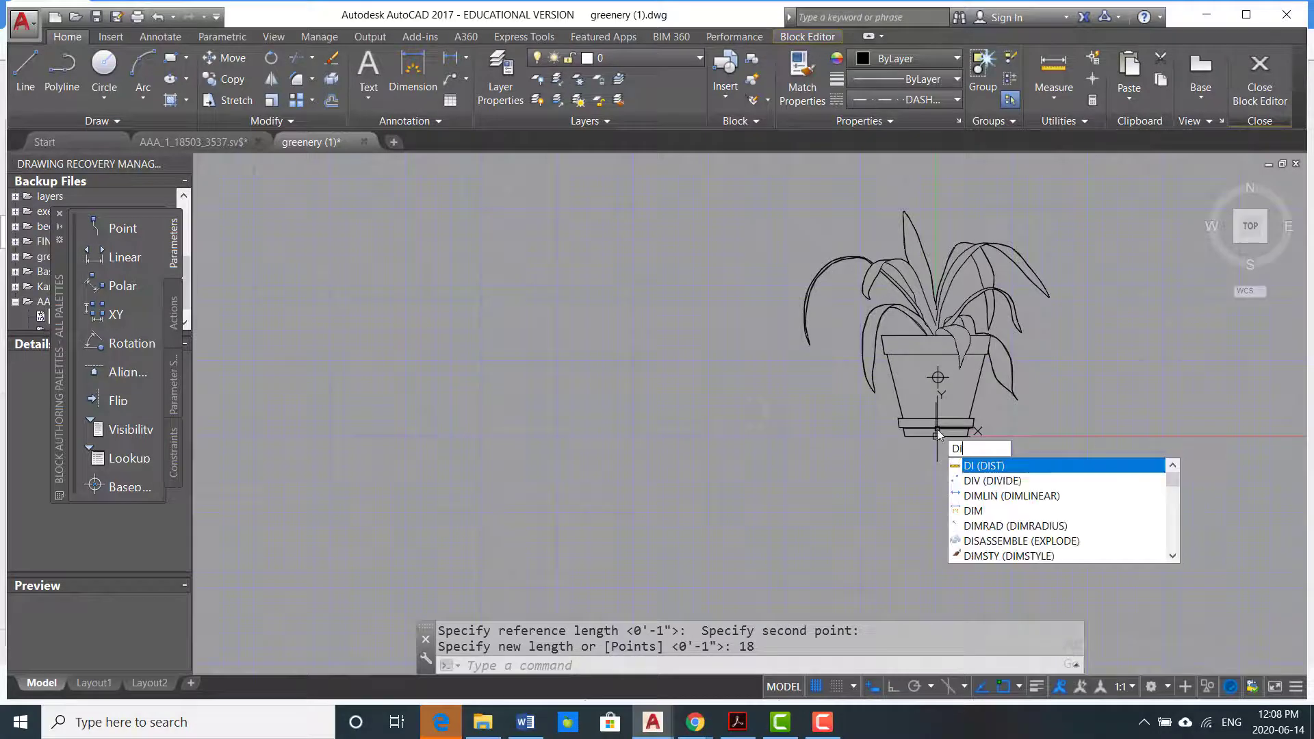
key(Return)
scroll(908, 327, up, 4)
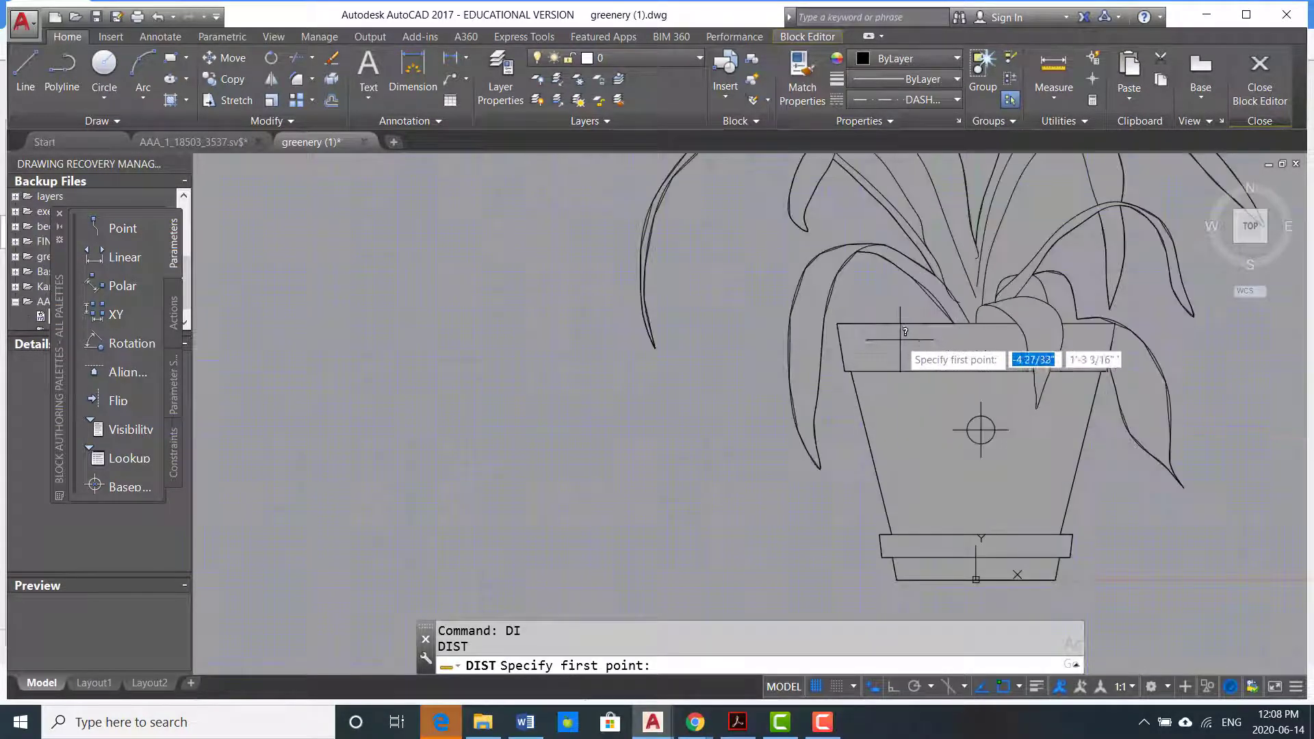
click(837, 322)
scroll(1107, 327, up, 4)
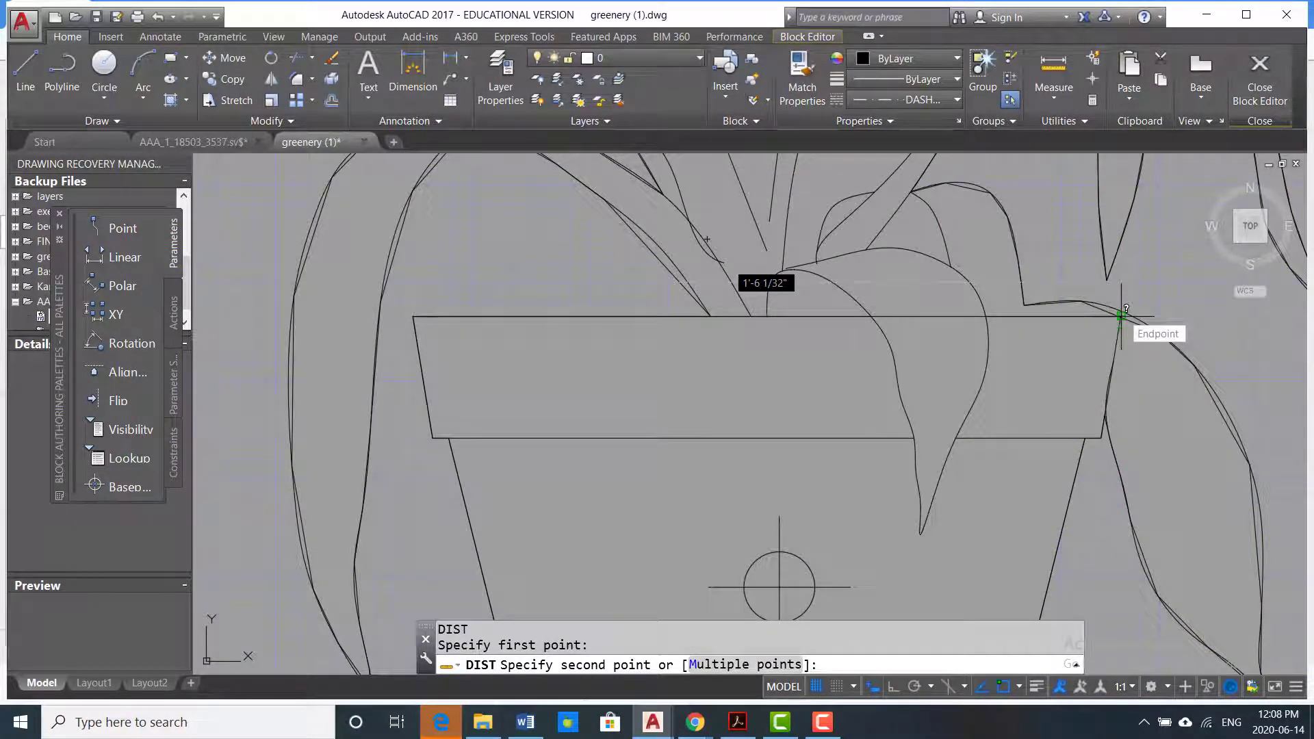
key(Escape)
scroll(1054, 339, down, 10)
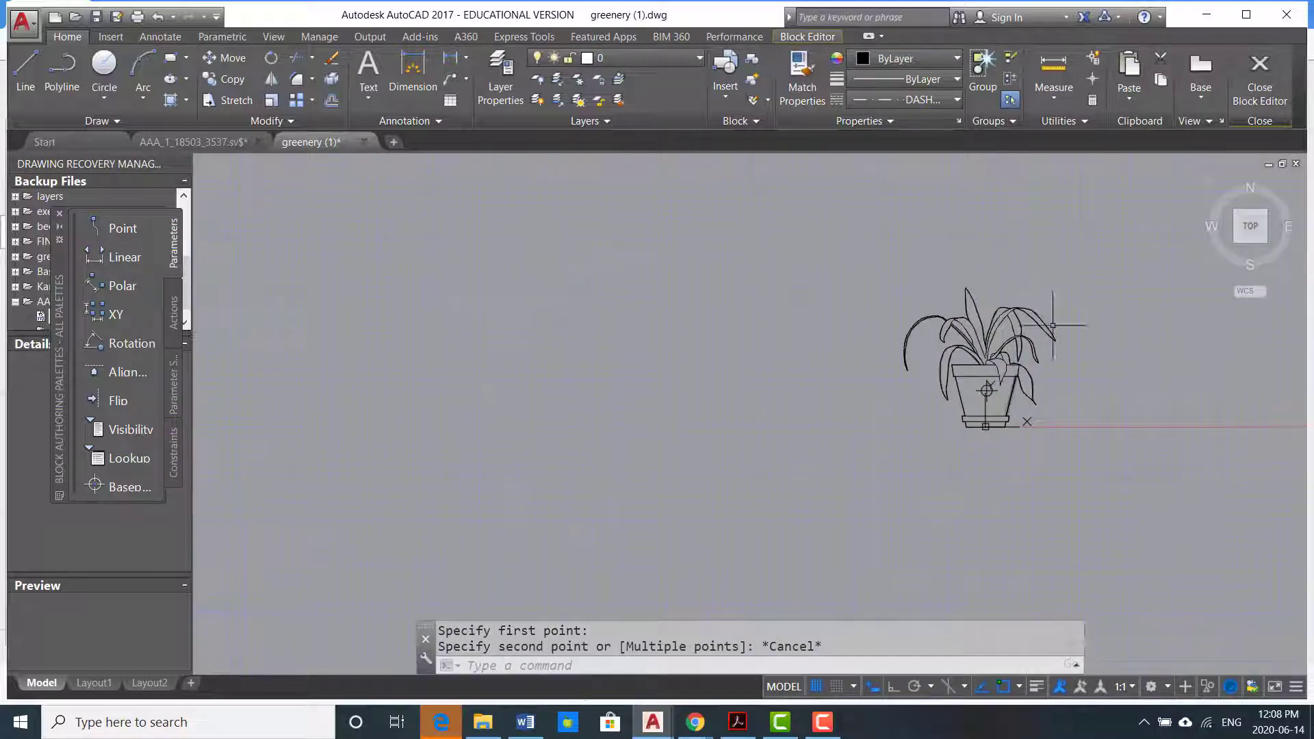
- Close the block editor with the plant-ele changes saved and open the plant-plan block for editing
click(1253, 74)
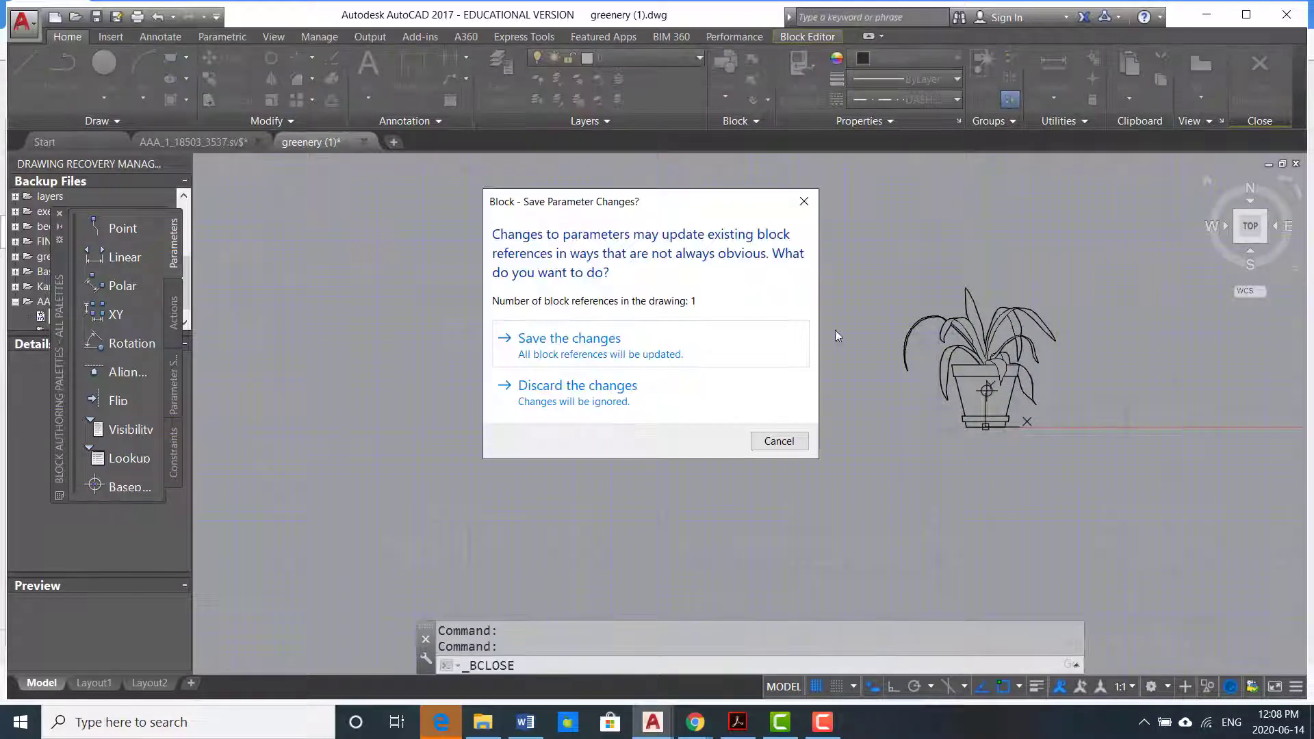
click(669, 343)
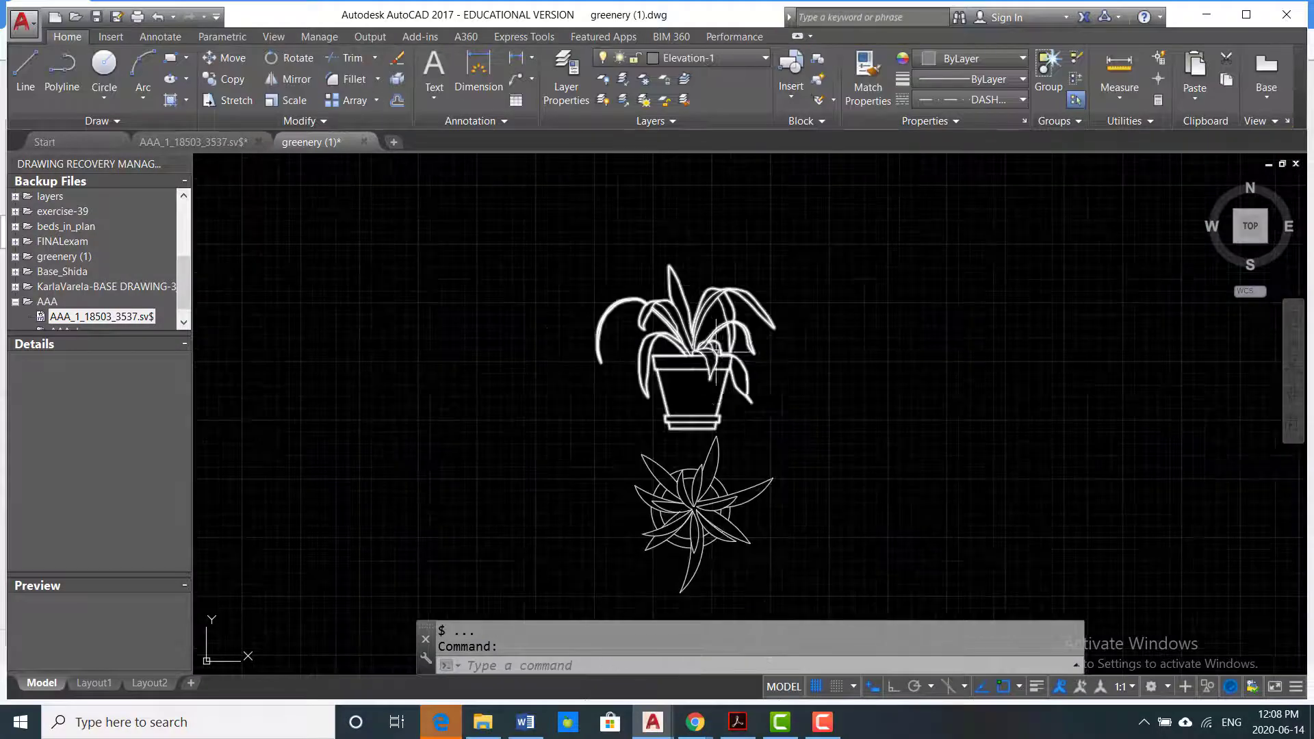
scroll(752, 424, down, 2)
scroll(745, 428, up, 6)
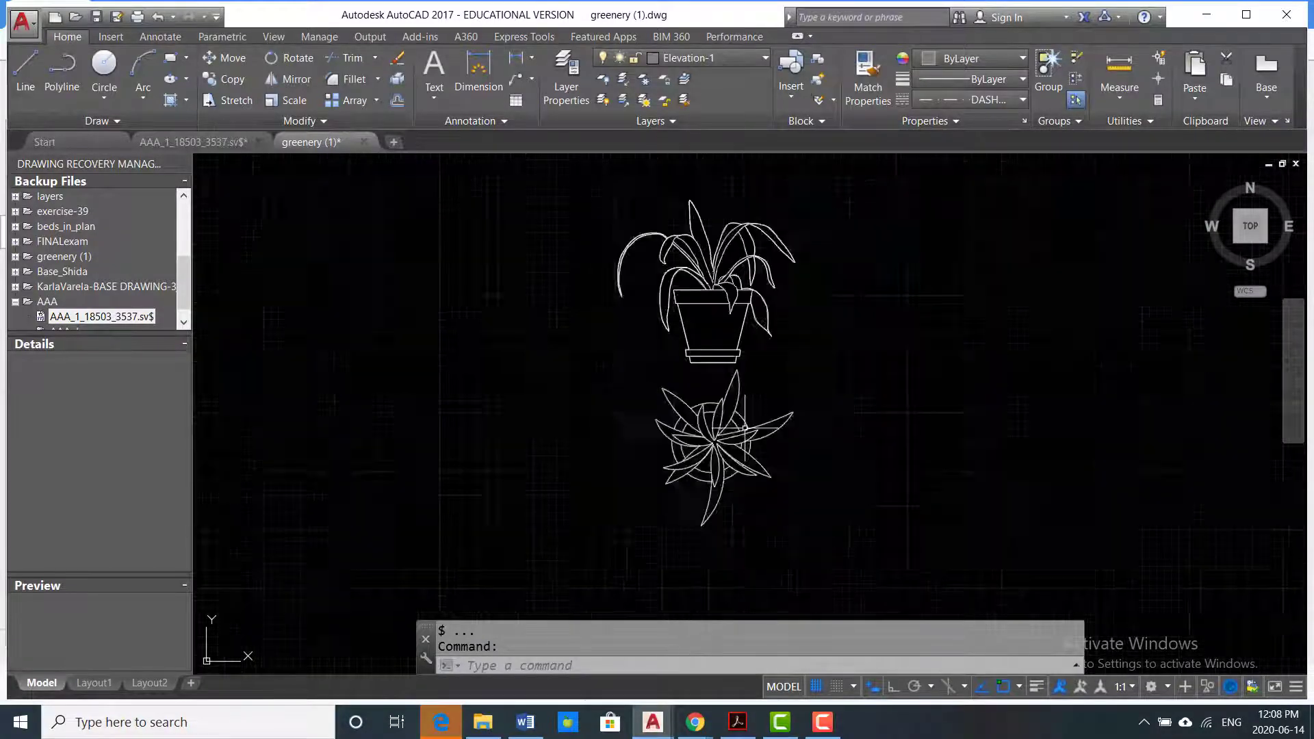
scroll(753, 421, down, 2)
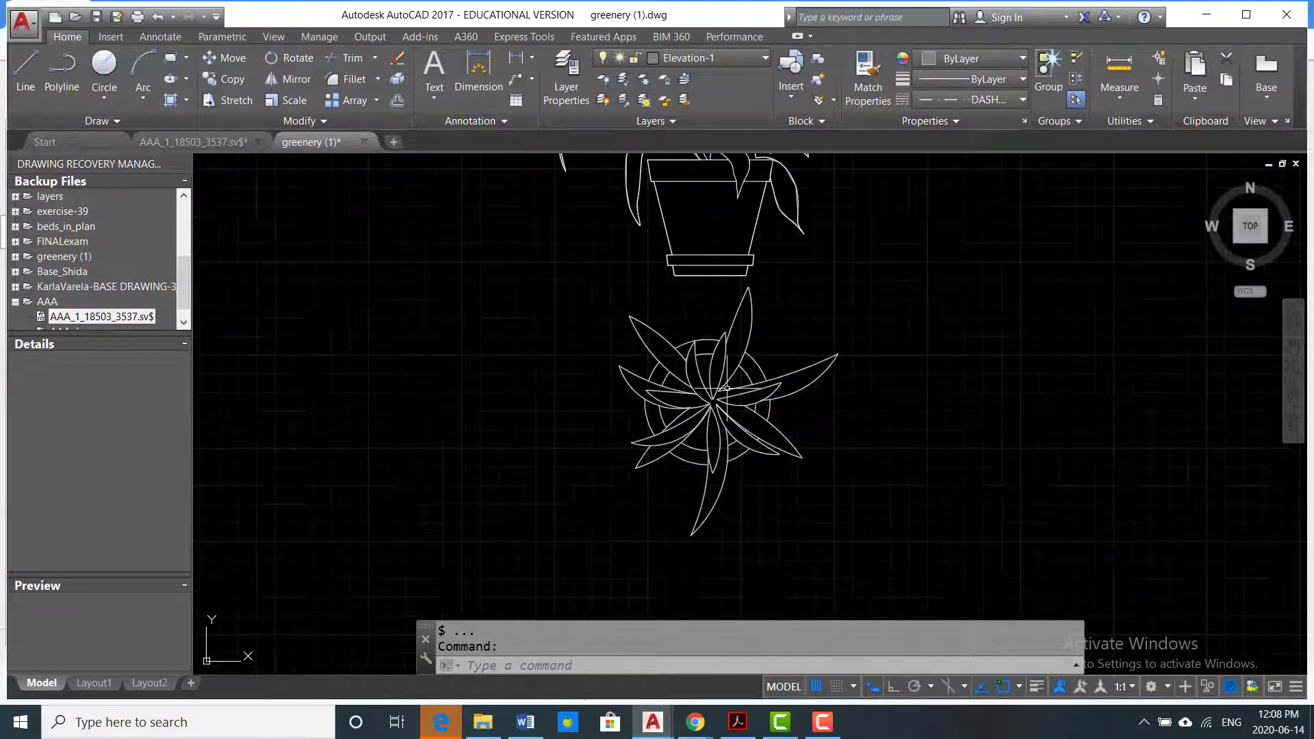
double_click(792, 393)
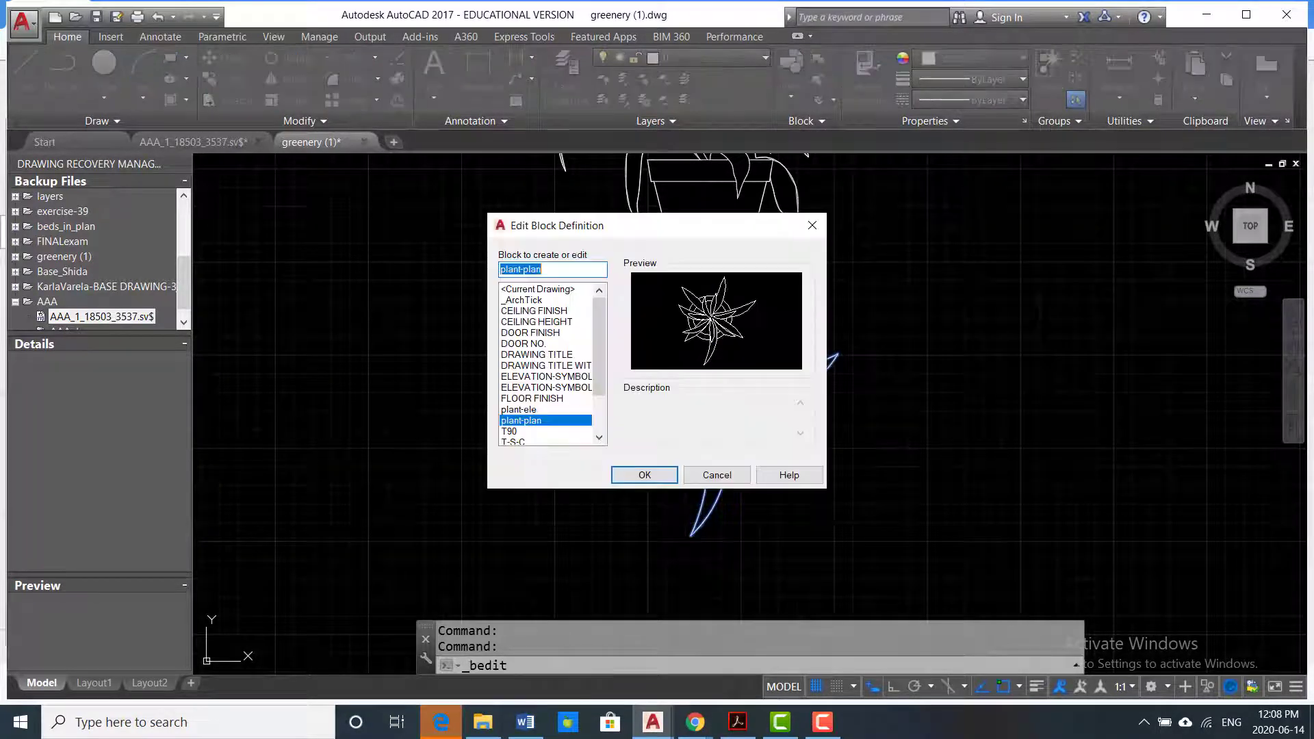
click(643, 476)
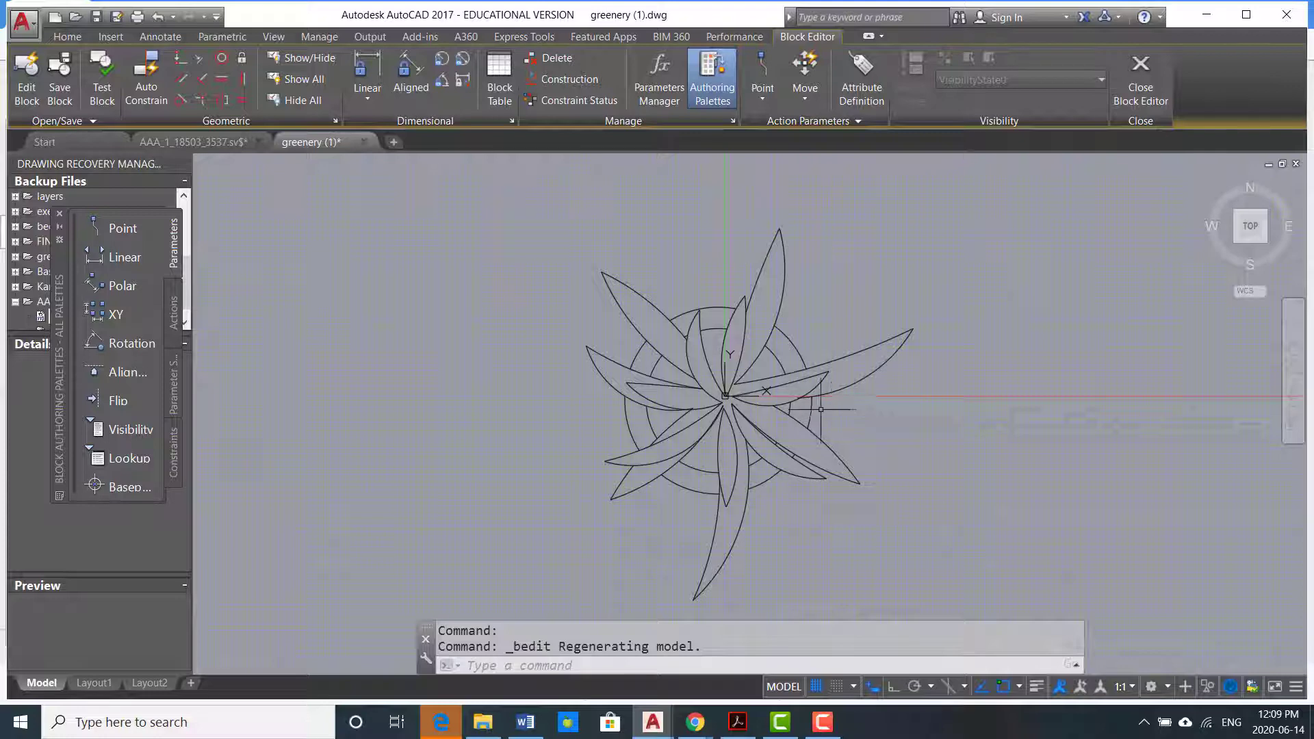
- Begin a solid hatch in plant-plan, filling the upper leaves and the pot ring sections between them
middle_drag(821, 409, 821, 372)
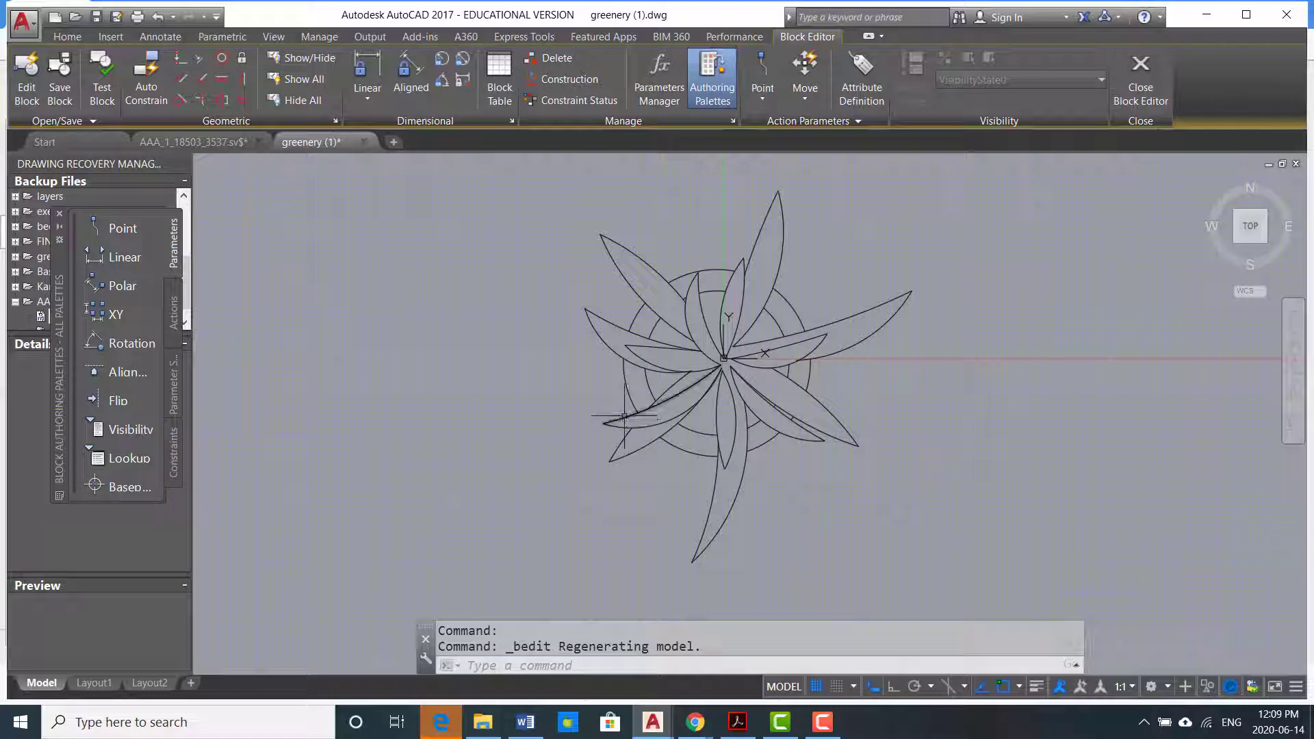
text(h)
key(Return)
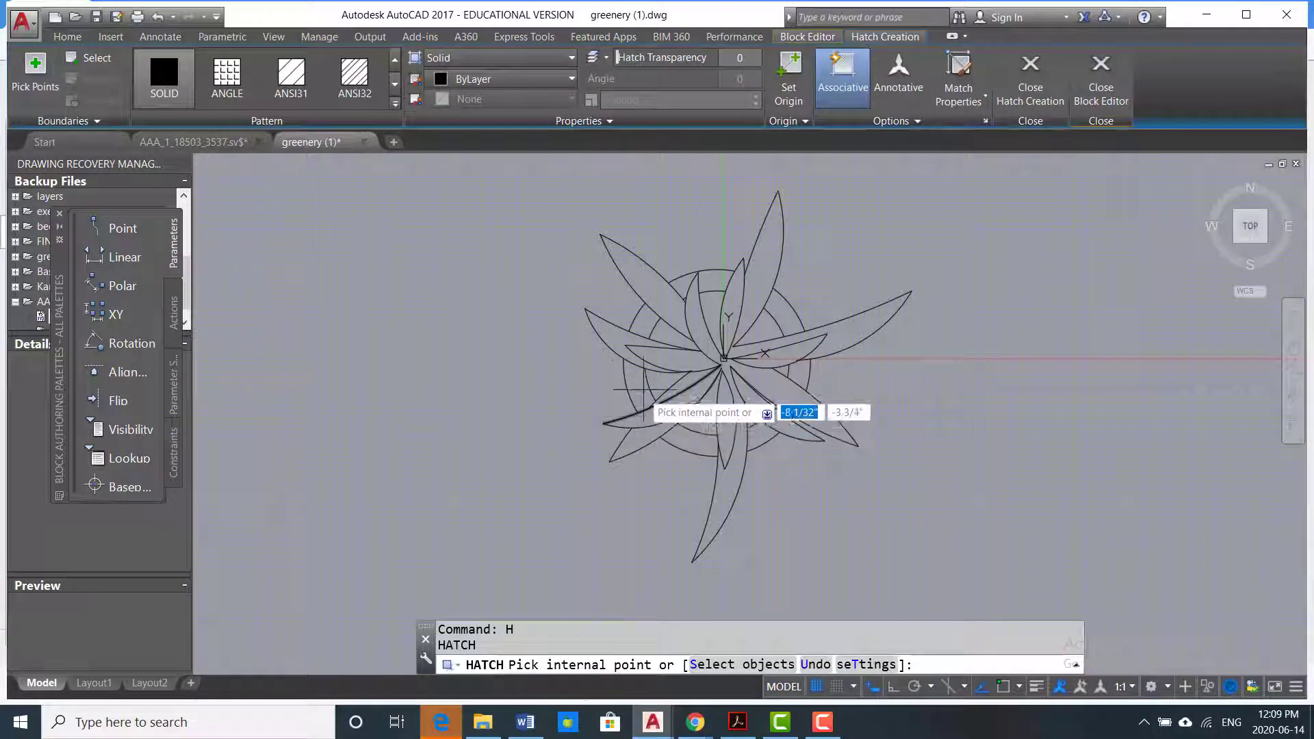
scroll(646, 356, up, 4)
click(654, 312)
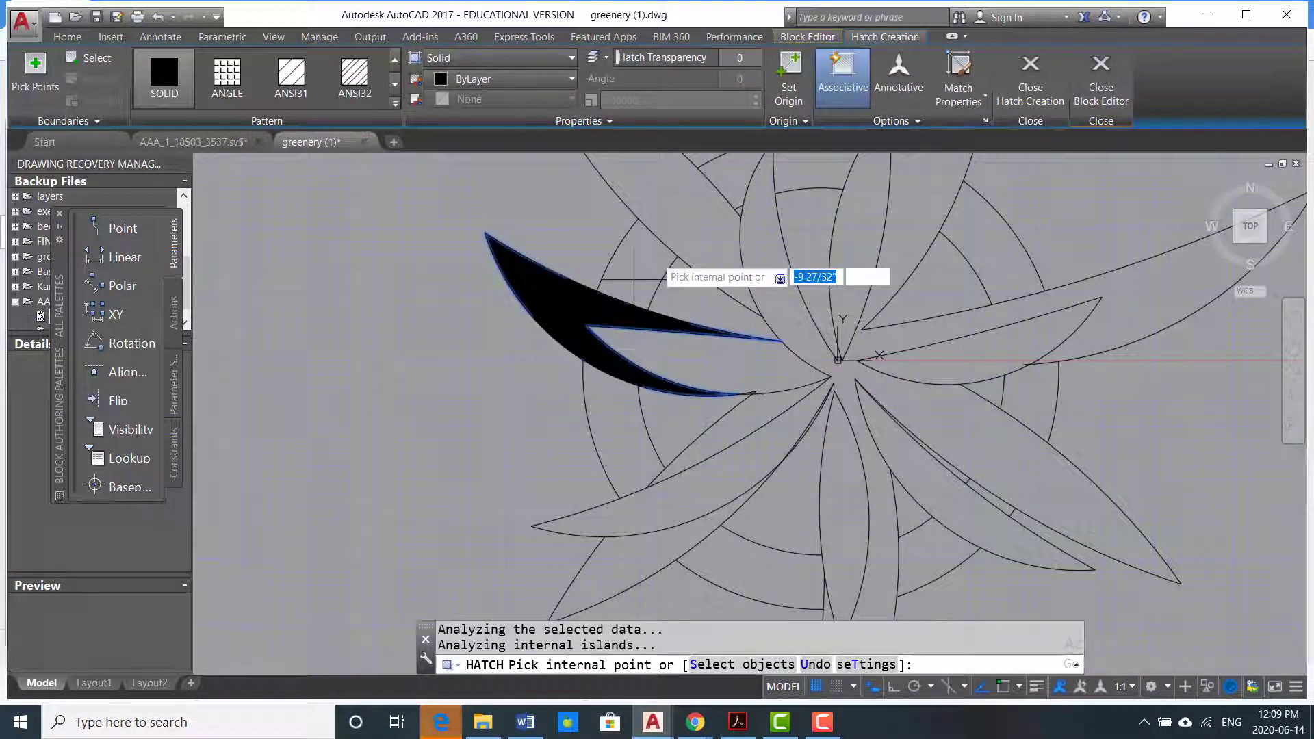
middle_drag(668, 249, 638, 375)
click(596, 287)
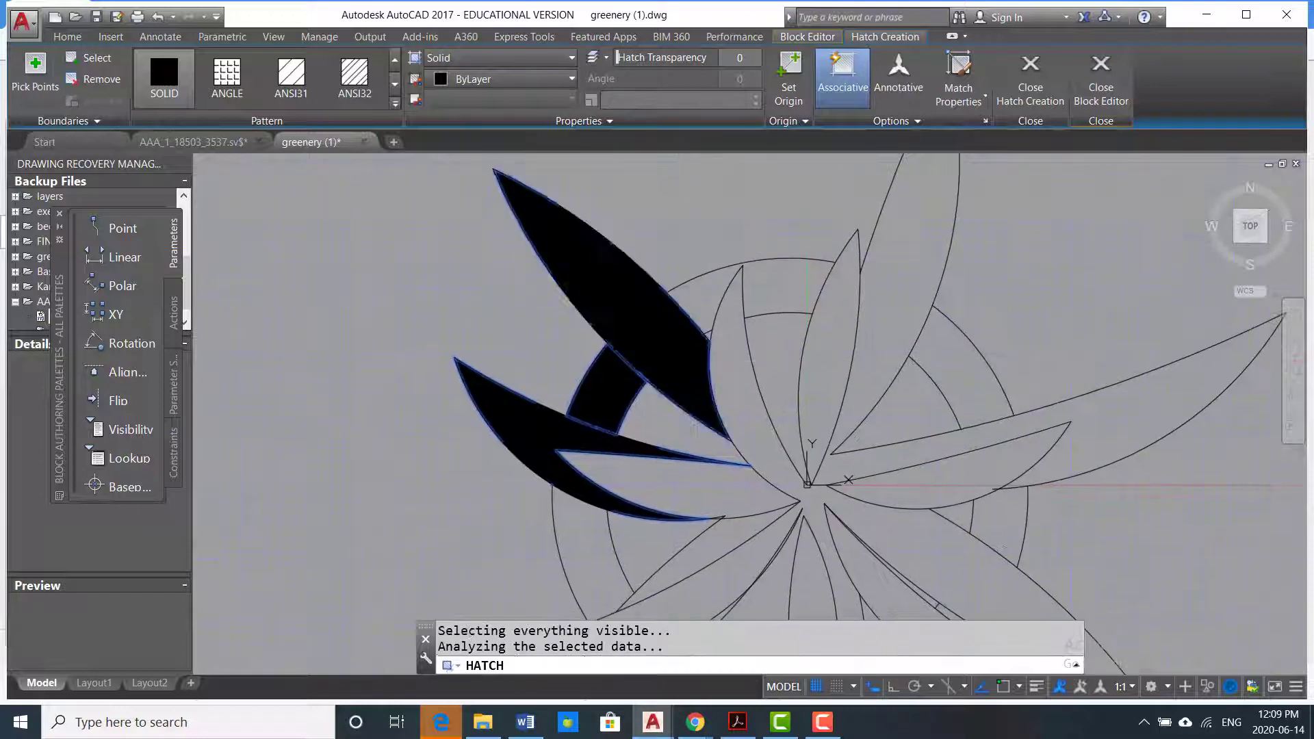
click(711, 301)
click(743, 345)
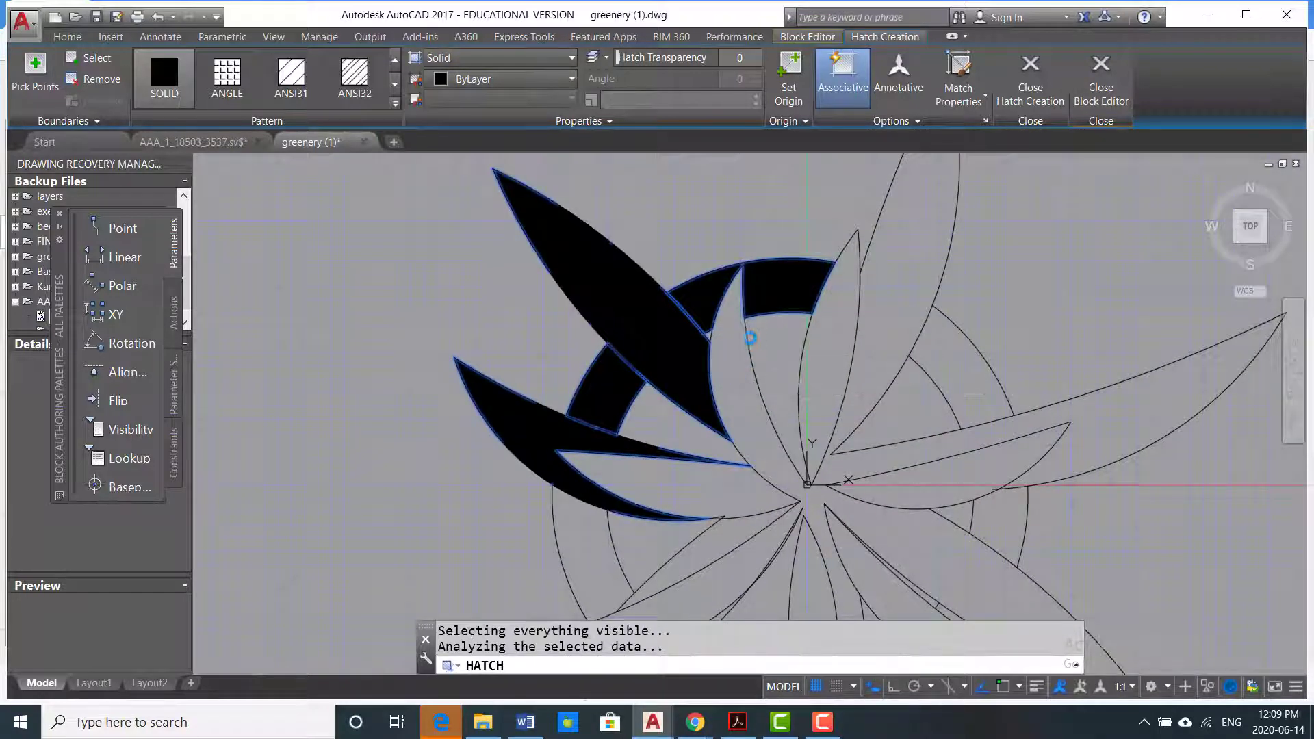
click(831, 345)
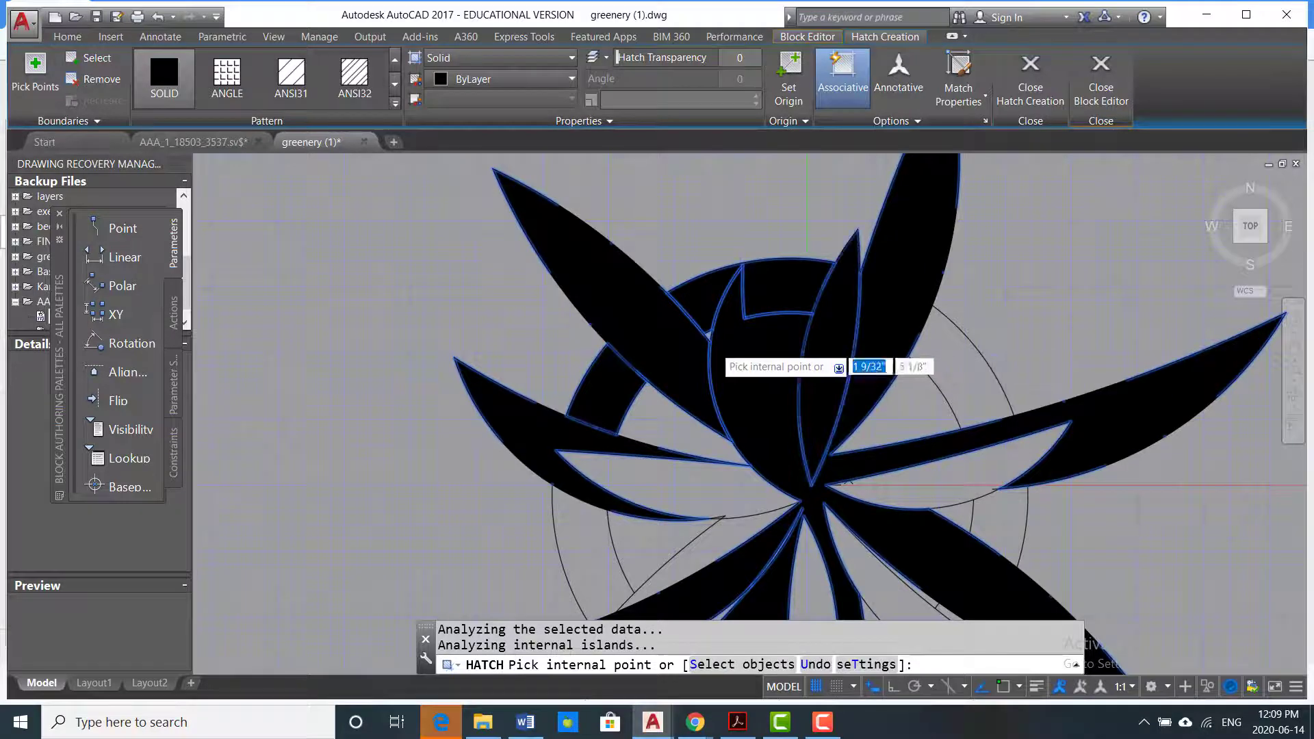
- Add the tiny gap beside the upper-left leaf and the pot's upper-right sections to the solid hatch
scroll(709, 351, up, 8)
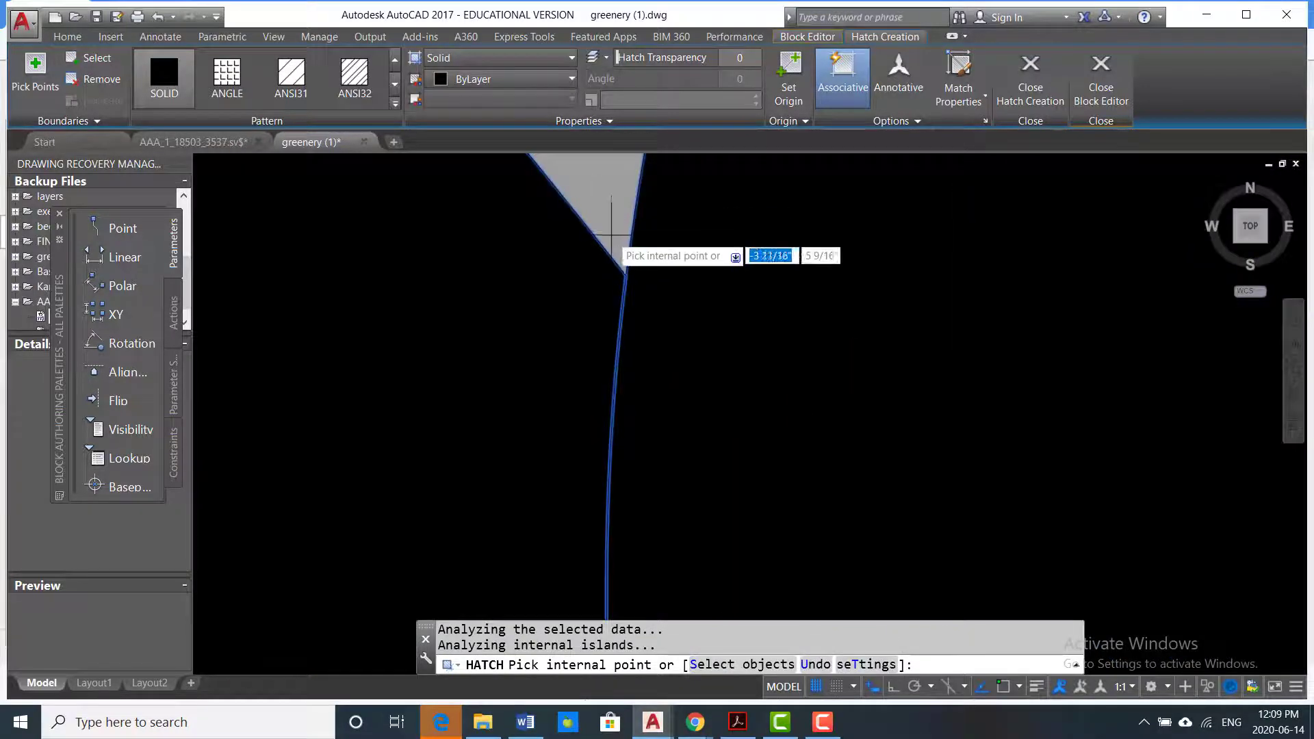
scroll(608, 240, up, 2)
click(658, 413)
scroll(653, 366, down, 10)
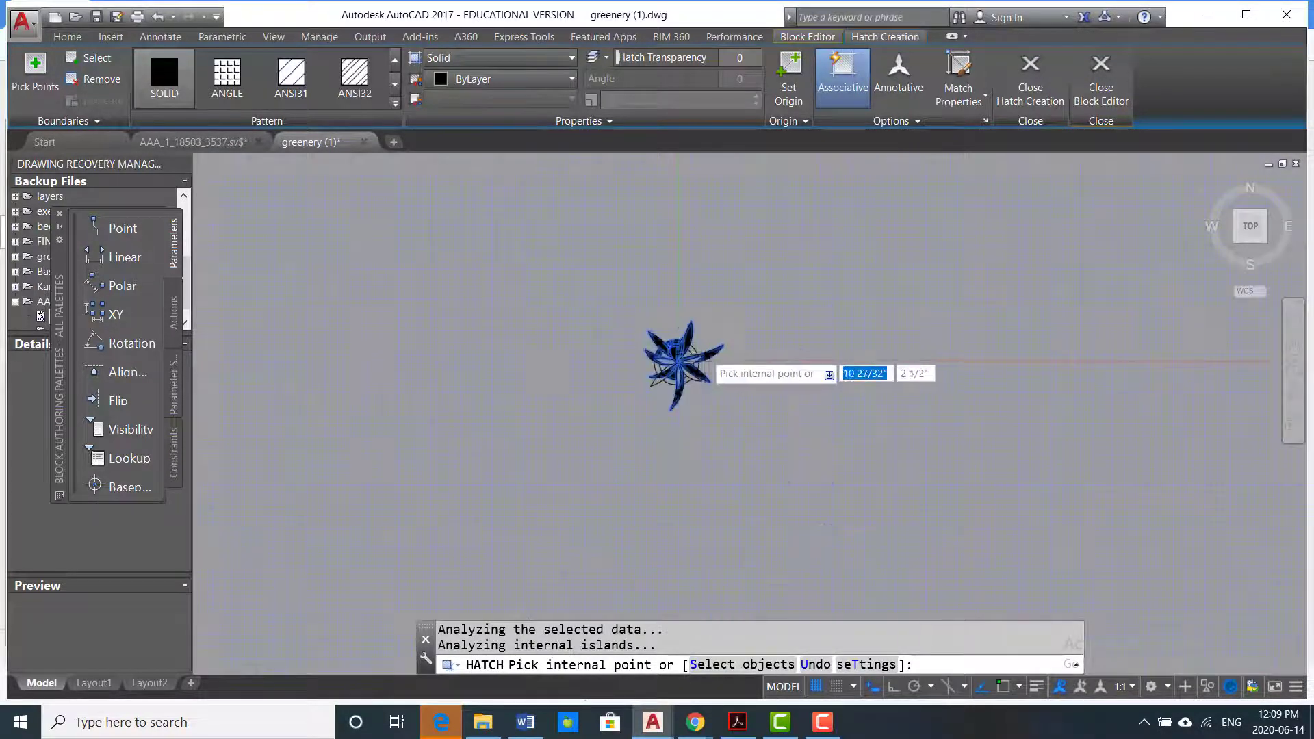
scroll(633, 356, up, 6)
click(669, 337)
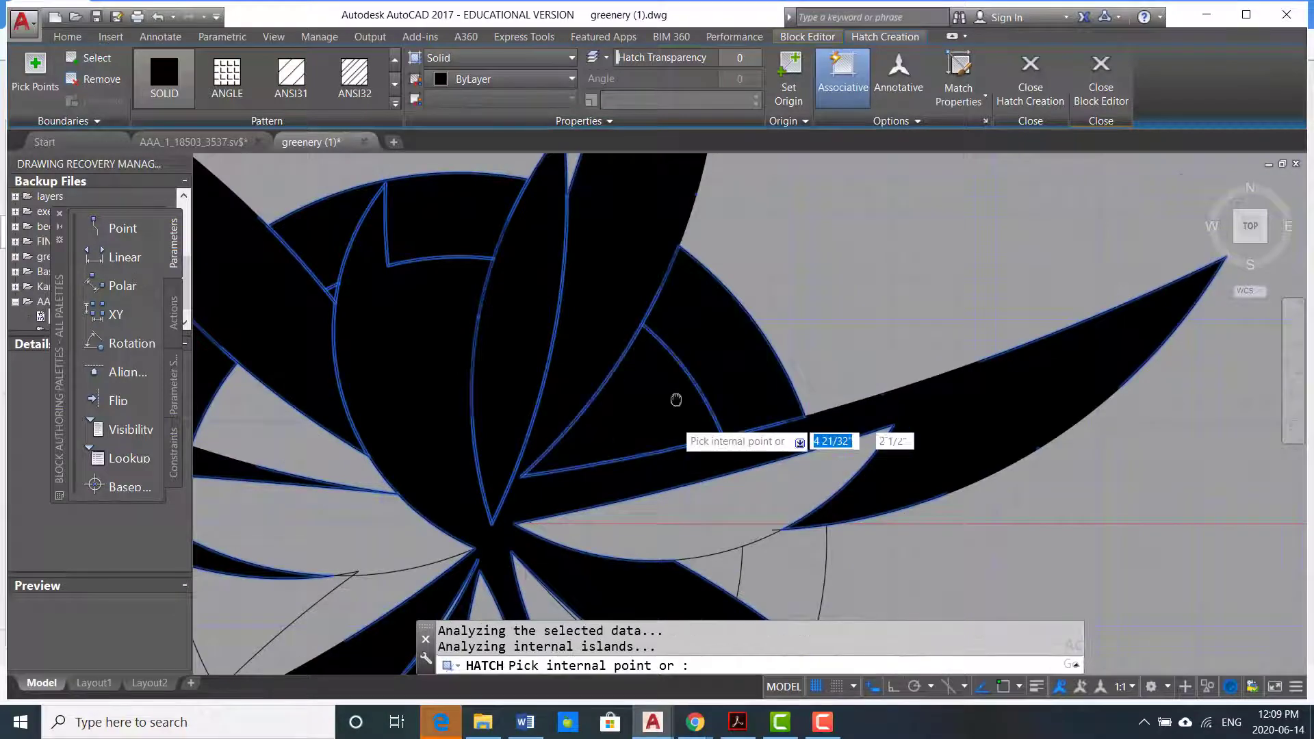
- Extend the solid hatch to the short leaves on both sides and the remaining upper-left pot section
scroll(739, 375, up, 3)
click(738, 375)
click(374, 323)
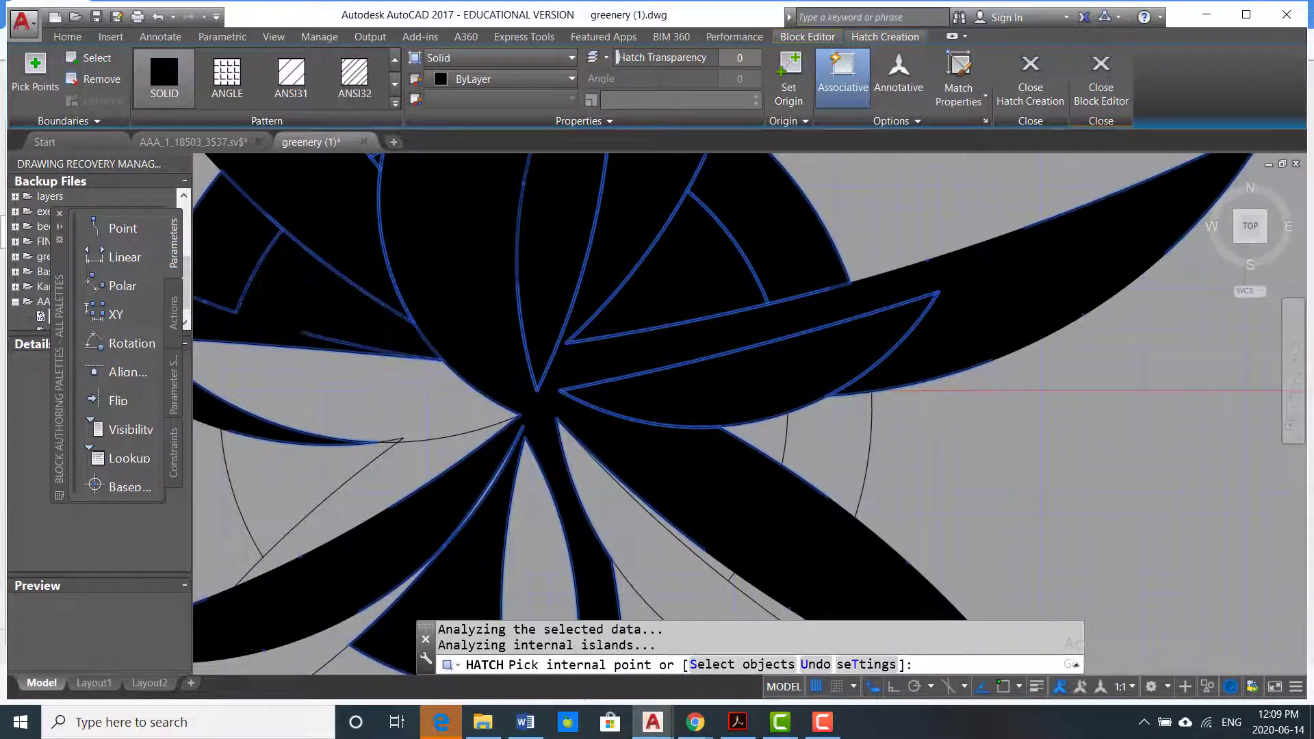
click(367, 384)
scroll(410, 407, down, 3)
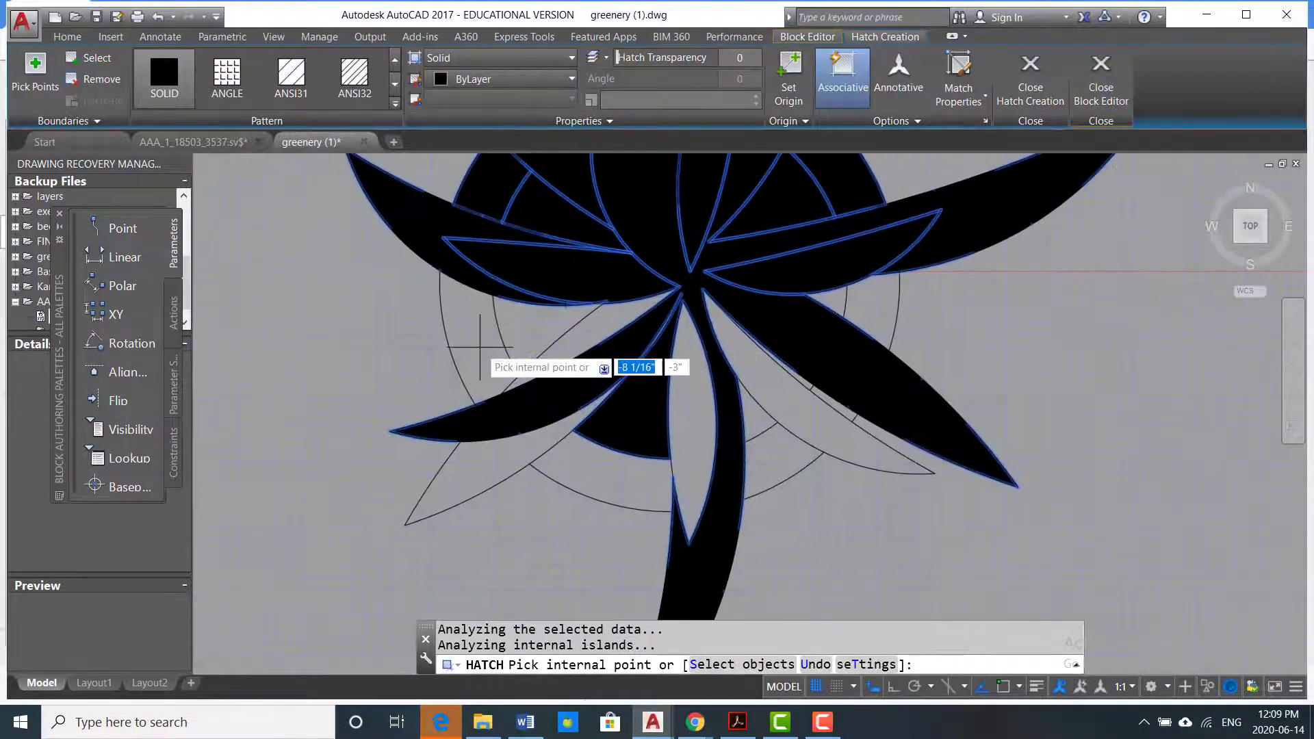
- Fill the pot's lower sections and the remaining lower-left, lower-centre and lower-right leaves with the solid hatch
click(553, 333)
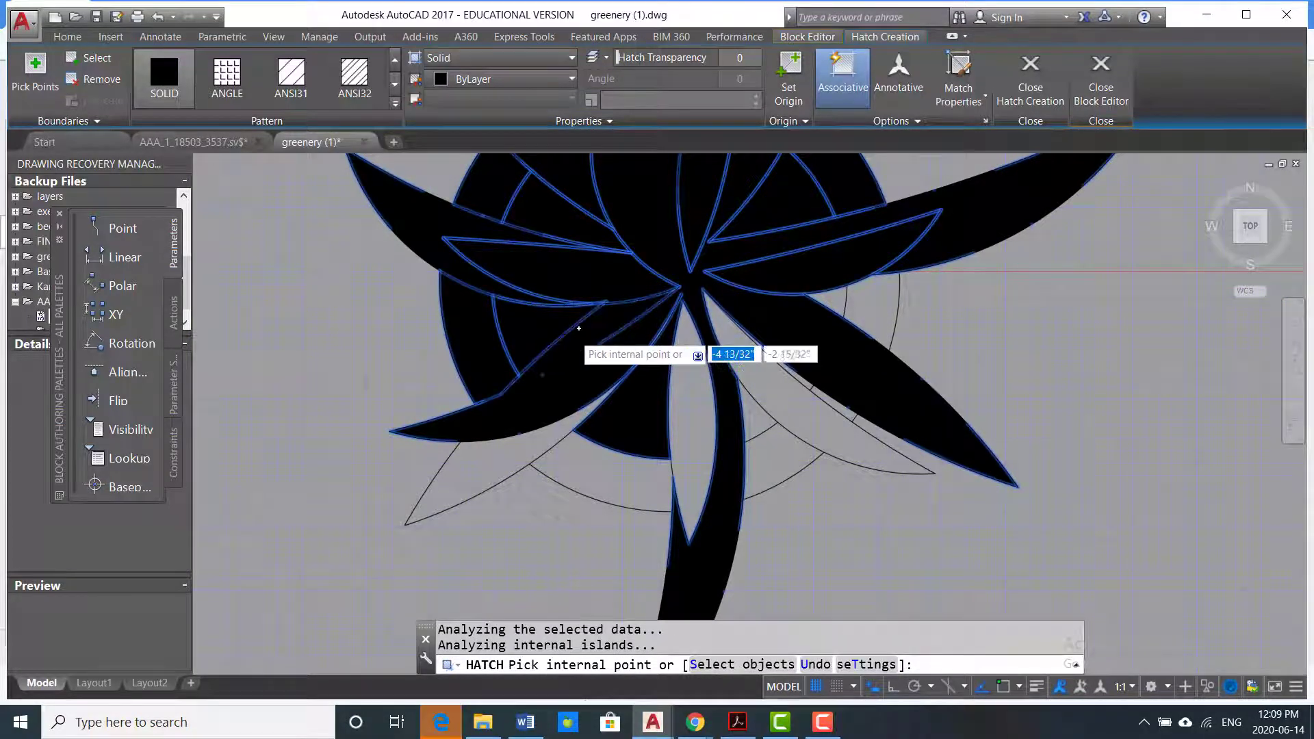
click(506, 472)
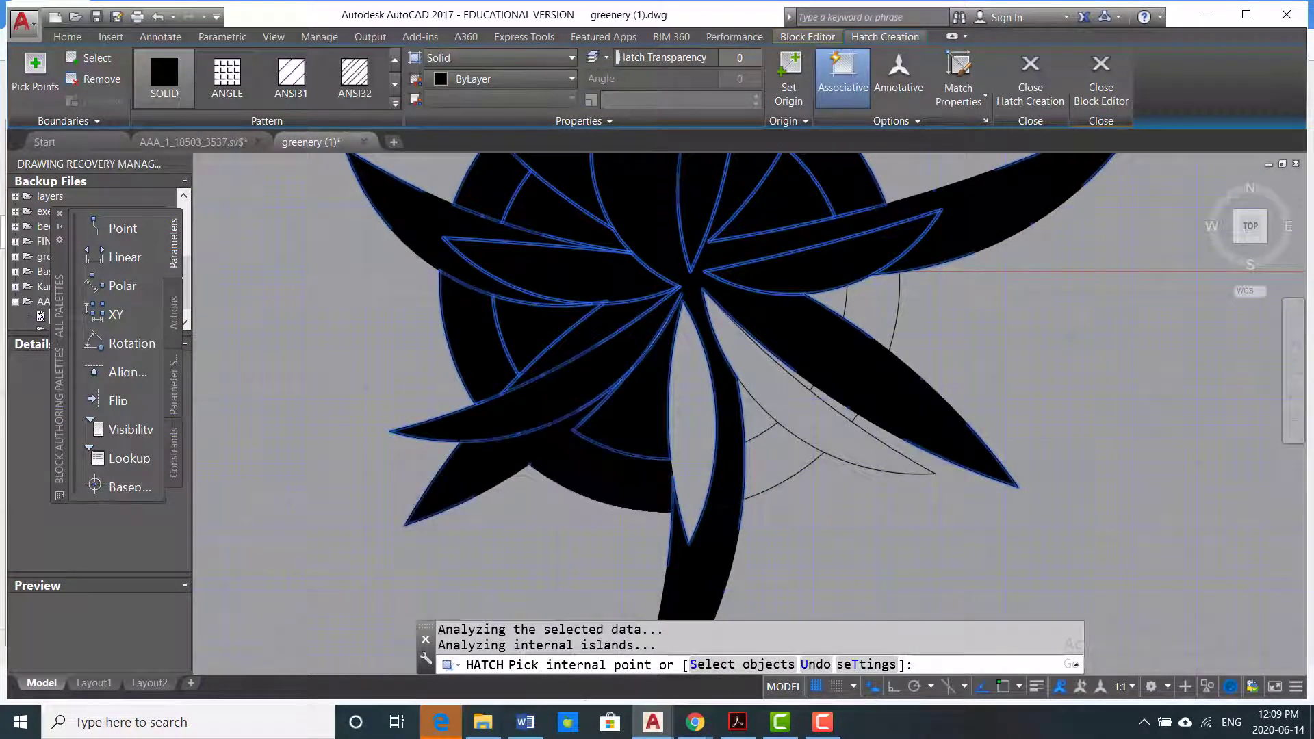
click(691, 442)
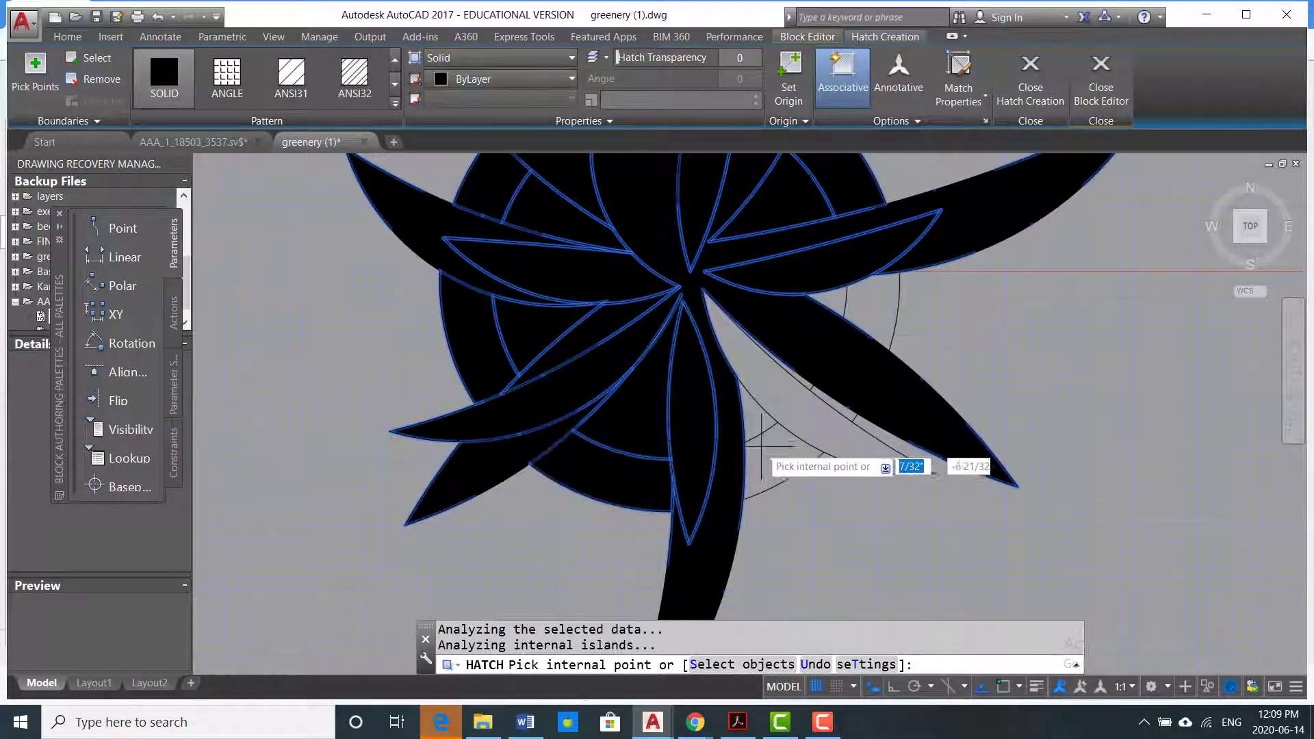
click(786, 401)
scroll(725, 383, up, 5)
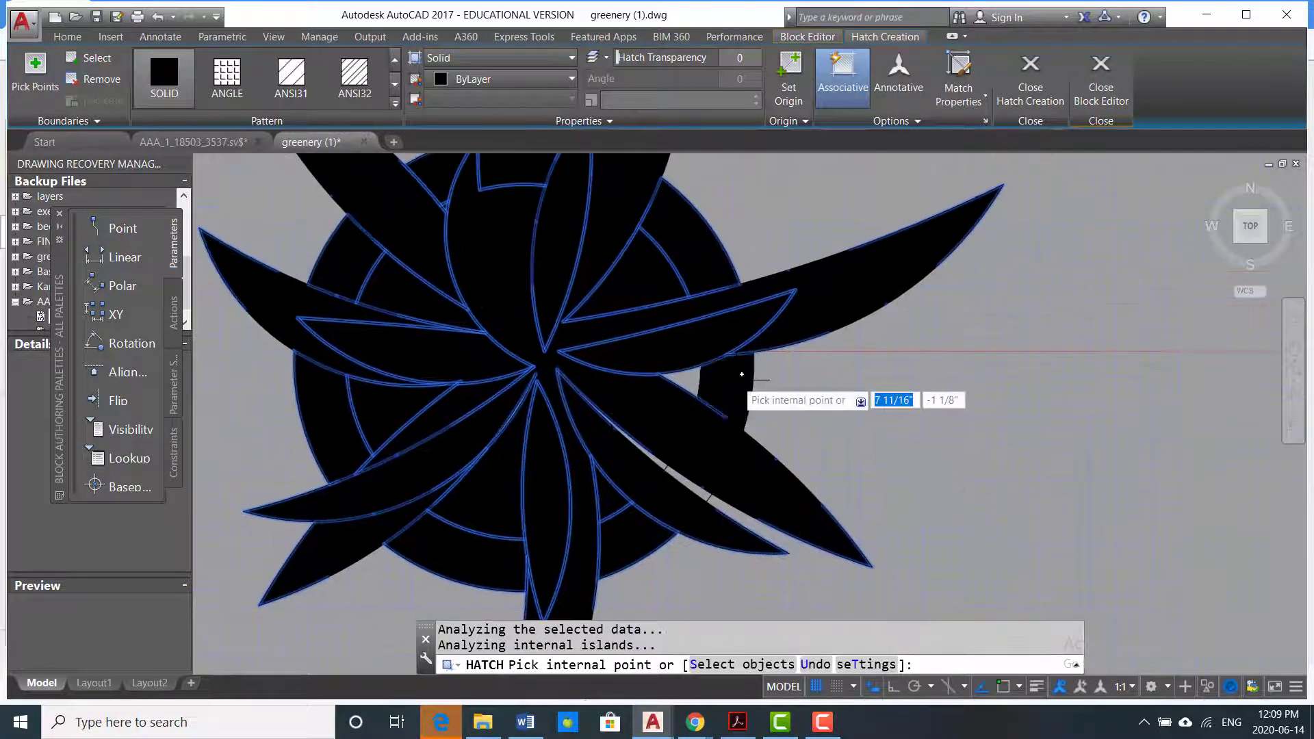
- Fill the narrow pot slivers between the two lower-right leaves and finish the solid hatch
scroll(694, 381, down, 5)
scroll(687, 384, up, 8)
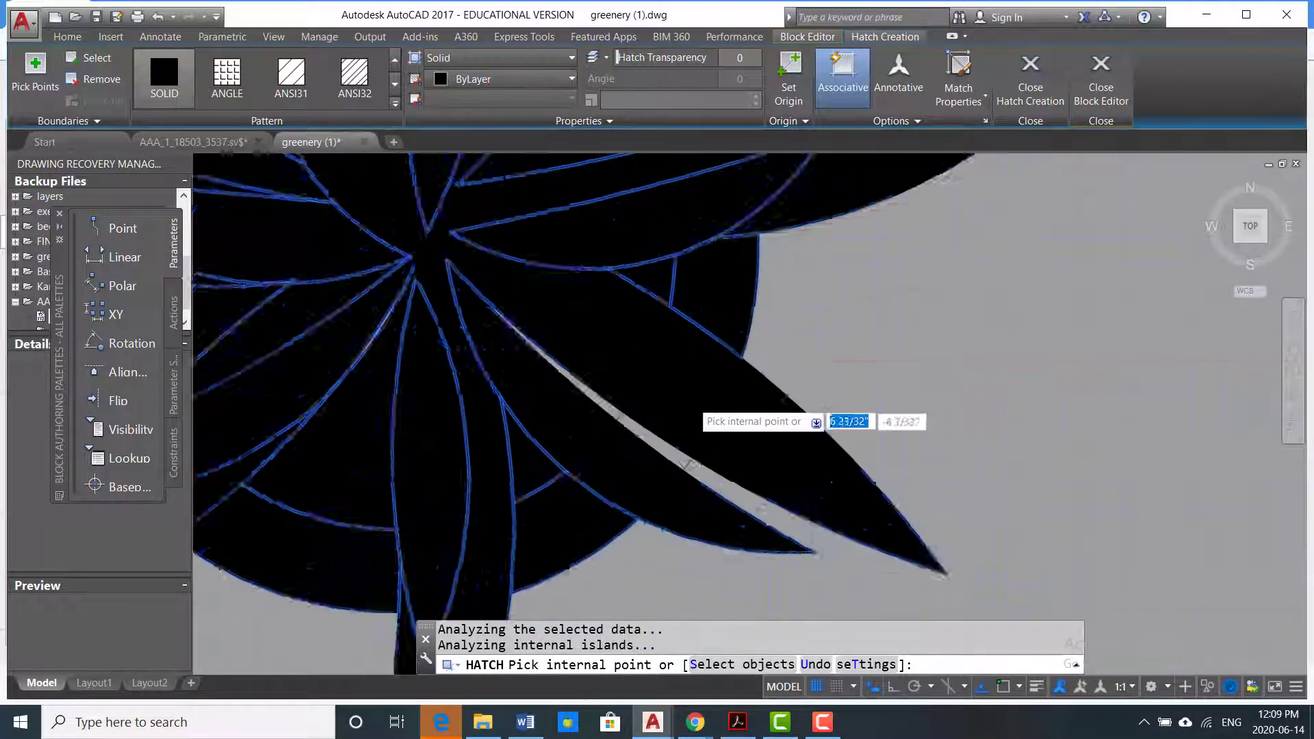
scroll(674, 386, up, 3)
click(633, 448)
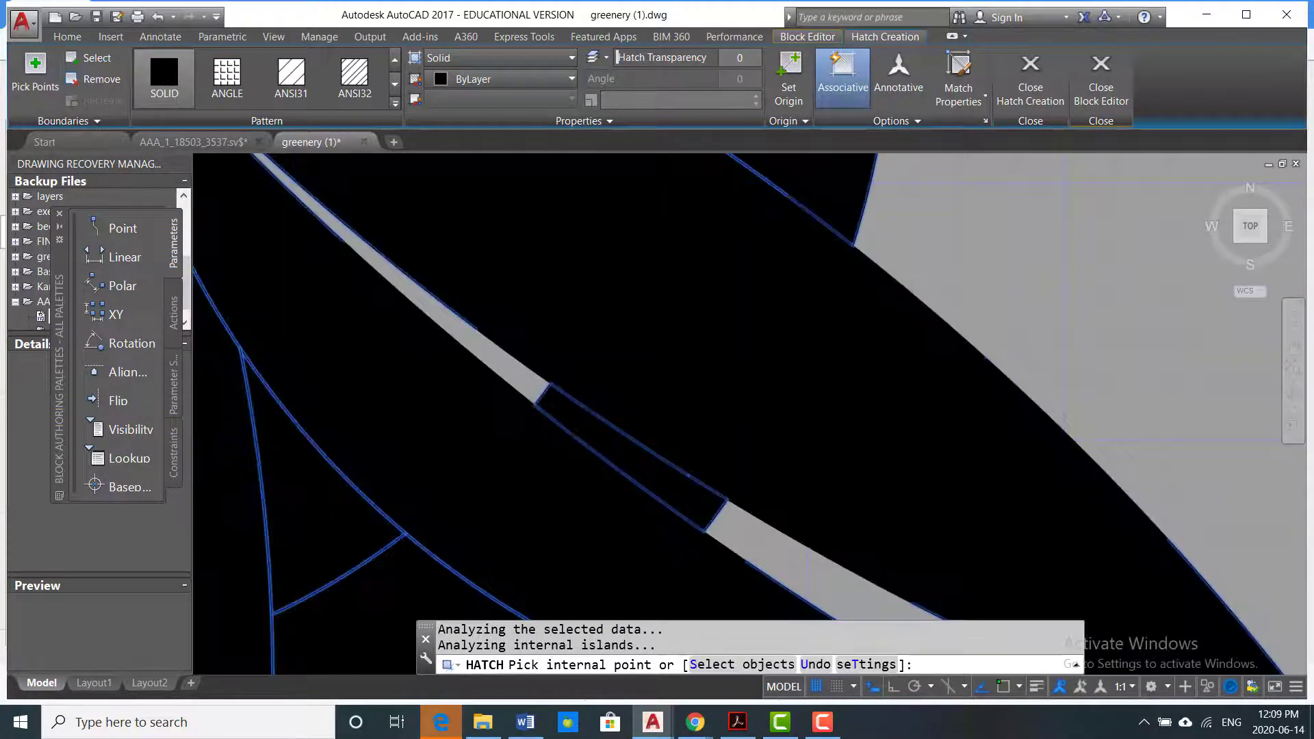
click(503, 366)
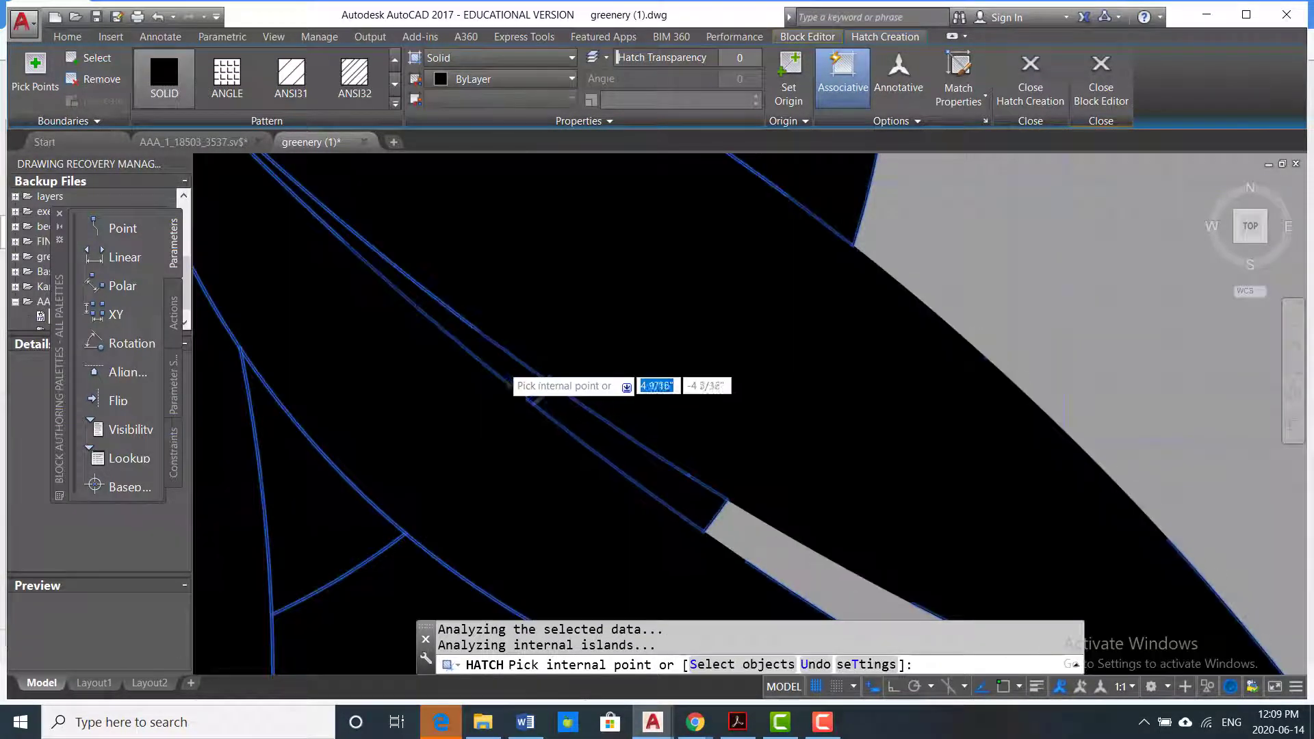
scroll(503, 366, down, 8)
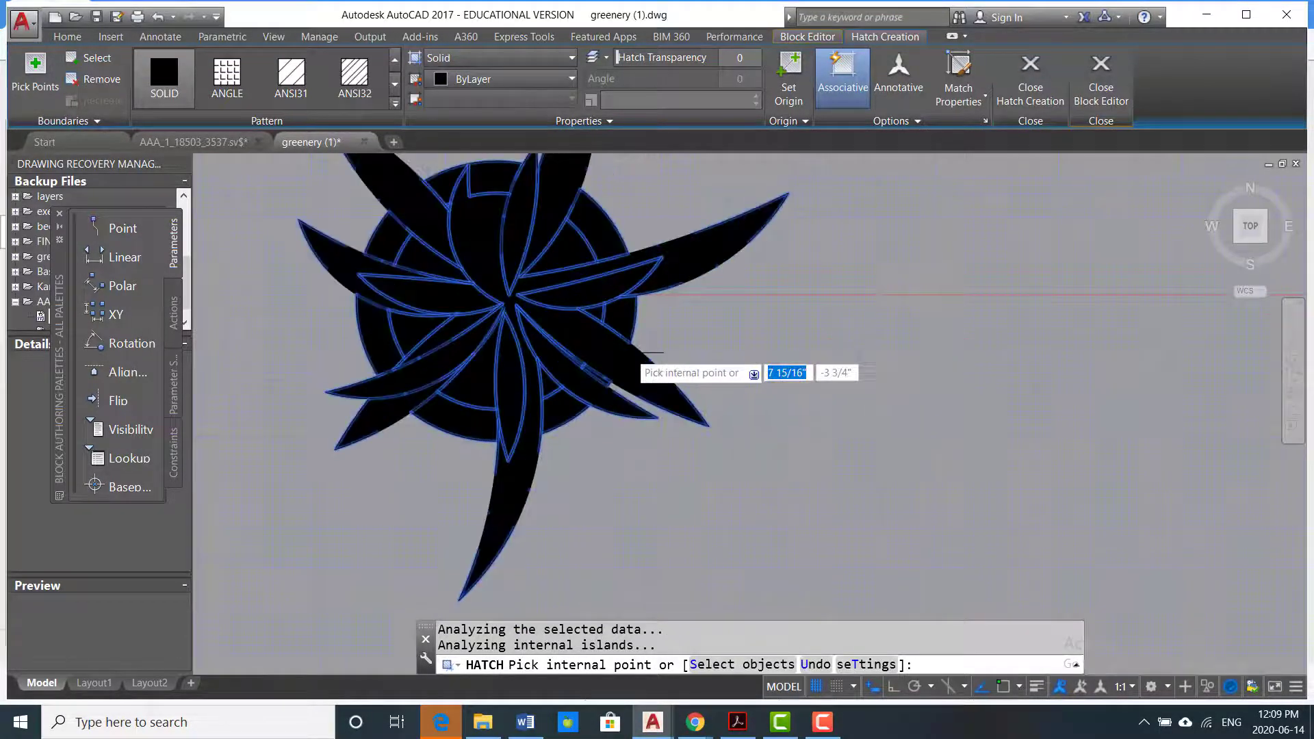
key(Return)
scroll(658, 367, down, 2)
middle_drag(658, 368, 851, 388)
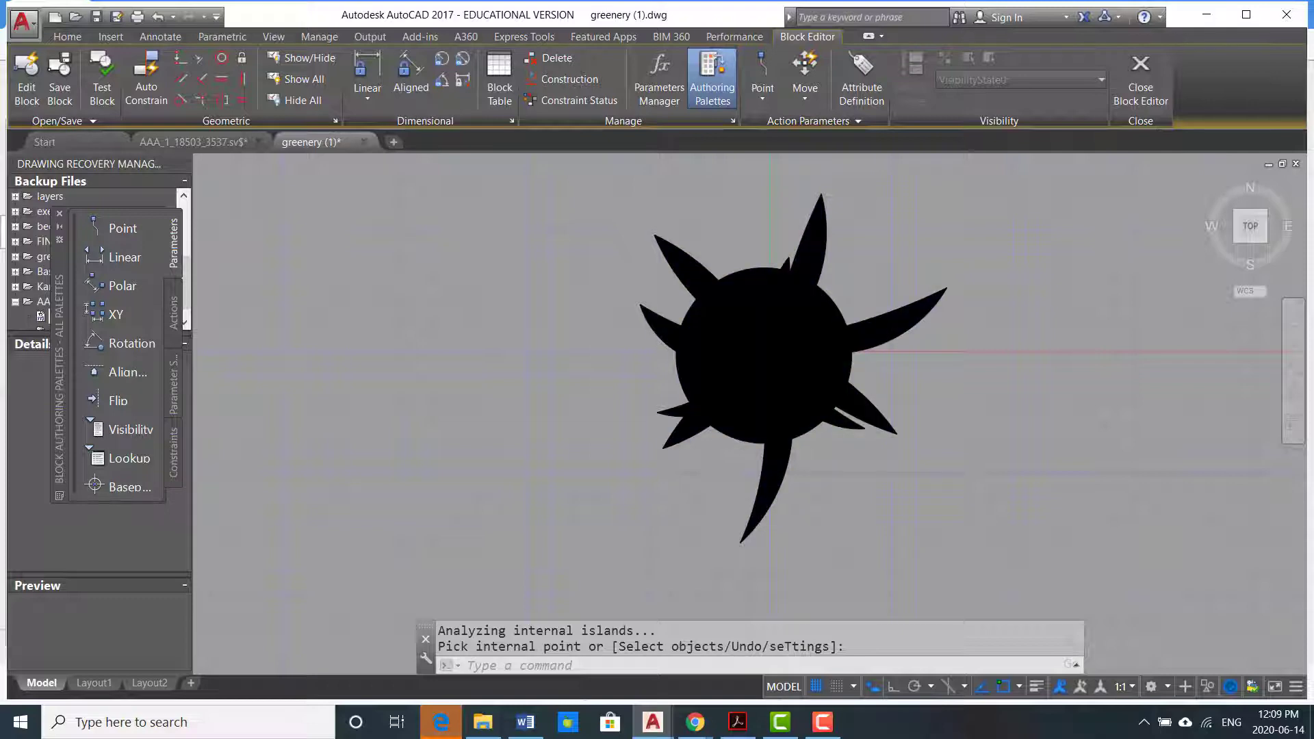
- Set the colour of the plan plant's solid hatch to white (255,255,255)
key(Return)
click(739, 347)
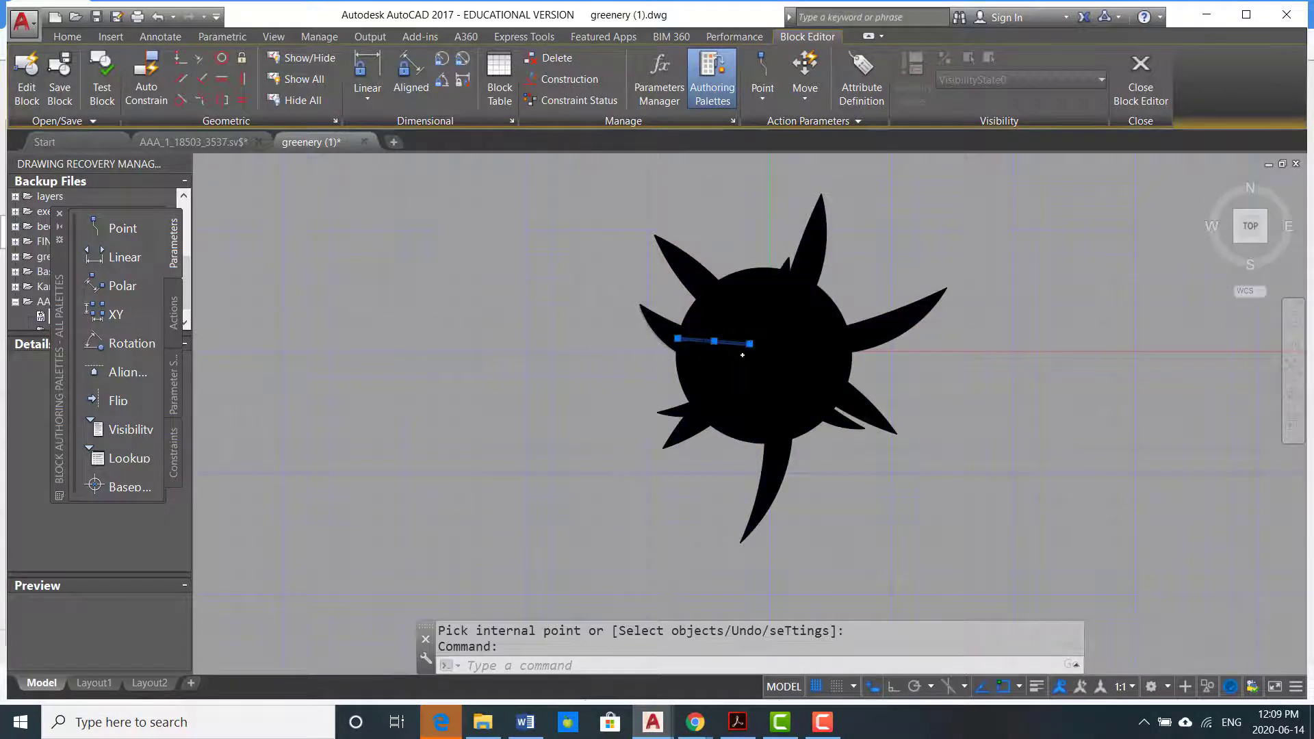
key(Escape)
key(Escape)
click(743, 356)
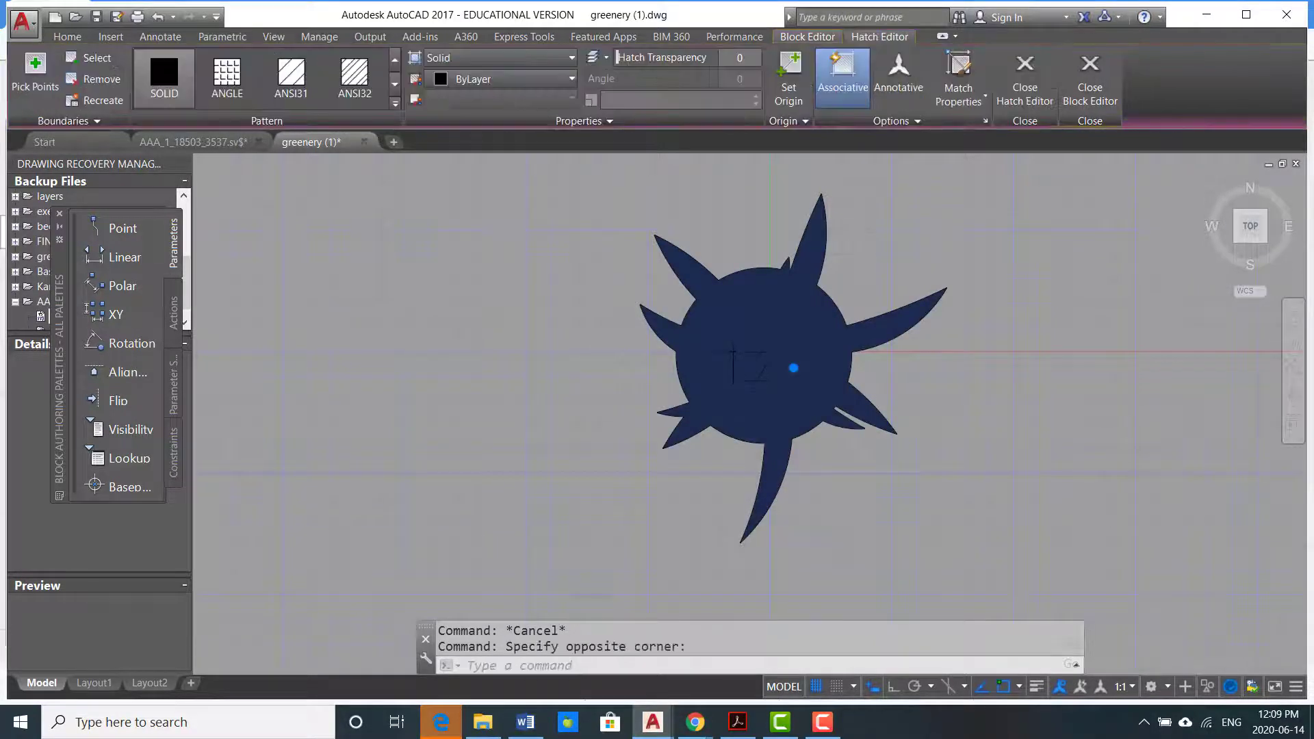
key(Escape)
click(734, 360)
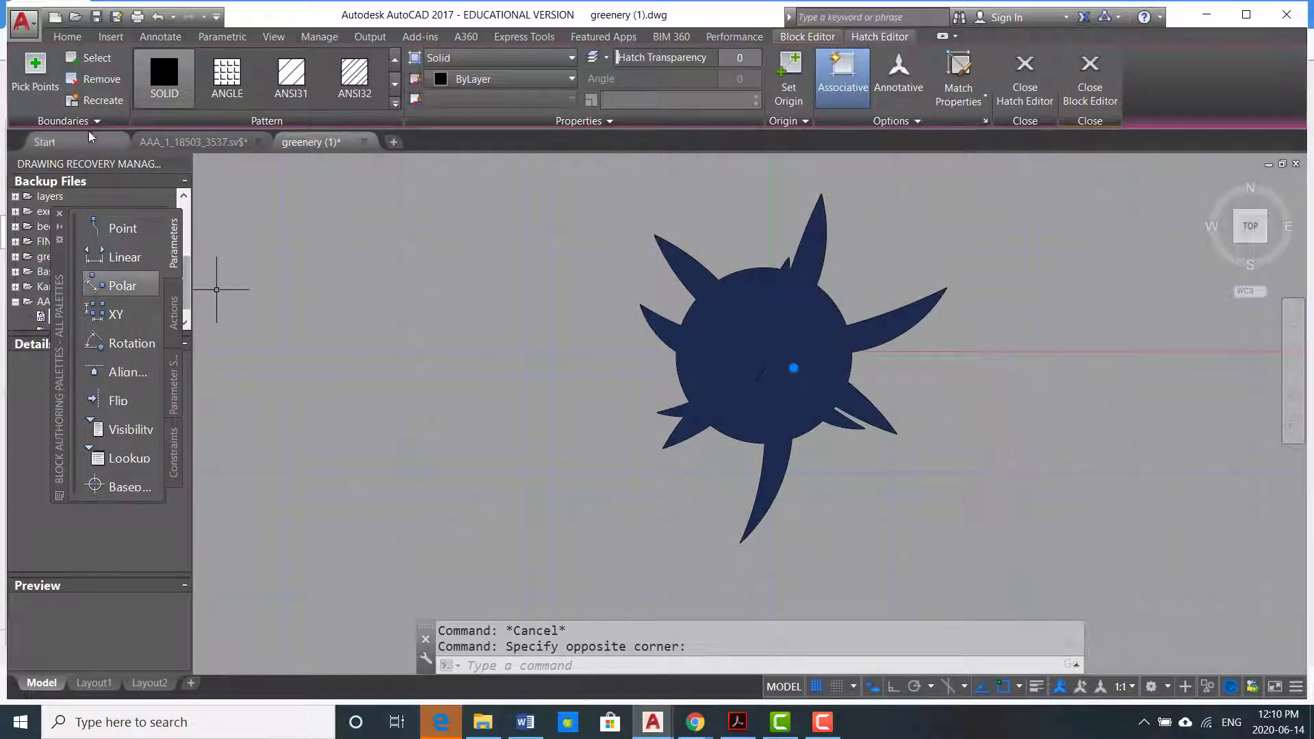
click(67, 38)
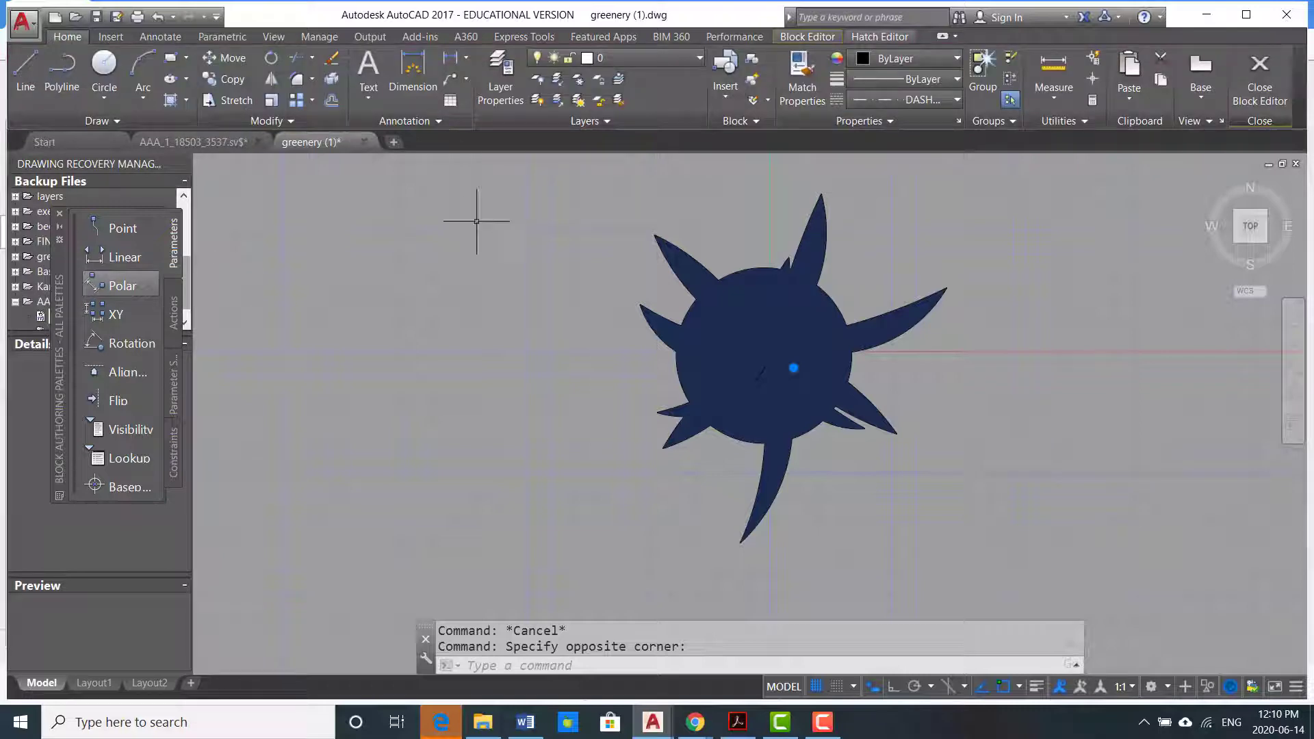
click(961, 59)
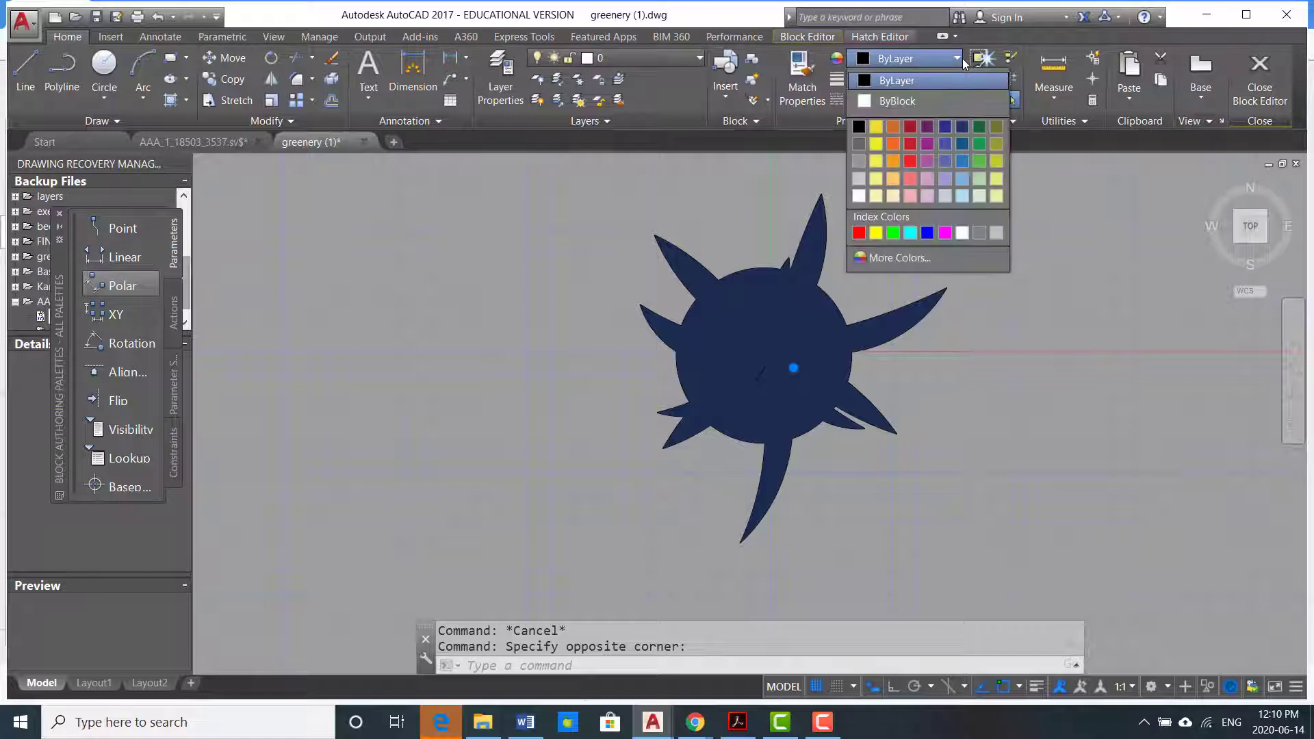
click(861, 194)
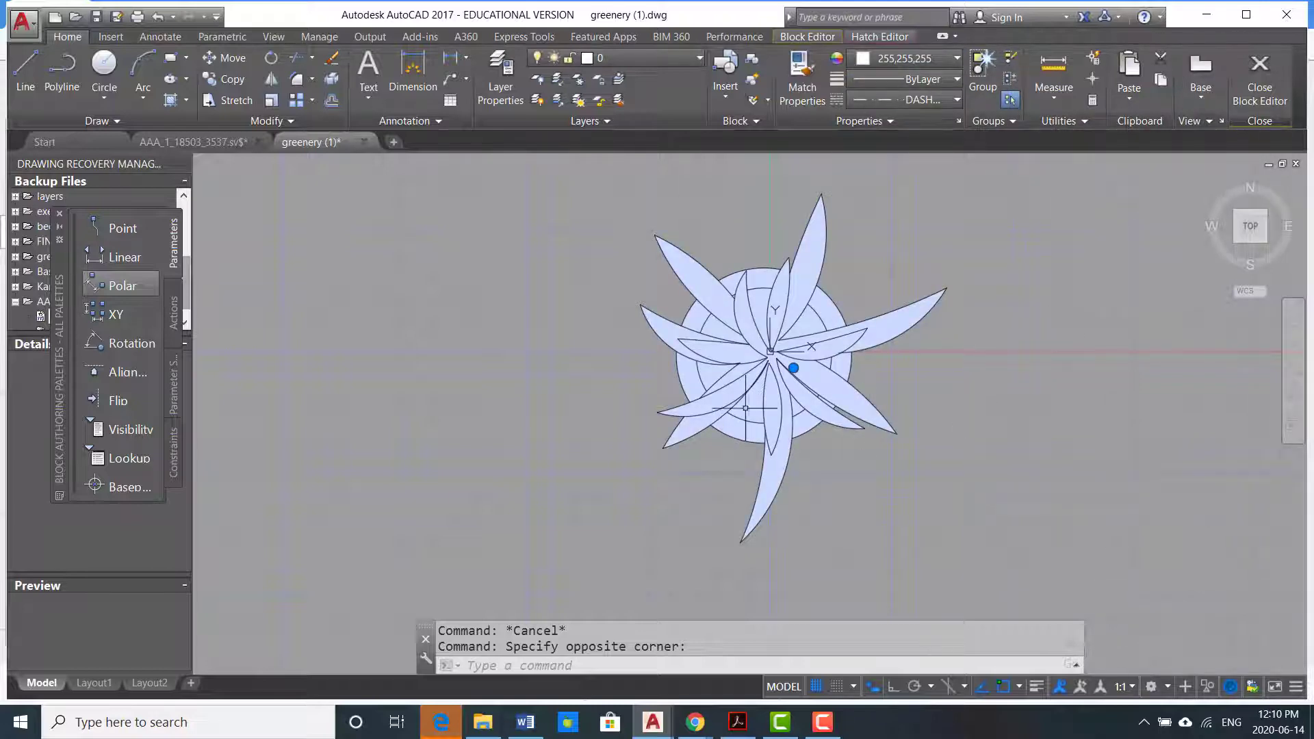
key(Escape)
middle_drag(740, 386, 785, 386)
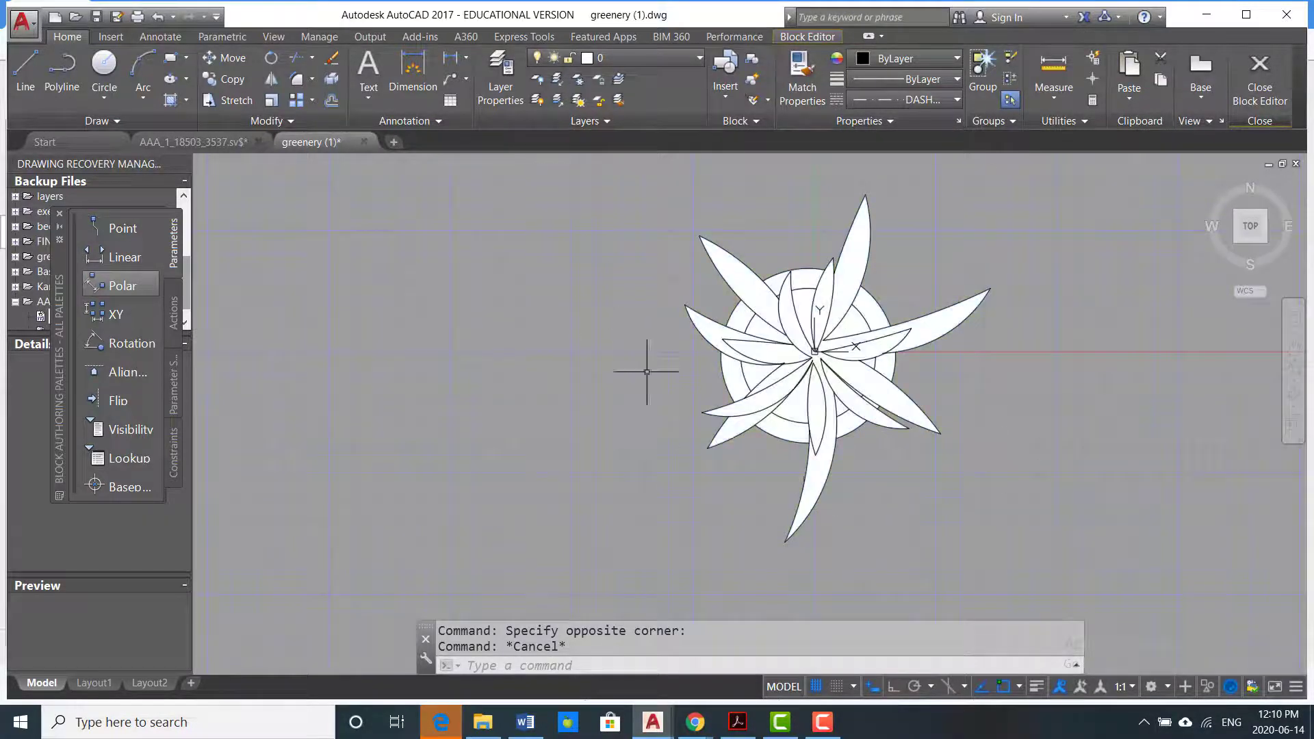
key(Escape)
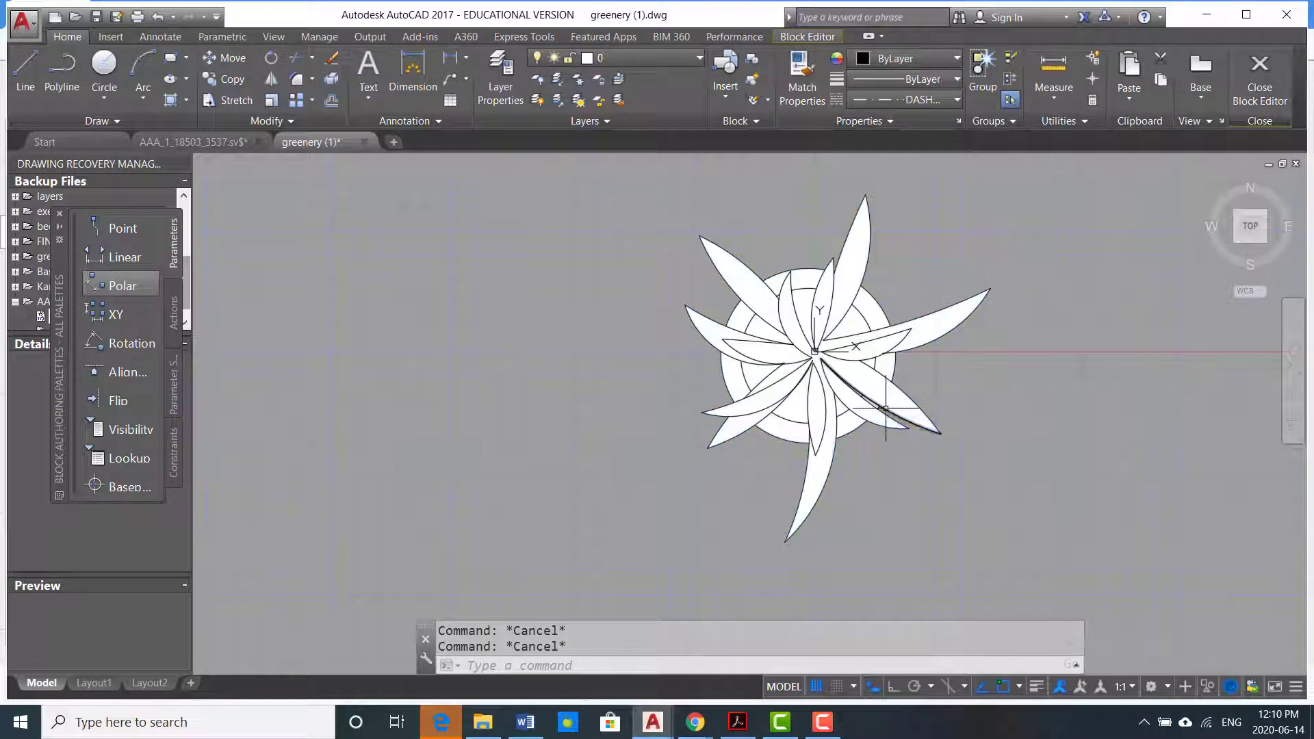
- Start scaling all of the plan plant's linework and hatch, with the base point at the origin where the leaves meet
text(SC)
key(Return)
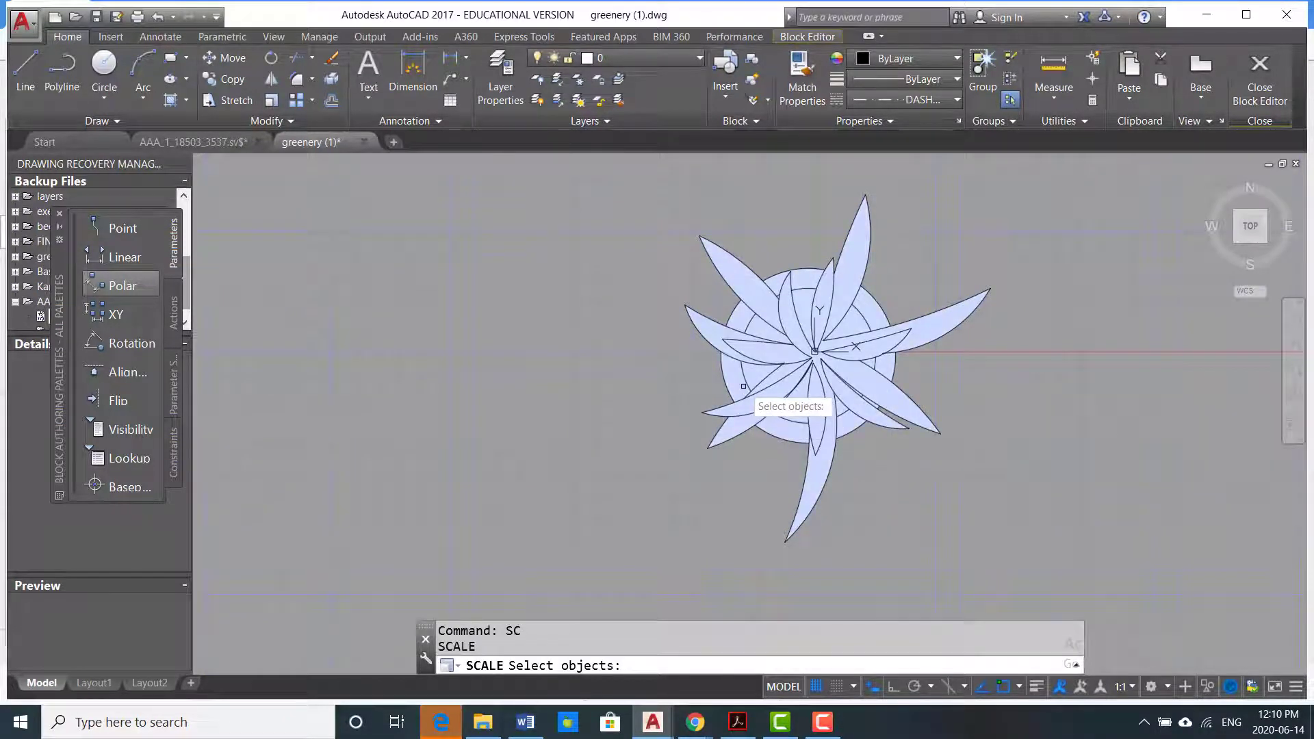
scroll(972, 325, down, 2)
click(1039, 205)
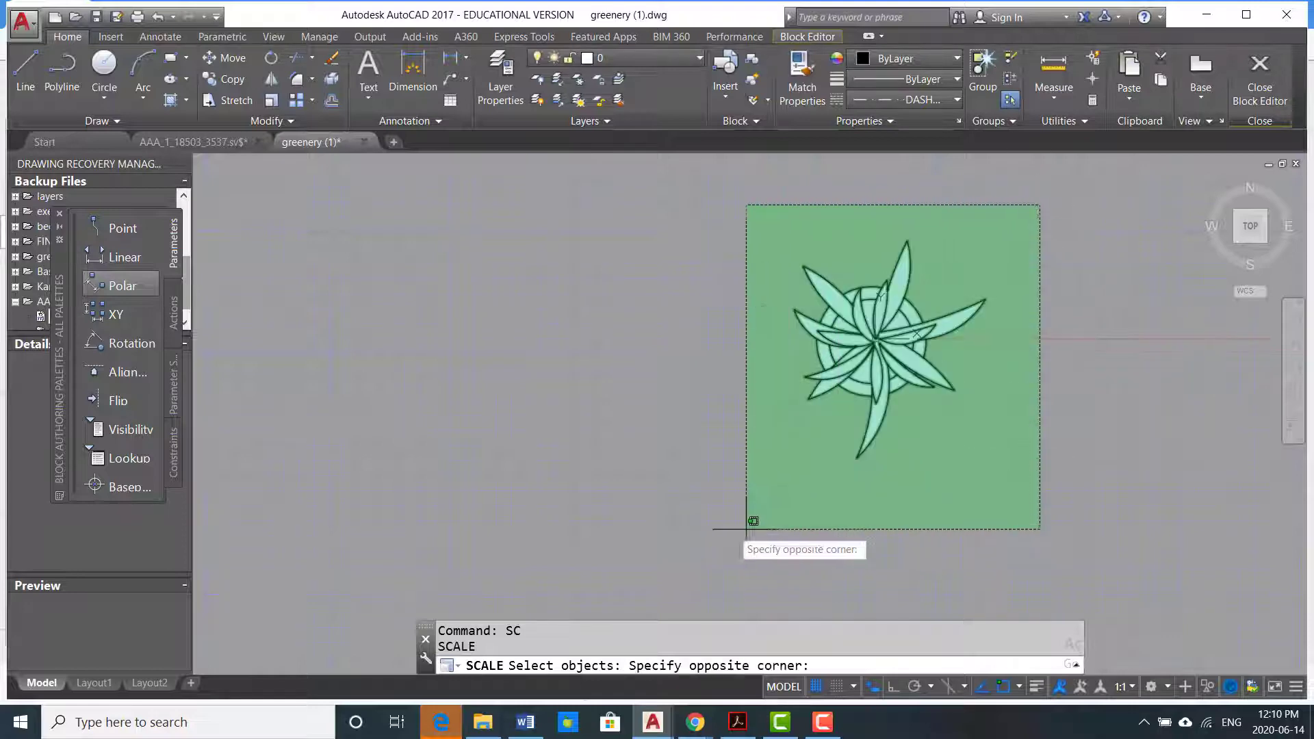
click(746, 528)
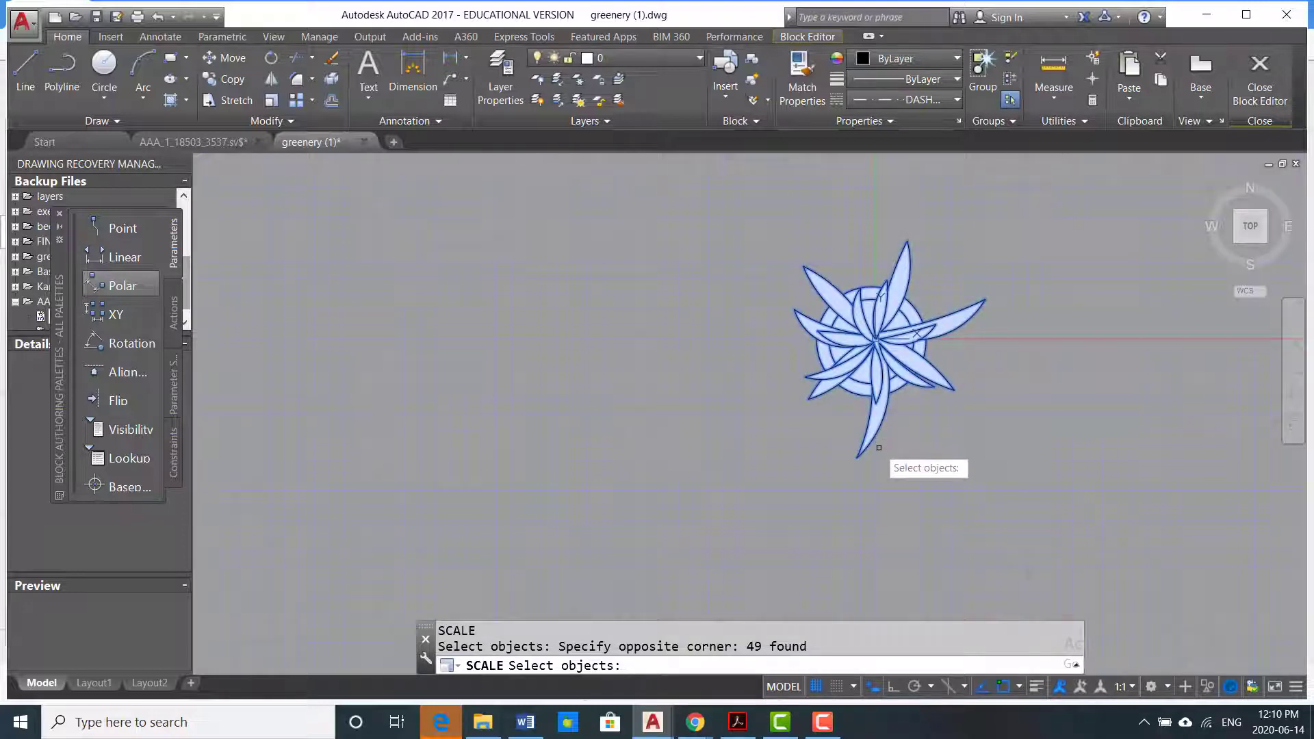
key(Return)
middle_drag(889, 445, 790, 453)
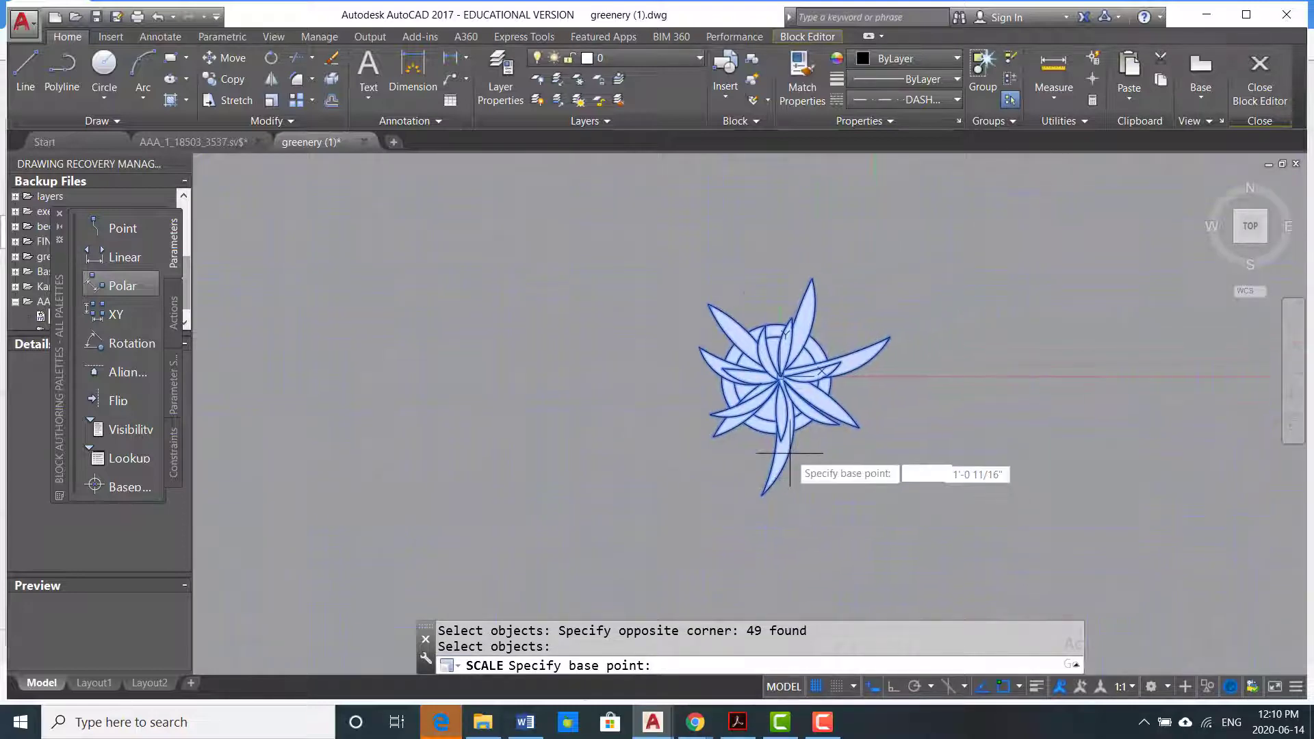
scroll(735, 414, up, 2)
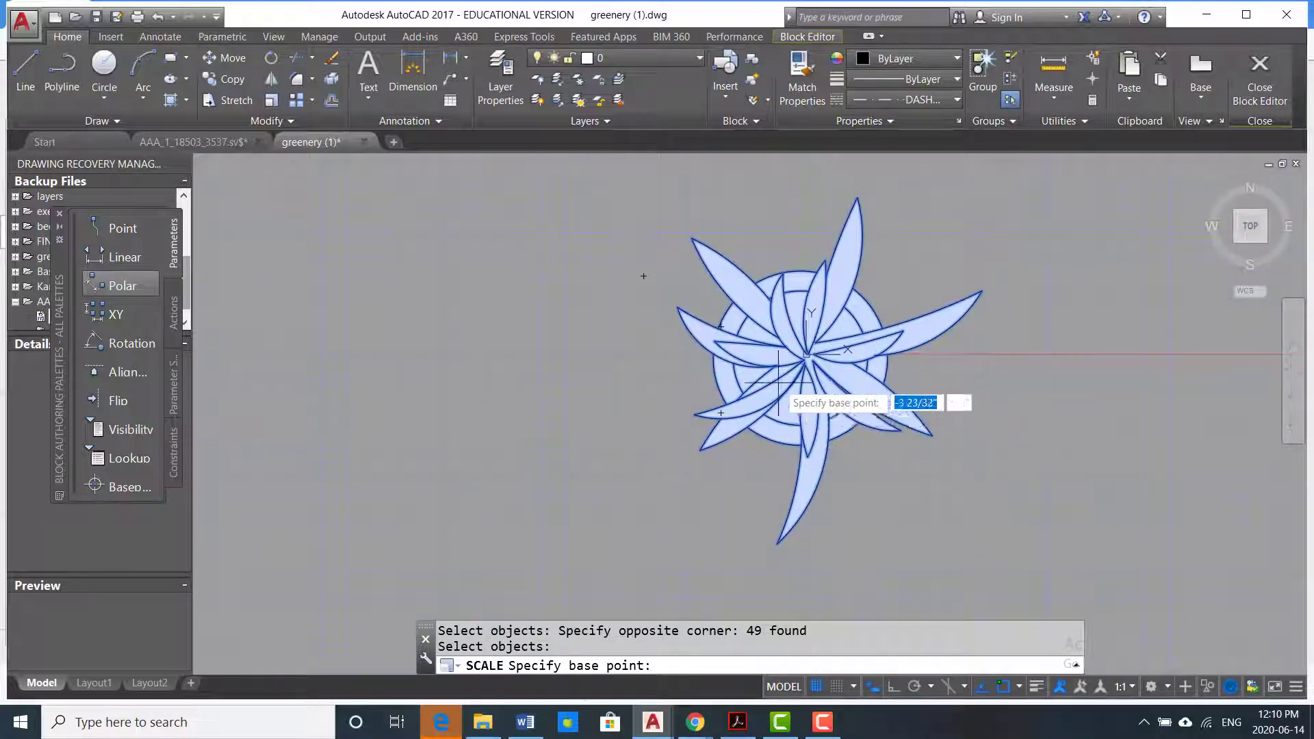
scroll(797, 373, up, 3)
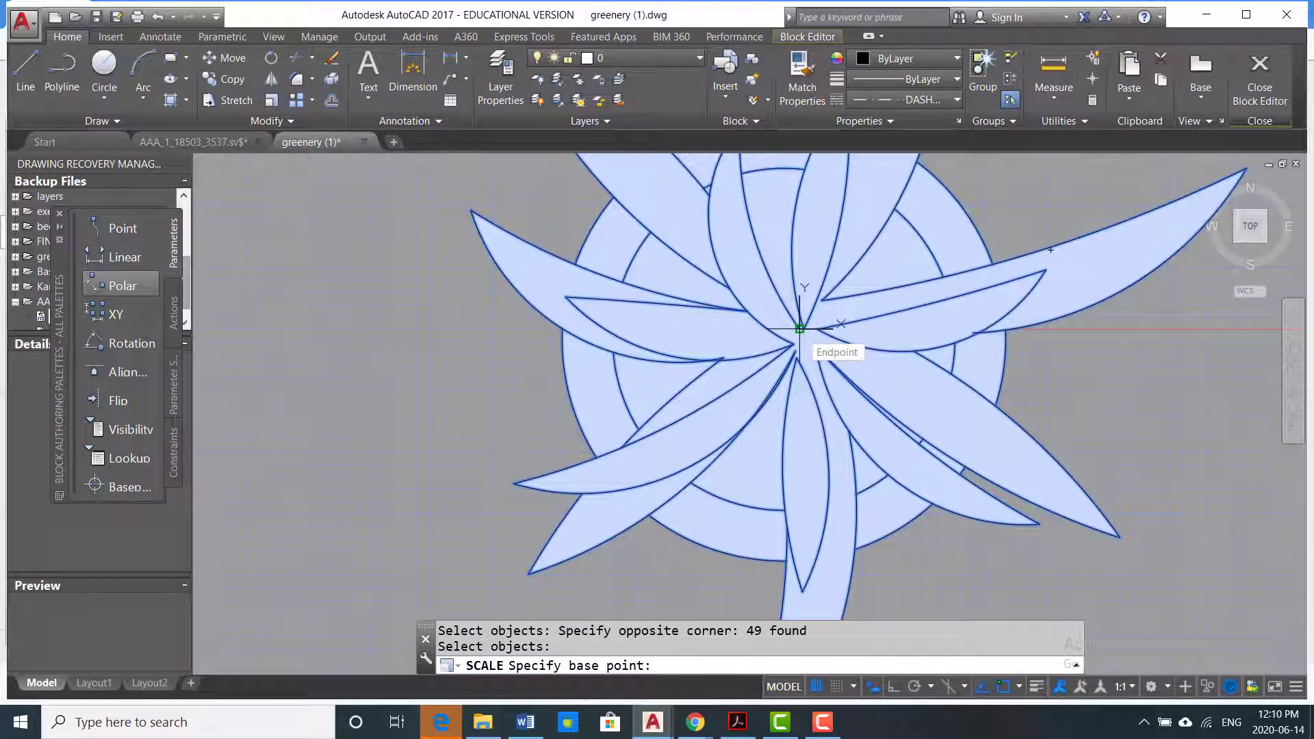
click(799, 328)
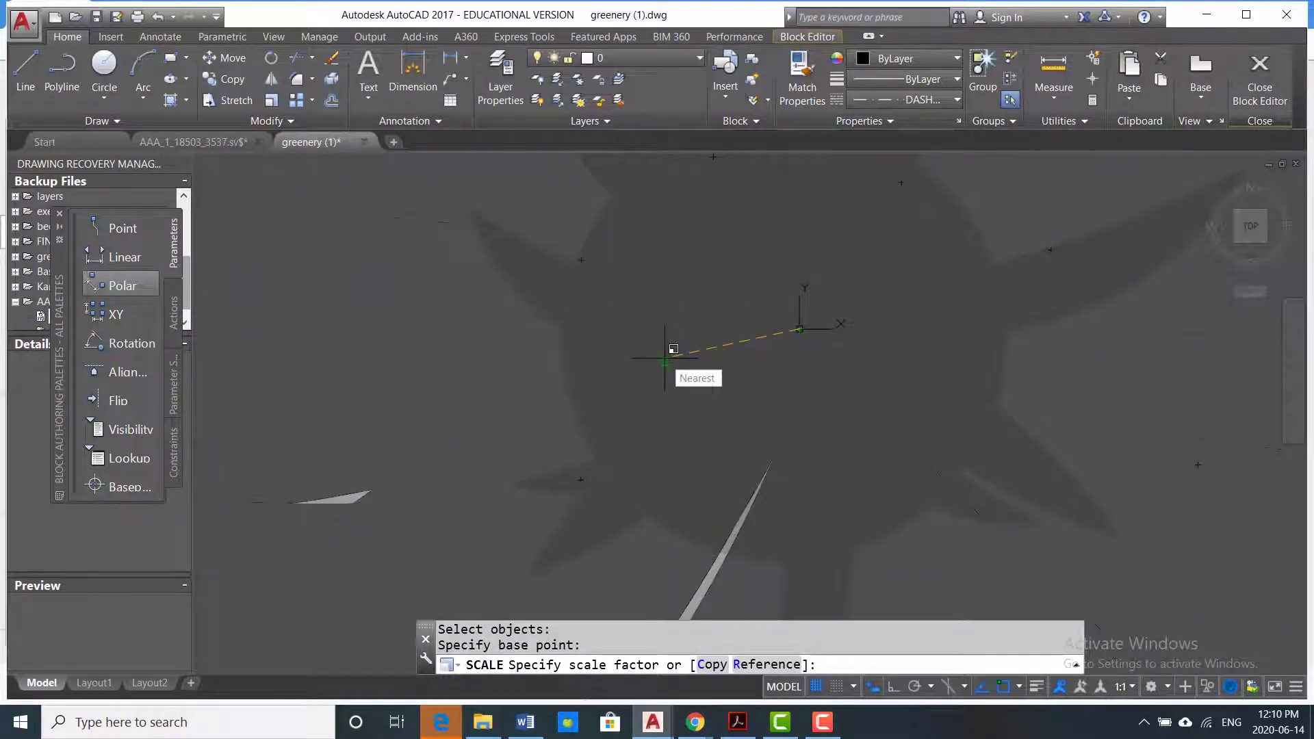
- Scale the plant by reference, using the pot's outer diameter as the reference length and 18 inches as the new length
text(r)
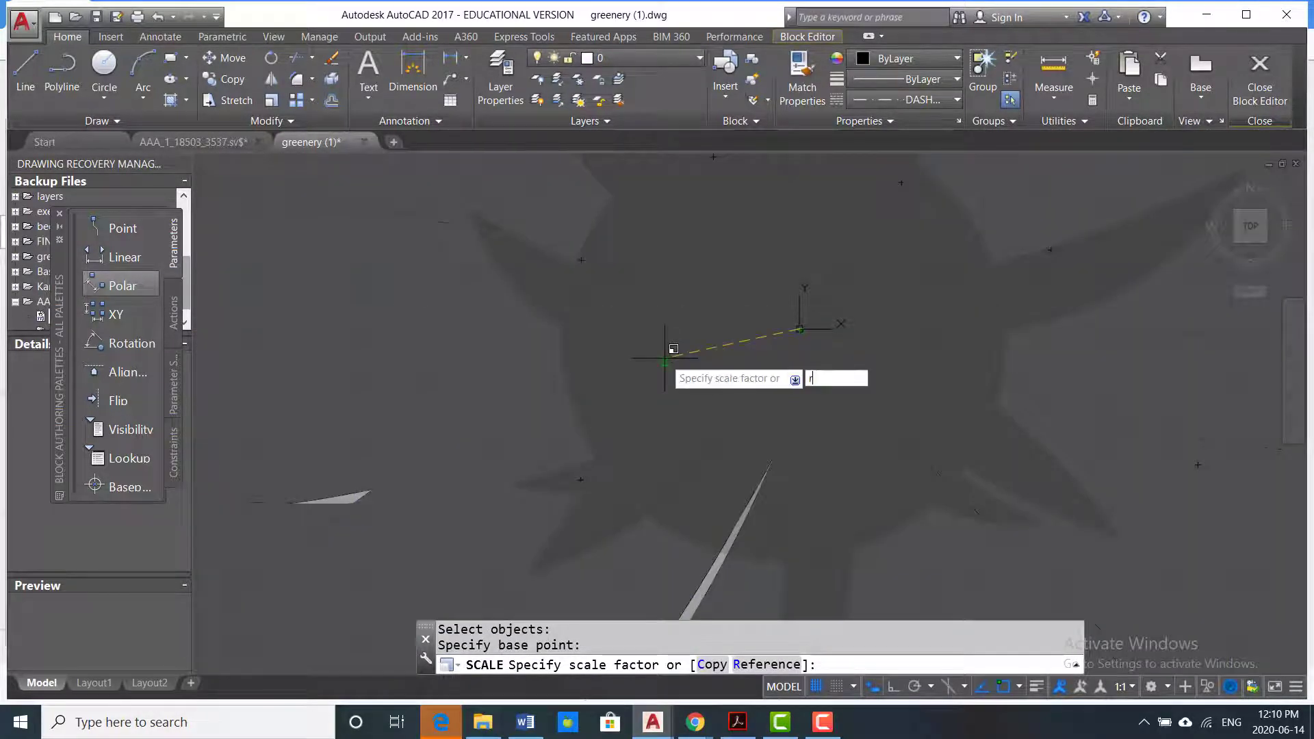
key(Return)
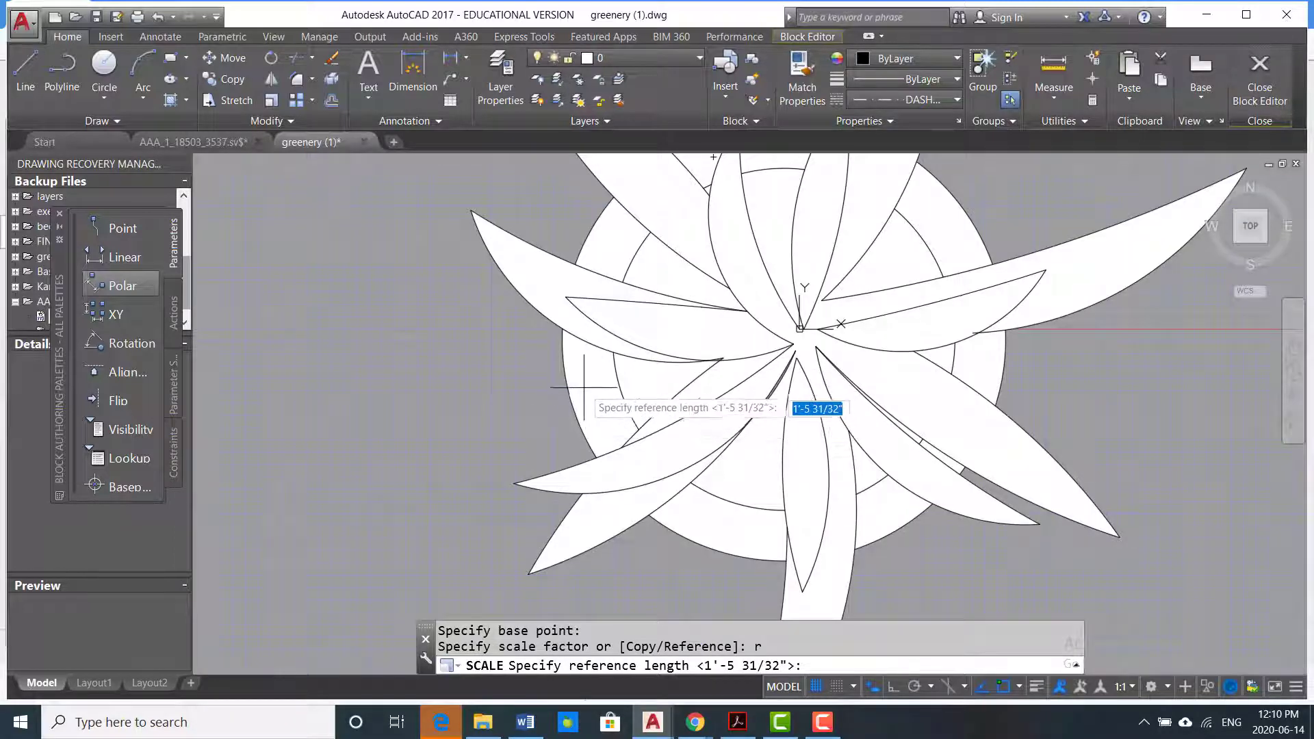
click(562, 338)
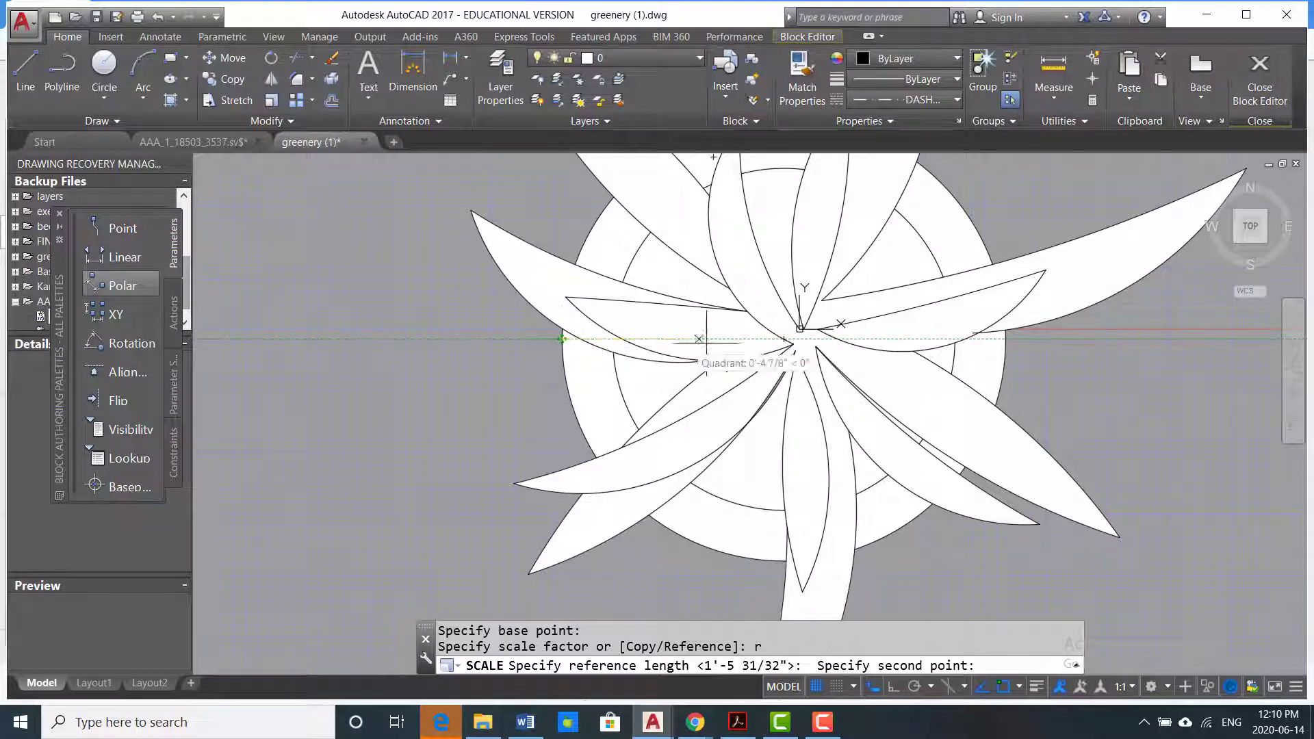
click(1005, 338)
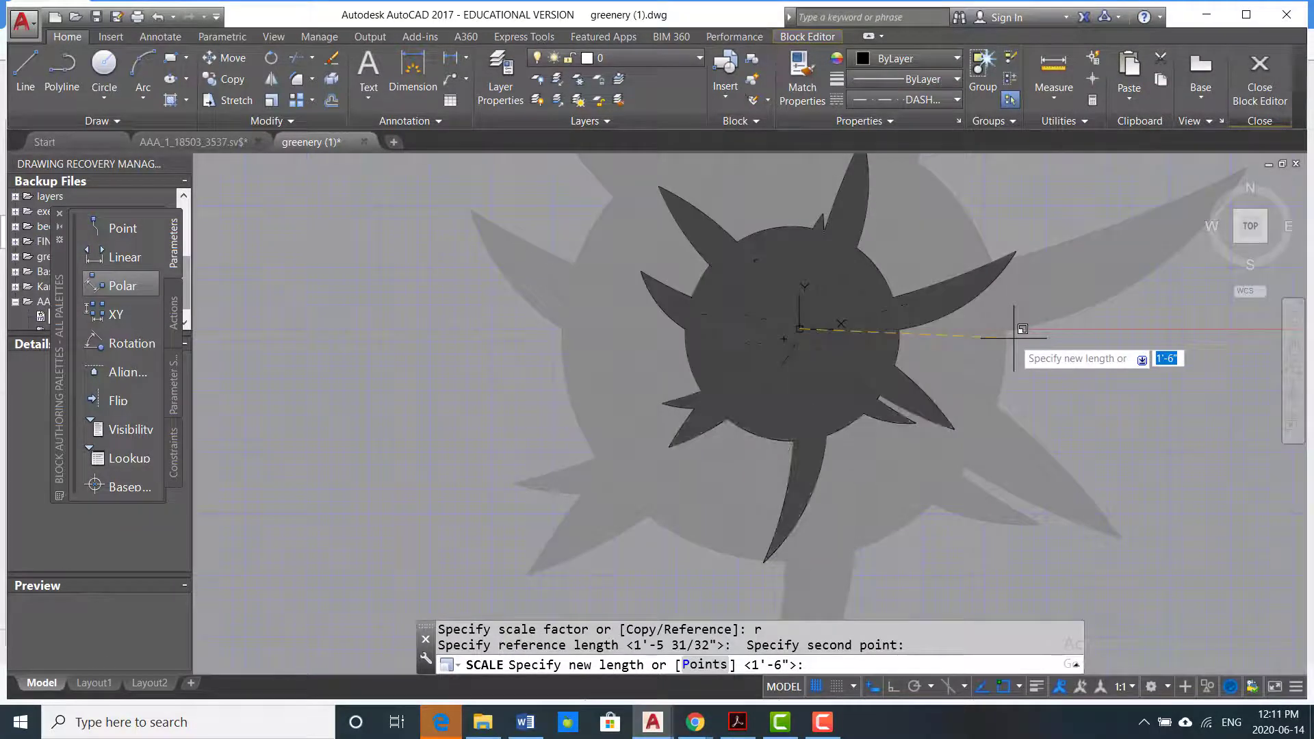
key(Return)
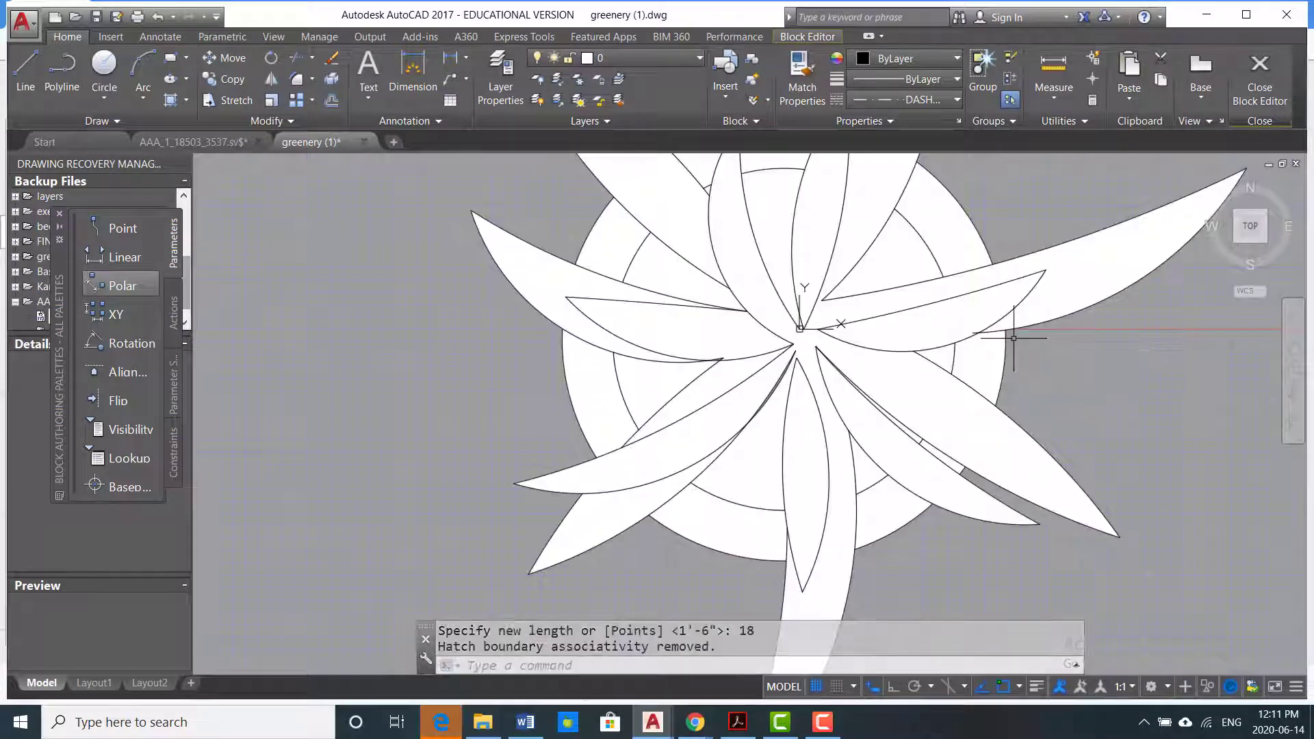
scroll(1013, 338, down, 4)
middle_drag(972, 359, 785, 373)
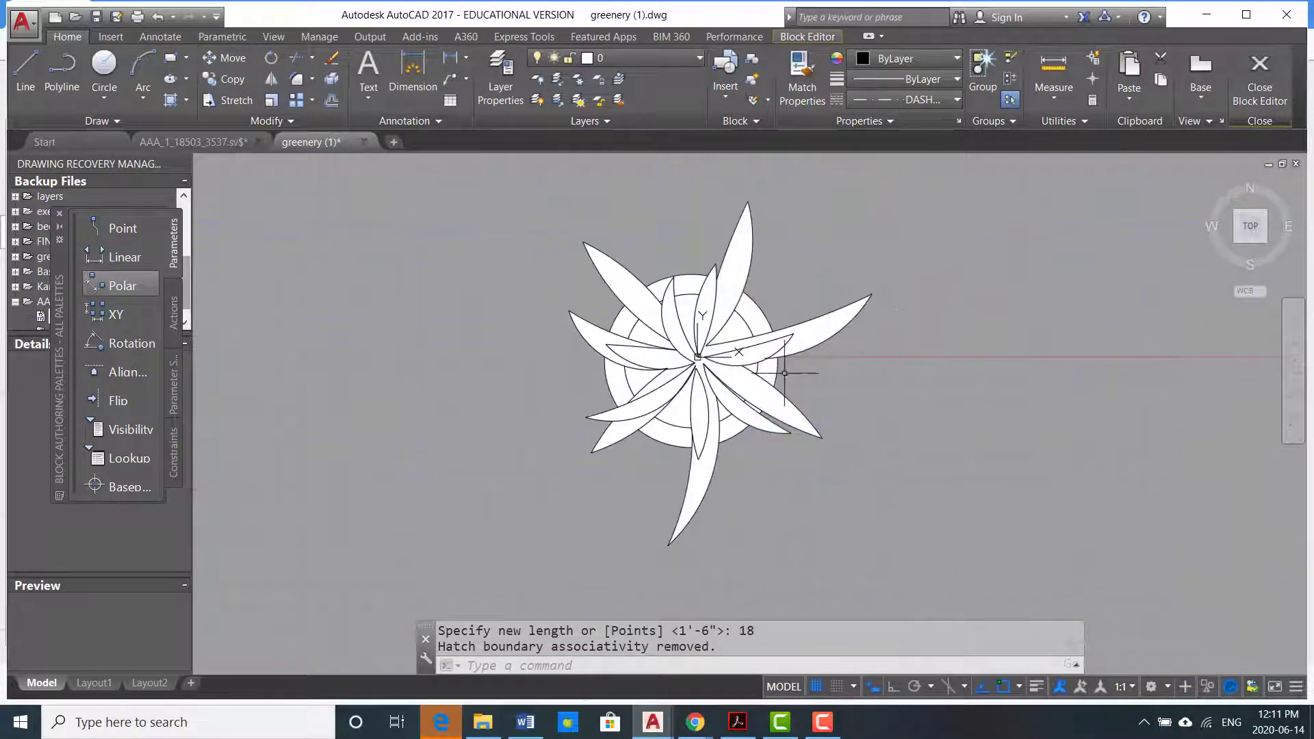
- Save the changes to the plant-plan block, close the Block Editor and check the block in the drawing
click(1255, 76)
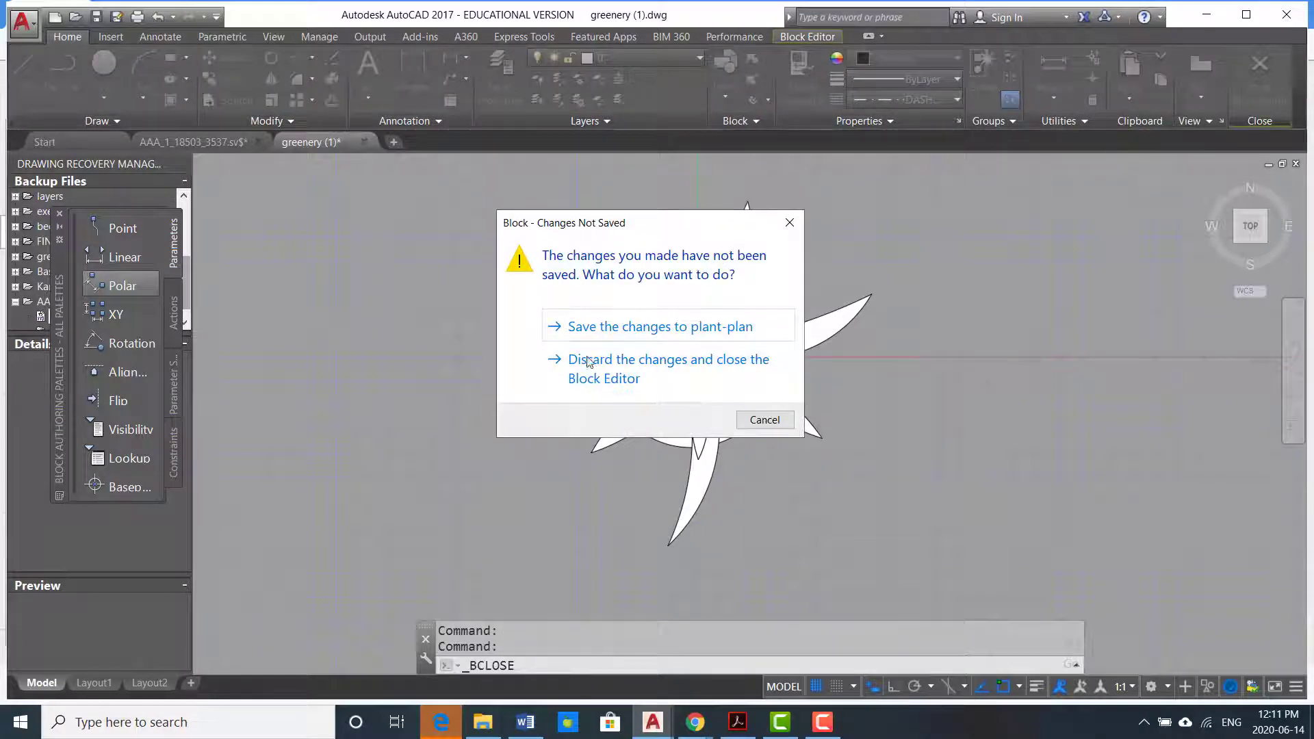
click(614, 330)
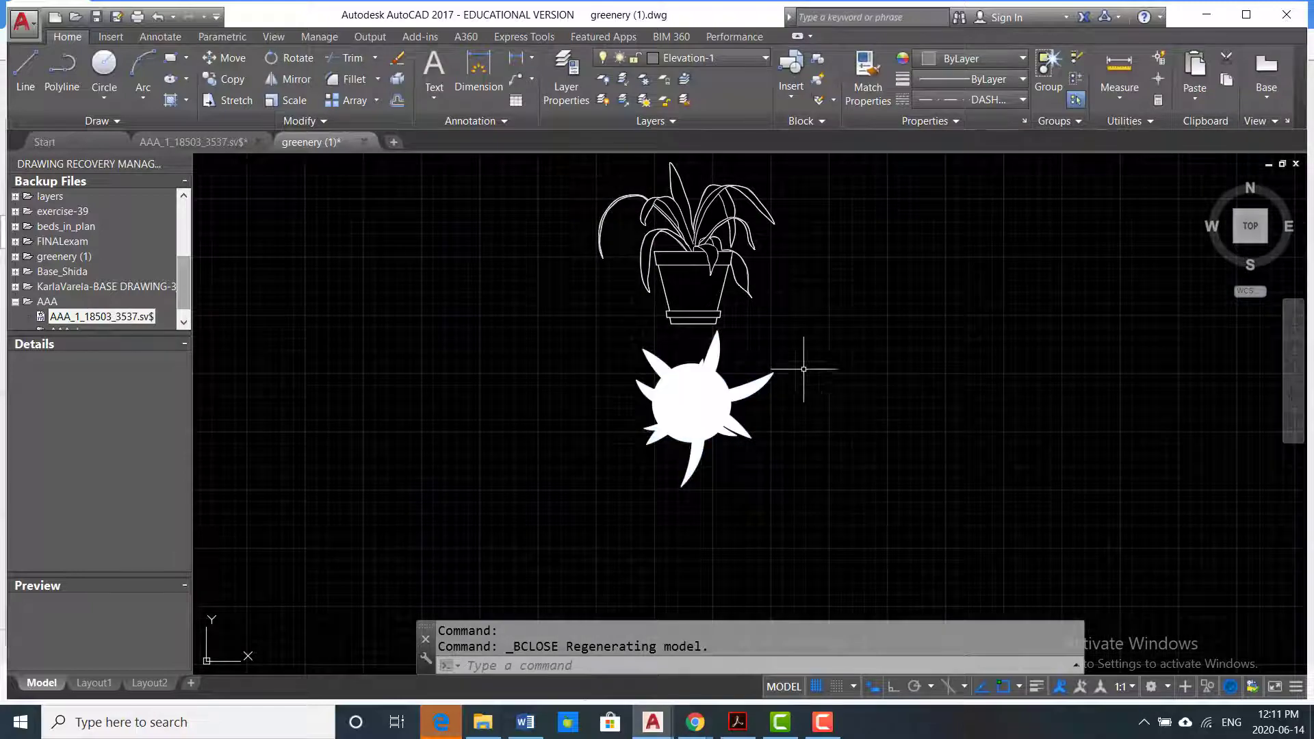
scroll(798, 358, down, 2)
scroll(746, 373, up, 4)
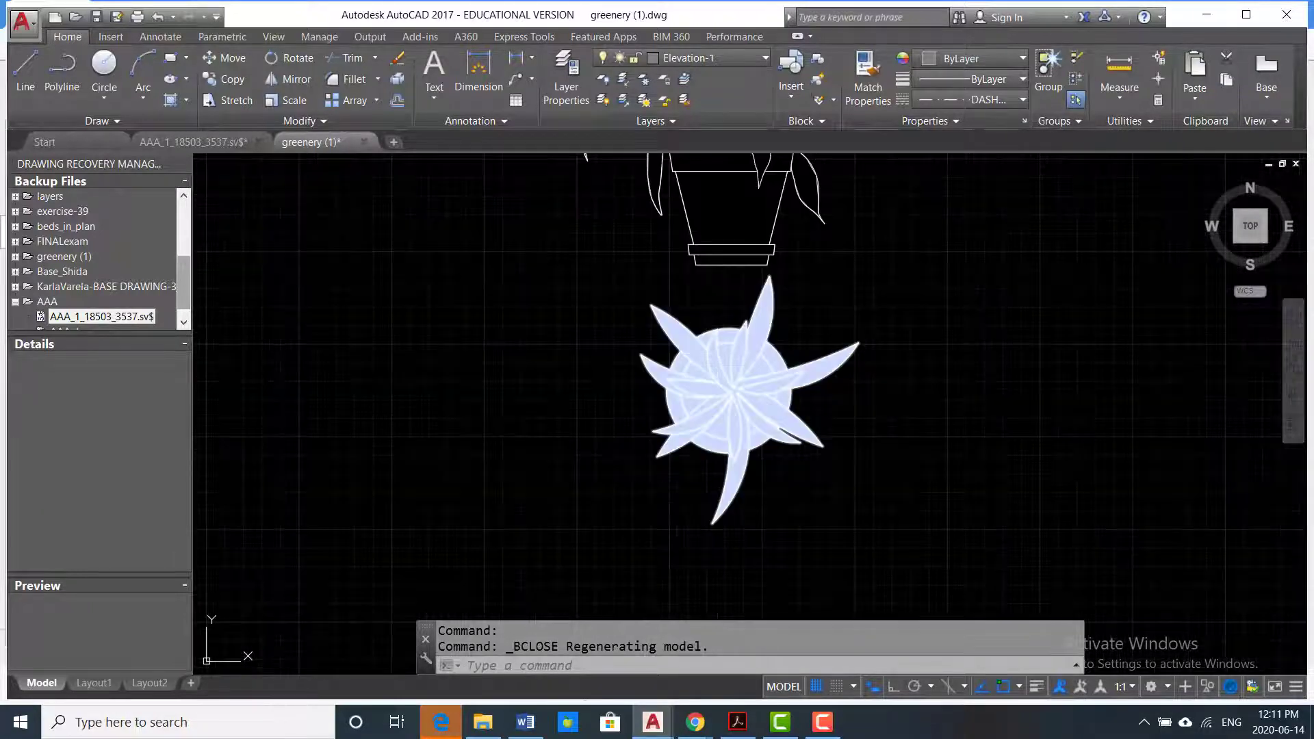
scroll(741, 369, up, 3)
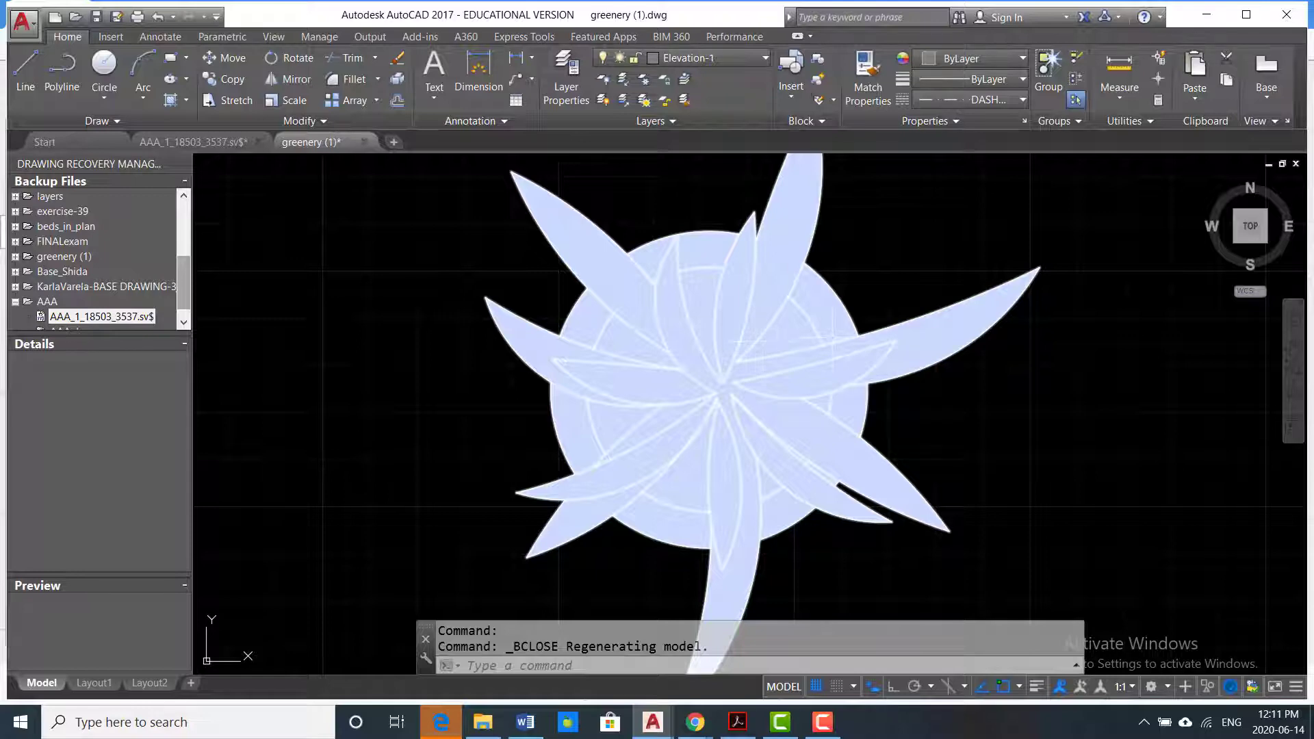
scroll(786, 343, down, 3)
scroll(787, 342, up, 2)
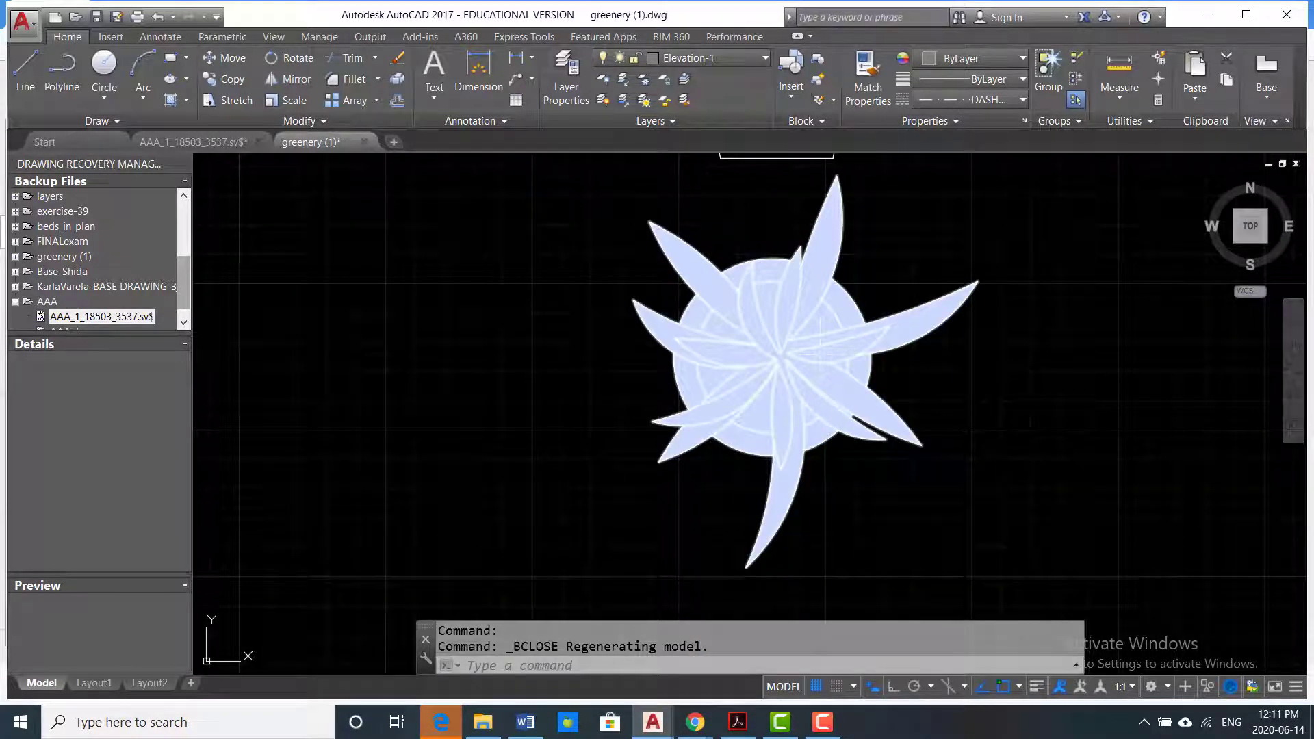
- Try the Elevation-3 layer on the plan plant block, and undo the layer change
click(859, 311)
click(750, 59)
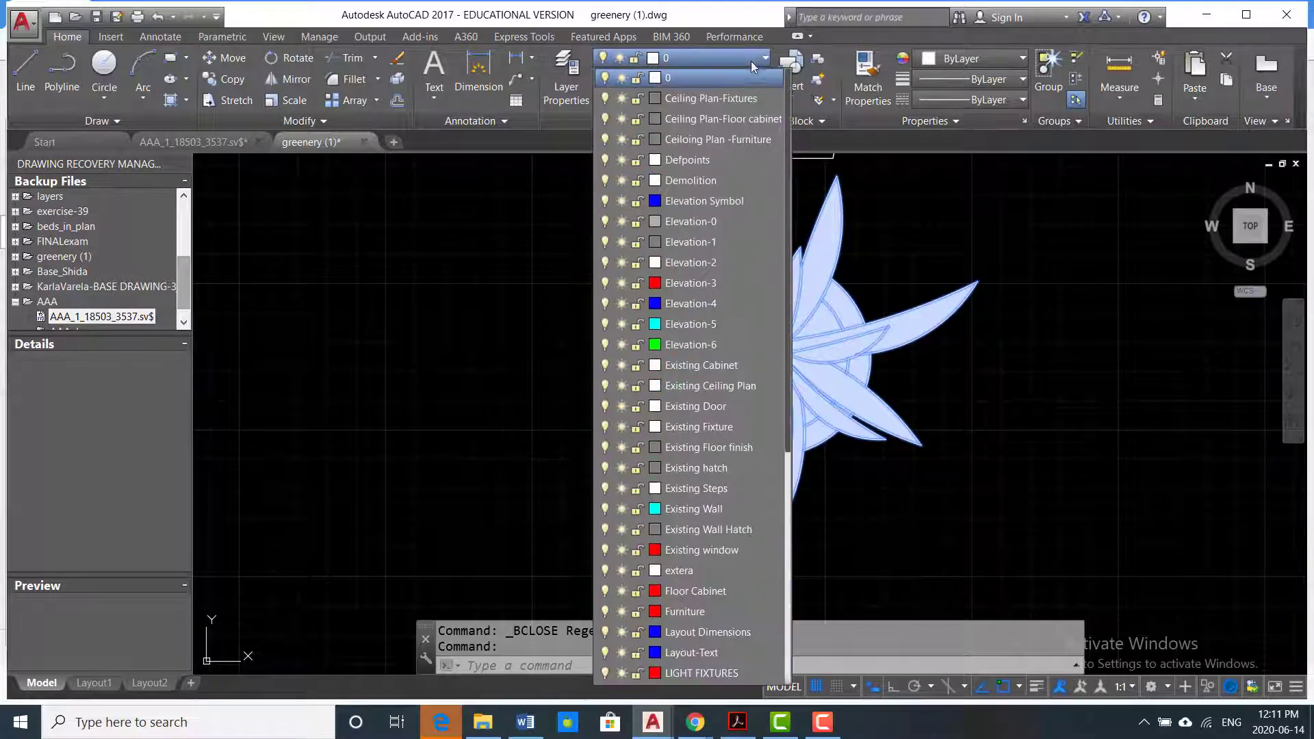
click(692, 283)
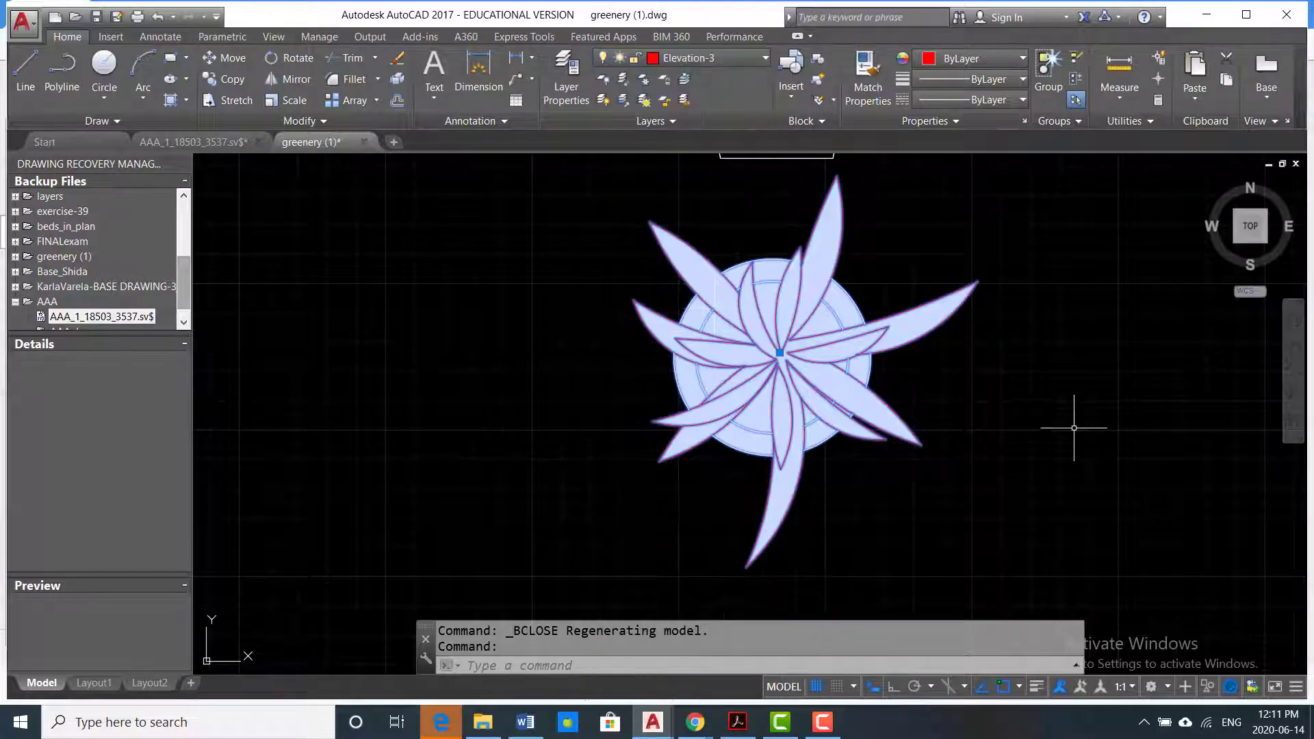
key(Escape)
key(Escape)
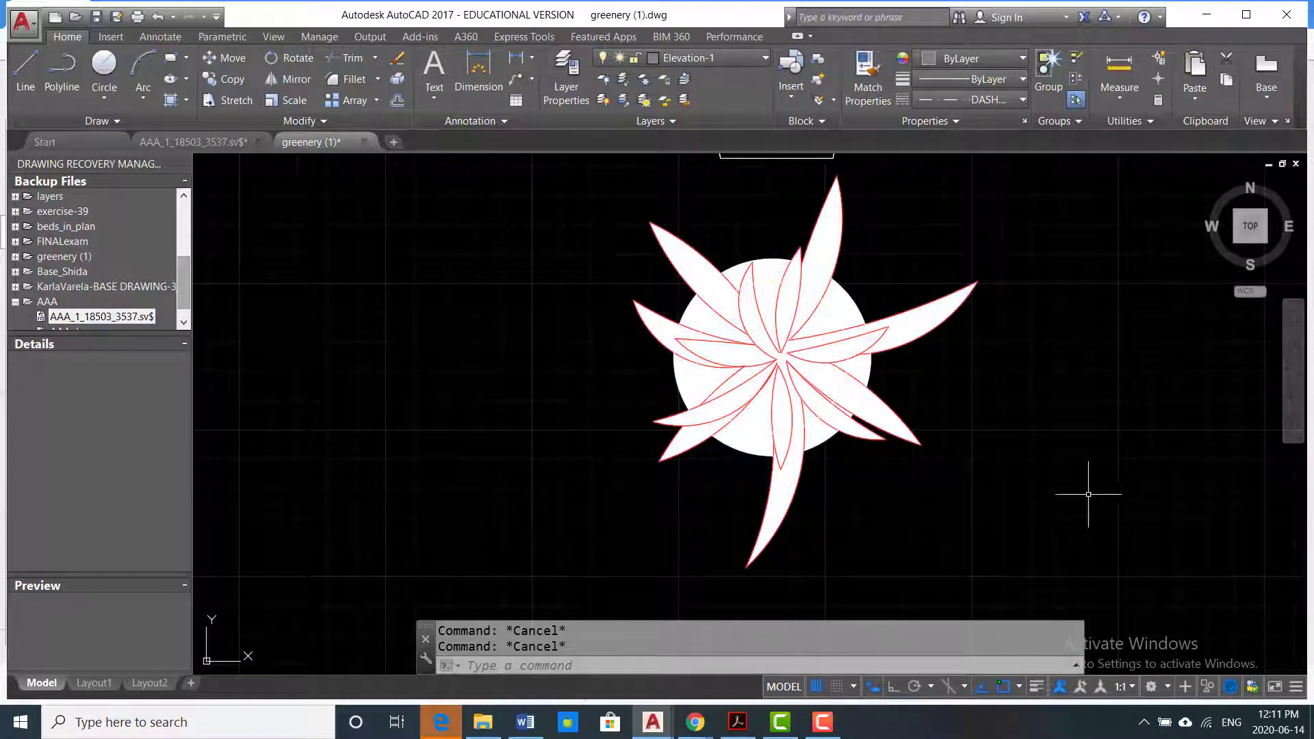
key(ctrl+z)
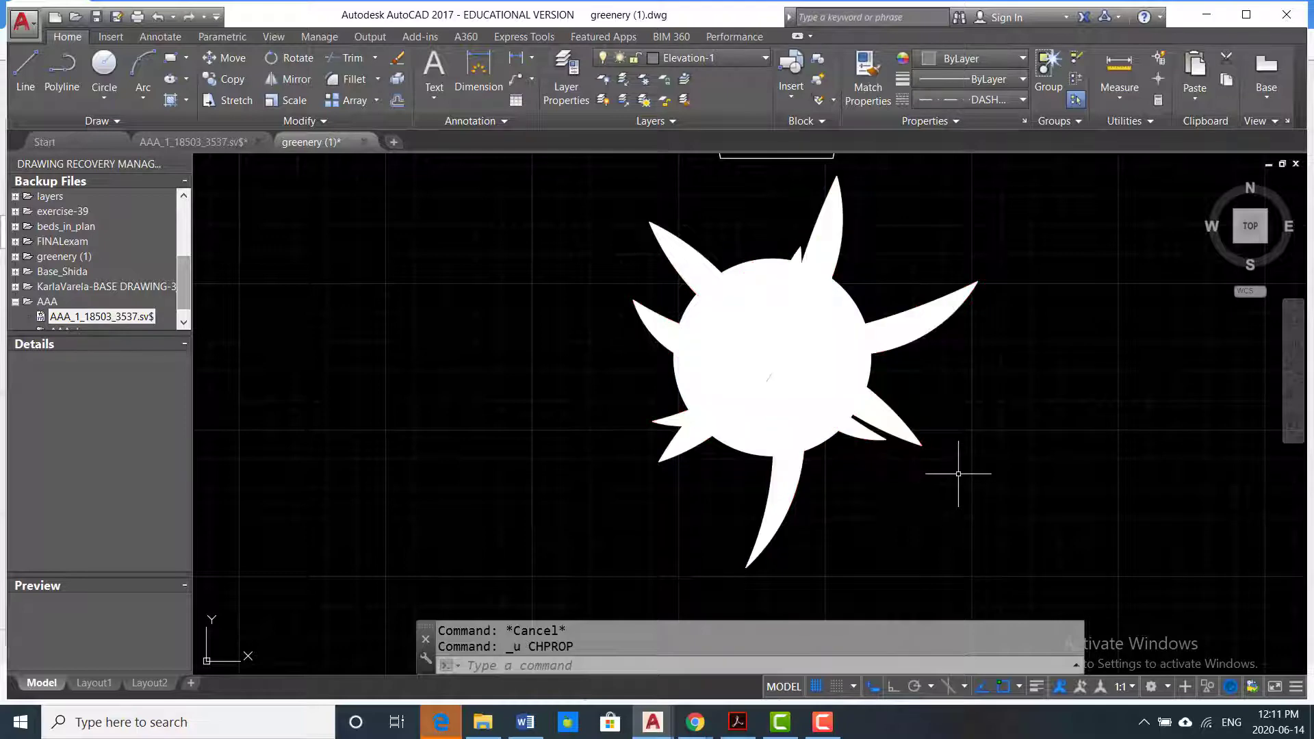
- Insert the plant-ele block at scale 1 with 0 rotation, to the right of the two small original plants
scroll(958, 473, down, 5)
middle_drag(997, 397, 809, 401)
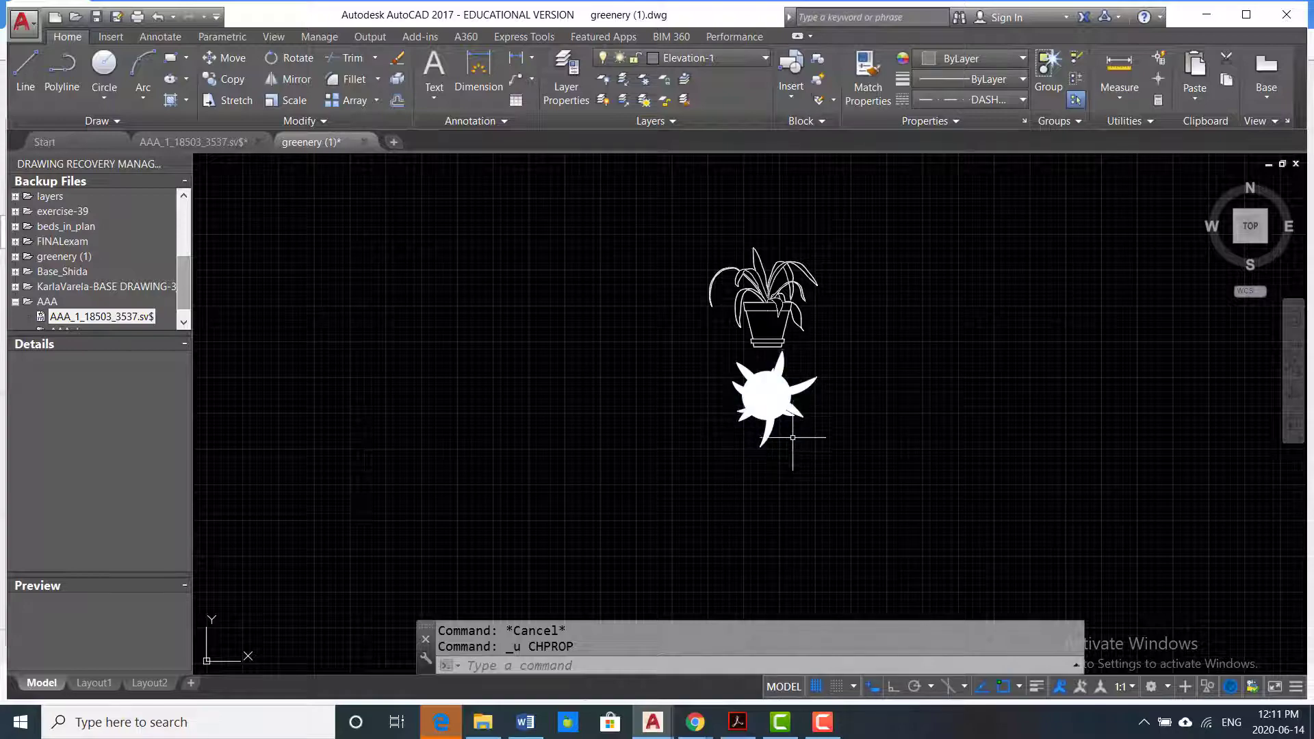
scroll(792, 411, up, 1)
scroll(795, 400, down, 1)
middle_drag(798, 399, 689, 428)
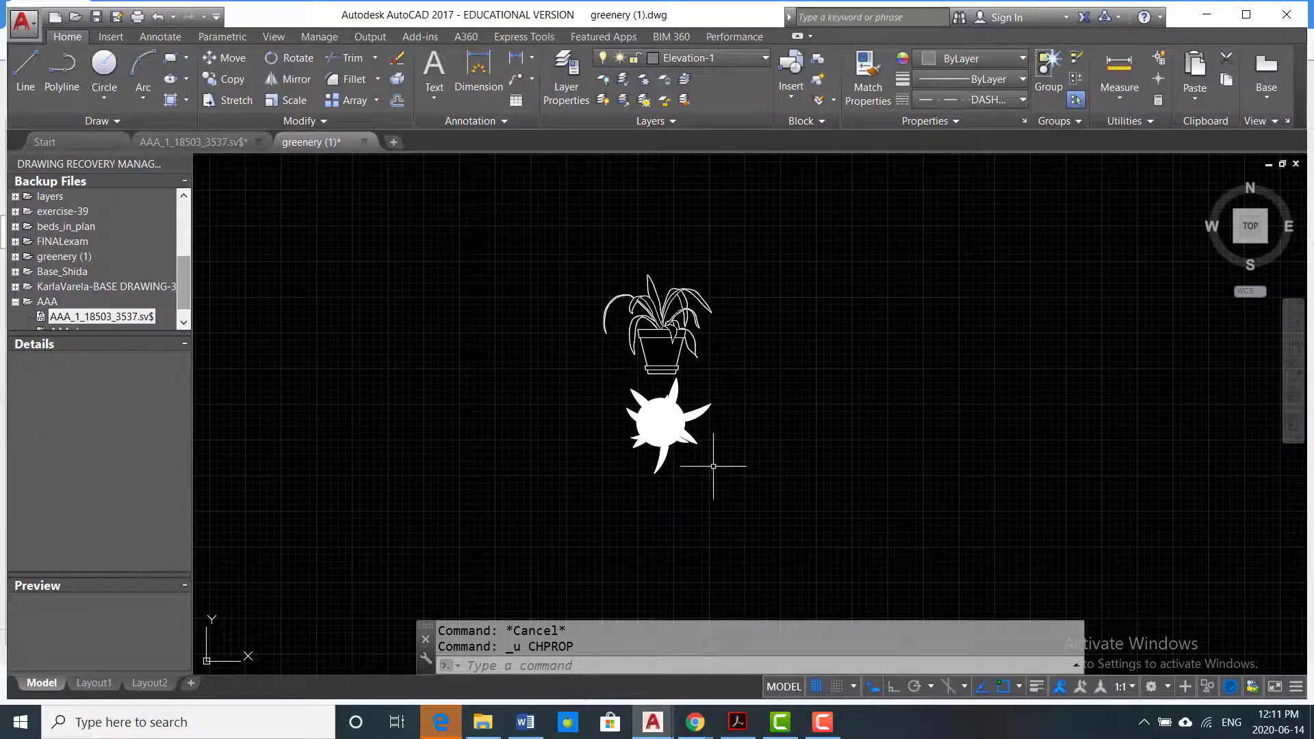
text(l)
key(Return)
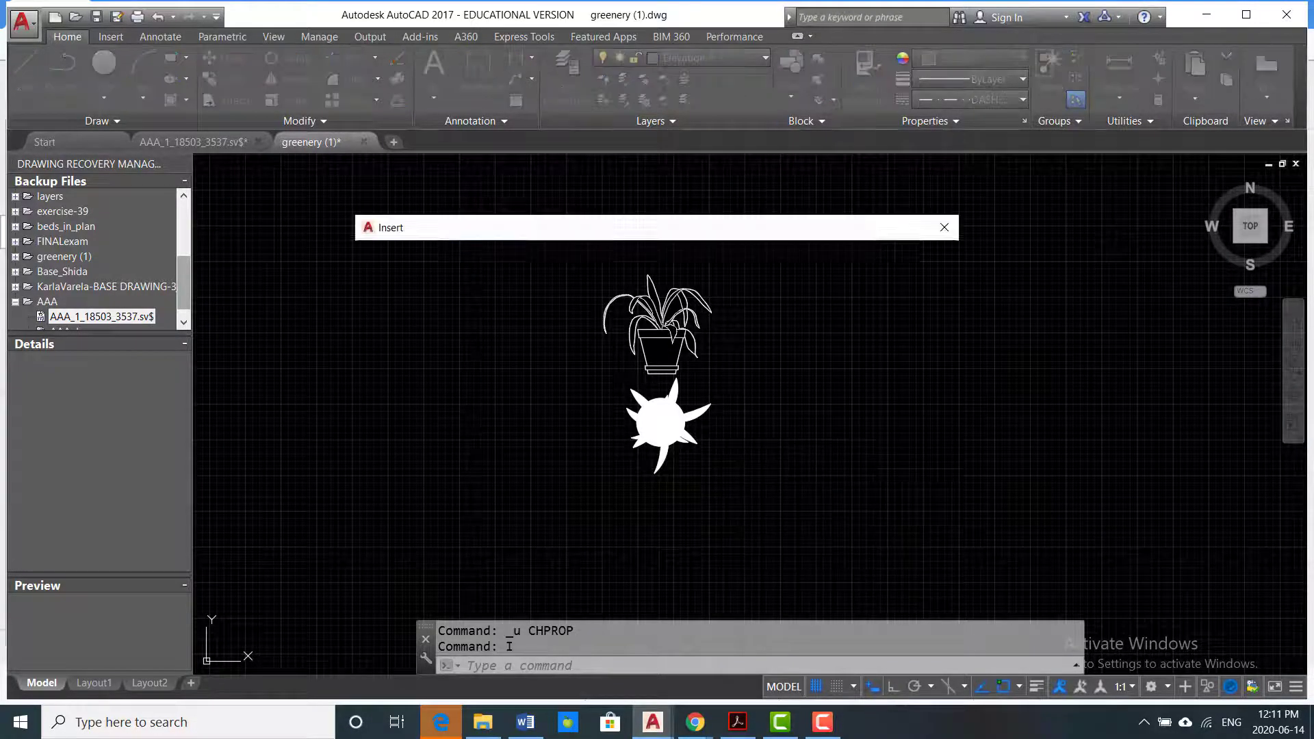
click(778, 256)
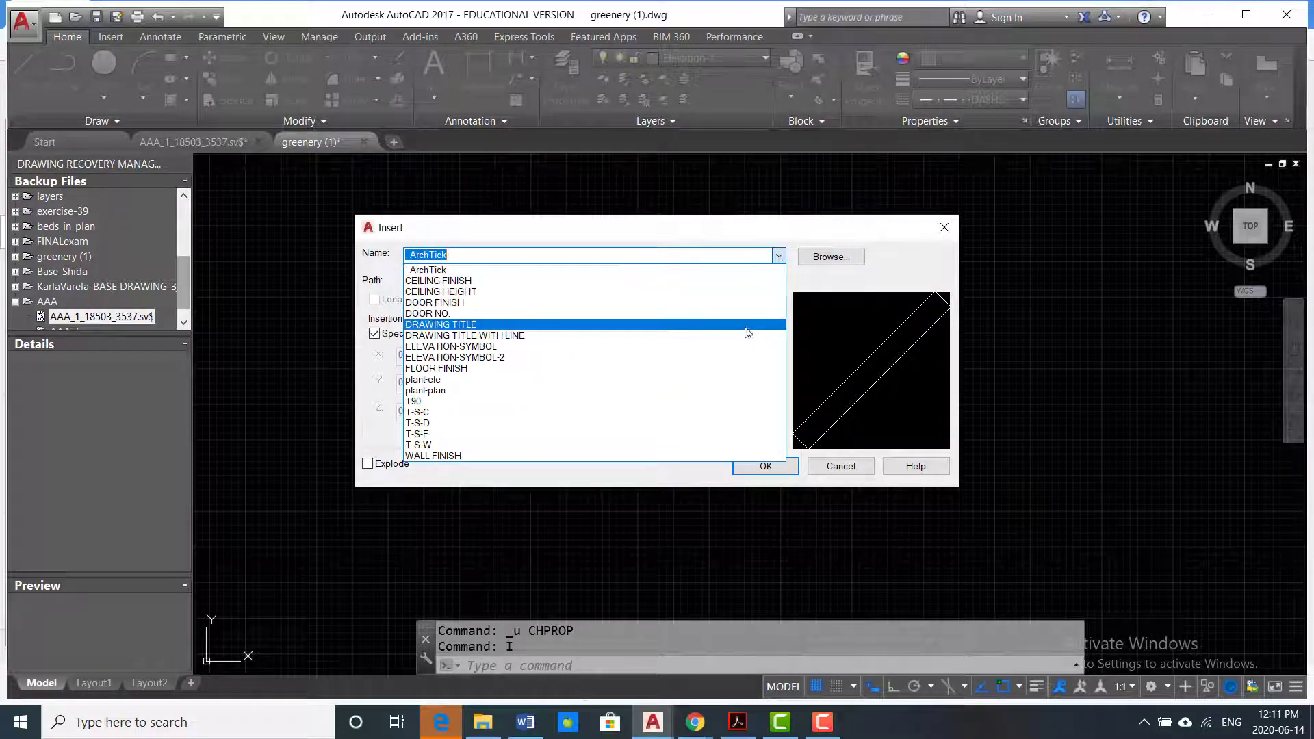
click(733, 380)
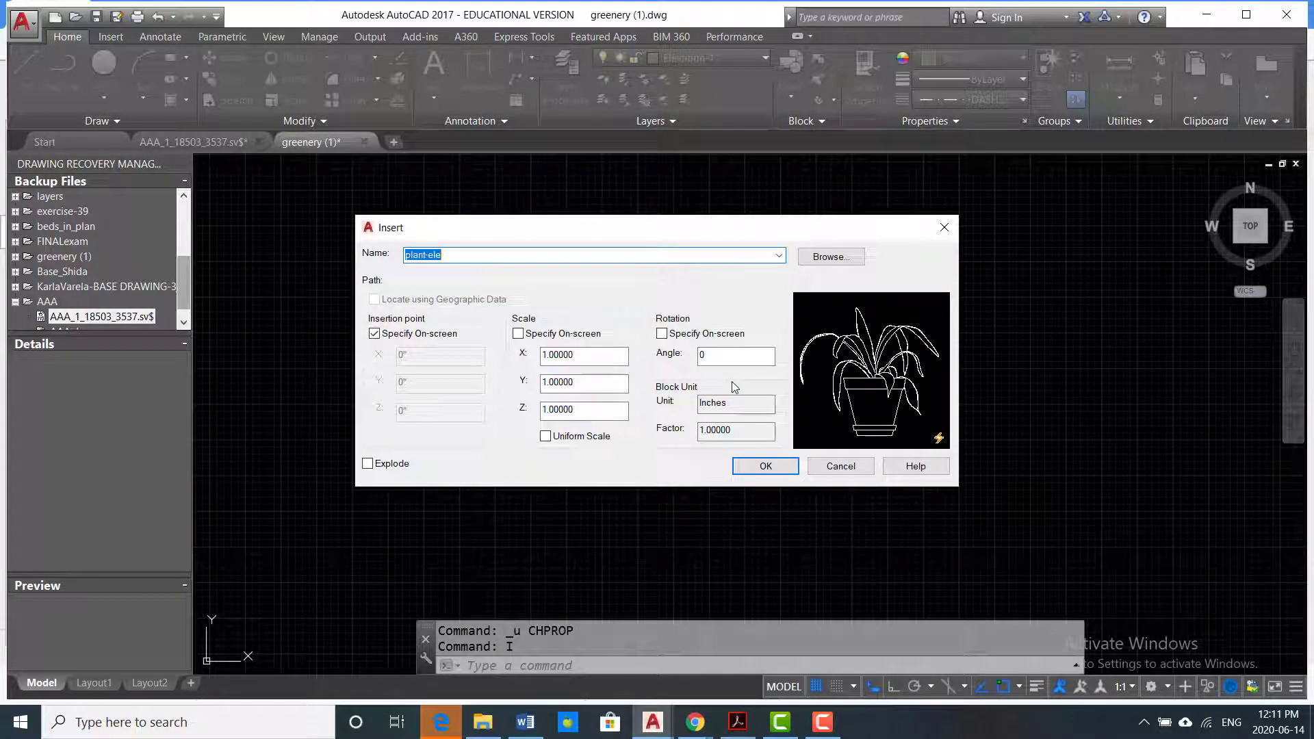
click(786, 466)
scroll(869, 428, down, 4)
middle_drag(886, 420, 727, 440)
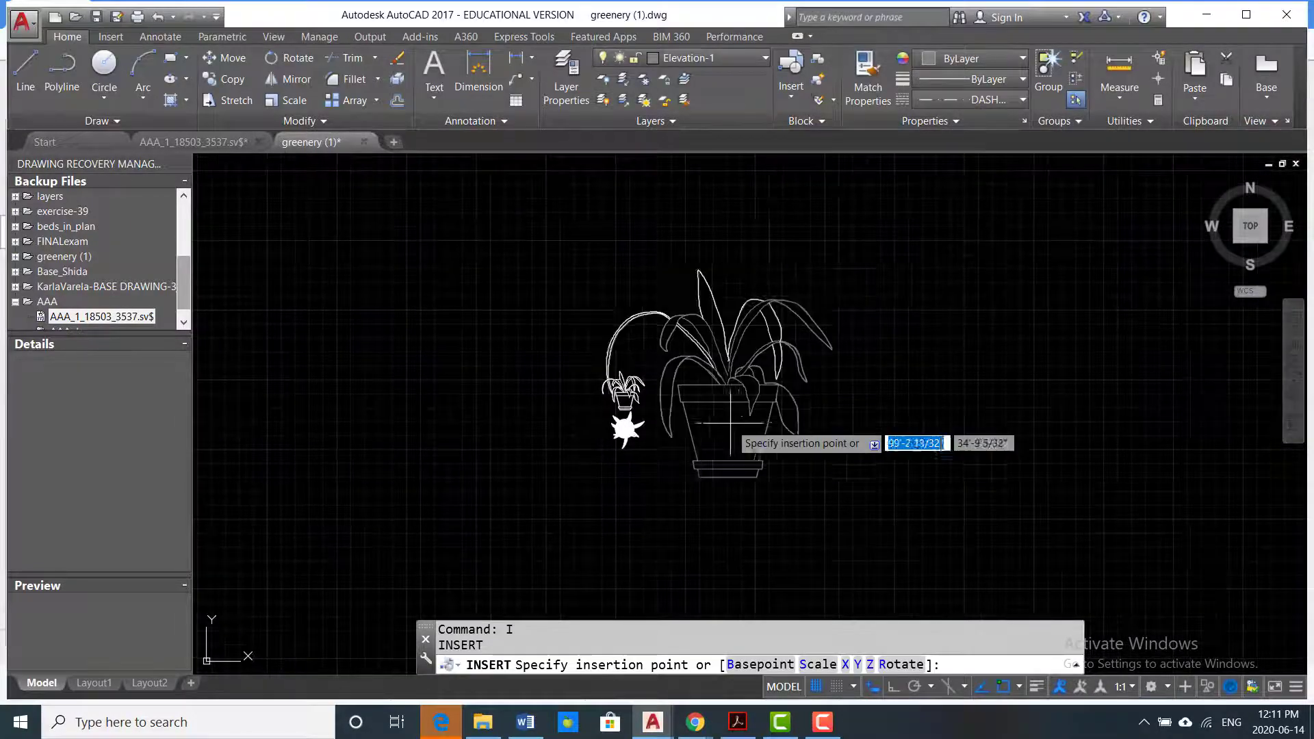
scroll(636, 393, up, 4)
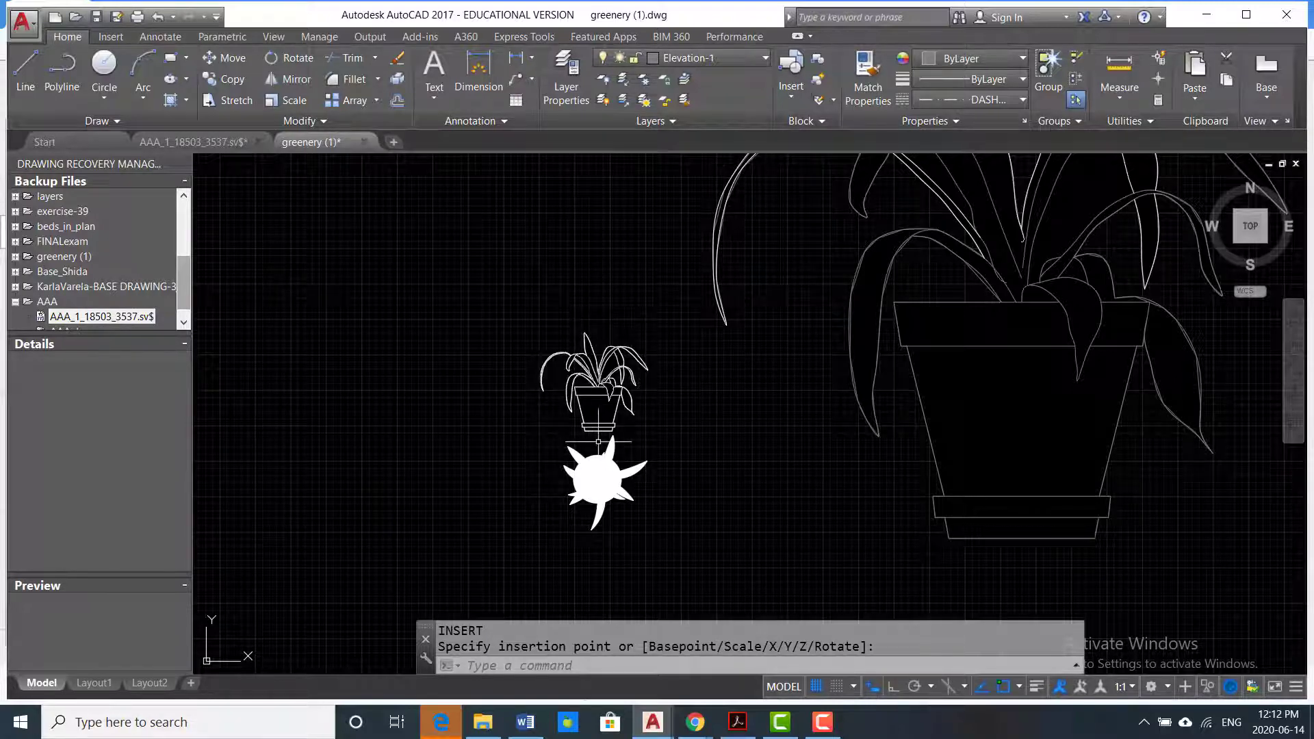
- Insert the plant-plan block at scale 1 with 0 rotation, to the right of the newly inserted elevation plant
scroll(593, 355, down, 1)
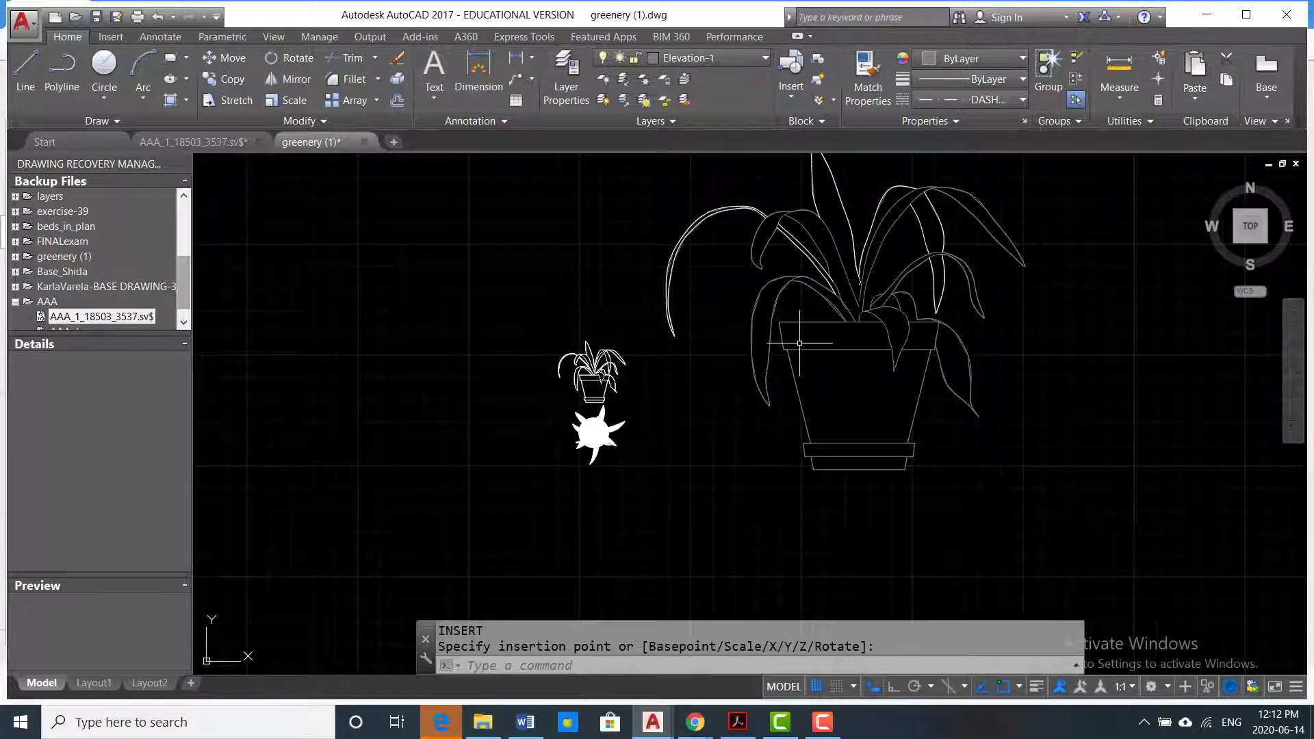
scroll(798, 337, down, 1)
mouse_move(799, 338)
middle_down()
mouse_move(704, 394)
mouse_move(665, 378)
middle_up()
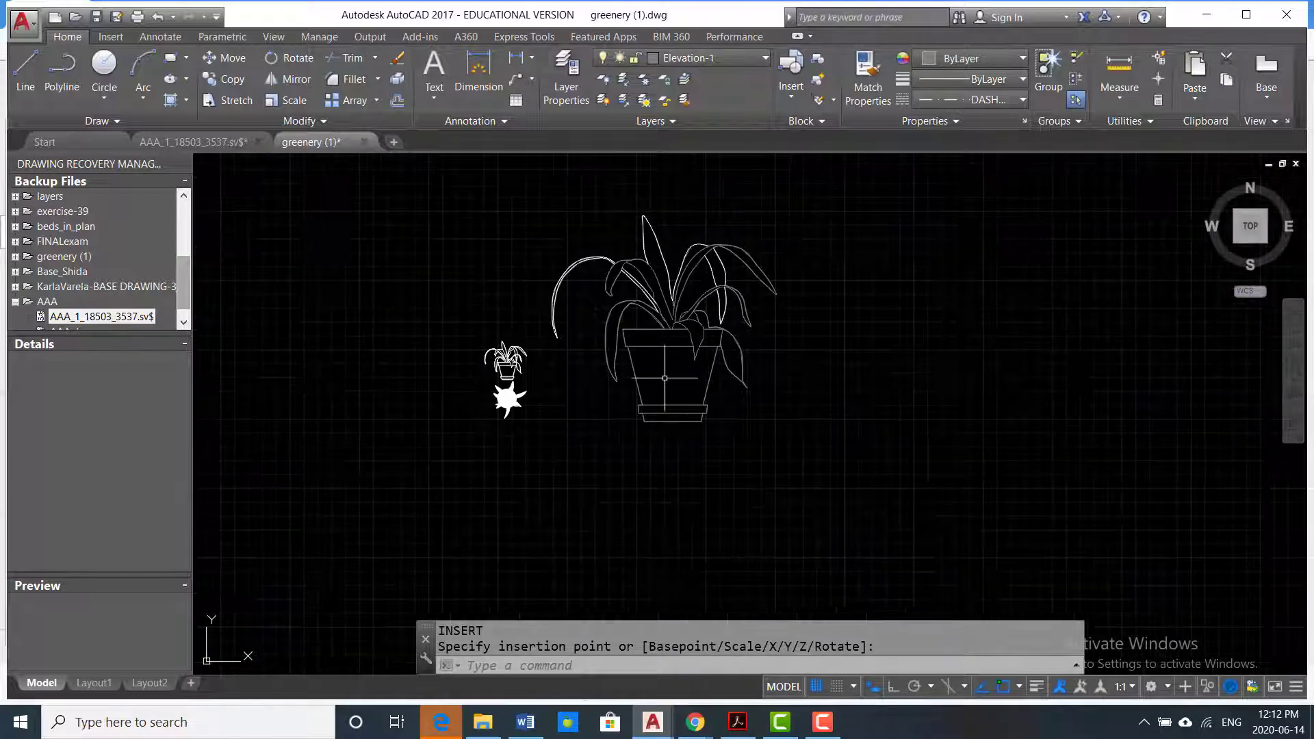
key(Escape)
text(i)
key(Return)
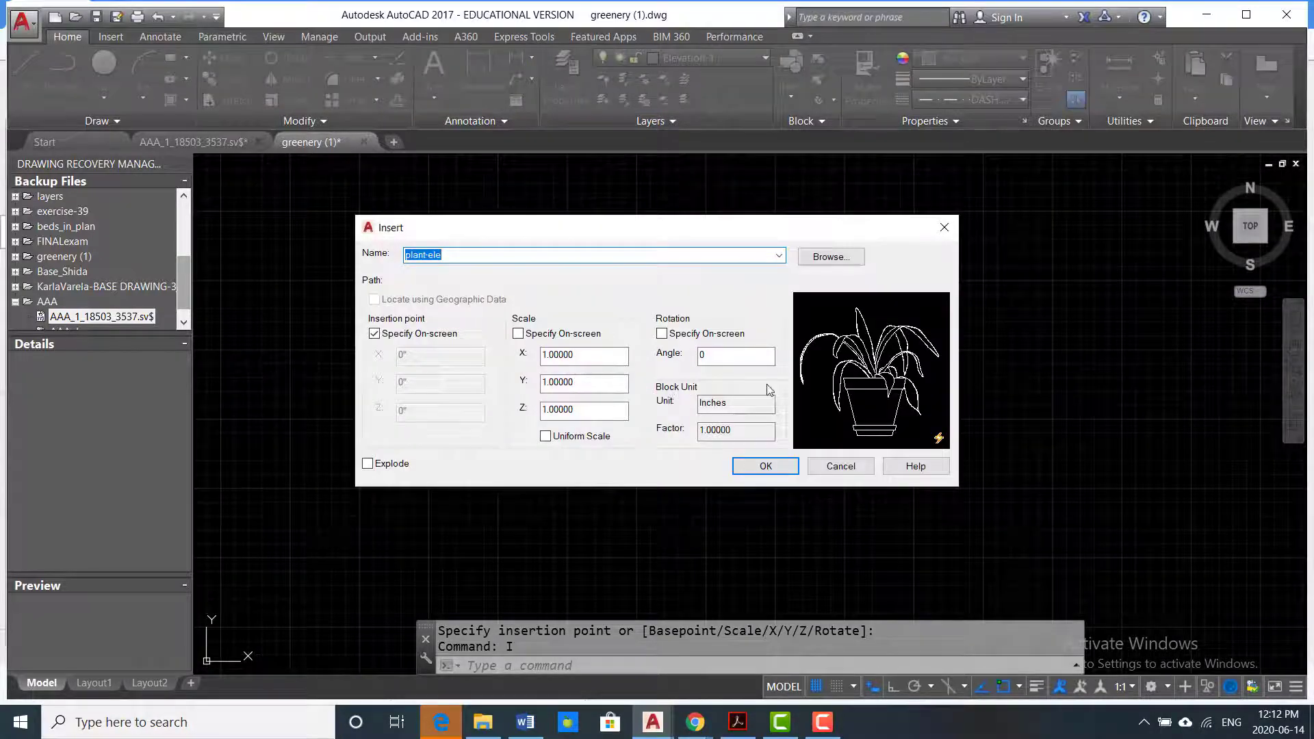
click(780, 255)
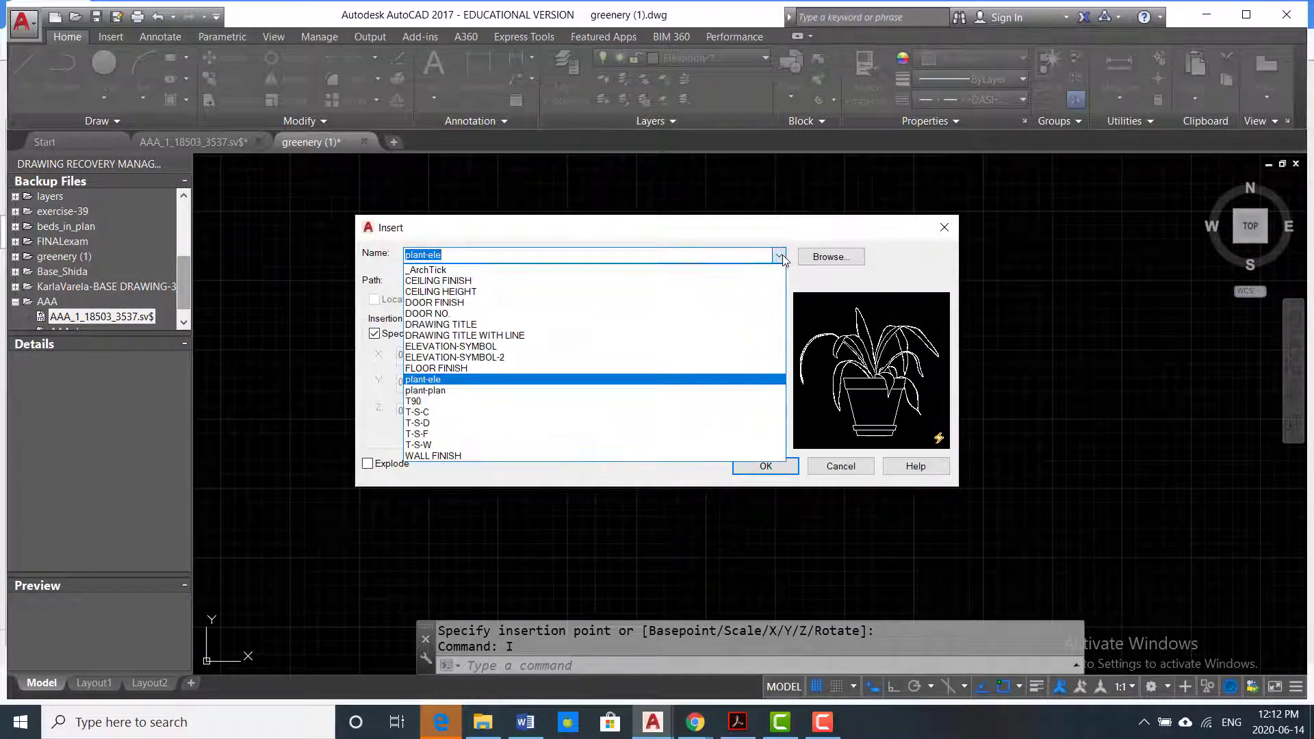
click(650, 390)
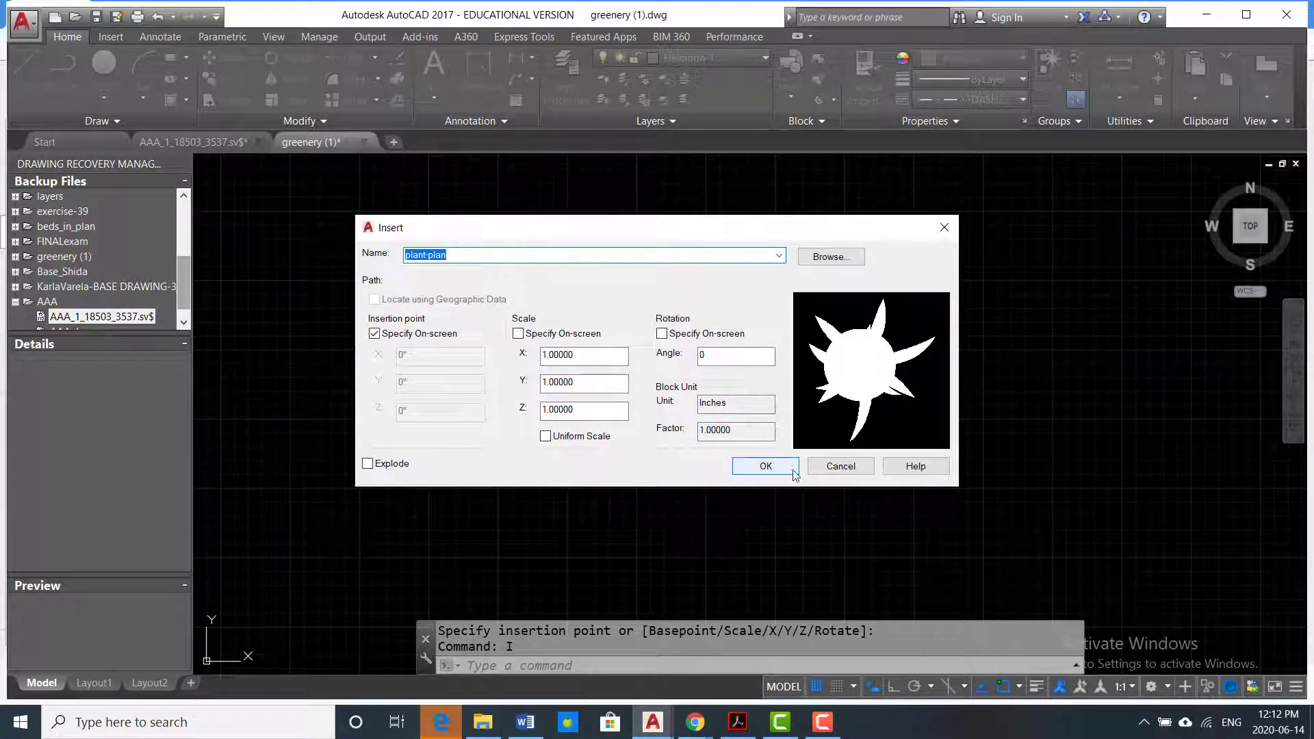
click(766, 466)
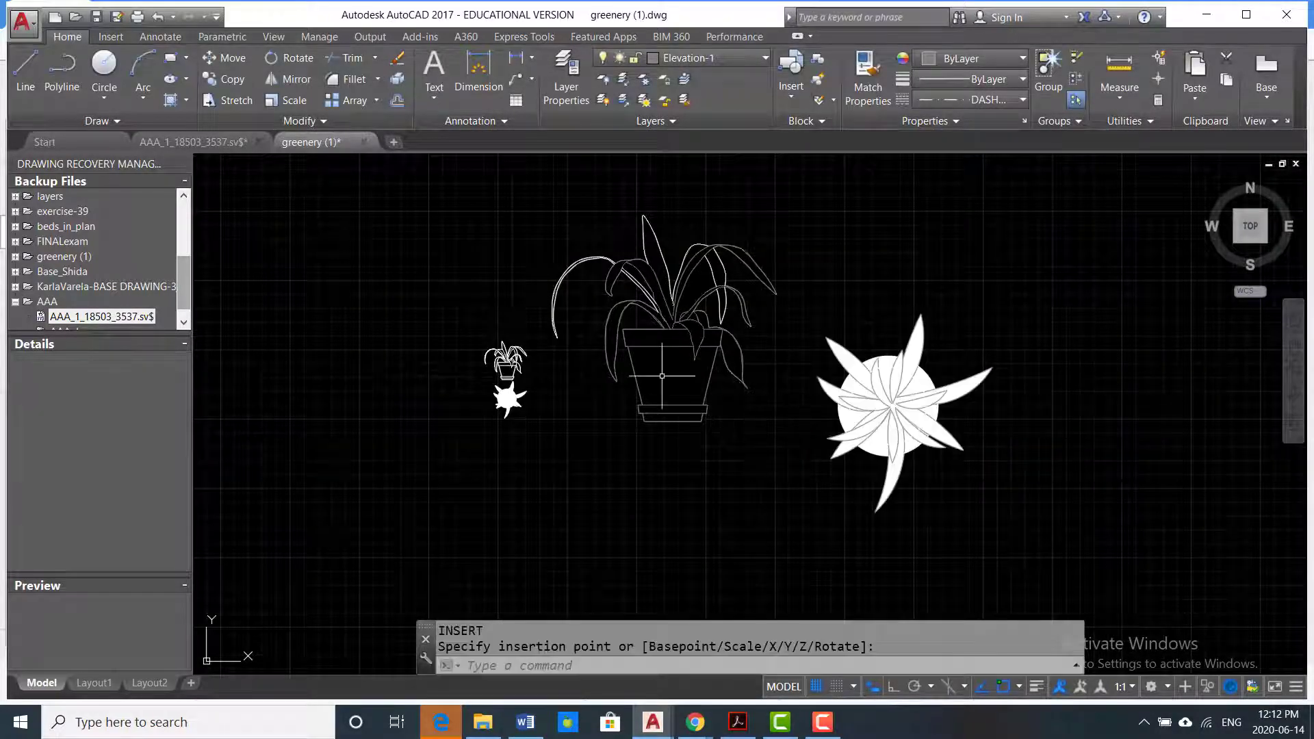
- Copy the two full-size inserted plant blocks, elevation and plan, to the clipboard
scroll(661, 376, down, 2)
click(912, 232)
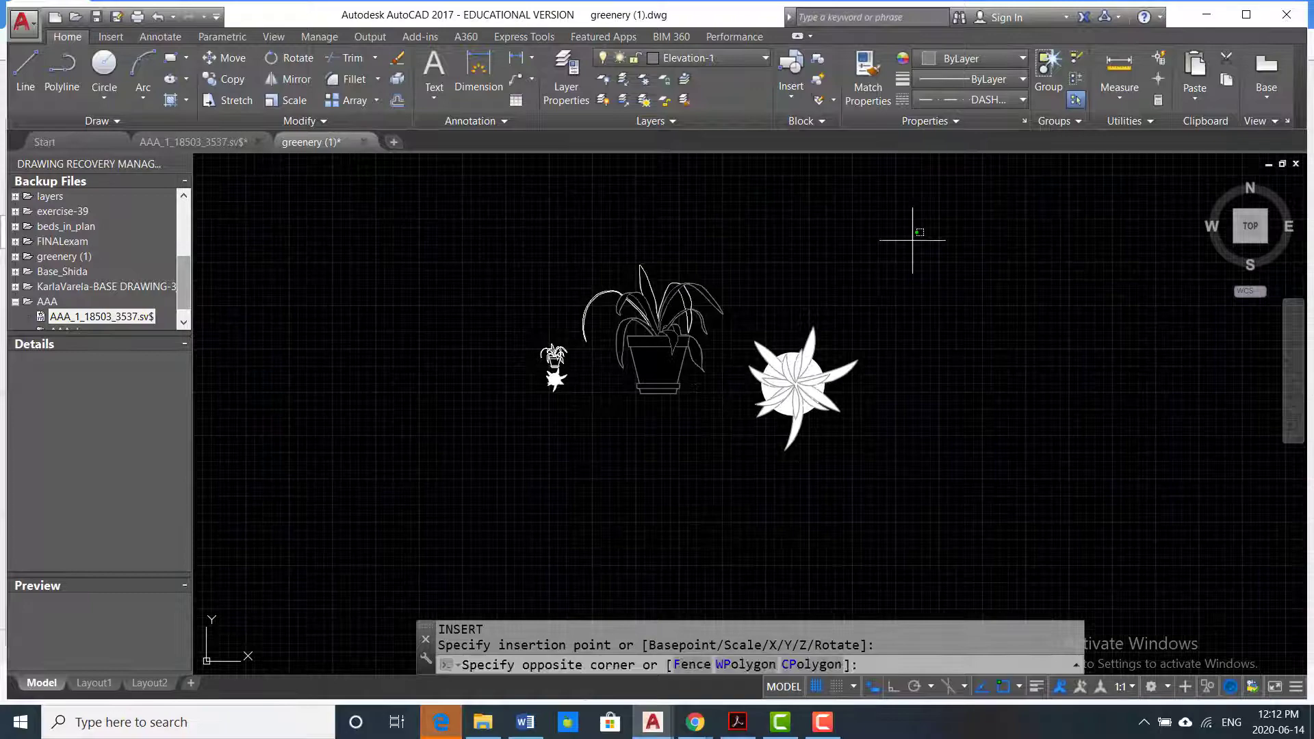
click(607, 505)
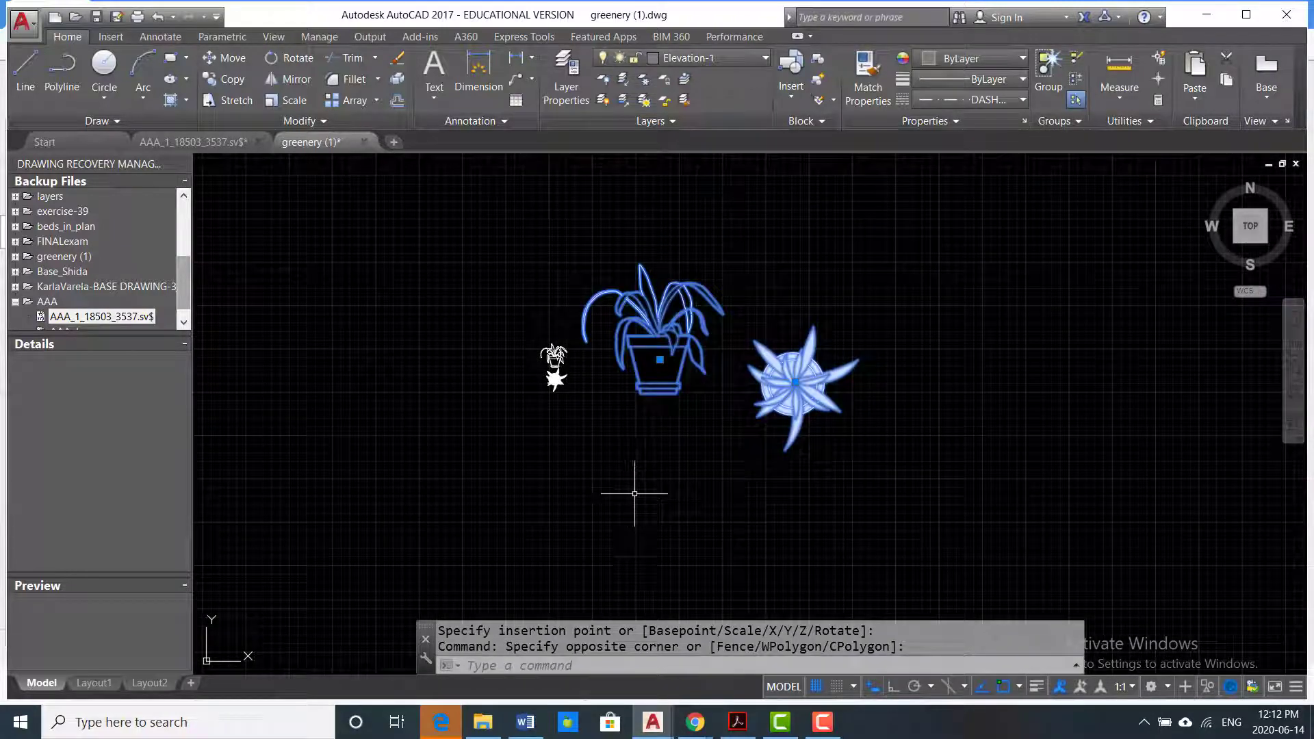
key(ctrl+c)
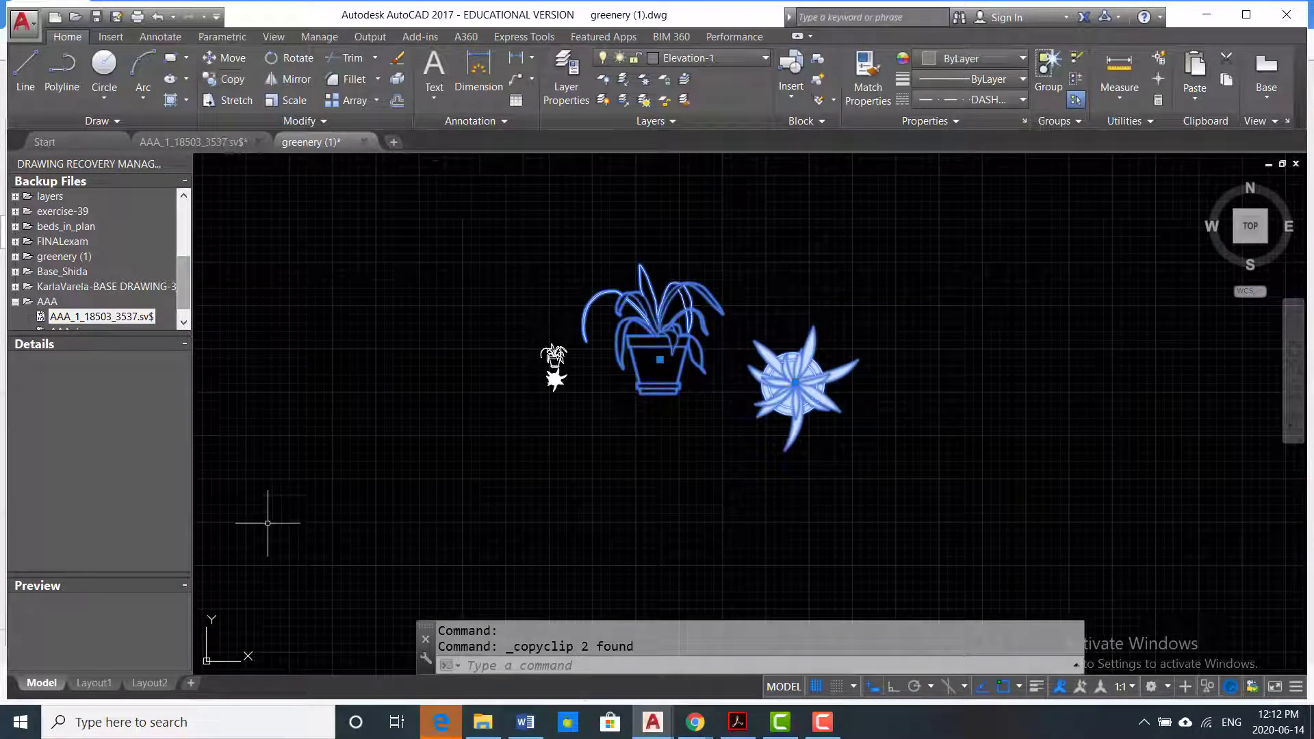
click(519, 516)
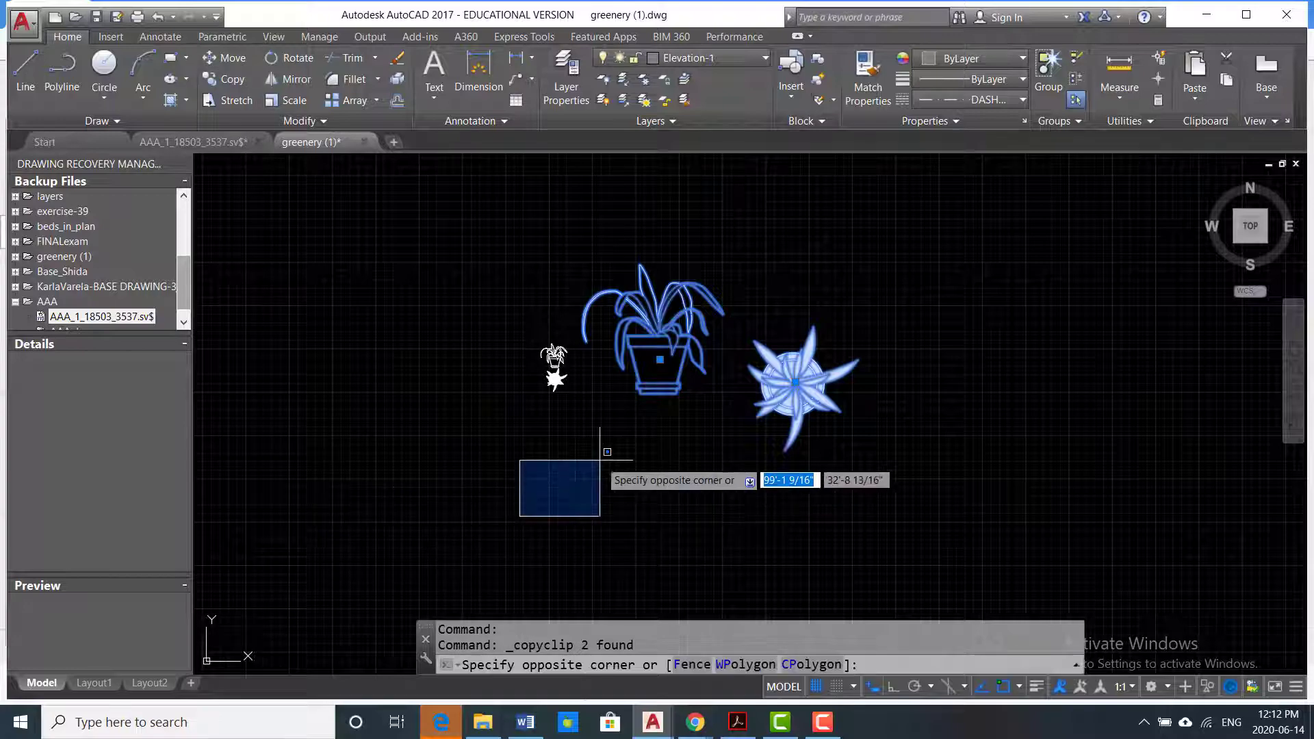
key(Escape)
key(ctrl+v)
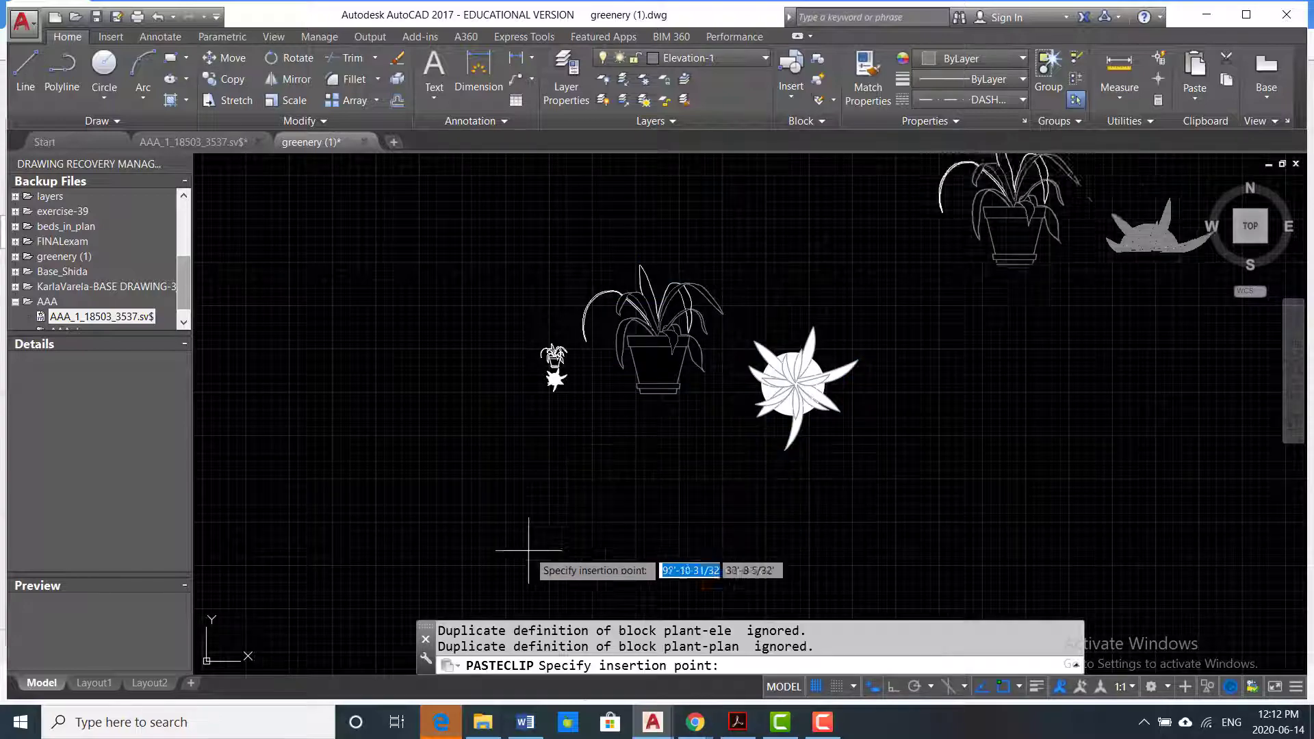
scroll(454, 546, down, 1)
key(Escape)
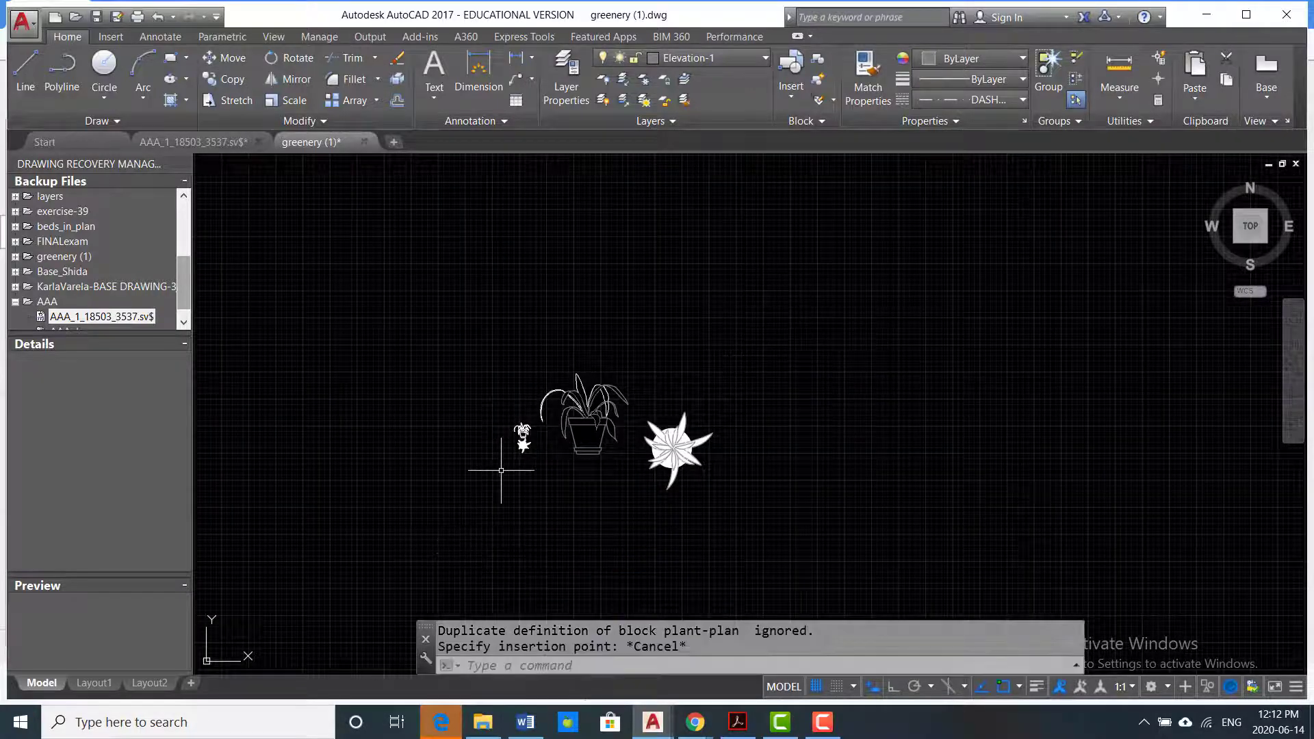
- Switch to the AAA_1_18503_3537 drawing and paste both plant blocks in the empty space to the right of the floor plan
click(194, 144)
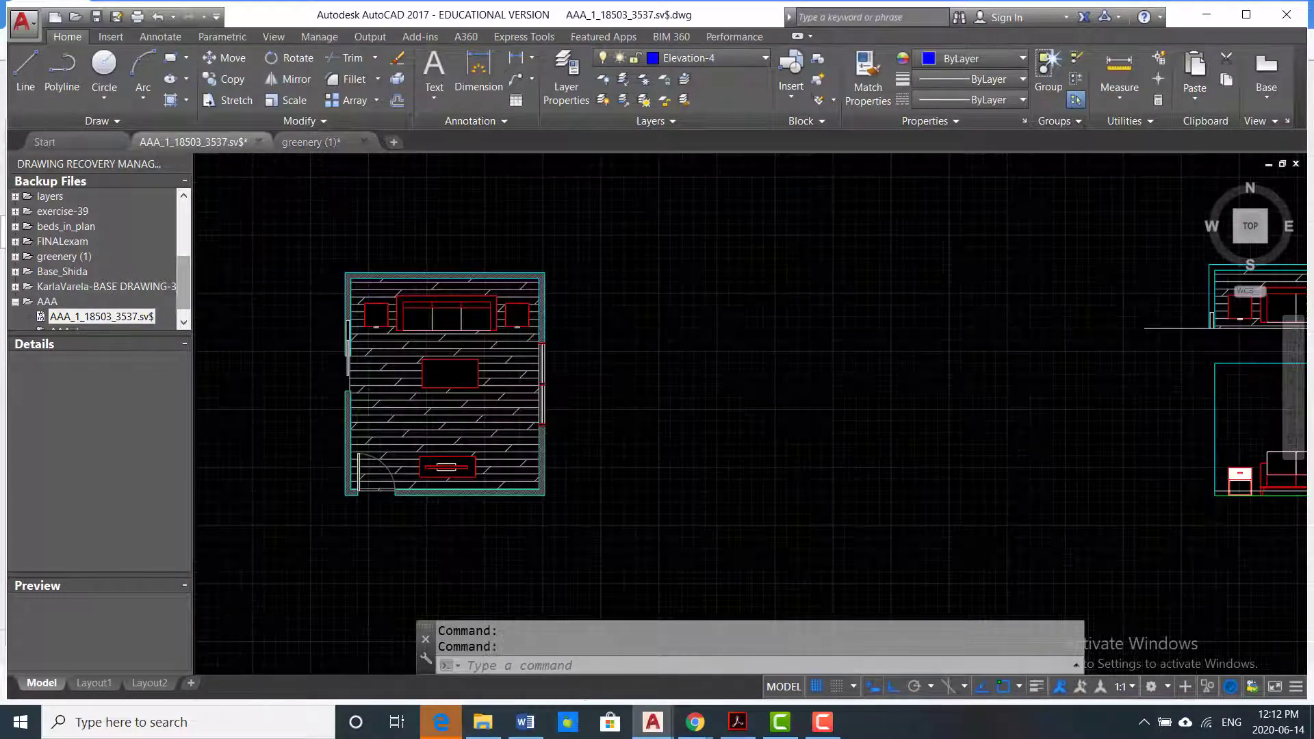
scroll(478, 390, down, 2)
middle_drag(518, 396, 454, 371)
scroll(475, 392, up, 2)
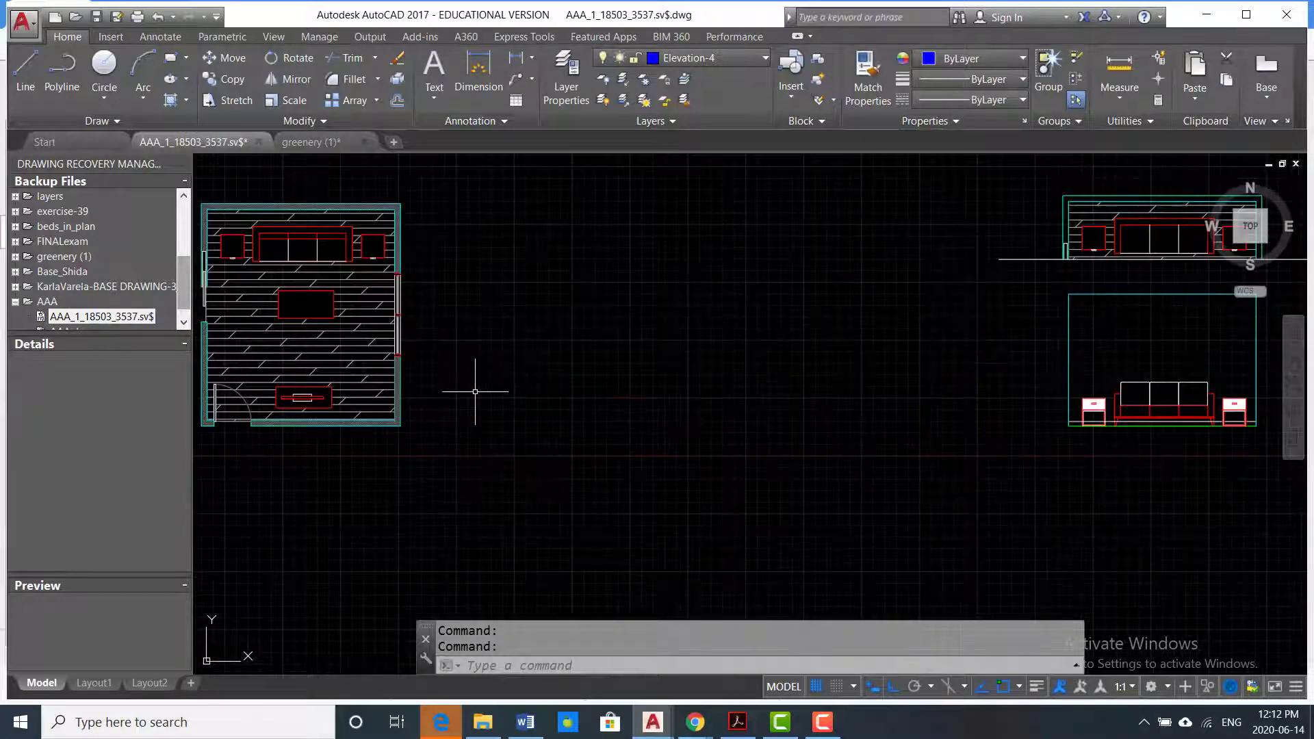
key(ctrl+v)
scroll(455, 390, down, 1)
middle_drag(402, 460, 602, 428)
scroll(602, 428, up, 1)
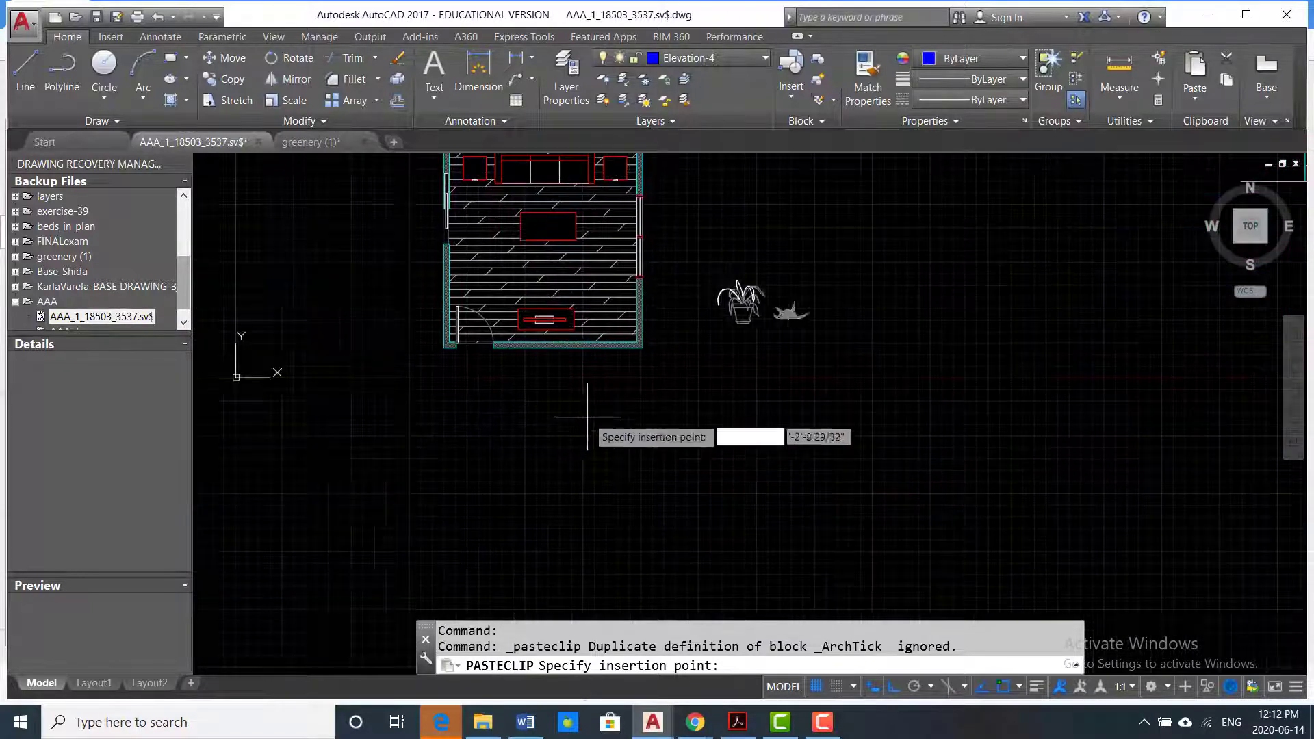
scroll(732, 301, up, 3)
middle_drag(708, 266, 758, 338)
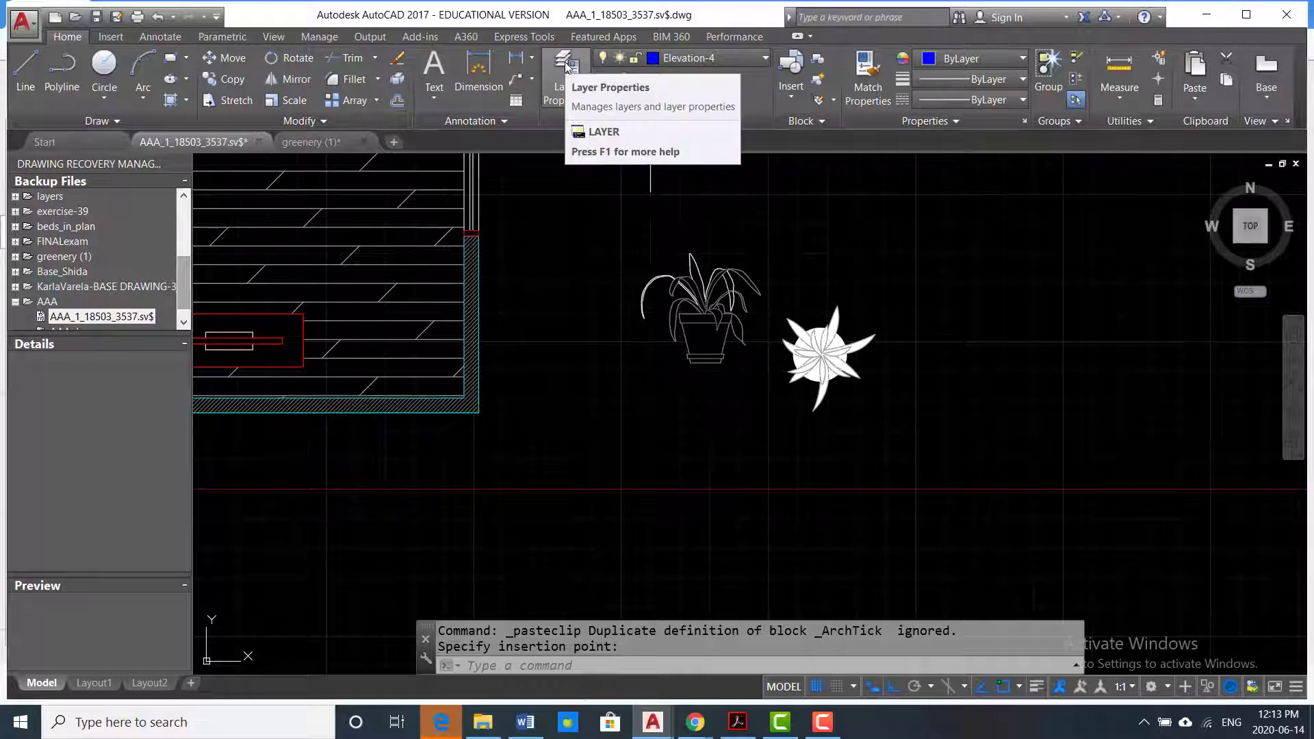
- Create a new layer named Greenery and set its color to red
click(565, 63)
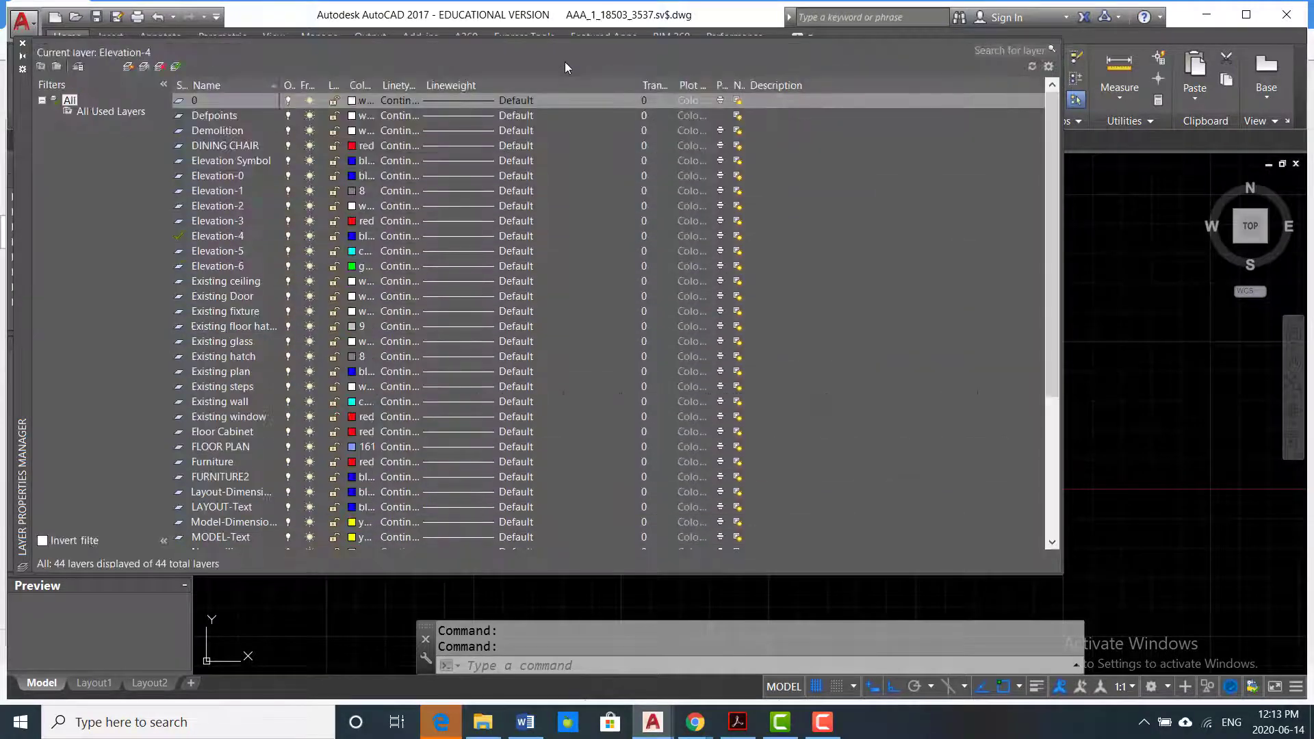
click(128, 67)
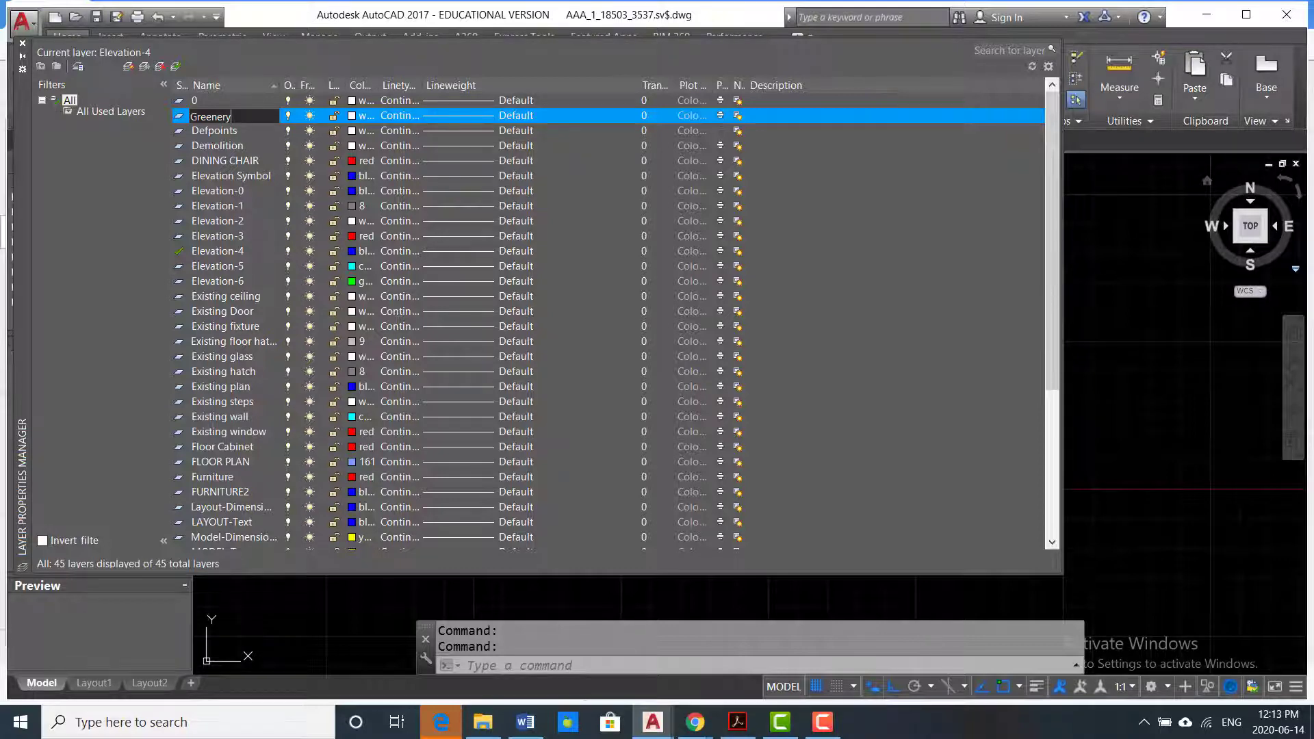
key(Return)
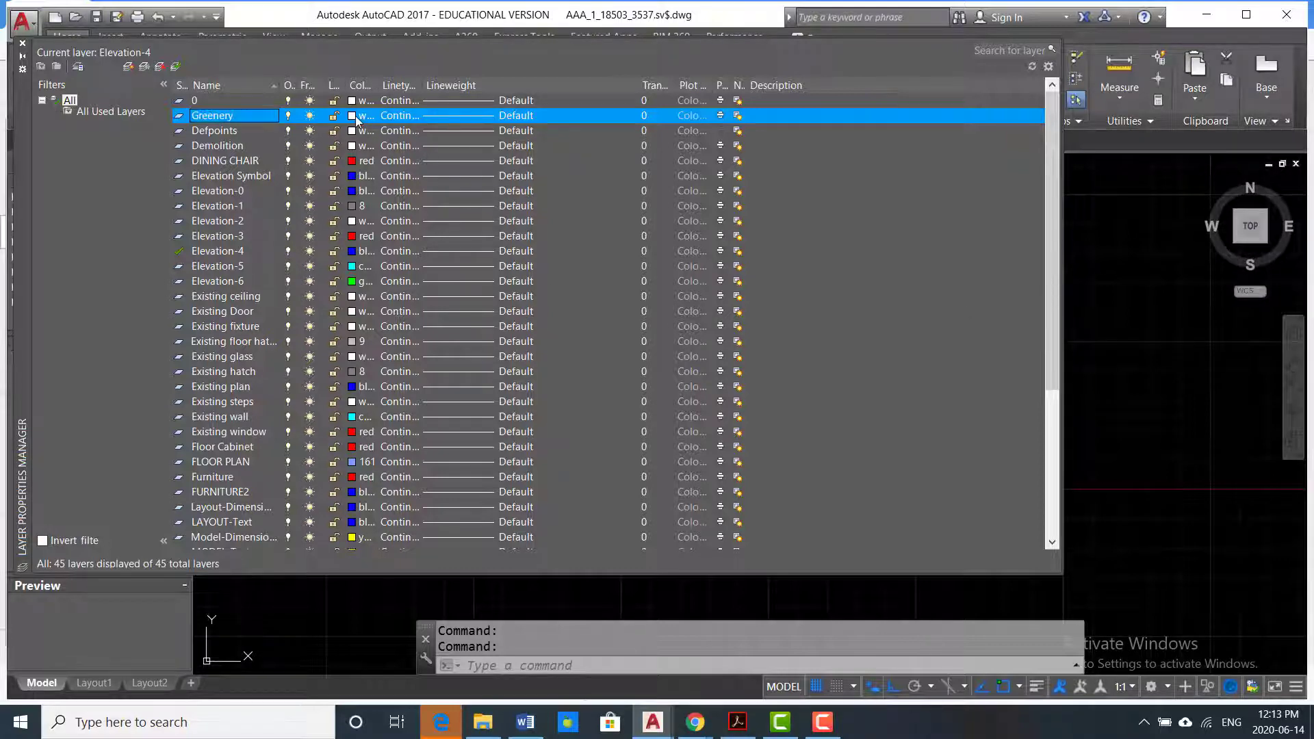
click(355, 117)
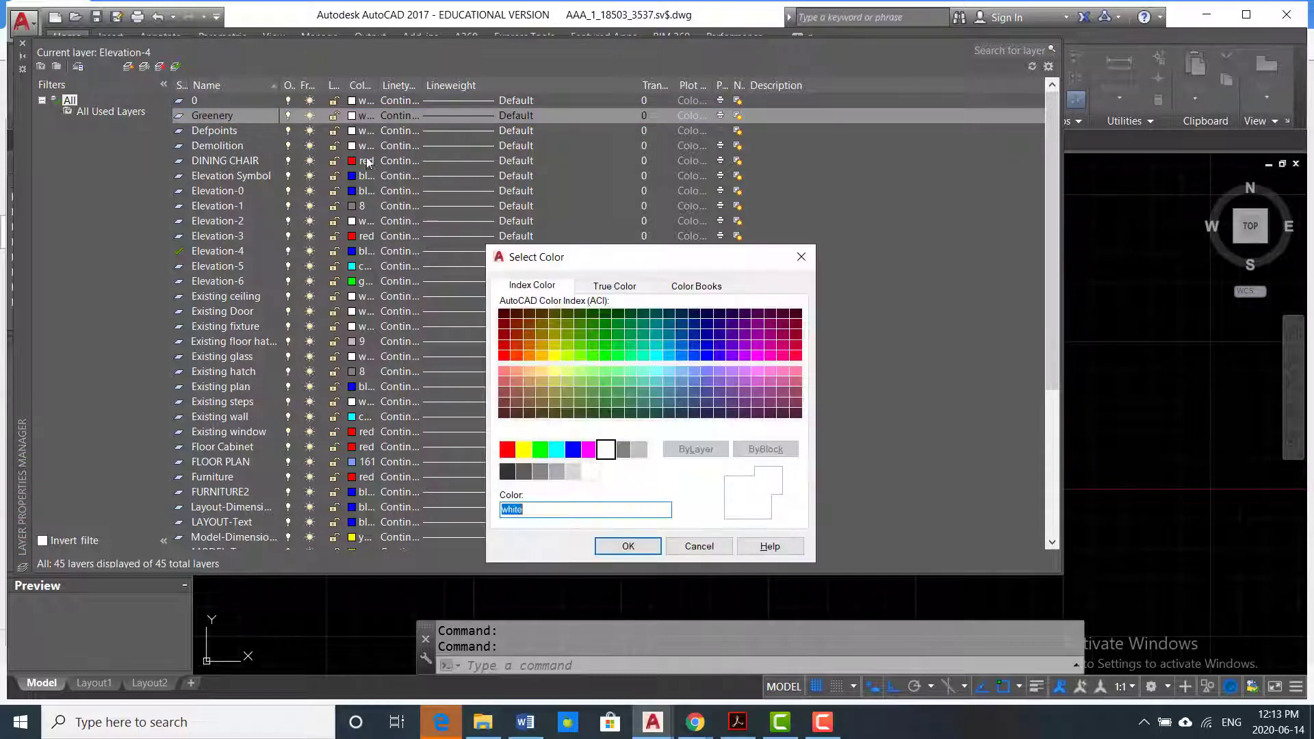
click(508, 449)
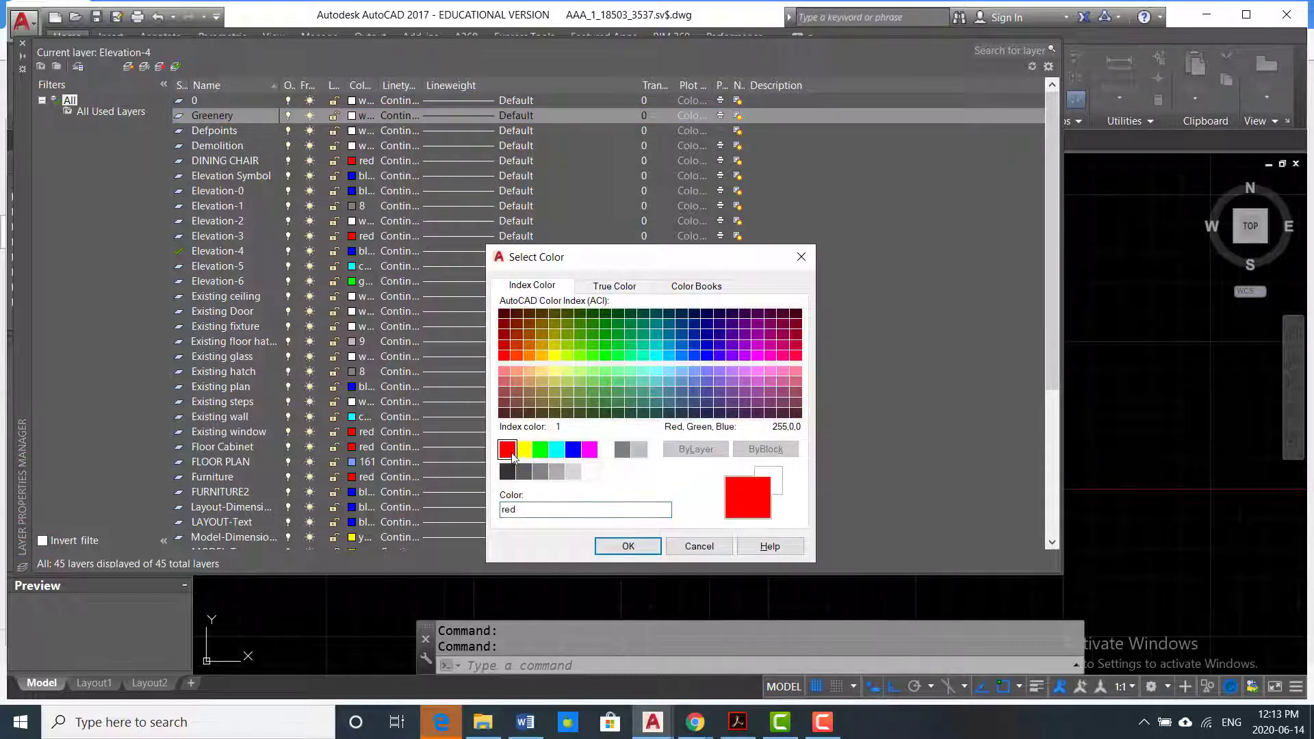
click(628, 545)
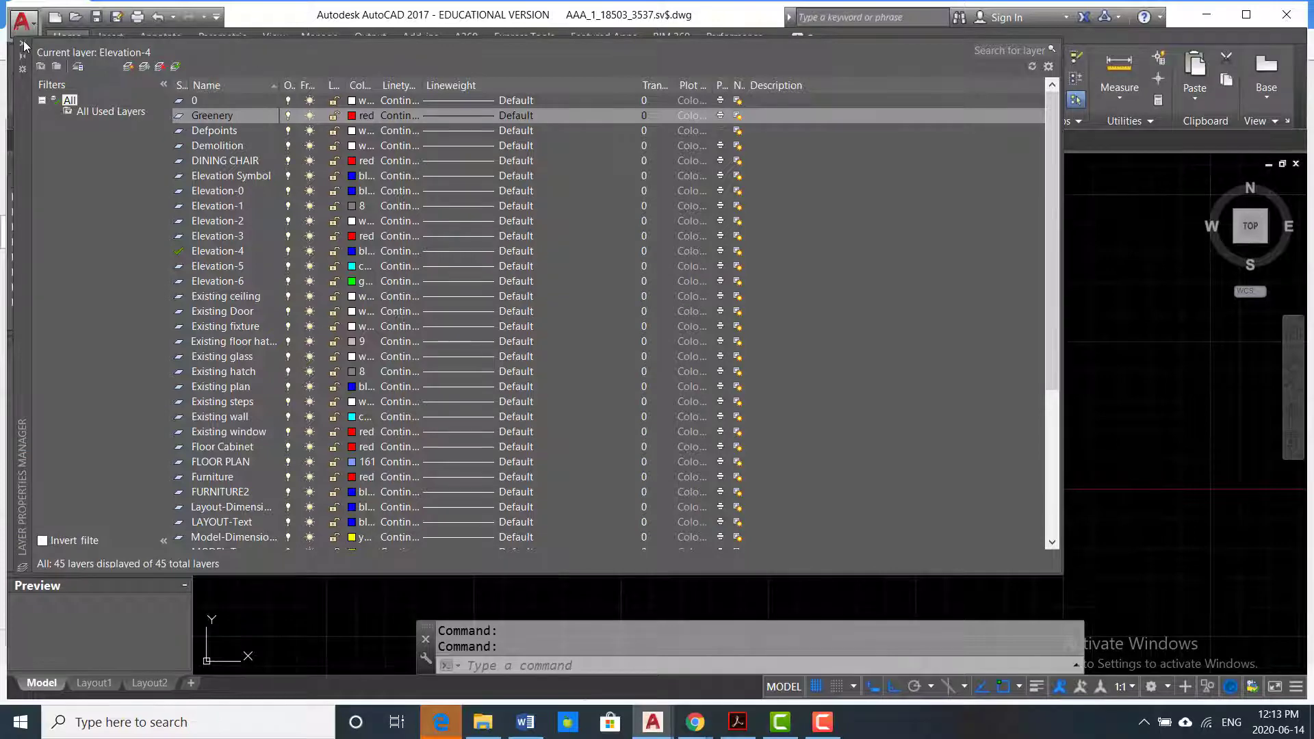
click(23, 45)
- Move the pasted plan plant block to the Greenery layer and check its linework up close
click(807, 355)
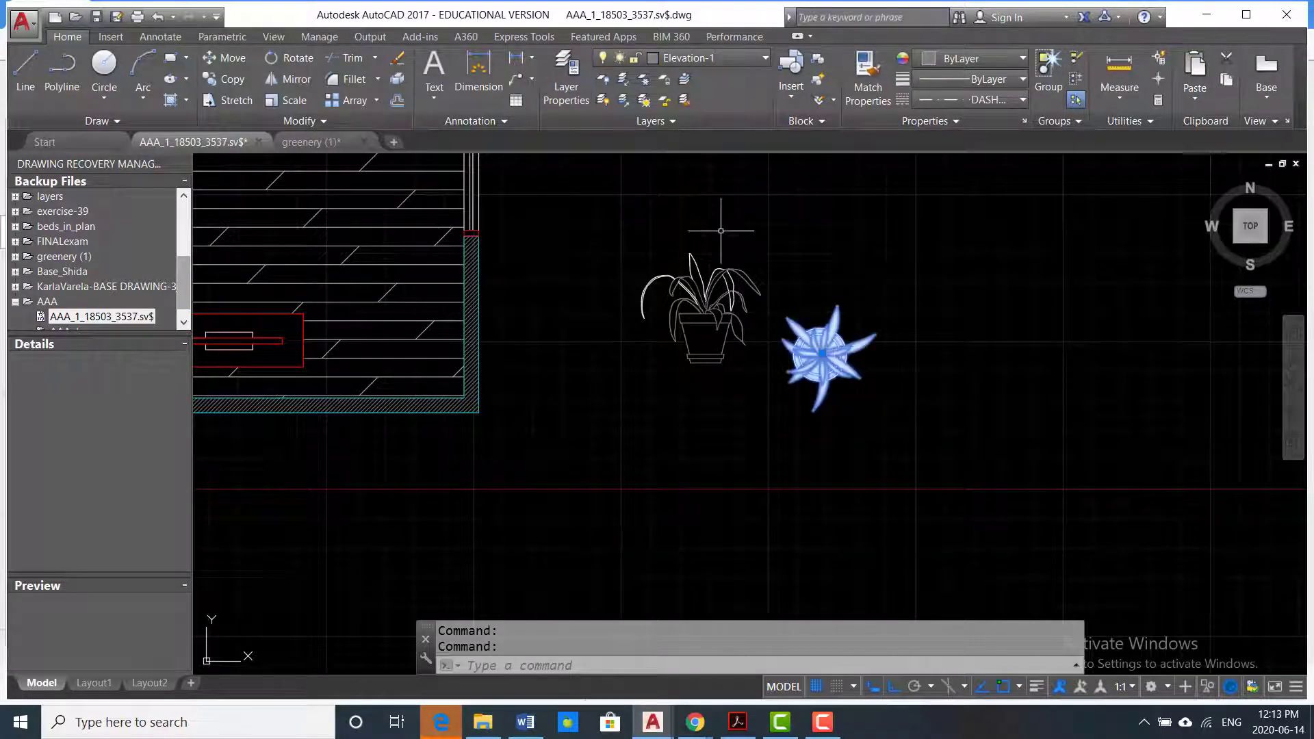
click(735, 59)
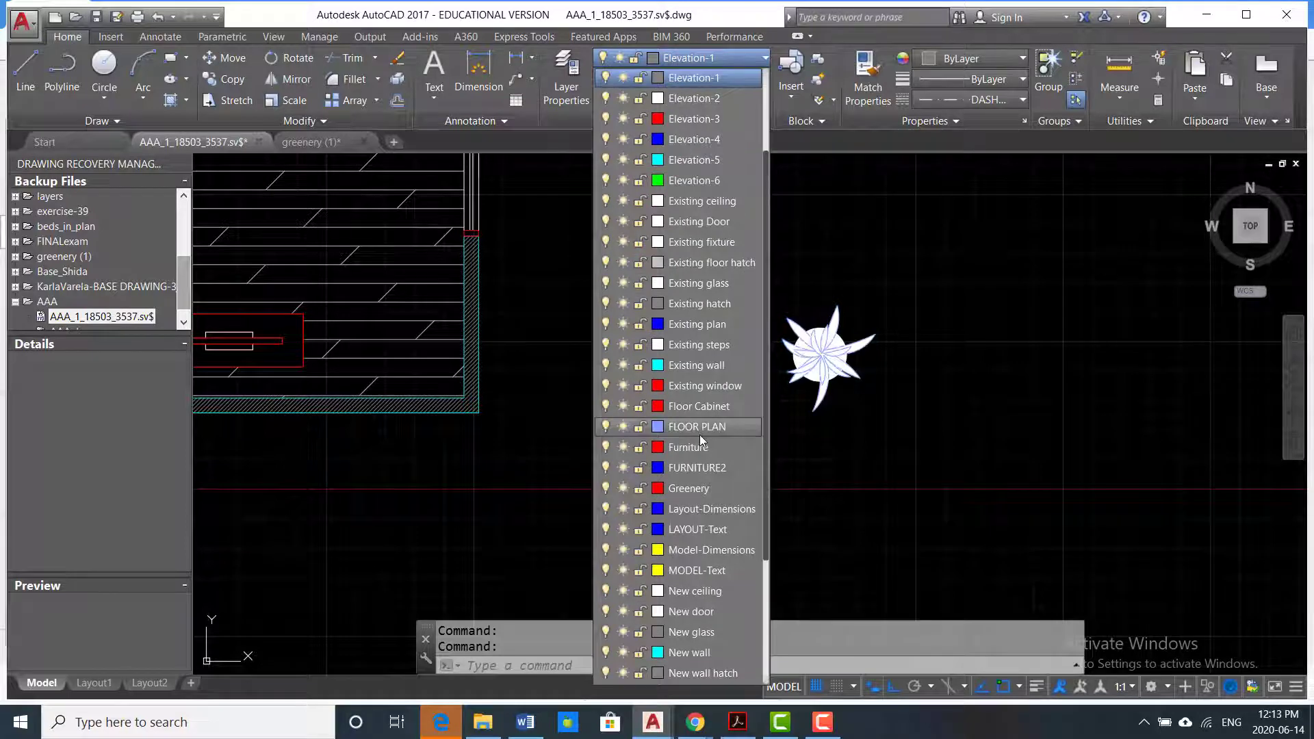
click(699, 490)
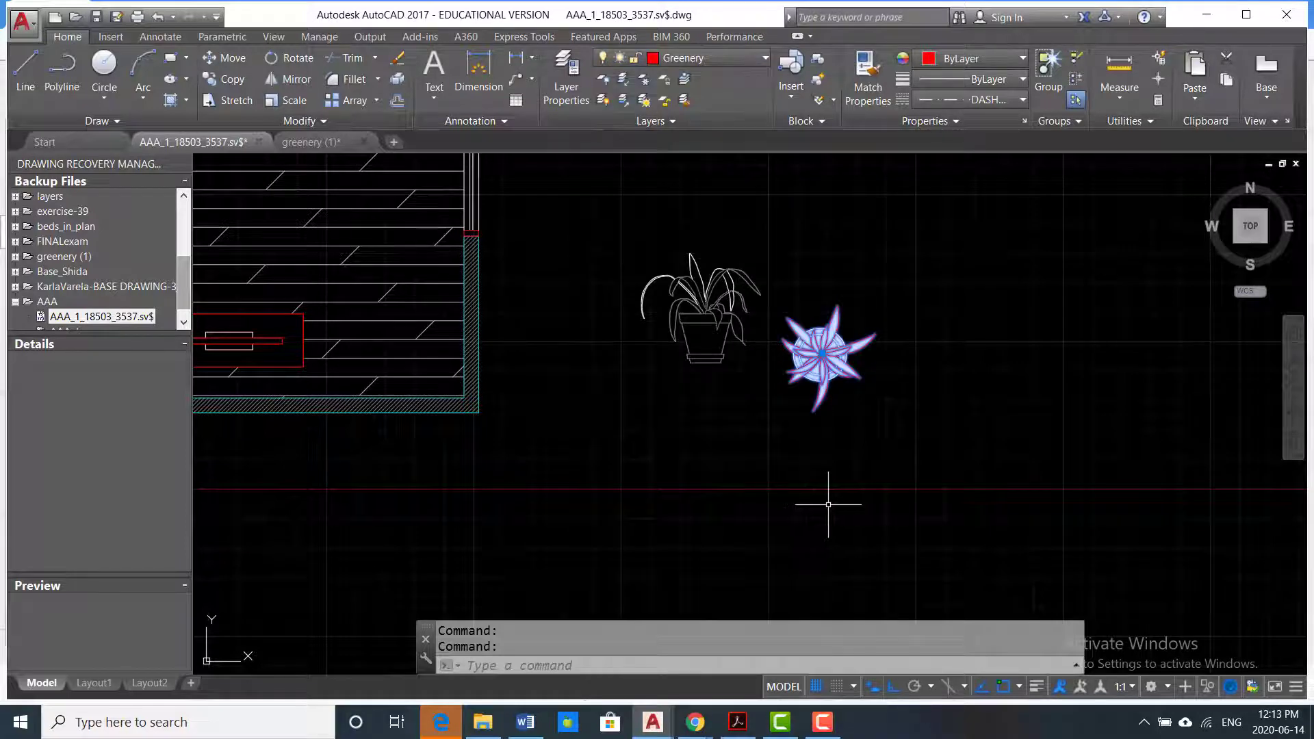
key(Escape)
scroll(694, 327, up, 5)
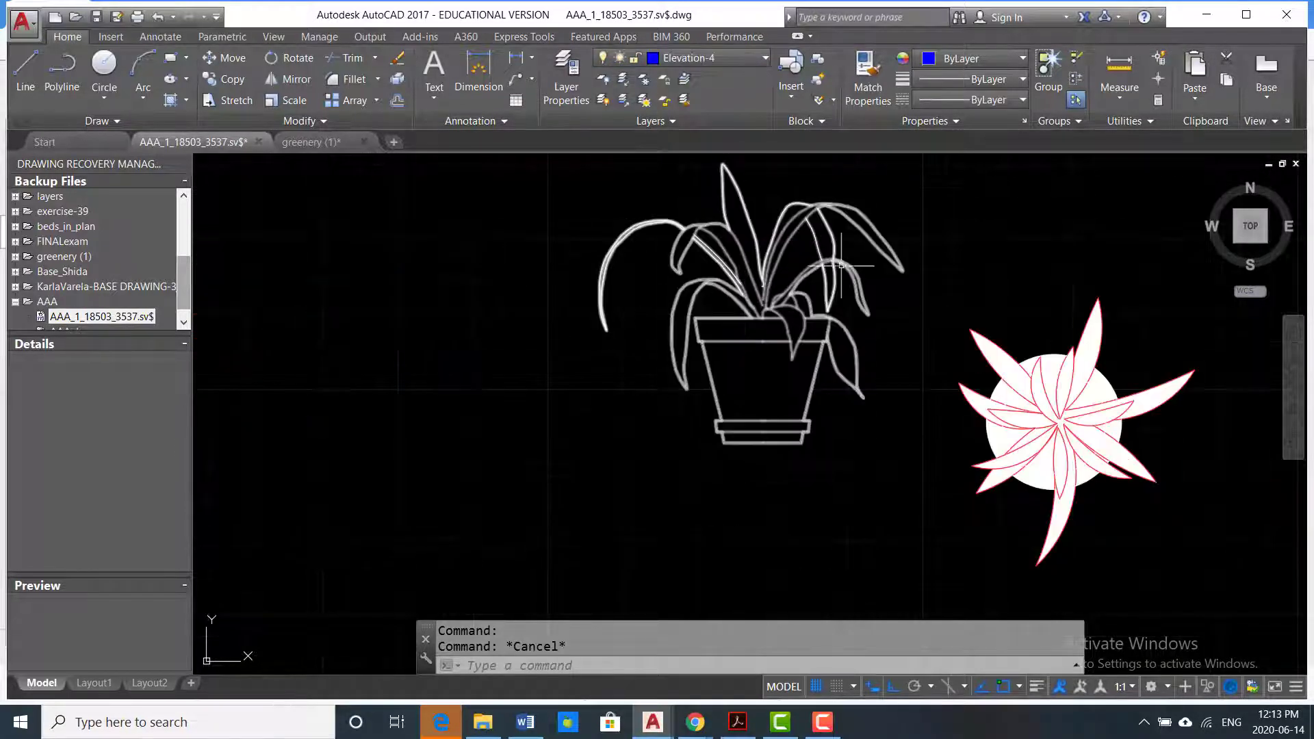
- Move the elevation plant block beside the floor plan to the Elevation-2 layer and clear the selection
scroll(797, 287, down, 7)
click(807, 308)
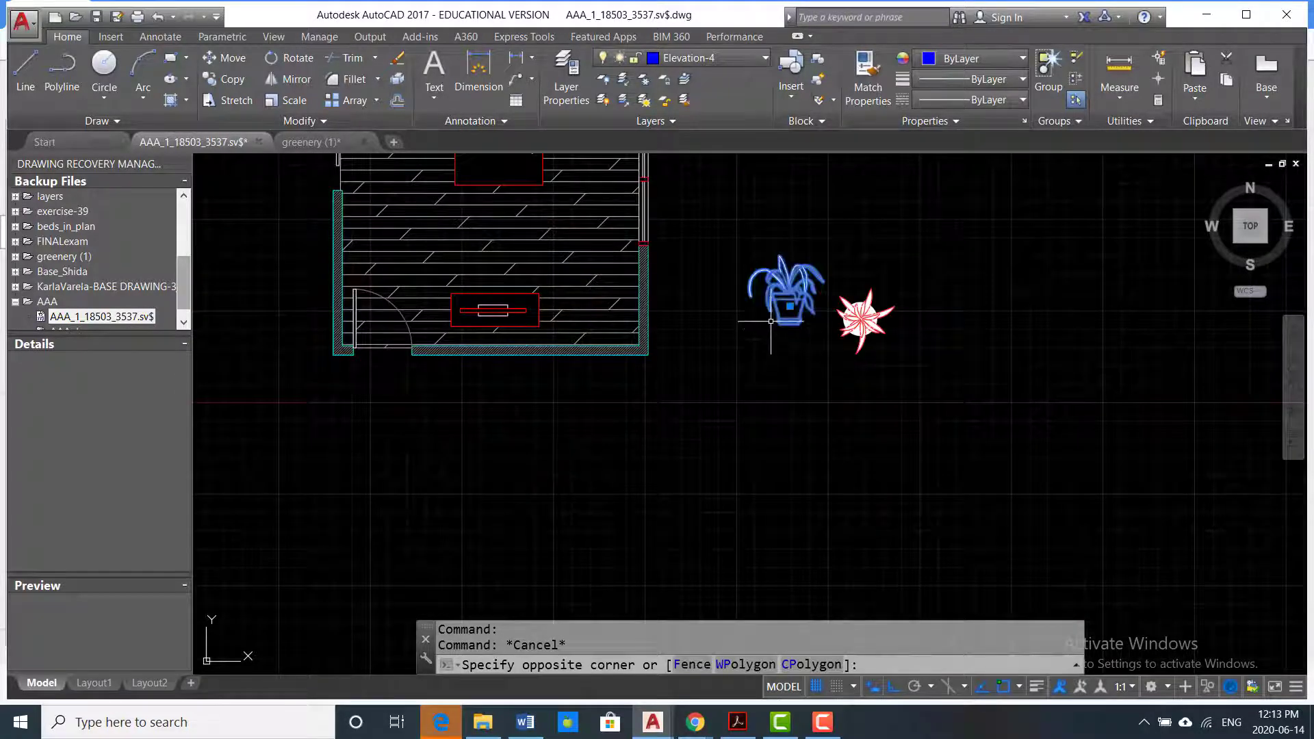
click(759, 58)
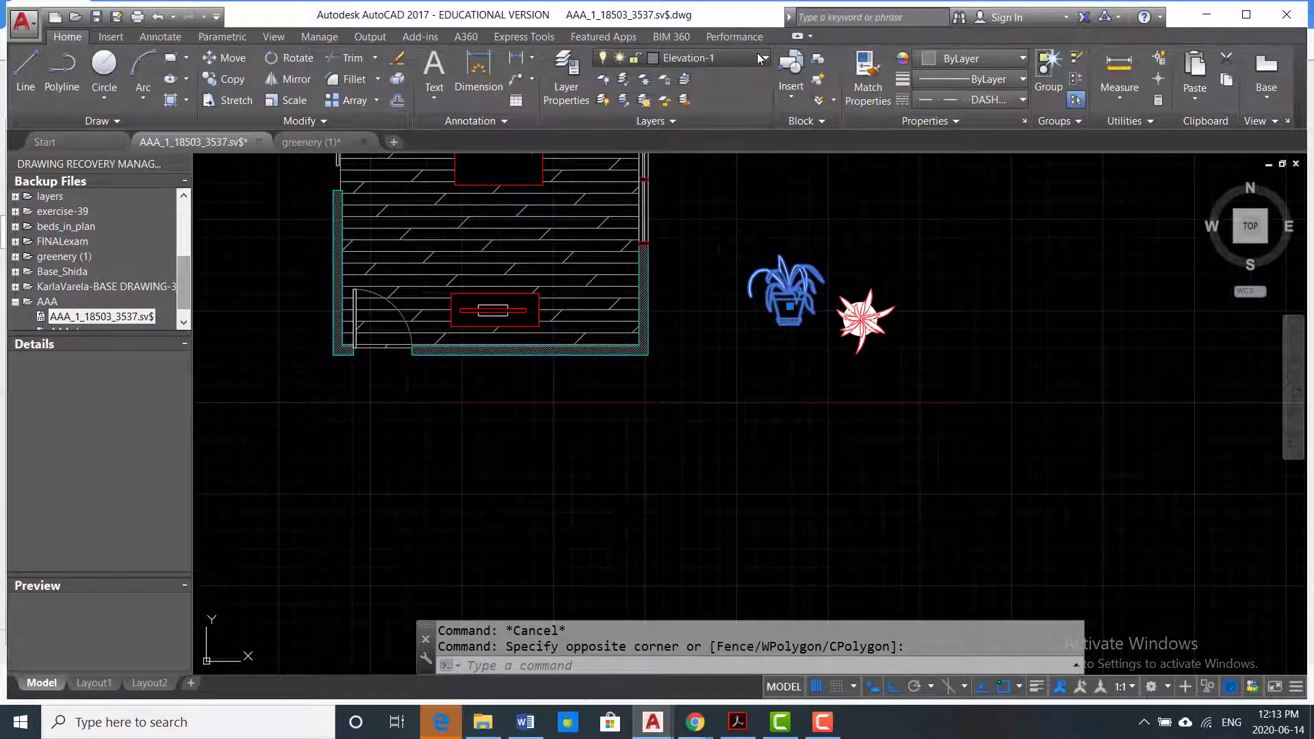
scroll(708, 169, up, 2)
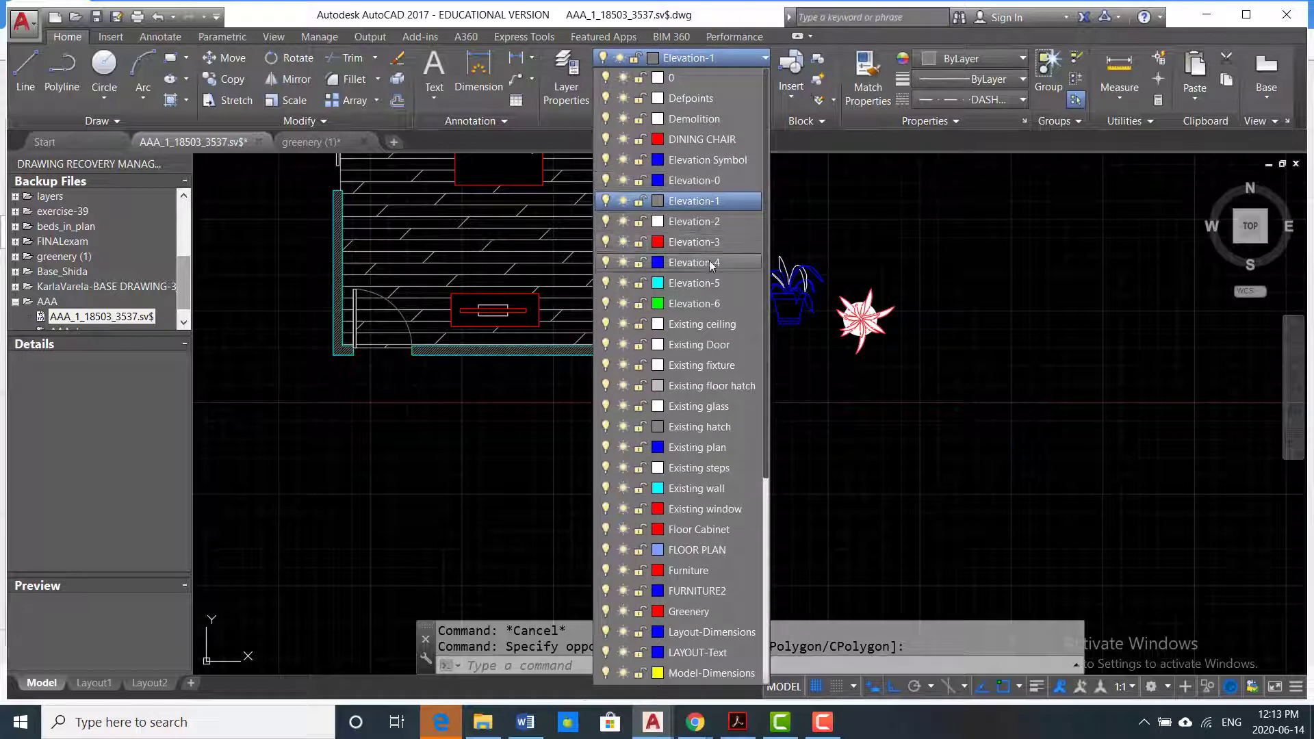
click(727, 221)
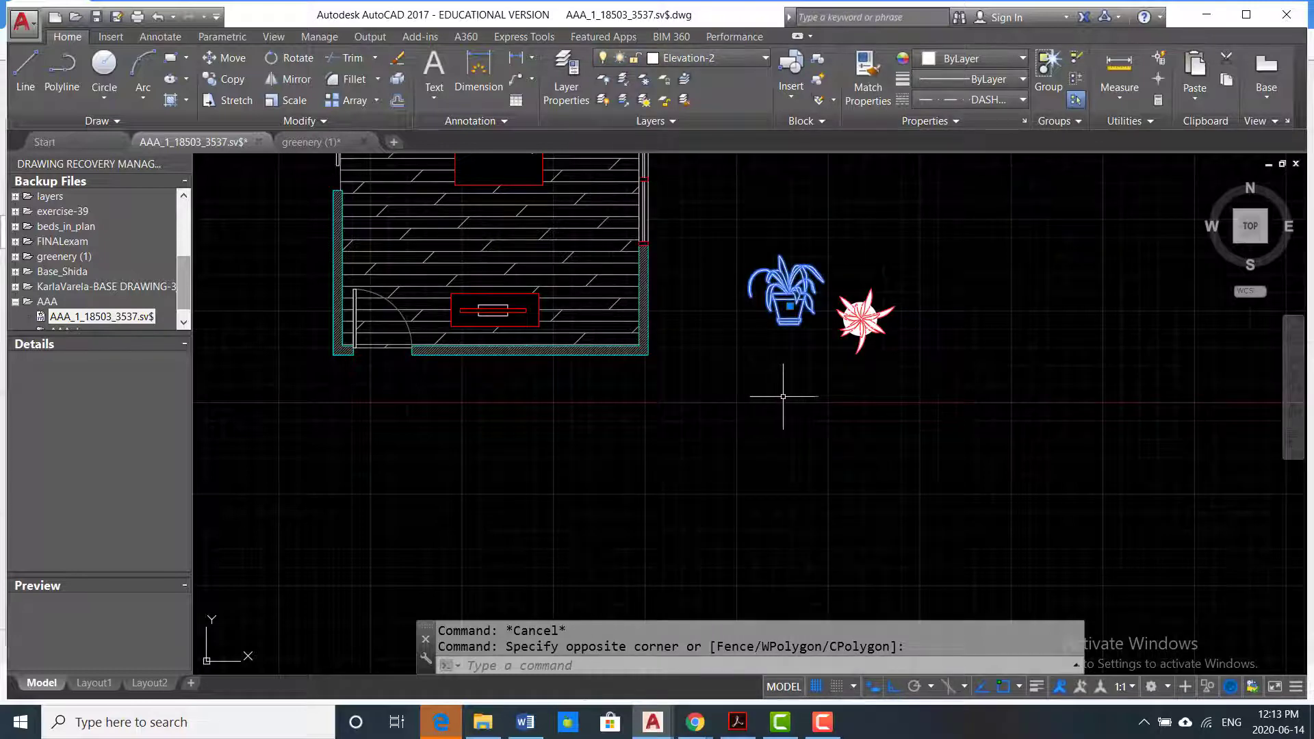
key(Escape)
scroll(776, 353, up, 2)
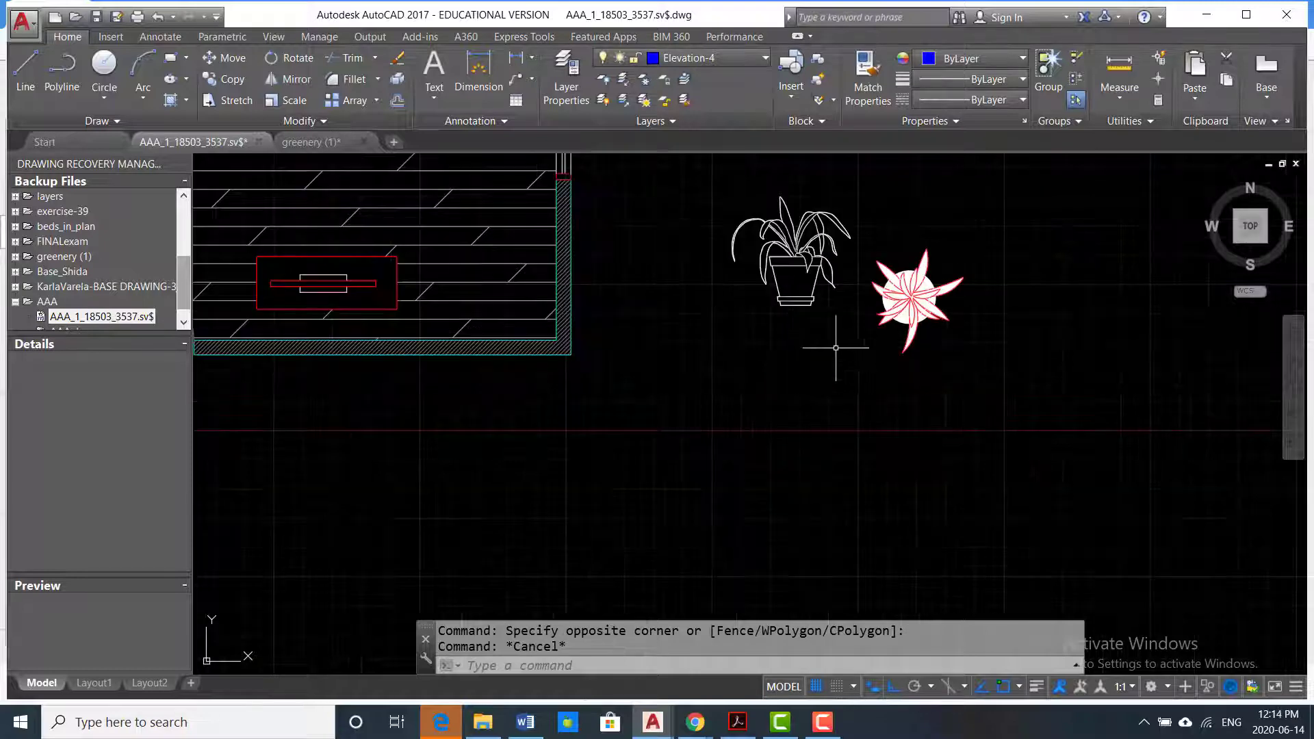
- Move the plan plant block by its center, with Ortho off, into the room's lower right corner between the red console and the wall
scroll(836, 348, down, 4)
text(m)
key(Return)
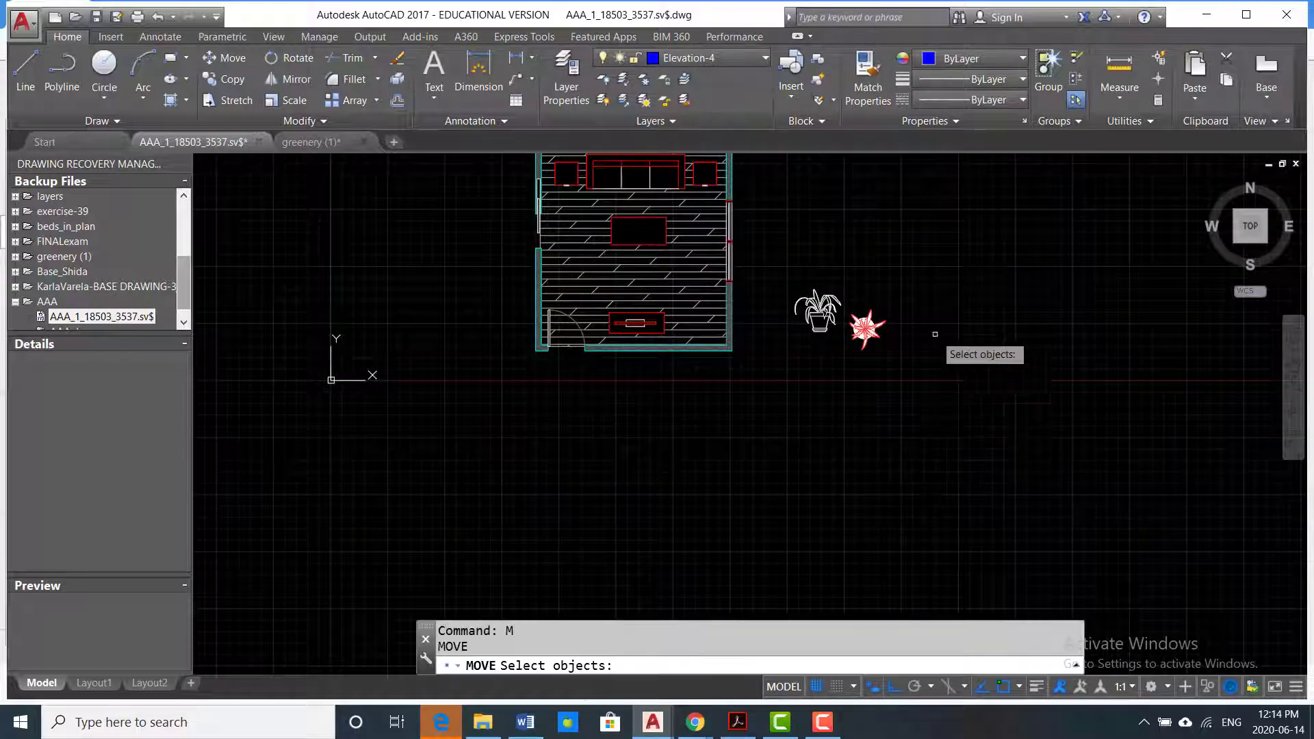
scroll(935, 349, up, 4)
click(879, 330)
click(807, 400)
key(Return)
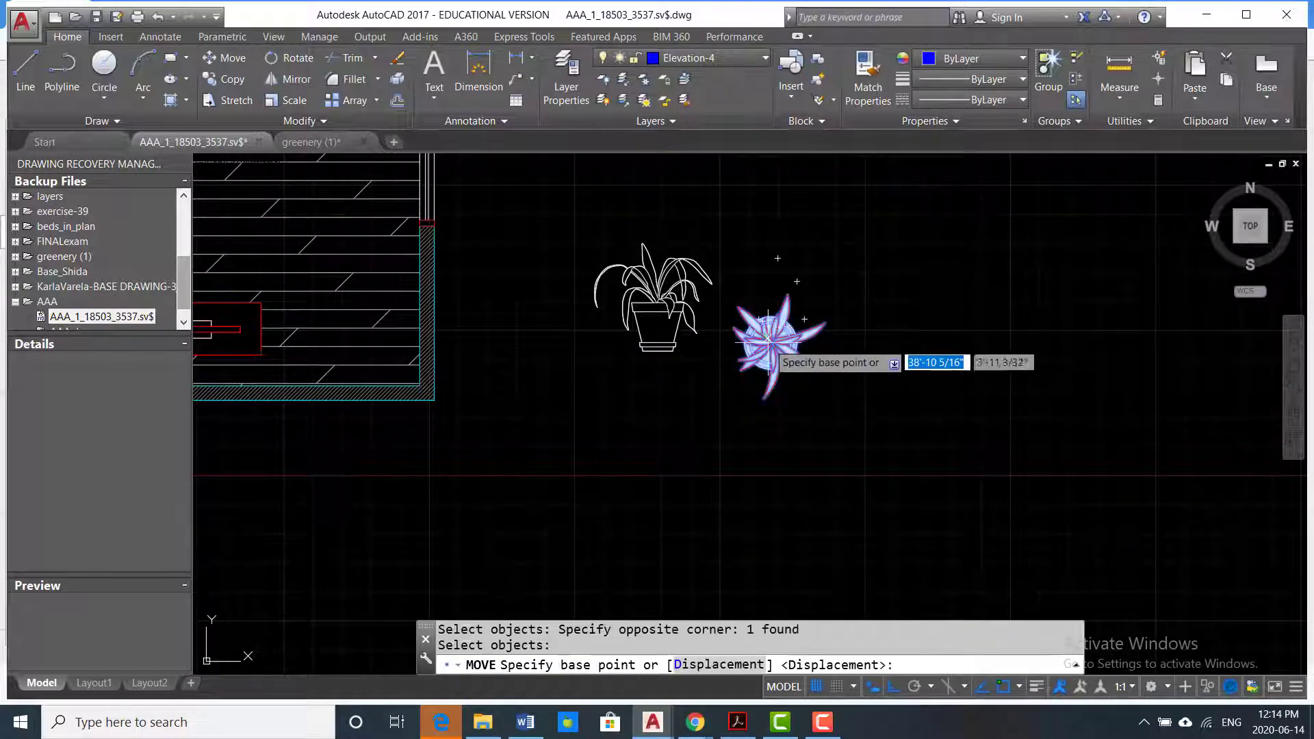
click(770, 345)
scroll(770, 363, down, 5)
scroll(705, 381, up, 4)
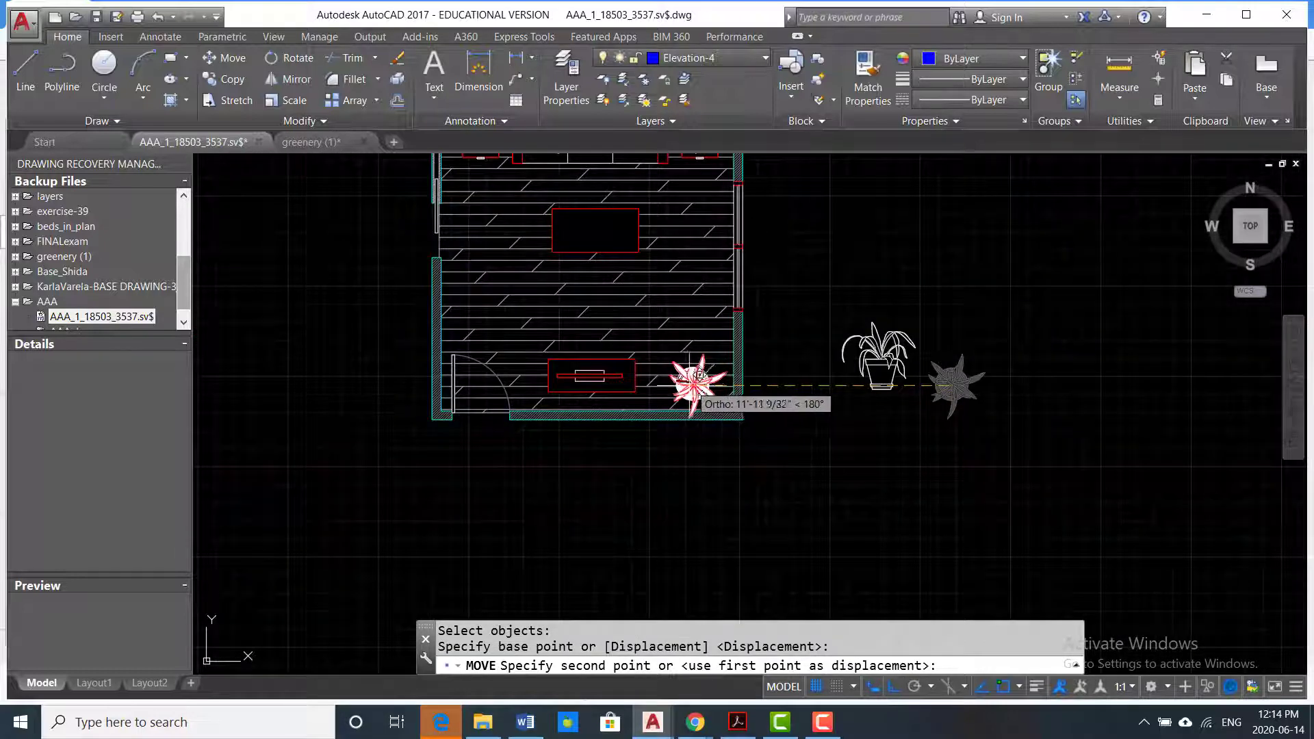
key(F8)
scroll(686, 438, up, 2)
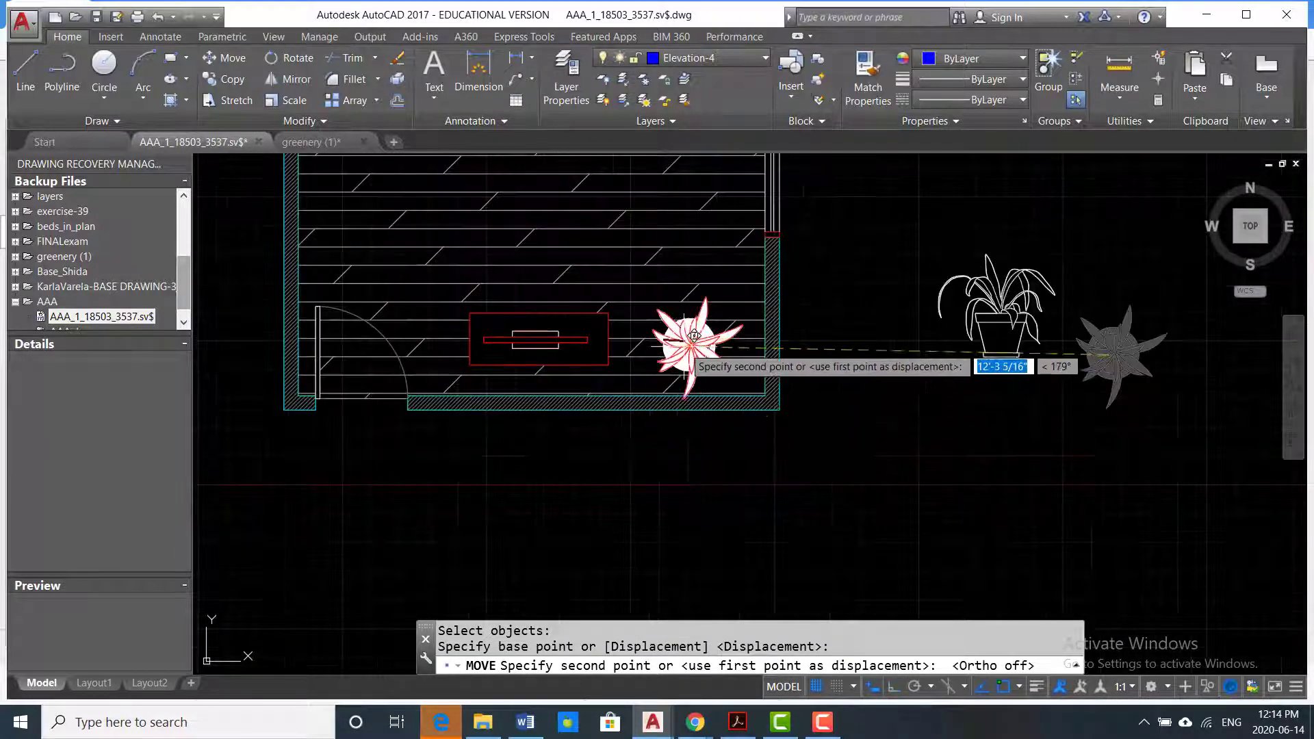
click(703, 309)
scroll(732, 312, up, 3)
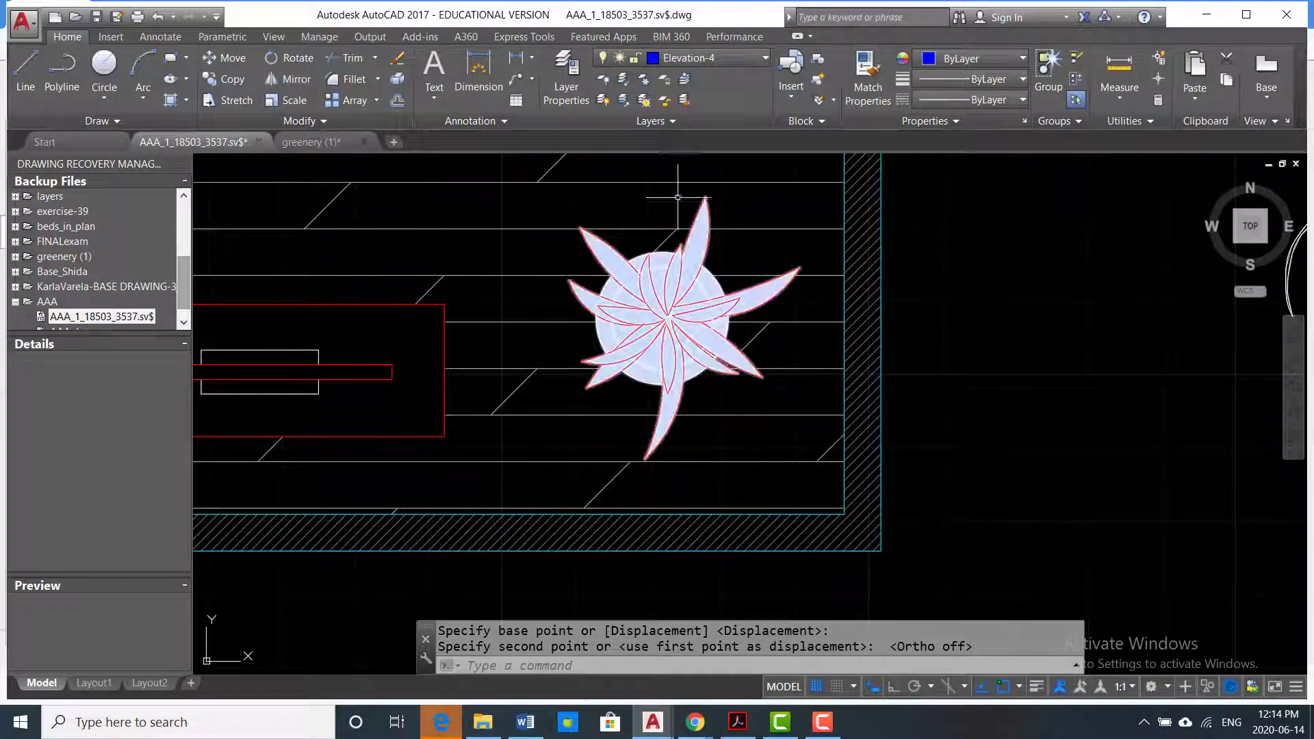
- Set up a single-sheet plot with the previous plot settings and a plot window around the room corner containing the console and plan plant
scroll(1018, 446, down, 2)
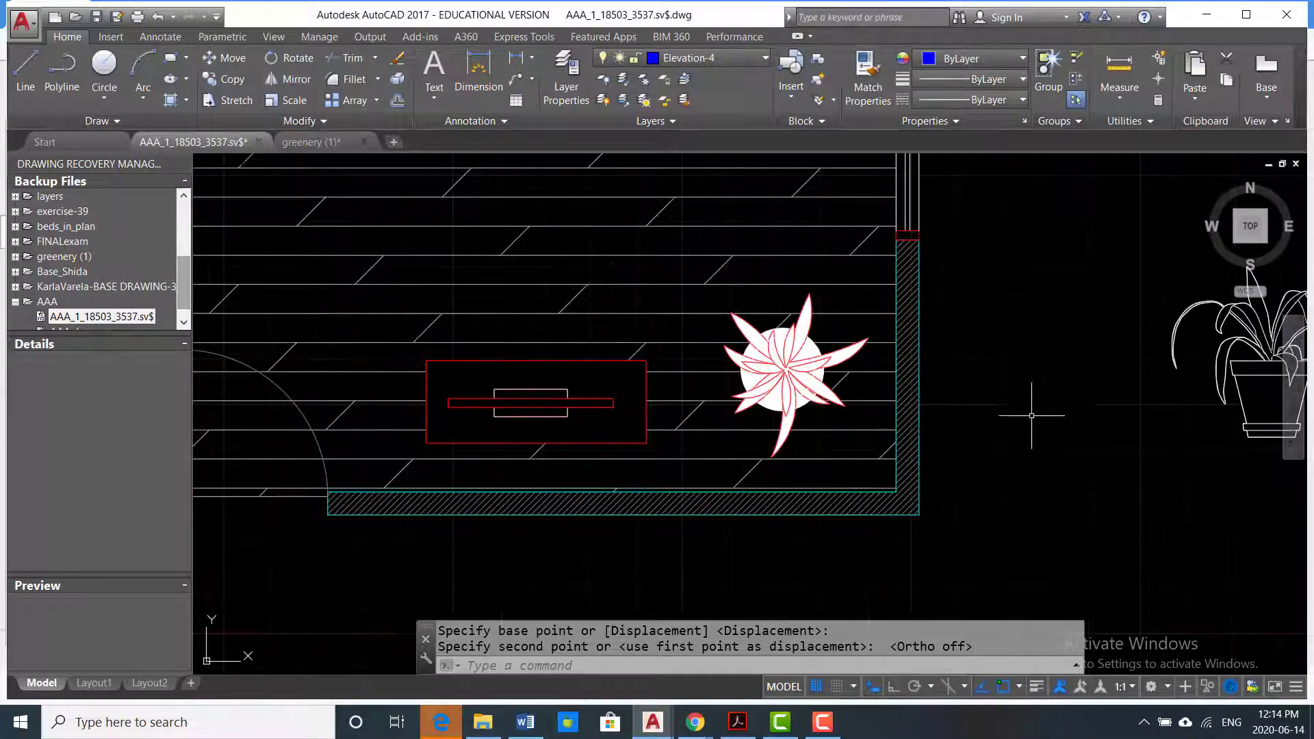
scroll(949, 403, down, 1)
scroll(949, 404, up, 8)
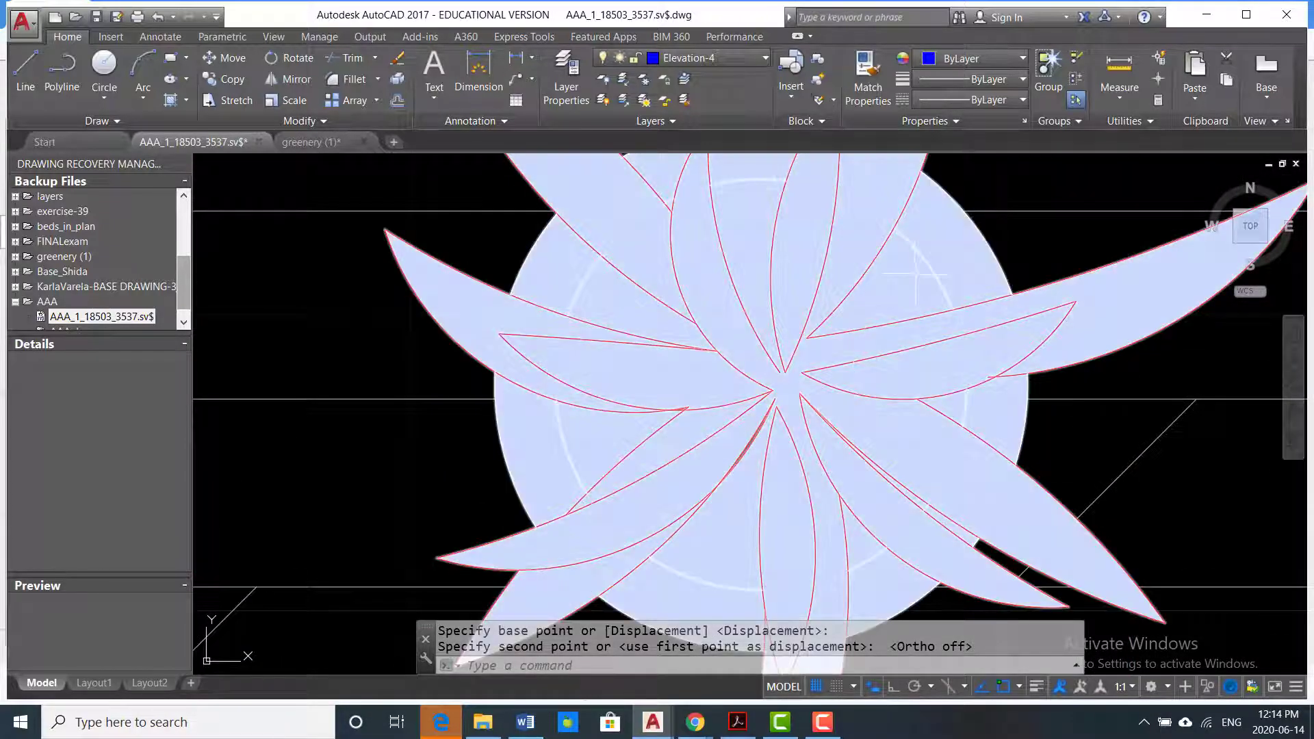
scroll(920, 288, down, 6)
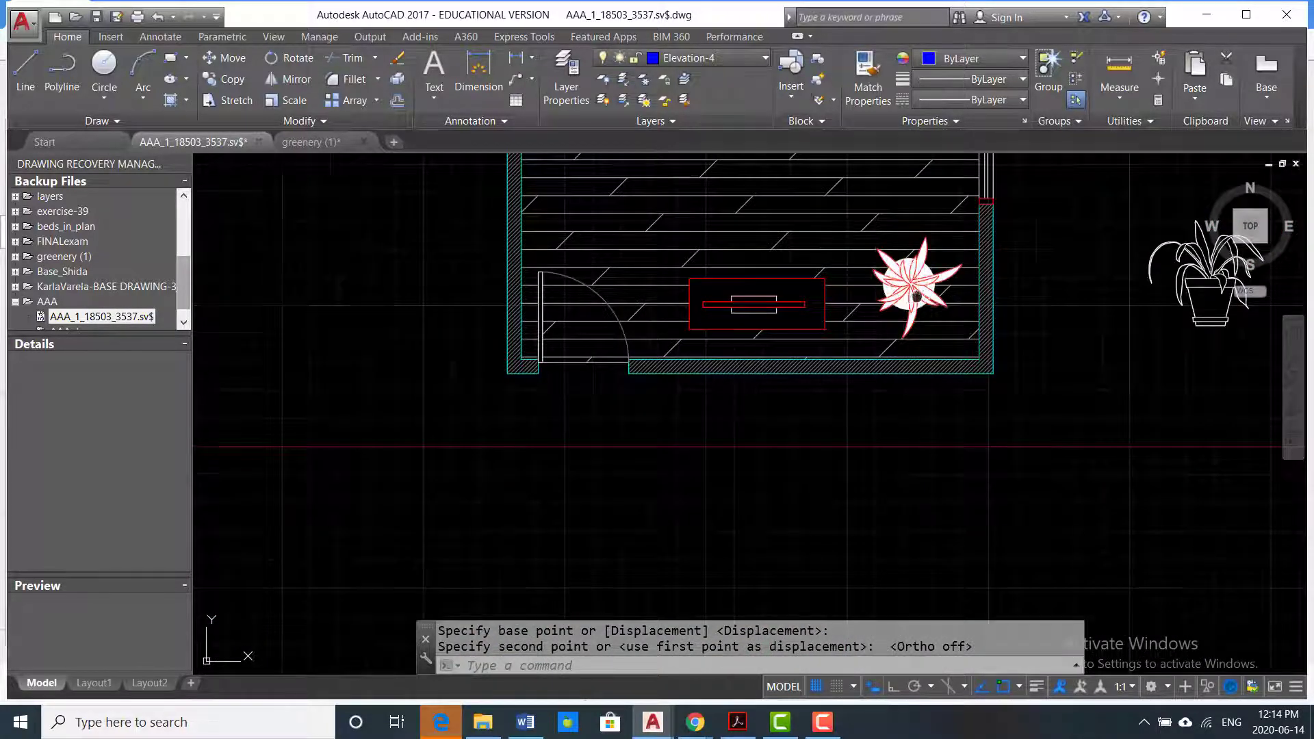
middle_drag(917, 292, 824, 318)
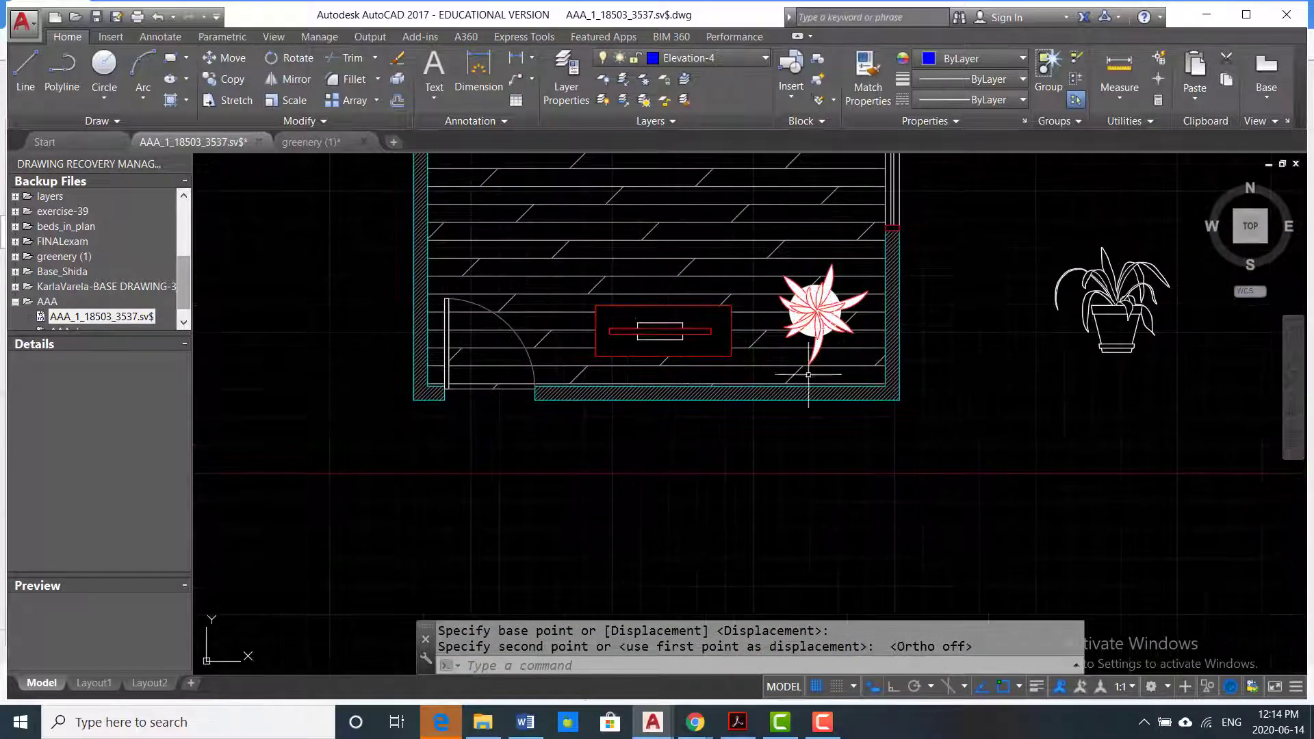
click(136, 23)
click(514, 405)
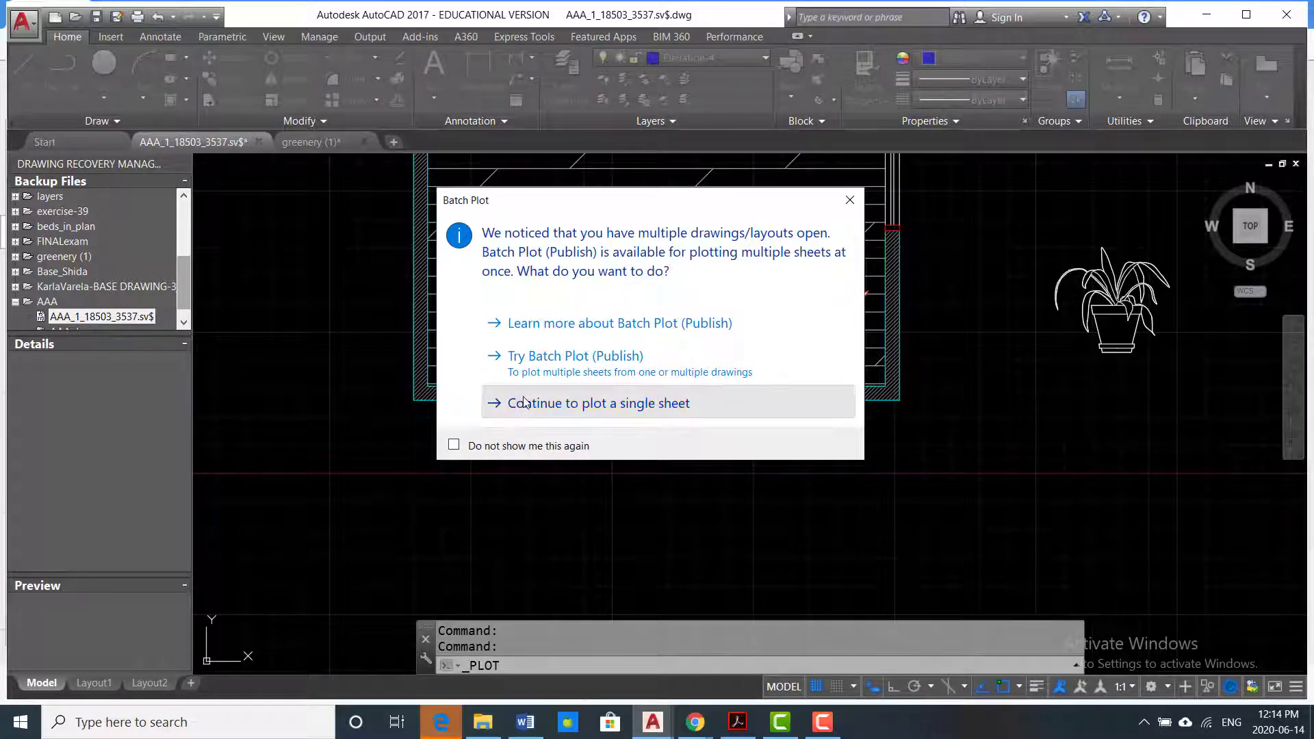
click(509, 187)
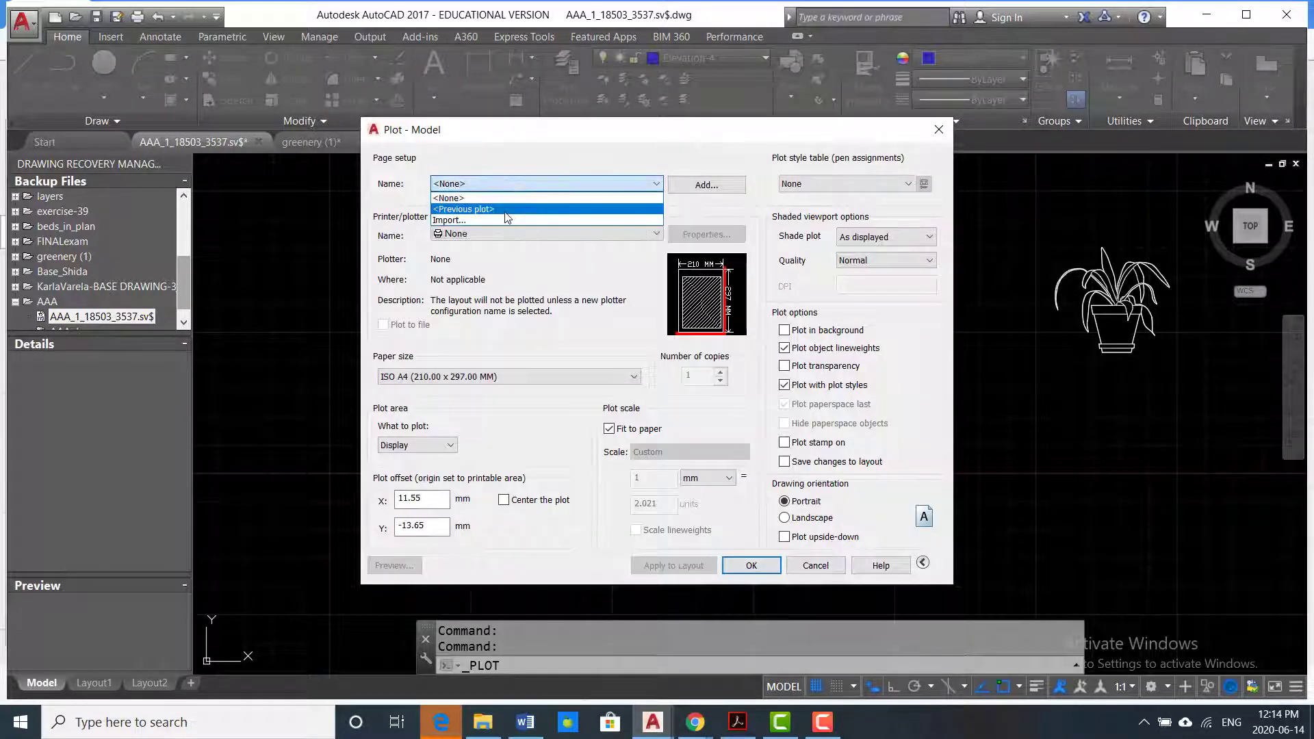
click(506, 206)
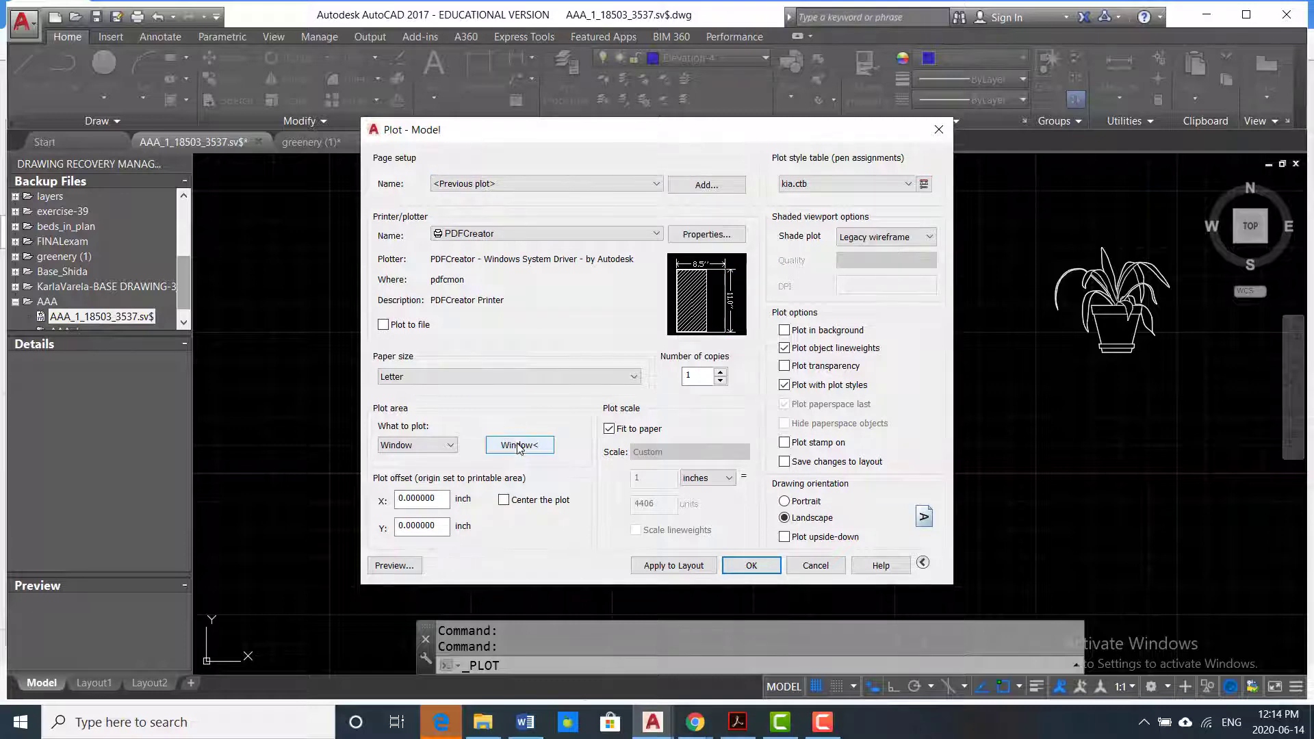
click(519, 445)
click(967, 209)
click(515, 524)
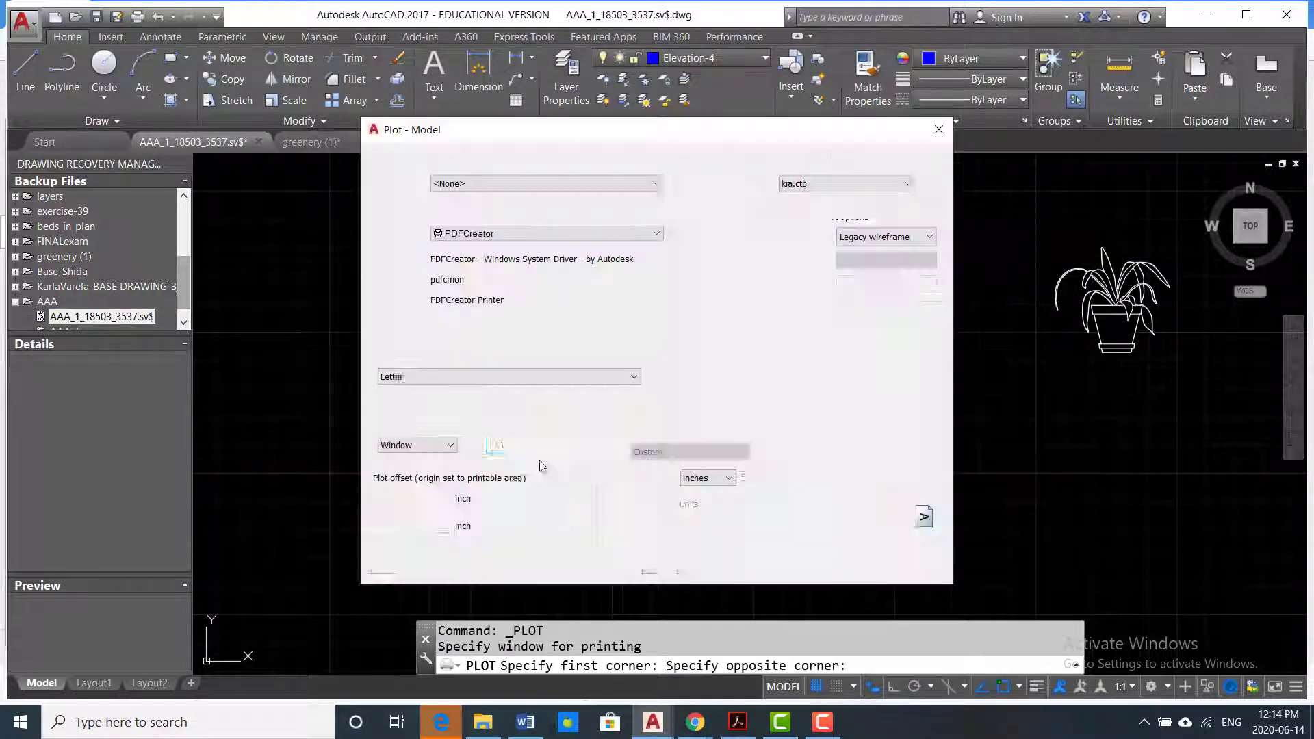
- Preview the plot, examine the plan plant's linework up close, then exit the preview and cancel the plot
click(390, 571)
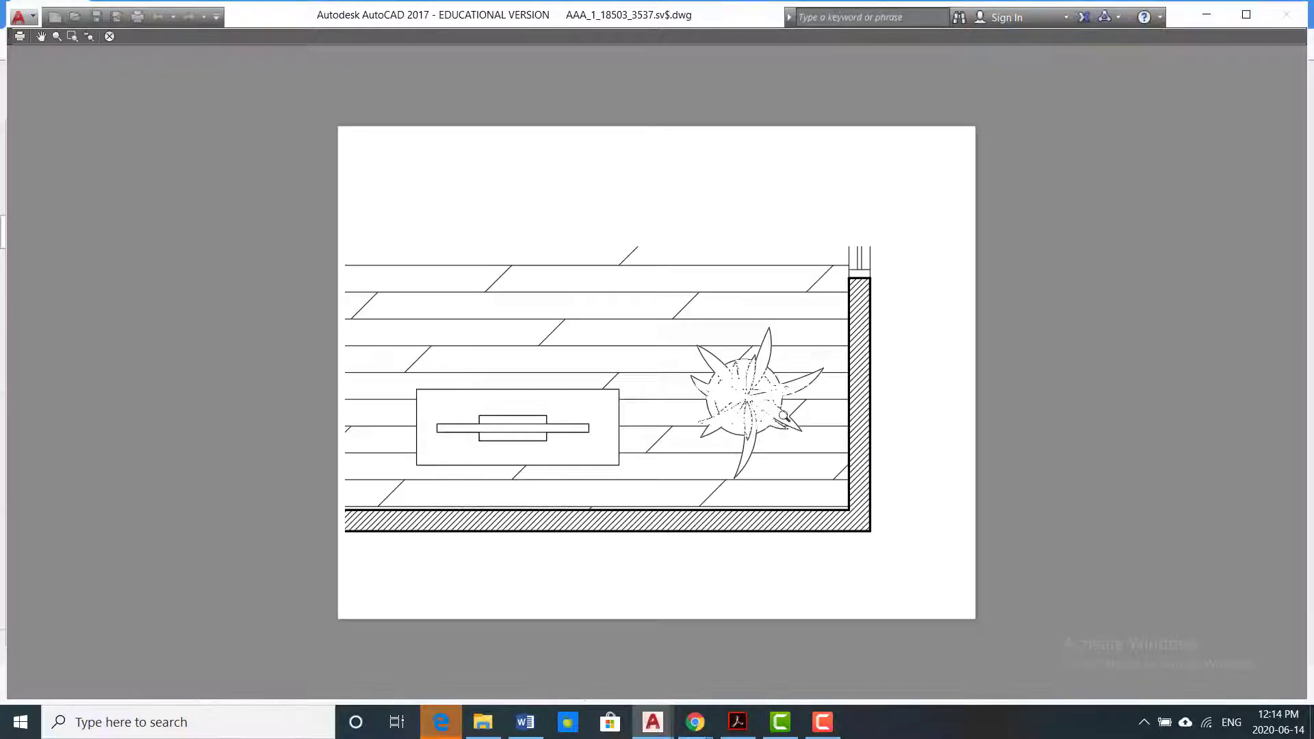
scroll(783, 415, up, 6)
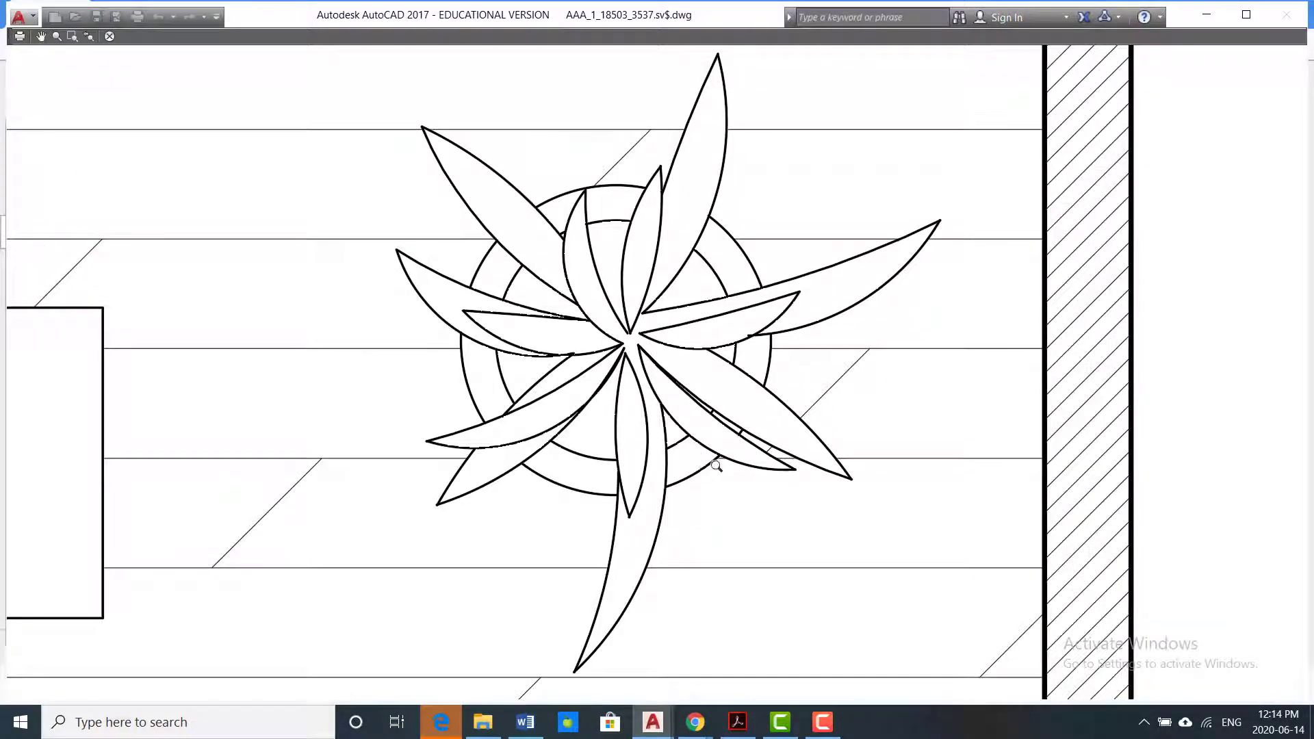
right_click(1045, 381)
click(1077, 389)
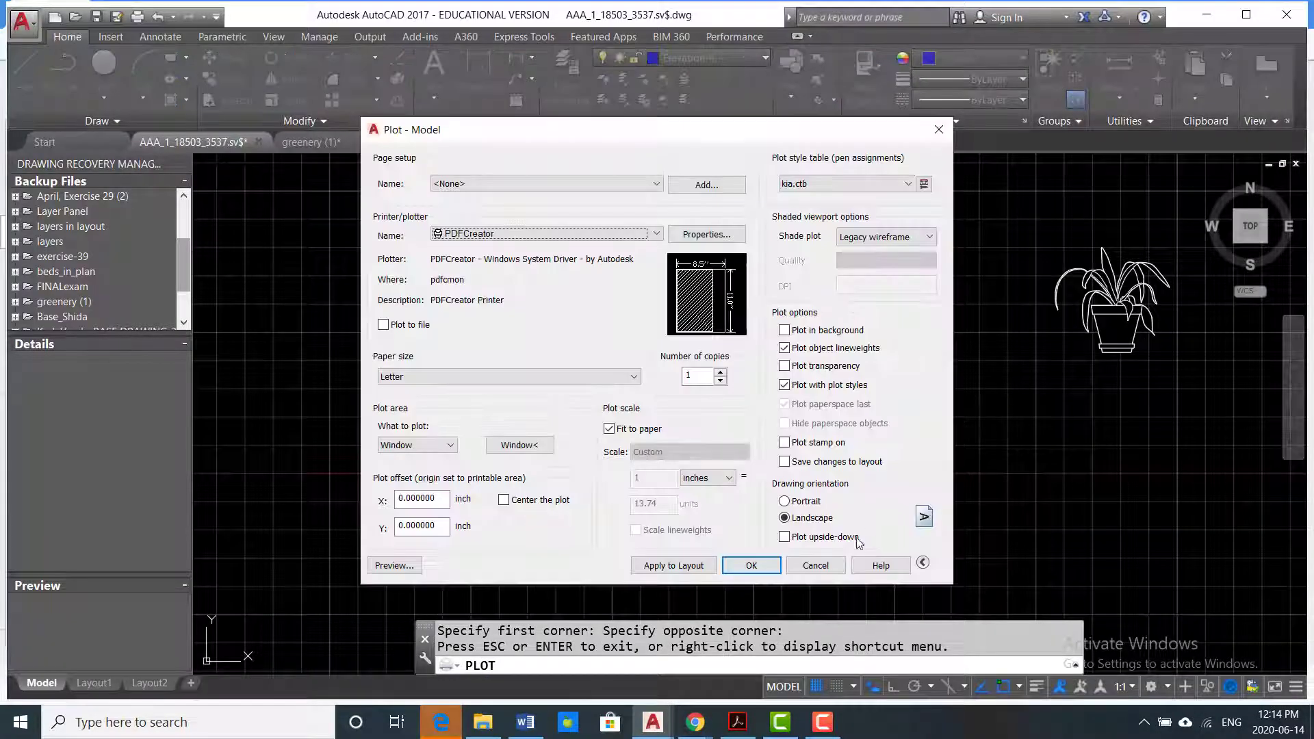
click(815, 565)
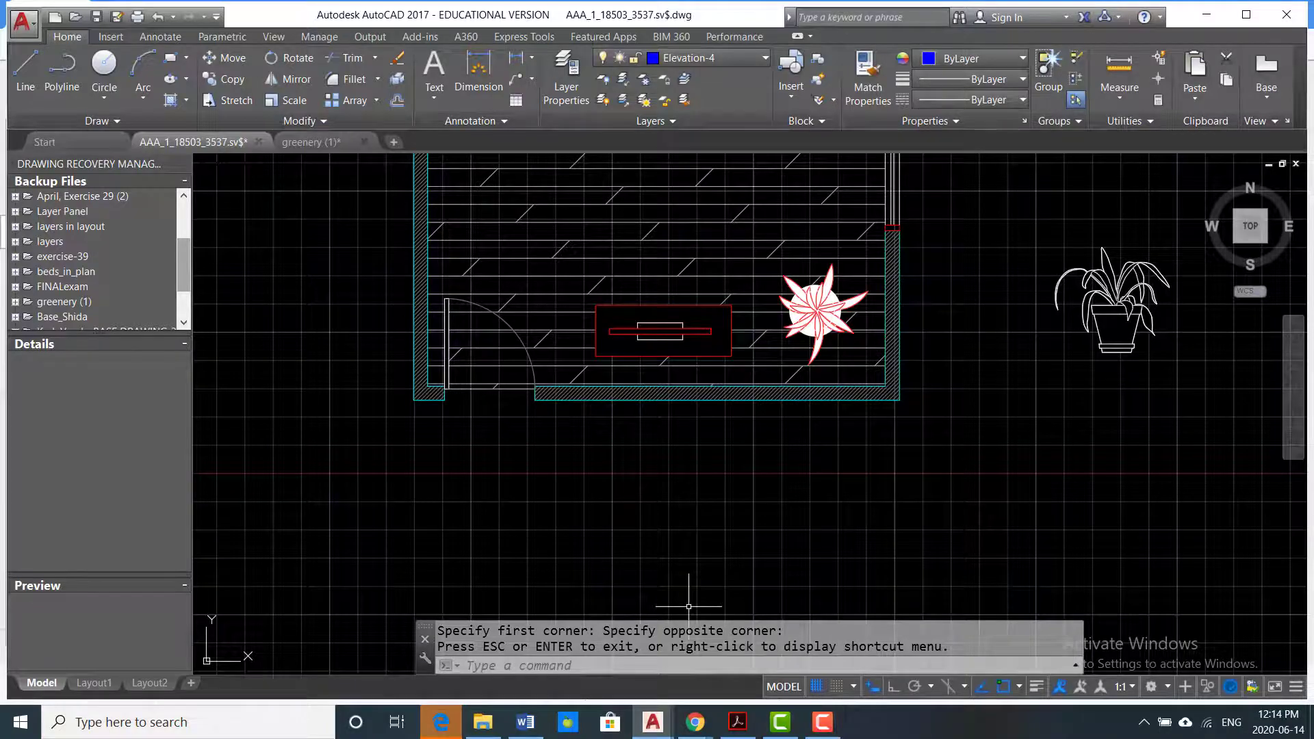